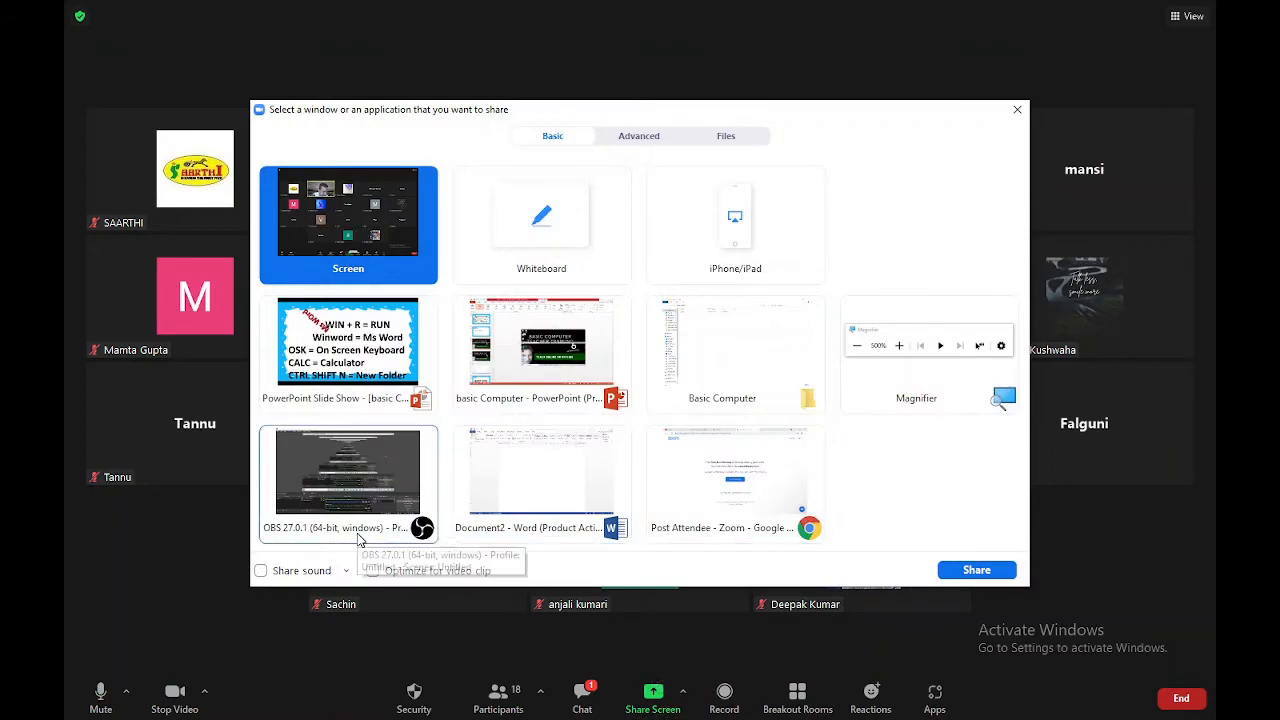
double_click(386, 212)
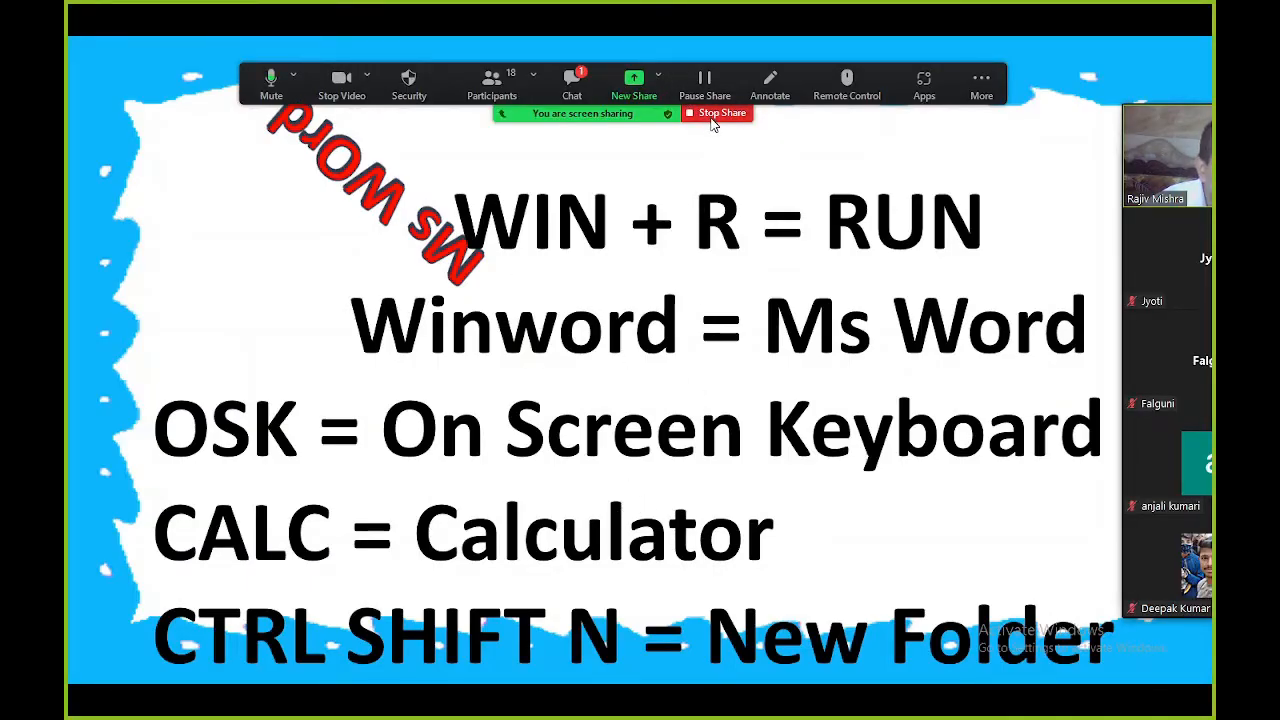
left_click(713, 115)
left_click(648, 703)
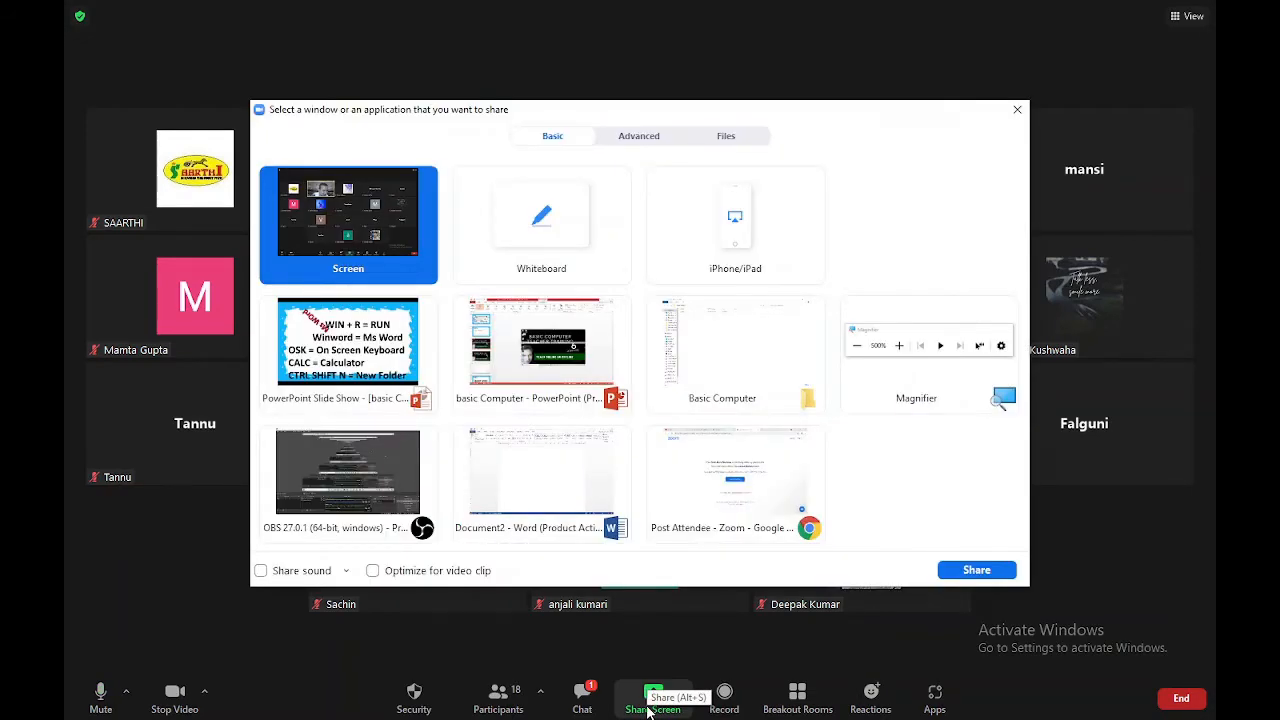
key("Escape")
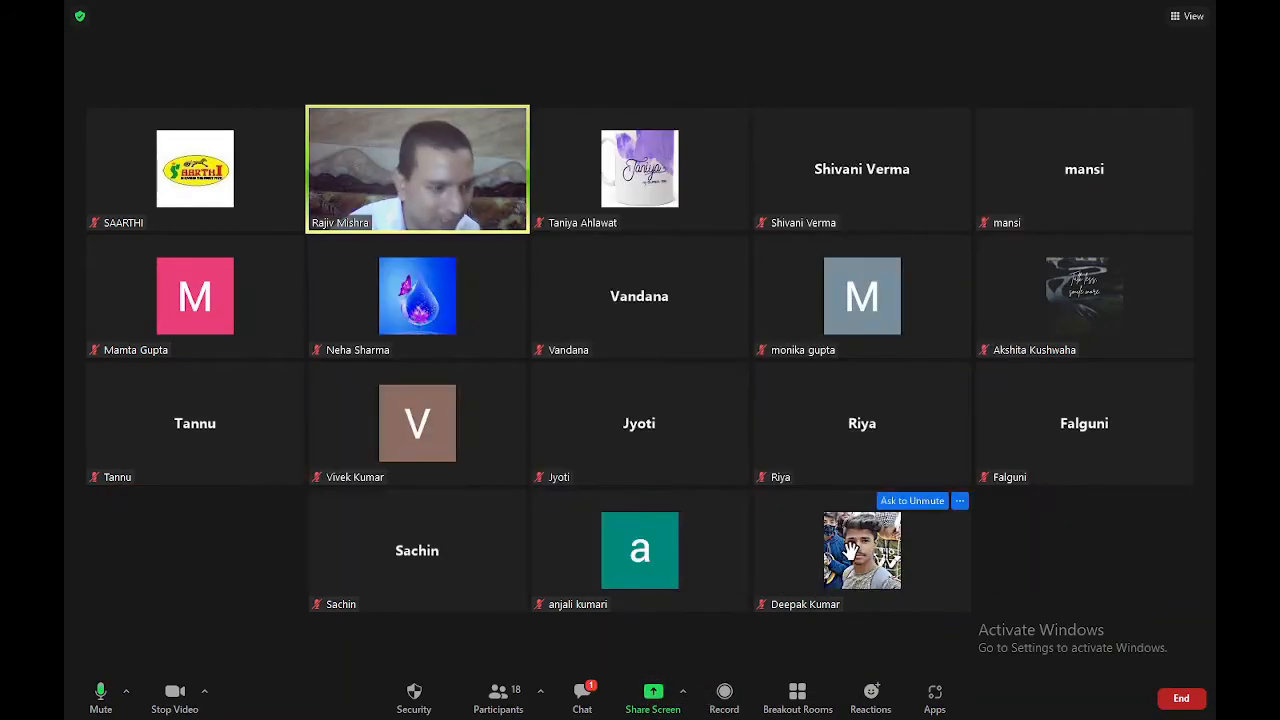
Step: End the PowerPoint slide show, return to the Zoom meeting and share the entire screen
key("alt+Tab")
key("Escape")
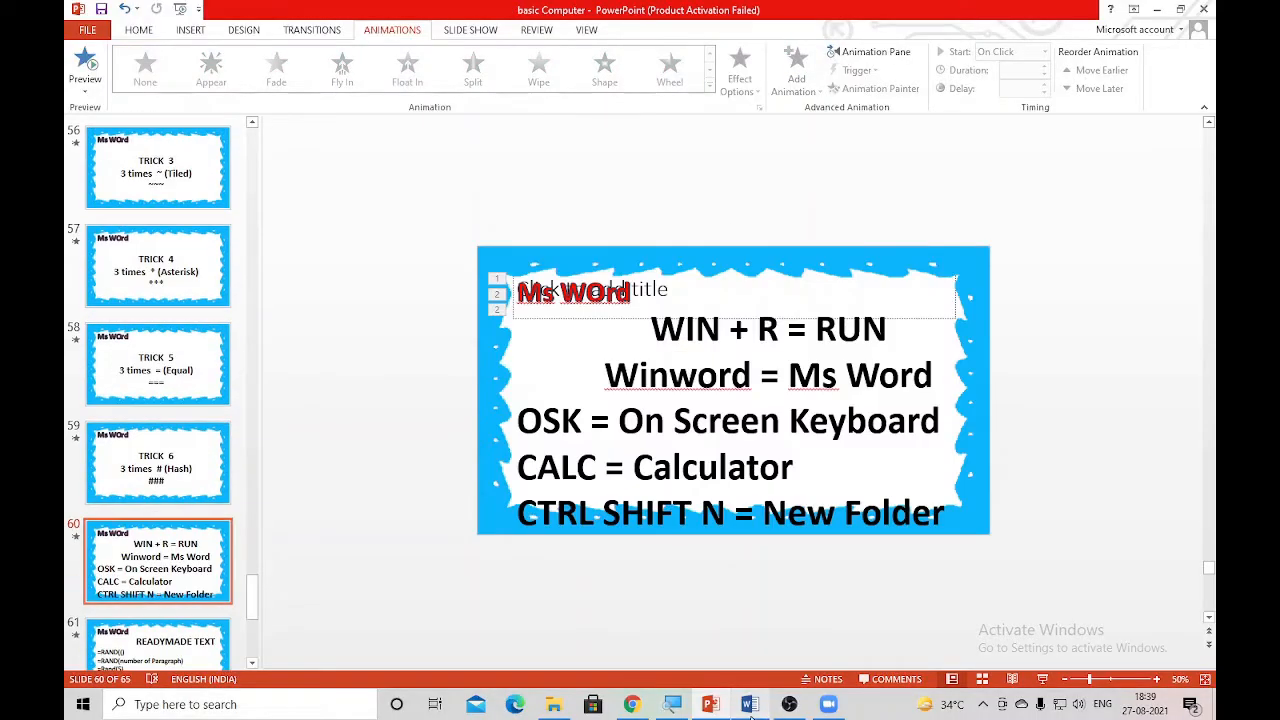
left_click(828, 704)
left_click(652, 697)
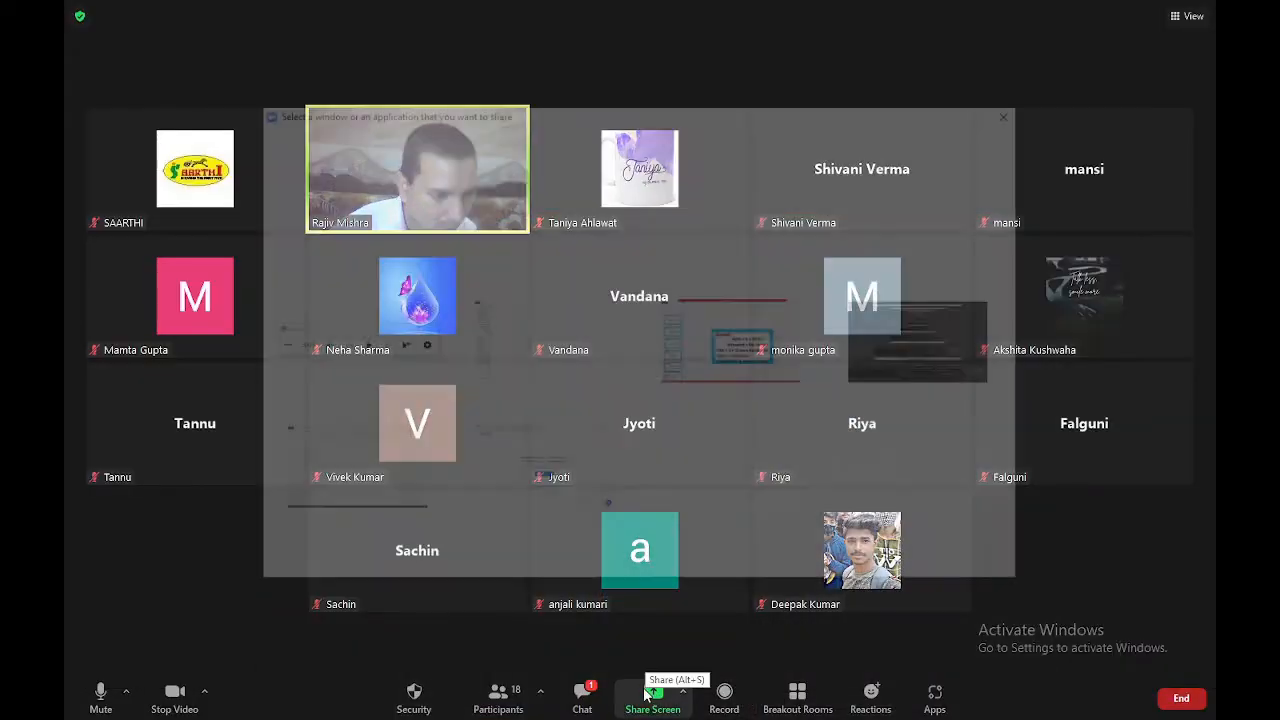
double_click(305, 264)
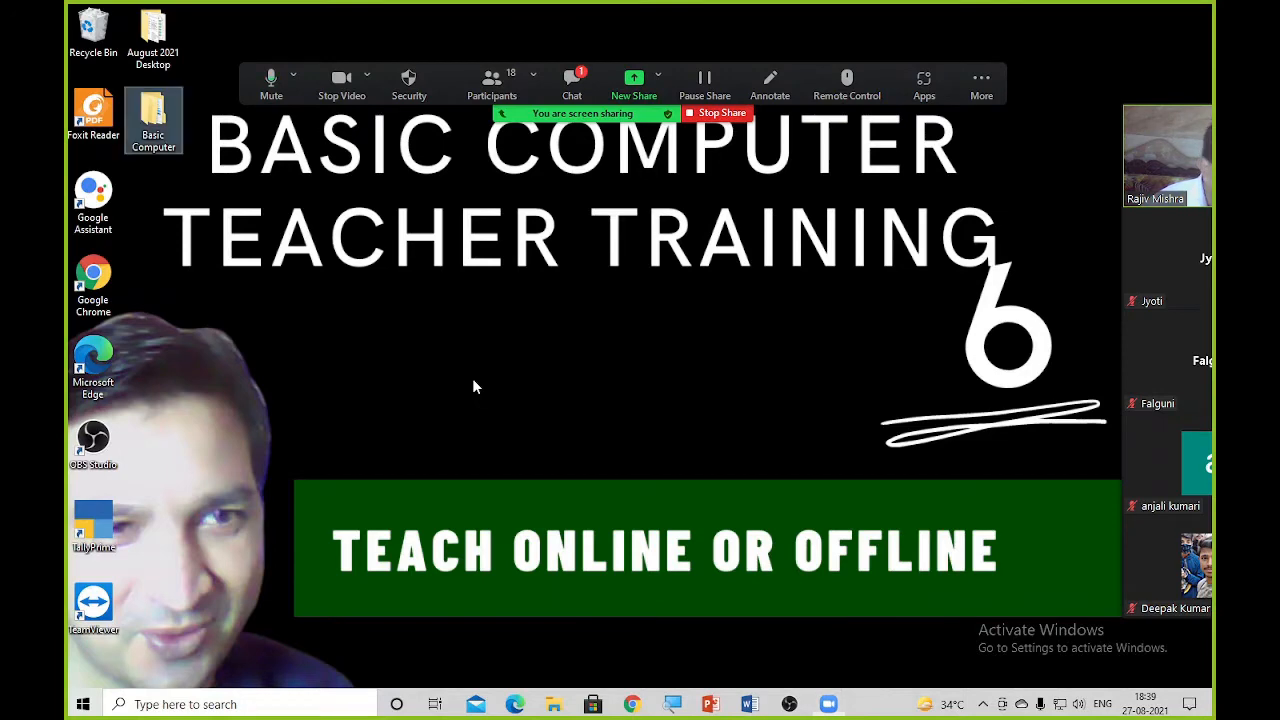
Step: Open Mouse Properties by running the command Main.cpl from the Windows Run dialog
key("super+r")
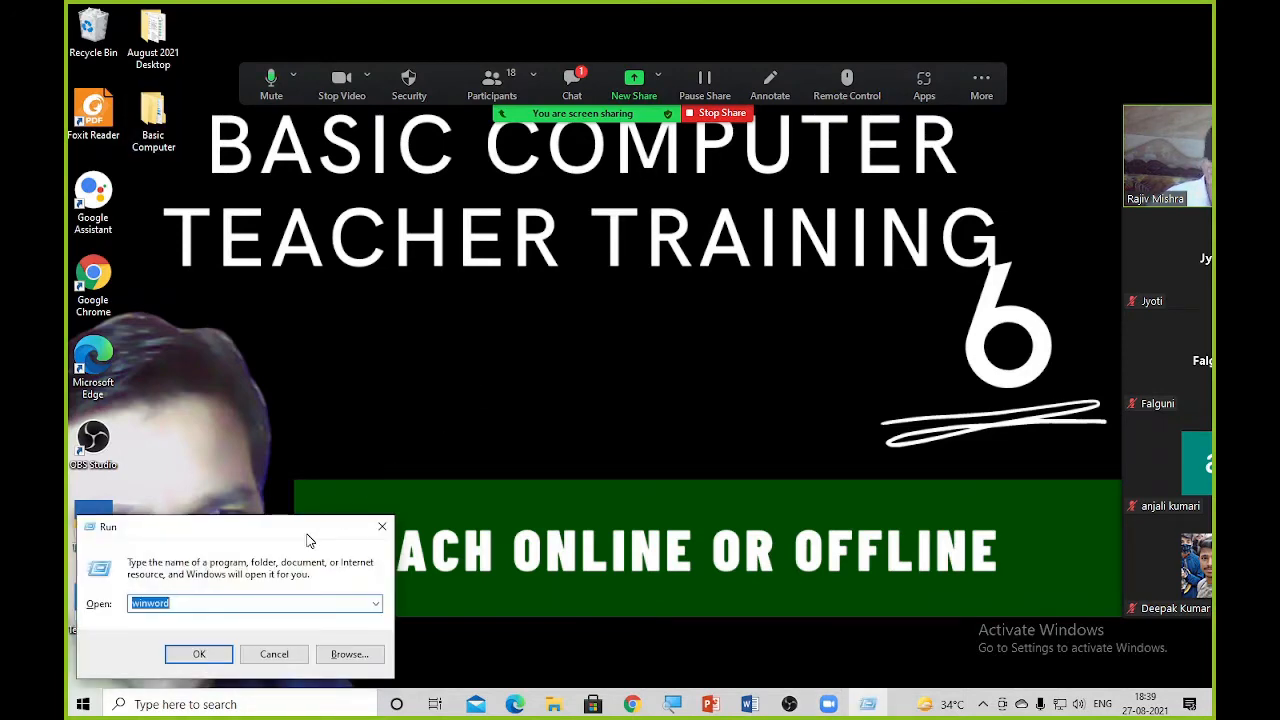
left_click_drag(282, 533, 590, 298)
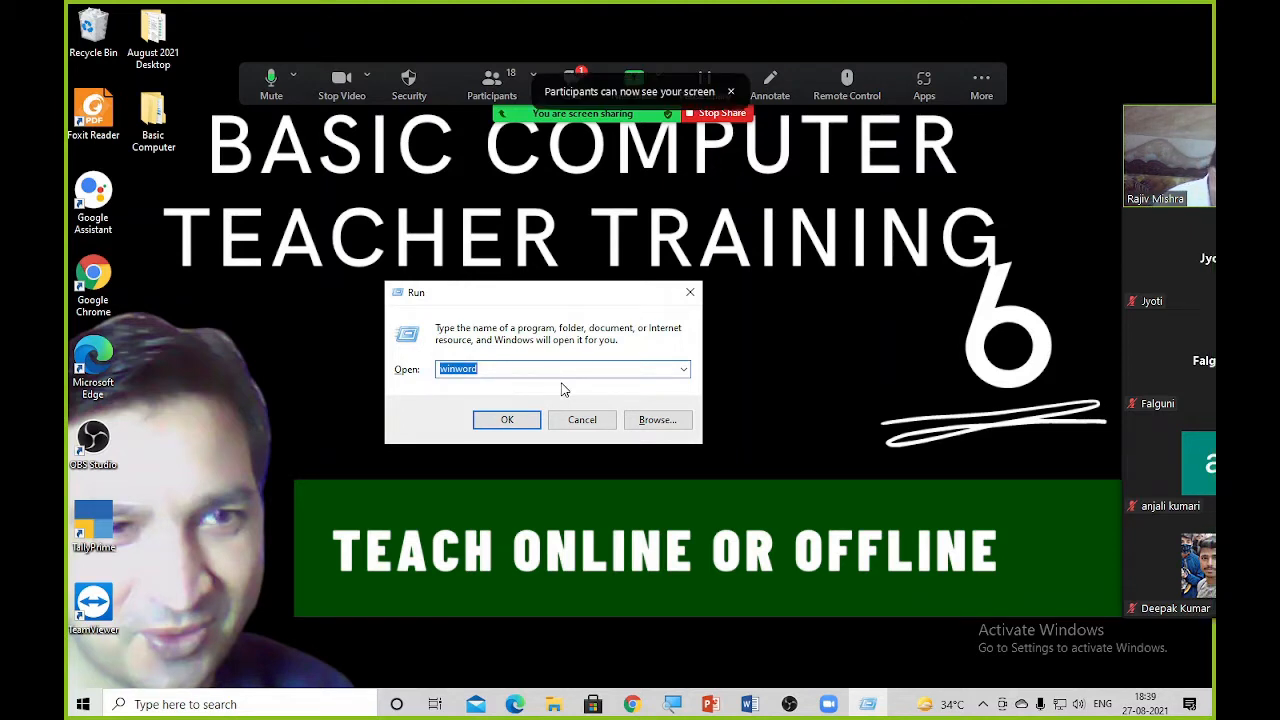
type("Main")
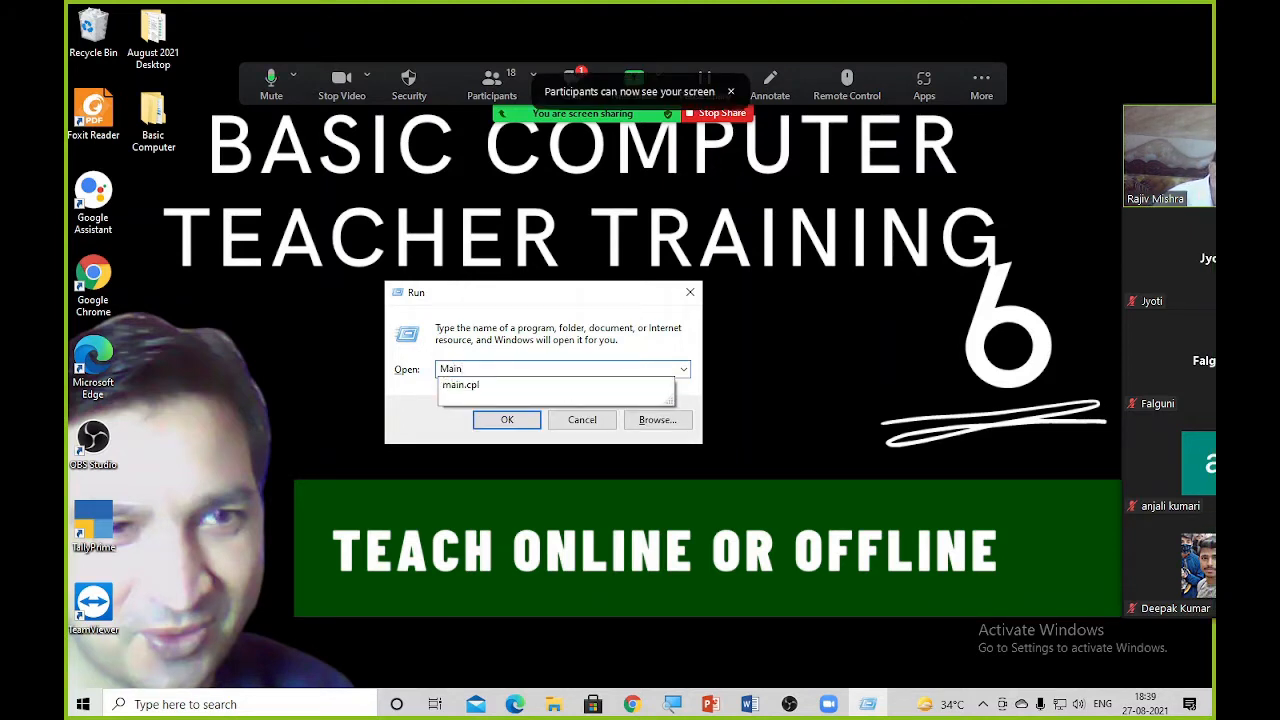
type(".cpl")
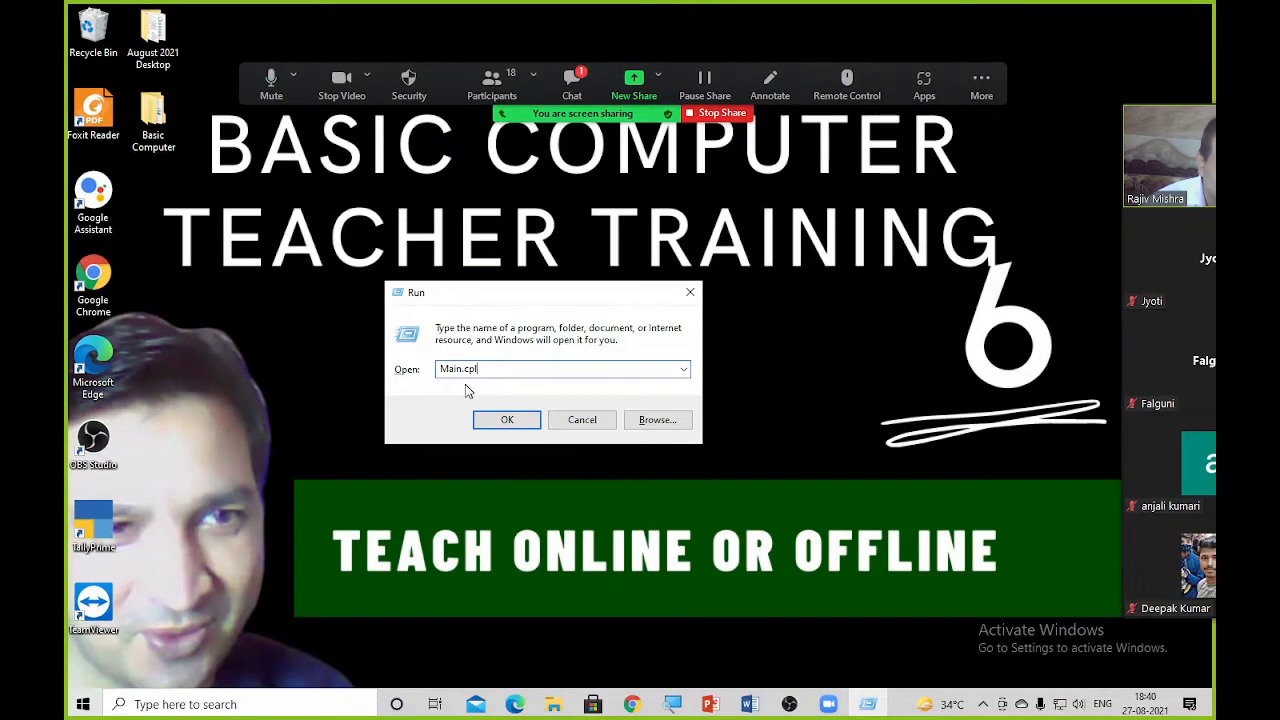
left_click(520, 418)
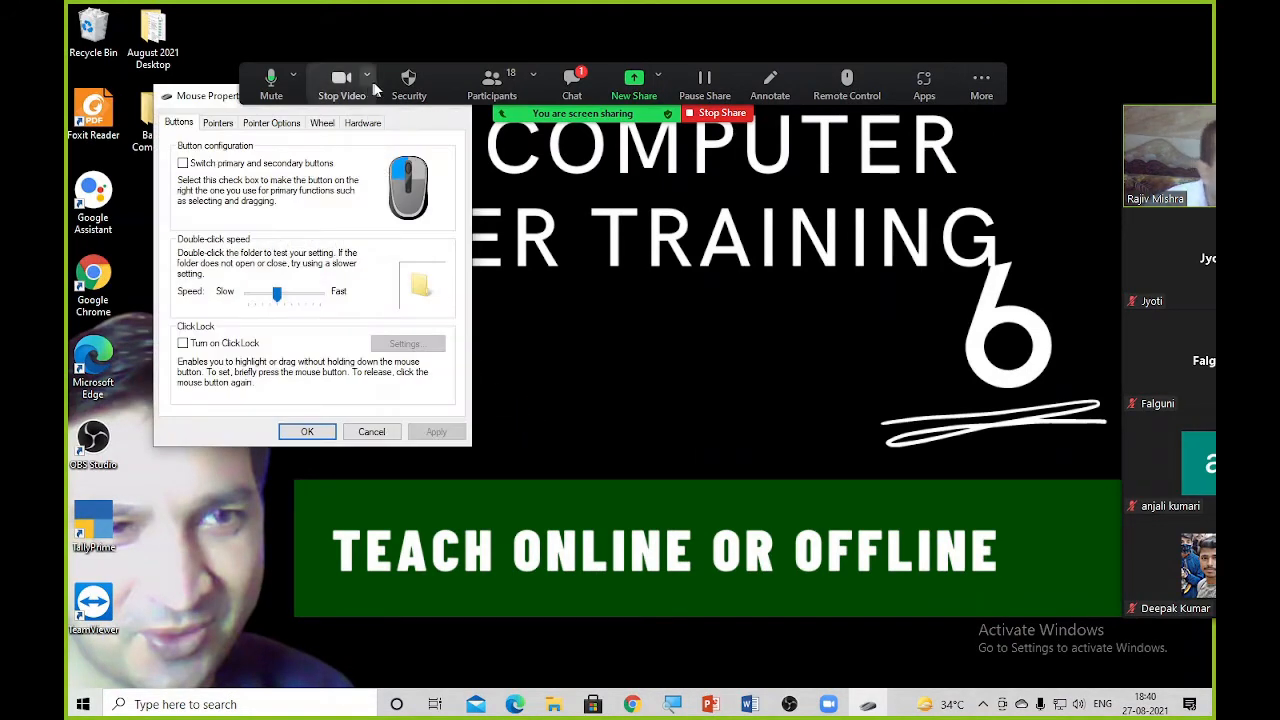
Step: Move the meeting controls, Mouse Properties window and participant videos clear of each other, and close Mouse Properties
left_click_drag(449, 108, 608, 70)
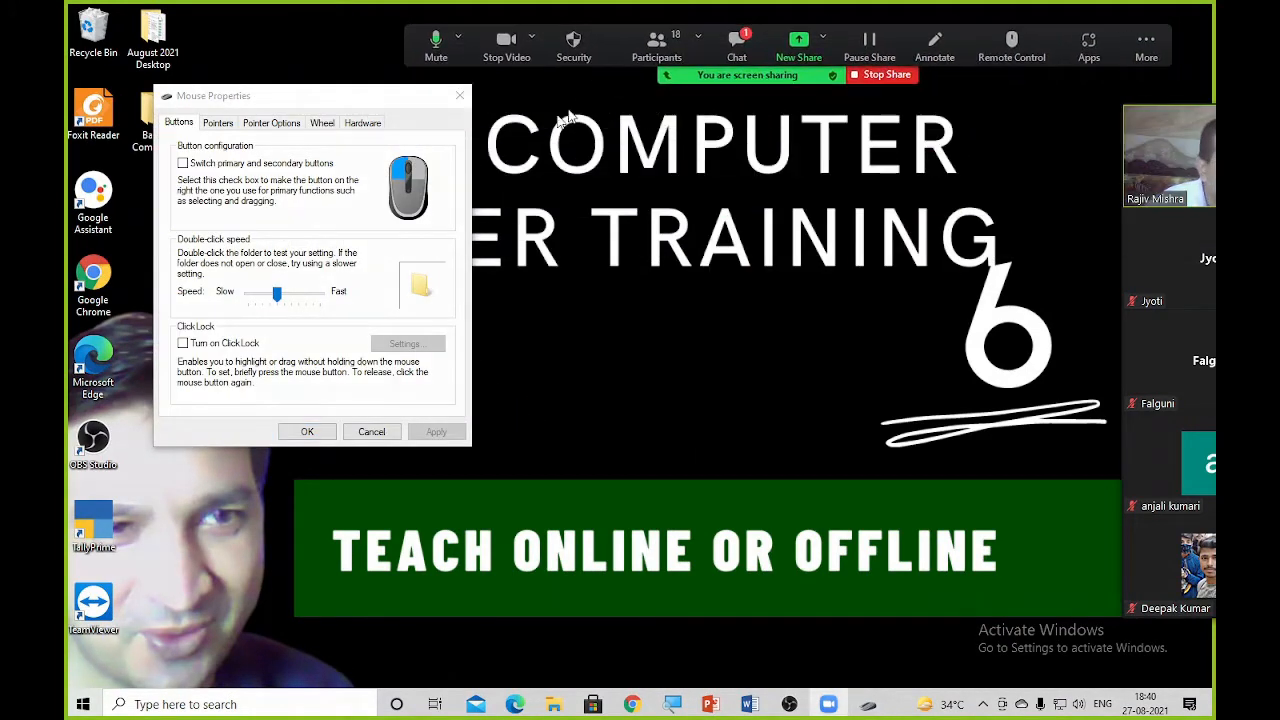
left_click_drag(421, 104, 697, 150)
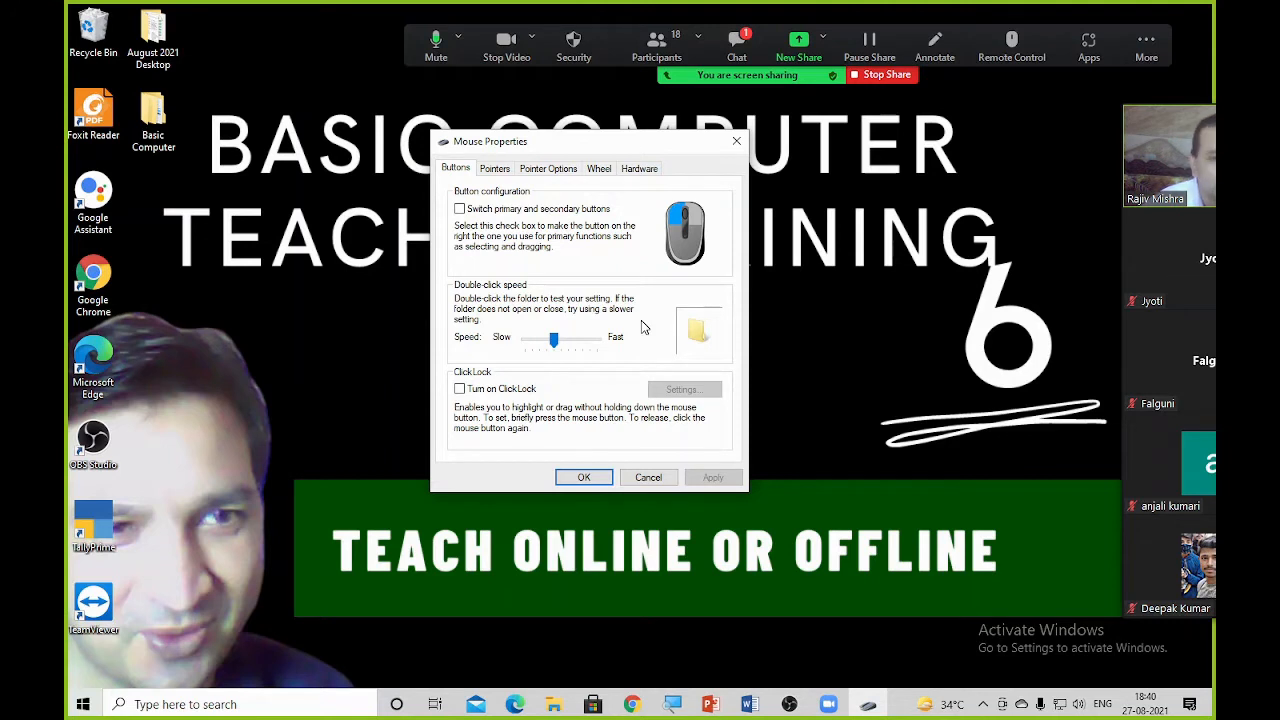
left_click_drag(1161, 189, 1040, 193)
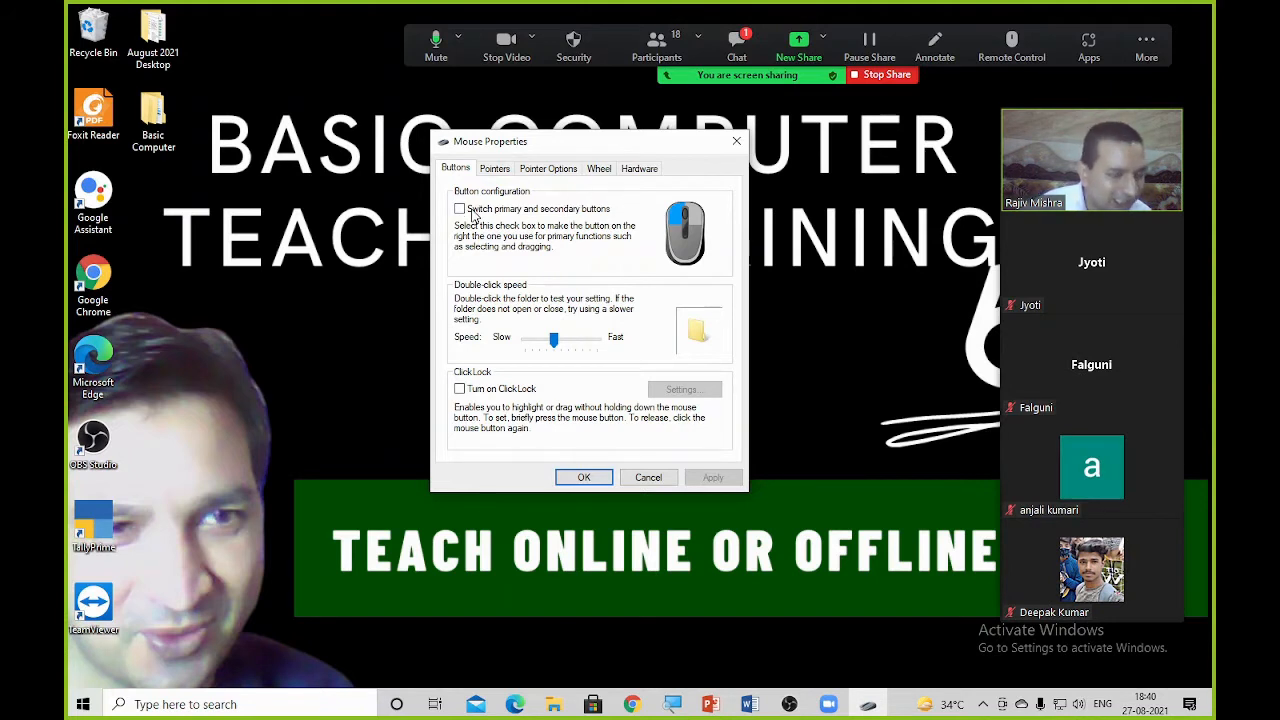
left_click(736, 141)
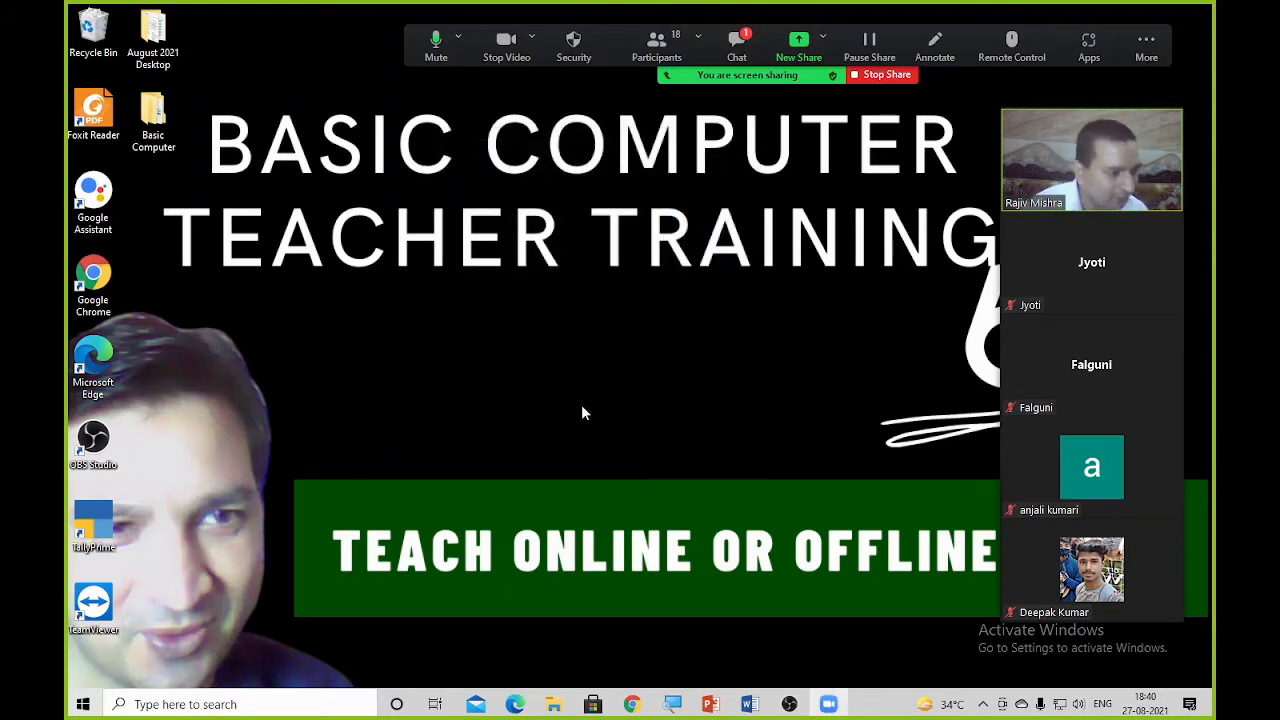
Step: Launch Paint with the Run command mspaint and brush a closed freehand outline with wavy and jagged edges
key("super+r")
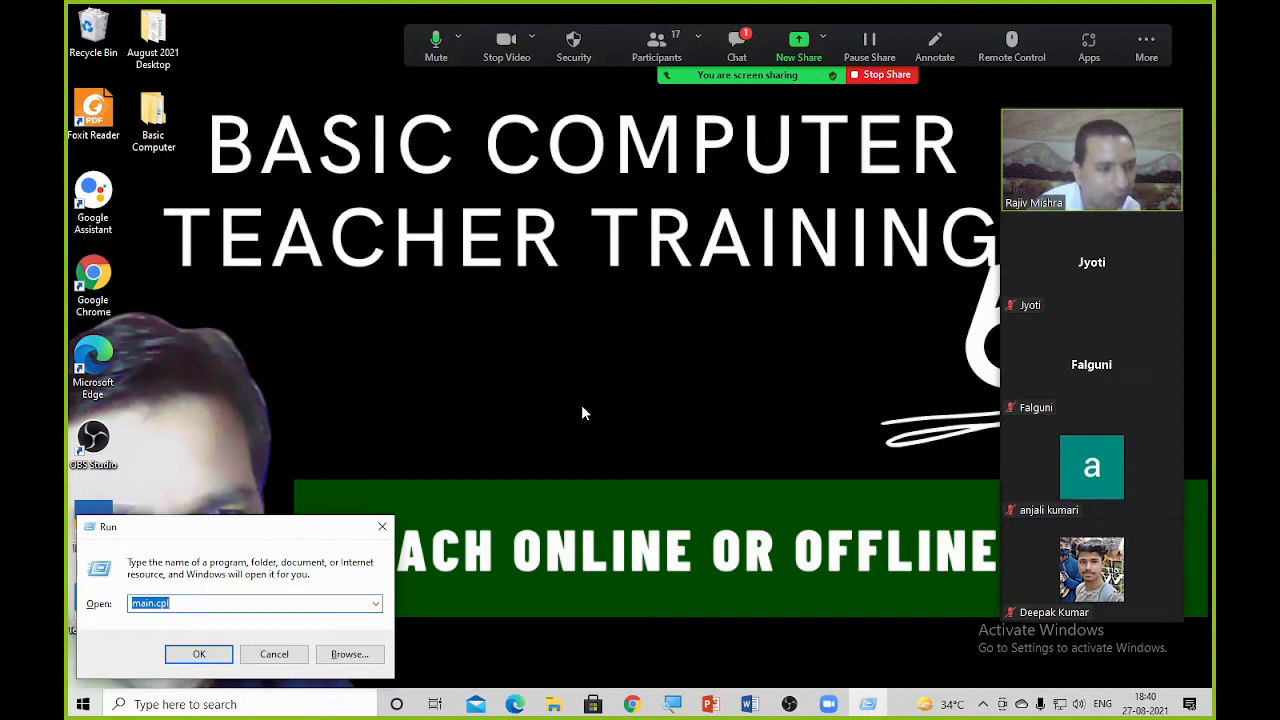
type("m")
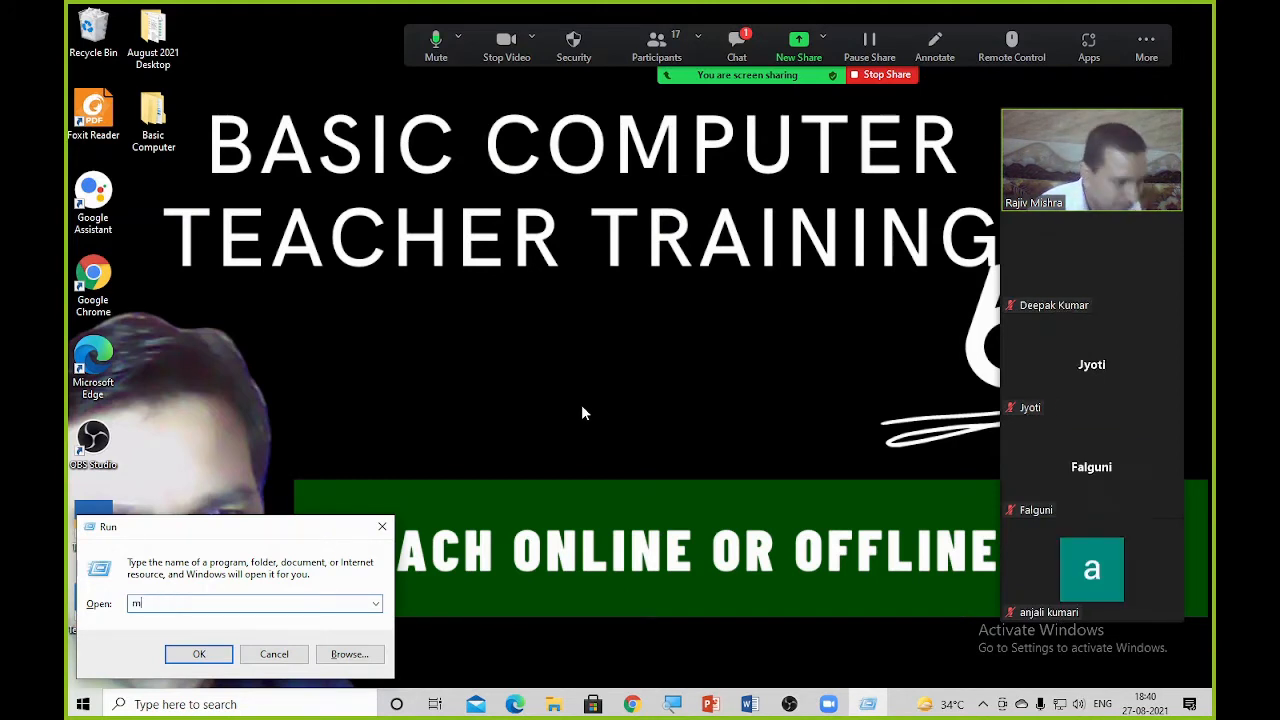
type("spai")
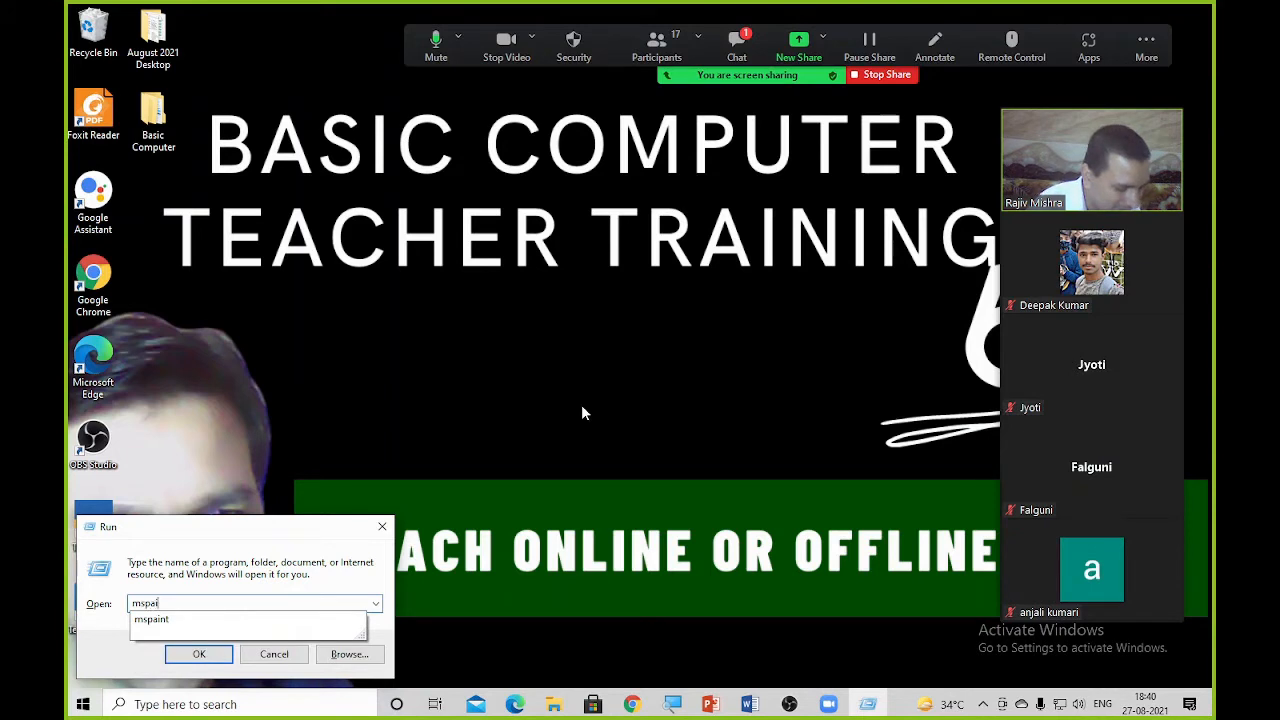
type("nt")
key("Return")
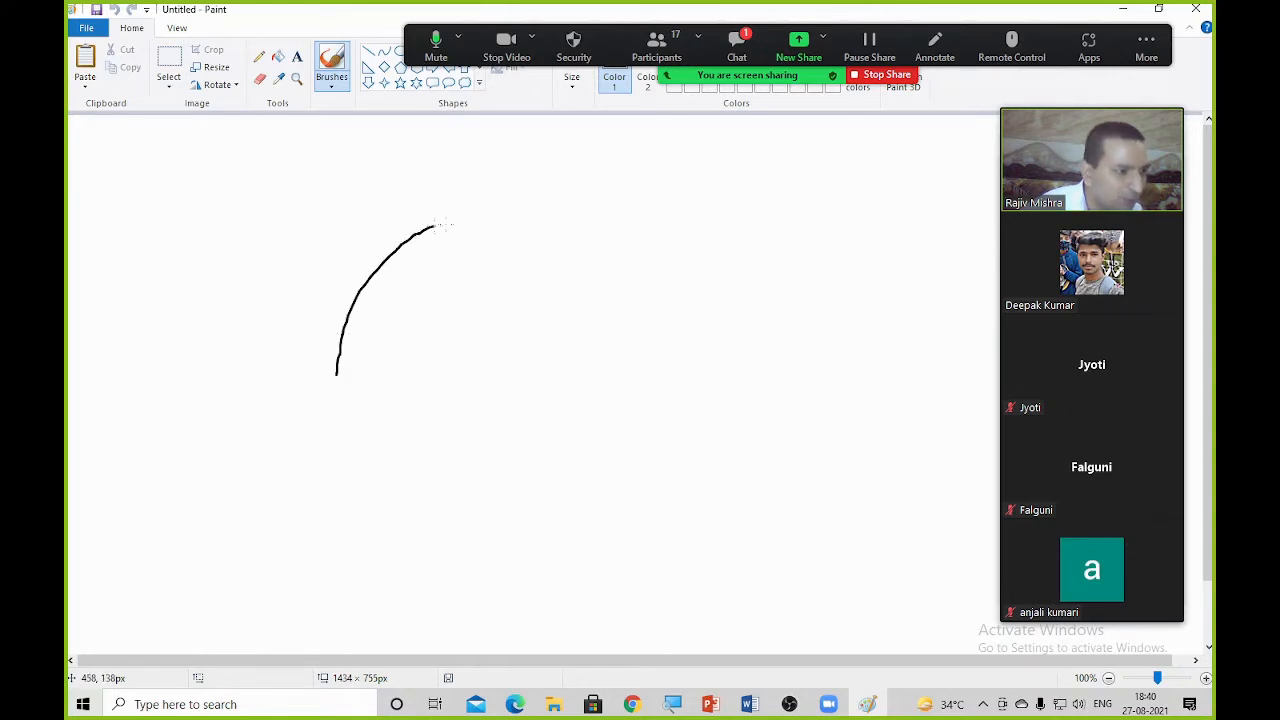
left_click_drag(751, 322, 873, 251)
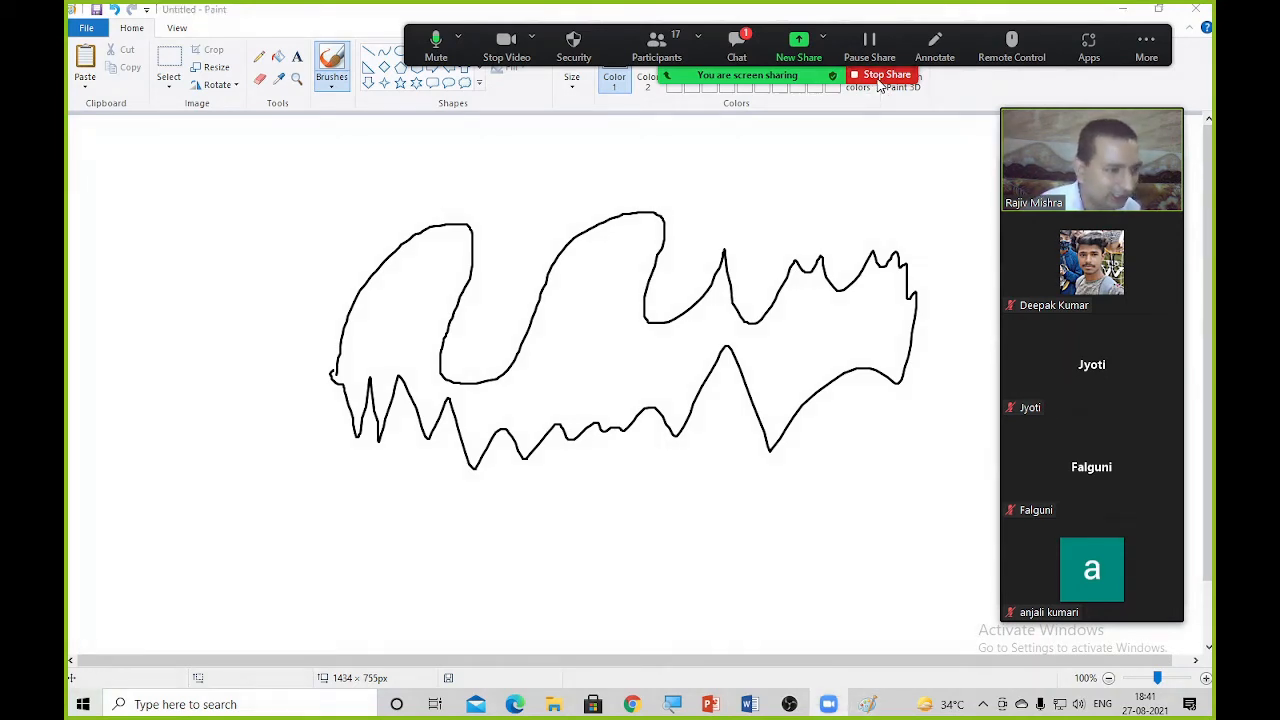
Step: Stop the screen share and start the PowerPoint slide show from the current "WIN + R = RUN" slide
left_click(880, 84)
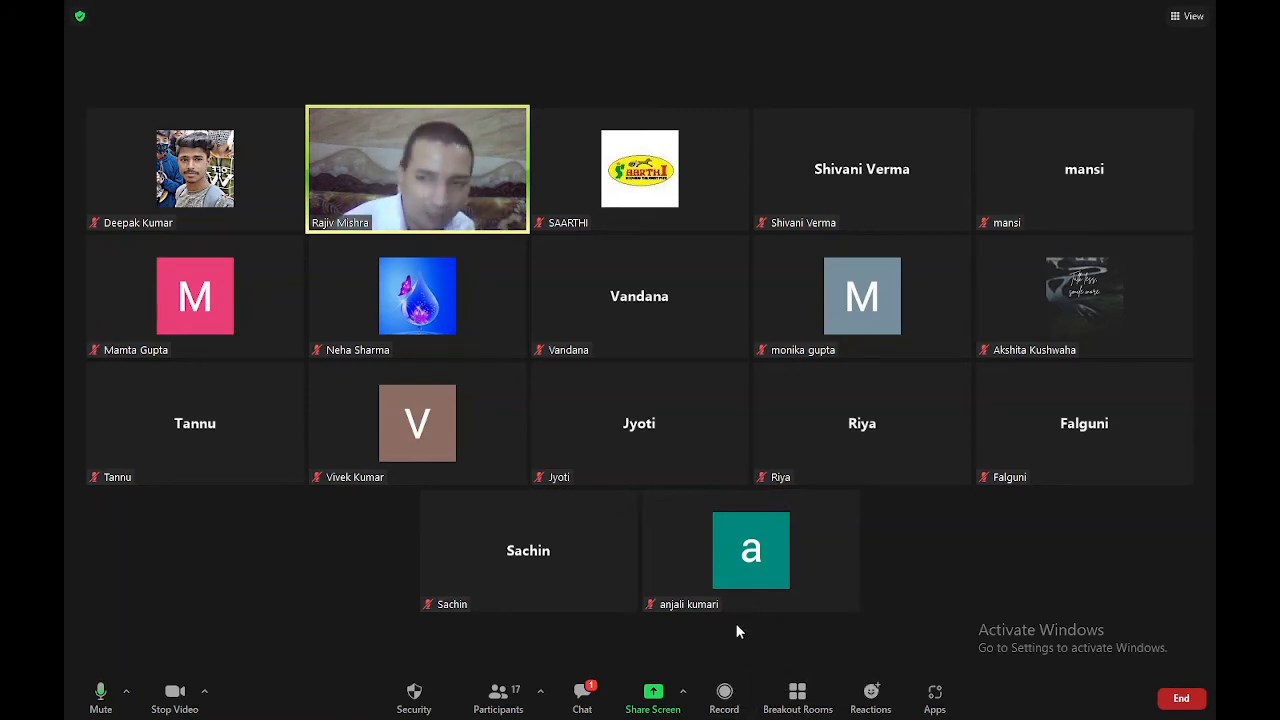
mouse_move(735, 605)
left_click(655, 692)
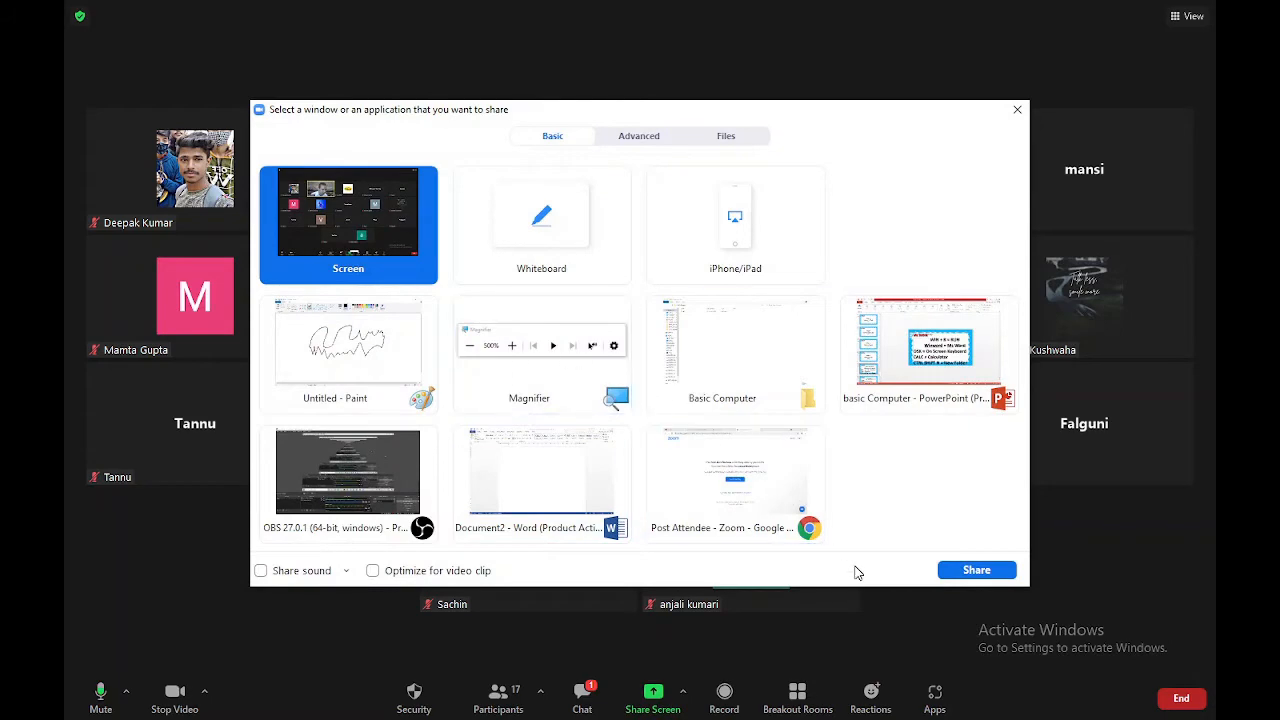
key("alt+Tab")
key("alt+Tab")
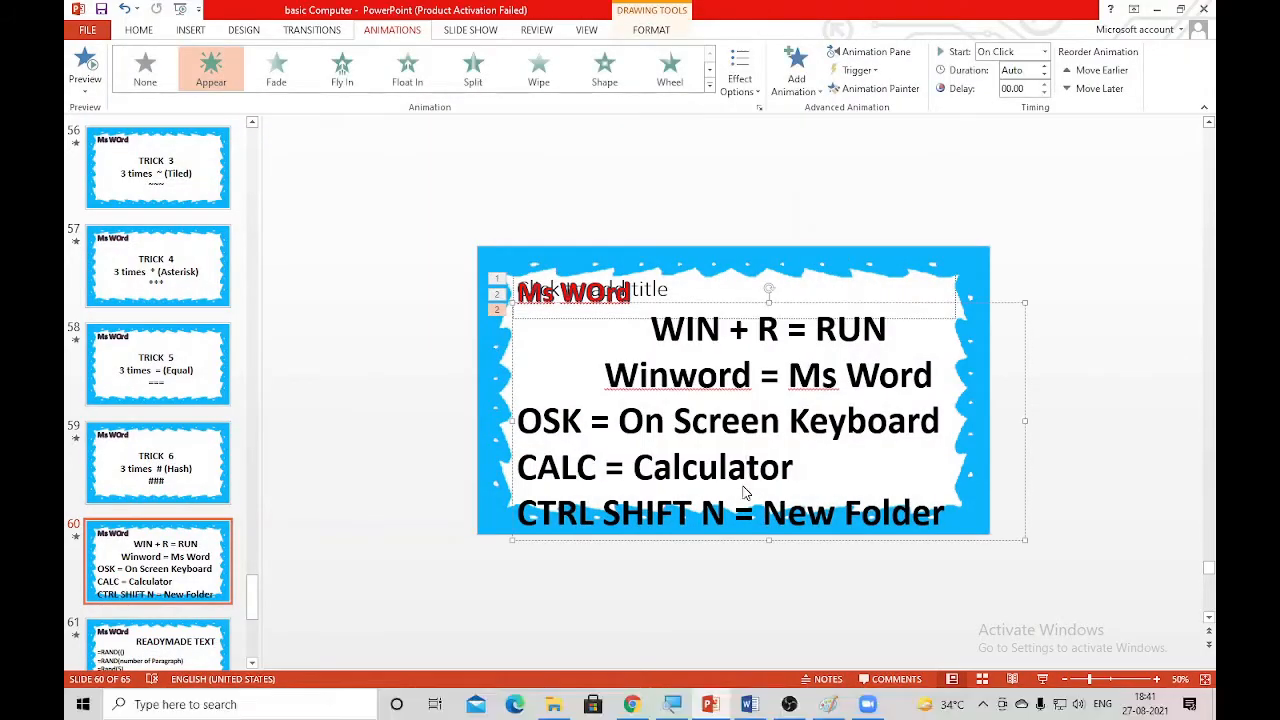
key("shift+F5")
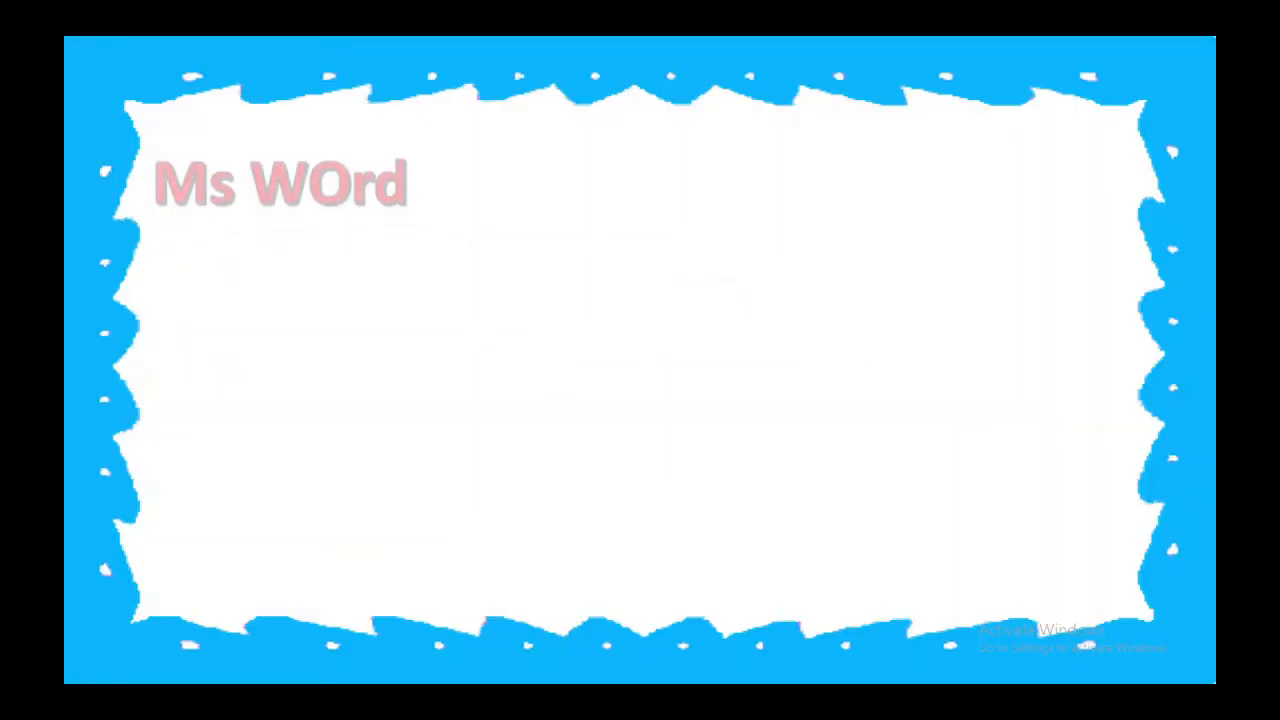
Step: Switch back to the Zoom meeting and share only the PowerPoint slide show window, nudging the participant videos slightly
key("alt+Tab")
key("alt+Tab")
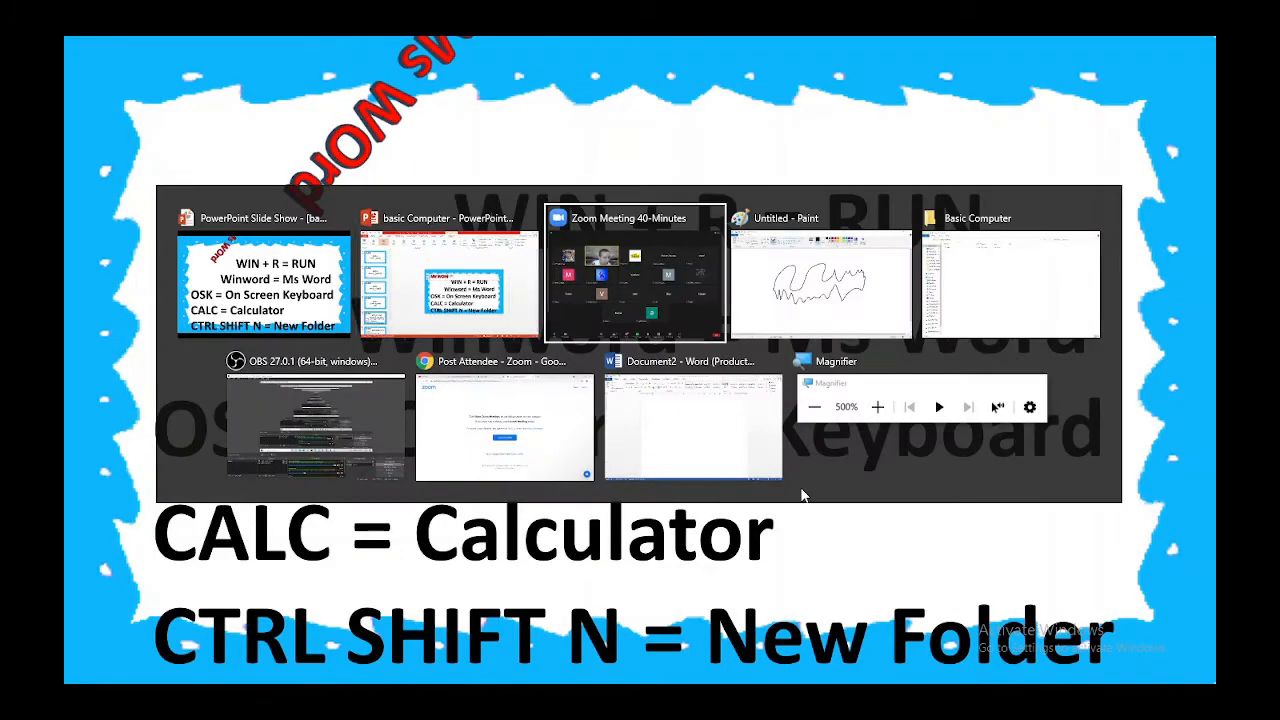
left_click(660, 696)
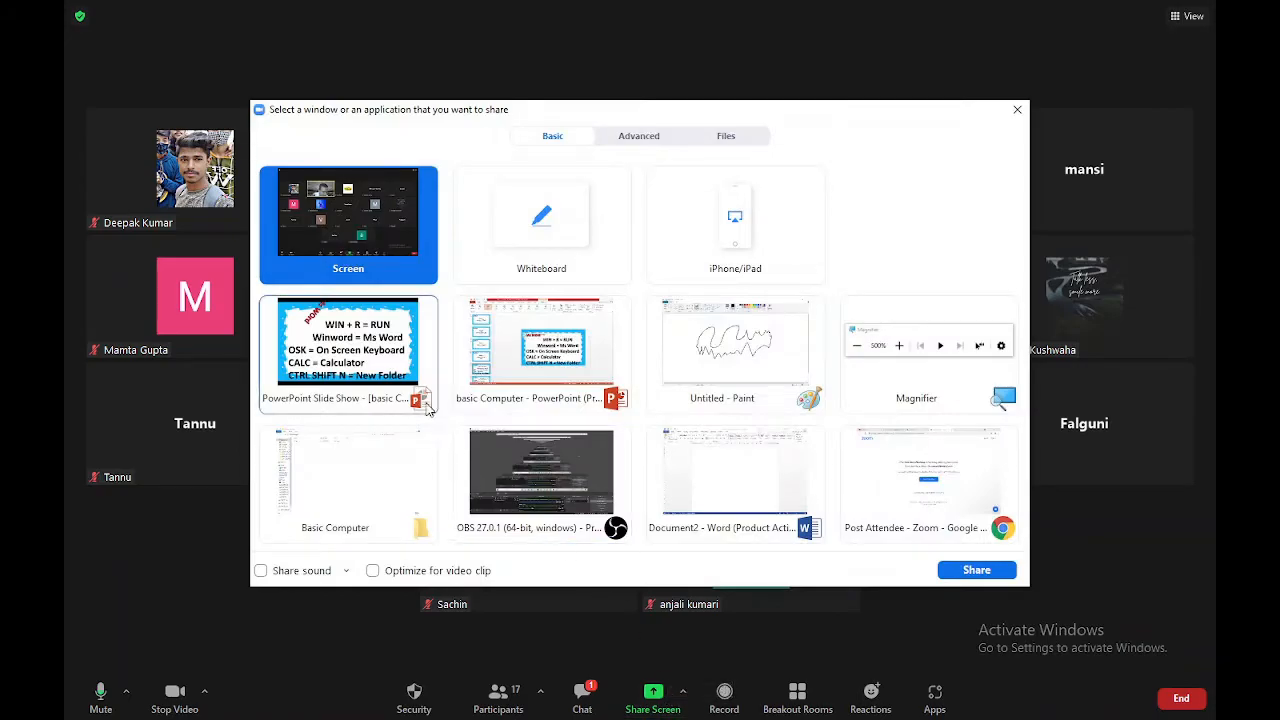
double_click(386, 367)
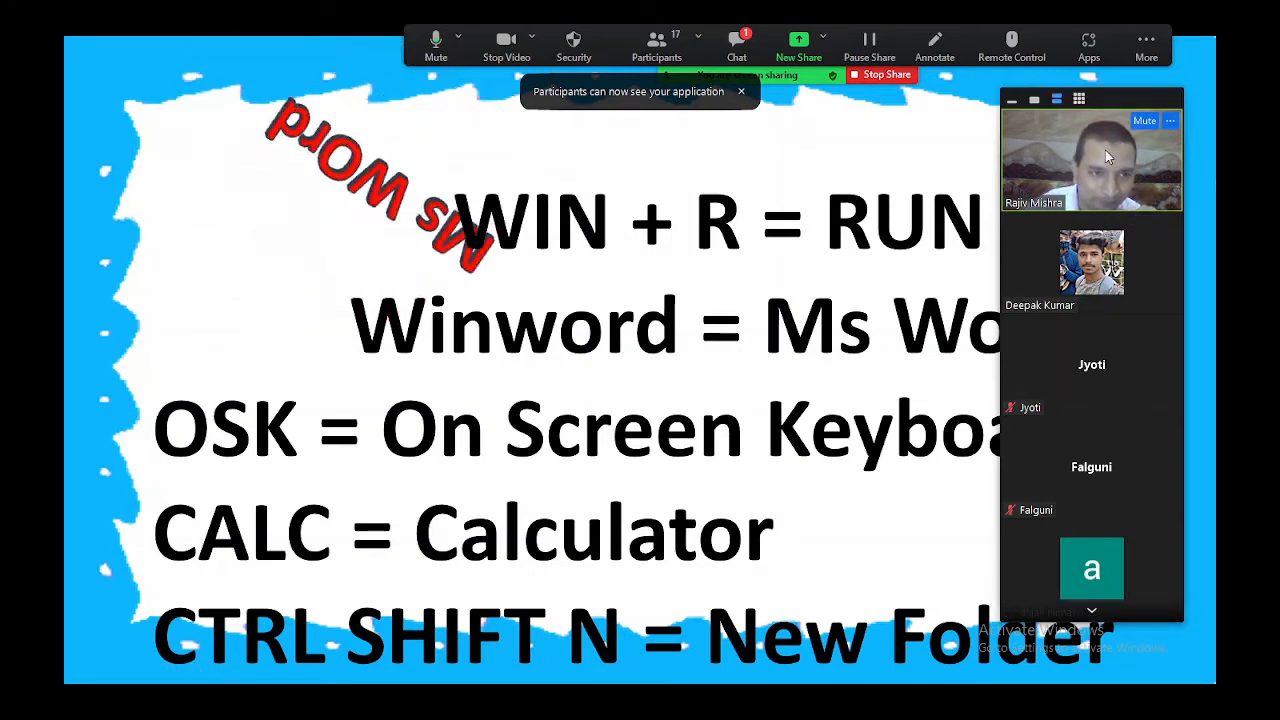
mouse_move(1106, 157)
left_mouse_down()
mouse_move(1210, 160)
mouse_move(1073, 150)
mouse_move(1097, 148)
left_mouse_up()
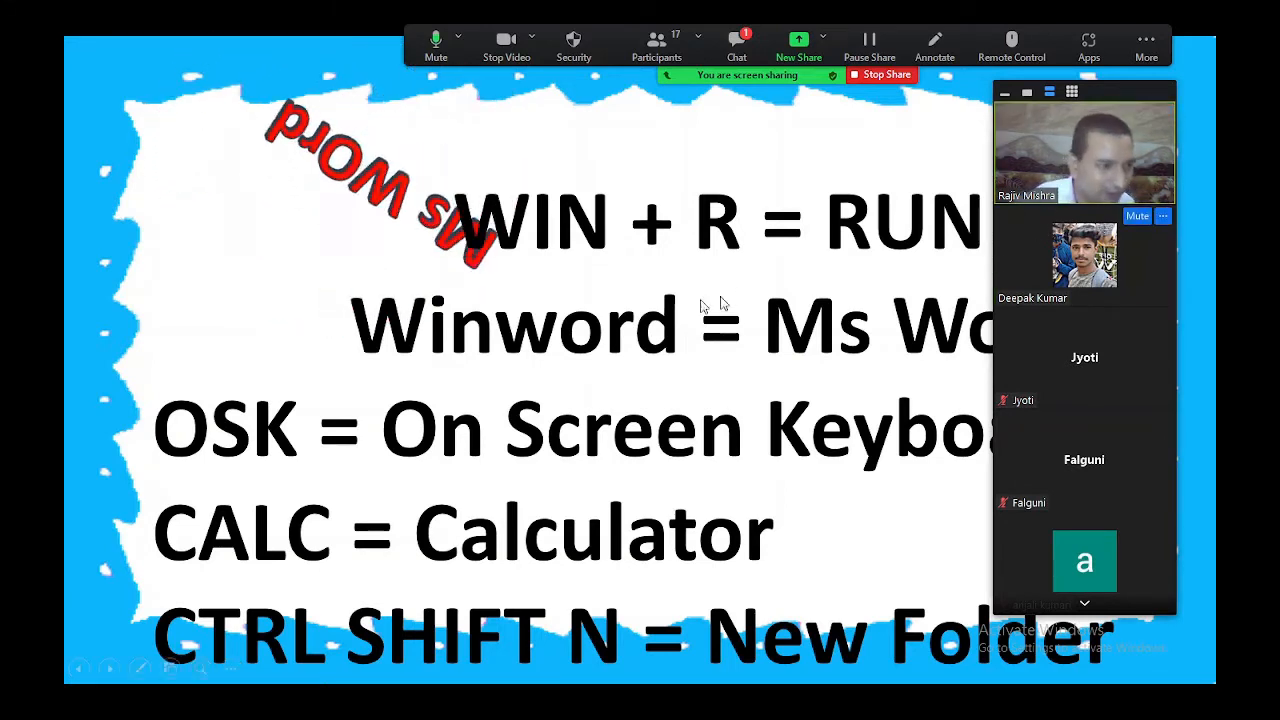
Step: Advance the slide show to READYMADE TEXT, reveal its =RAND formulas, and move the participant videos off the heading
left_click(619, 302)
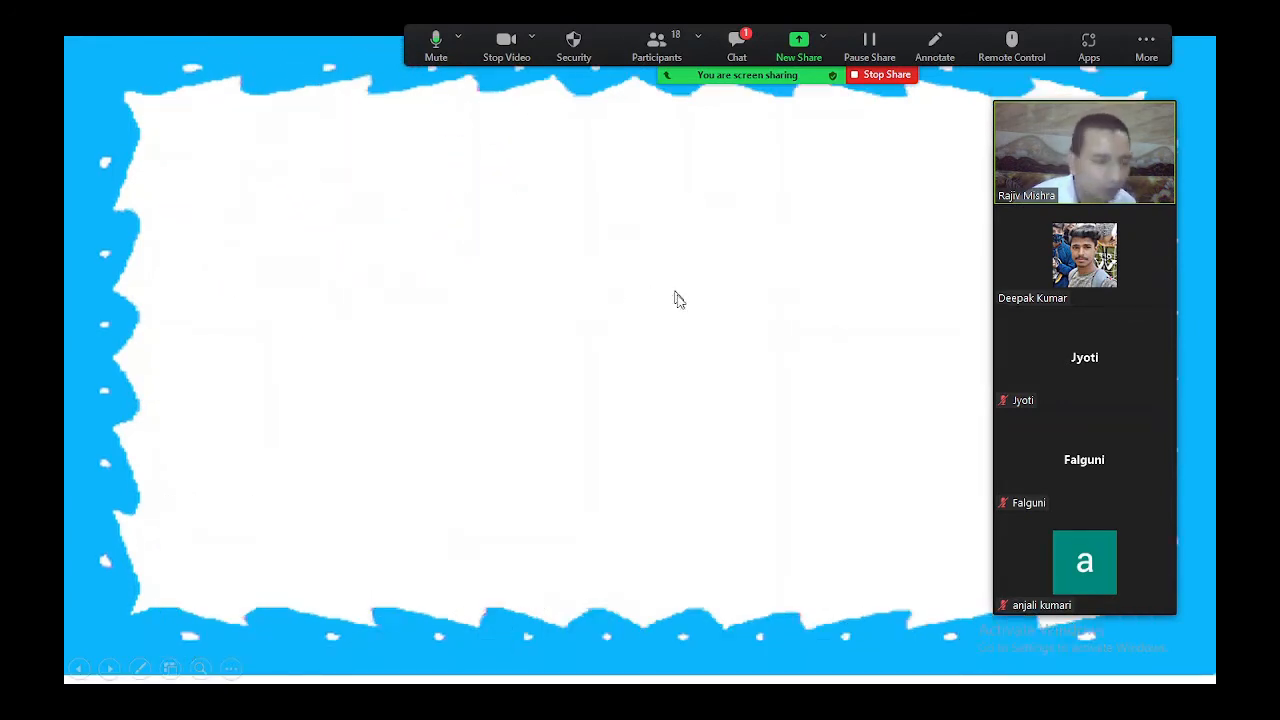
left_click(562, 331)
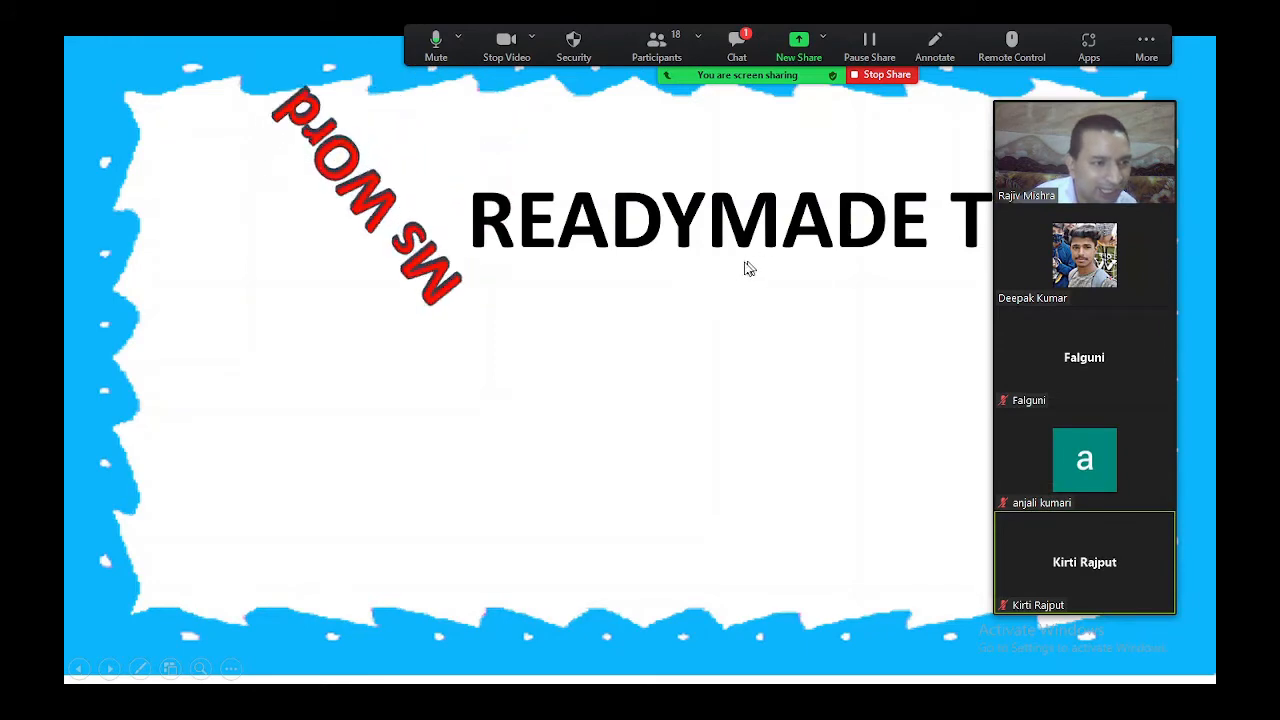
left_click_drag(1091, 93, 1141, 118)
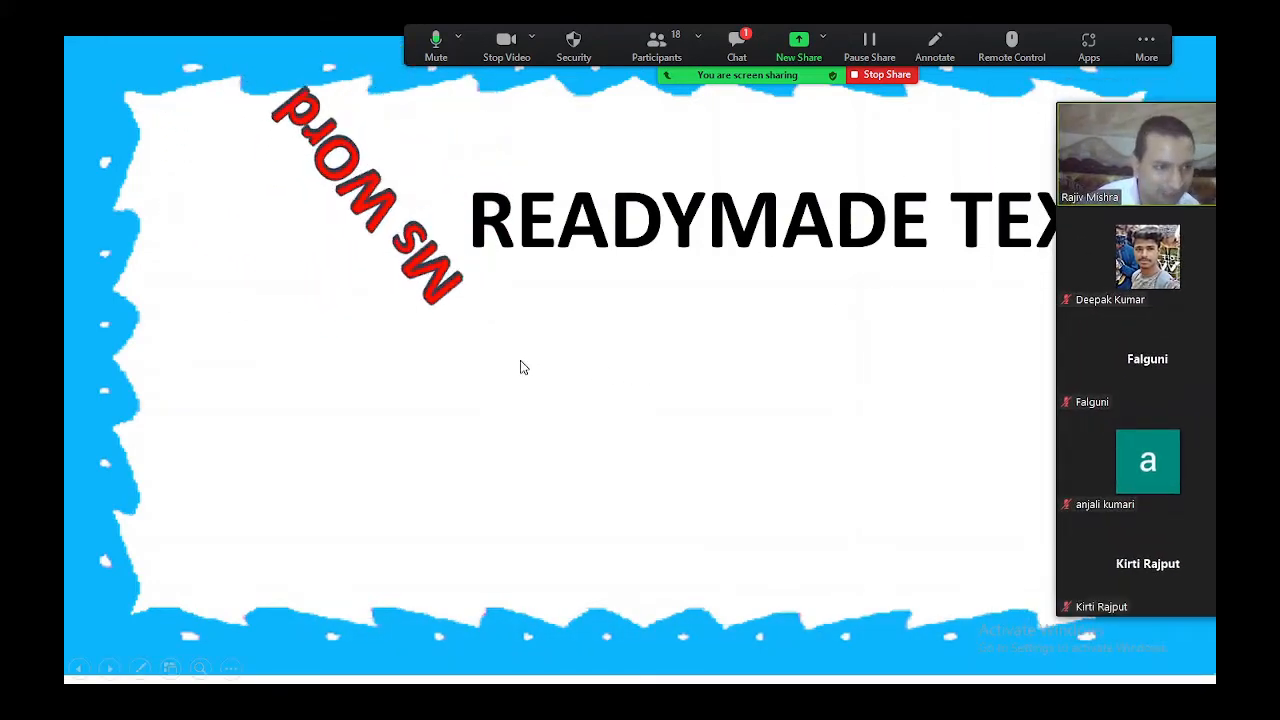
left_click(393, 373)
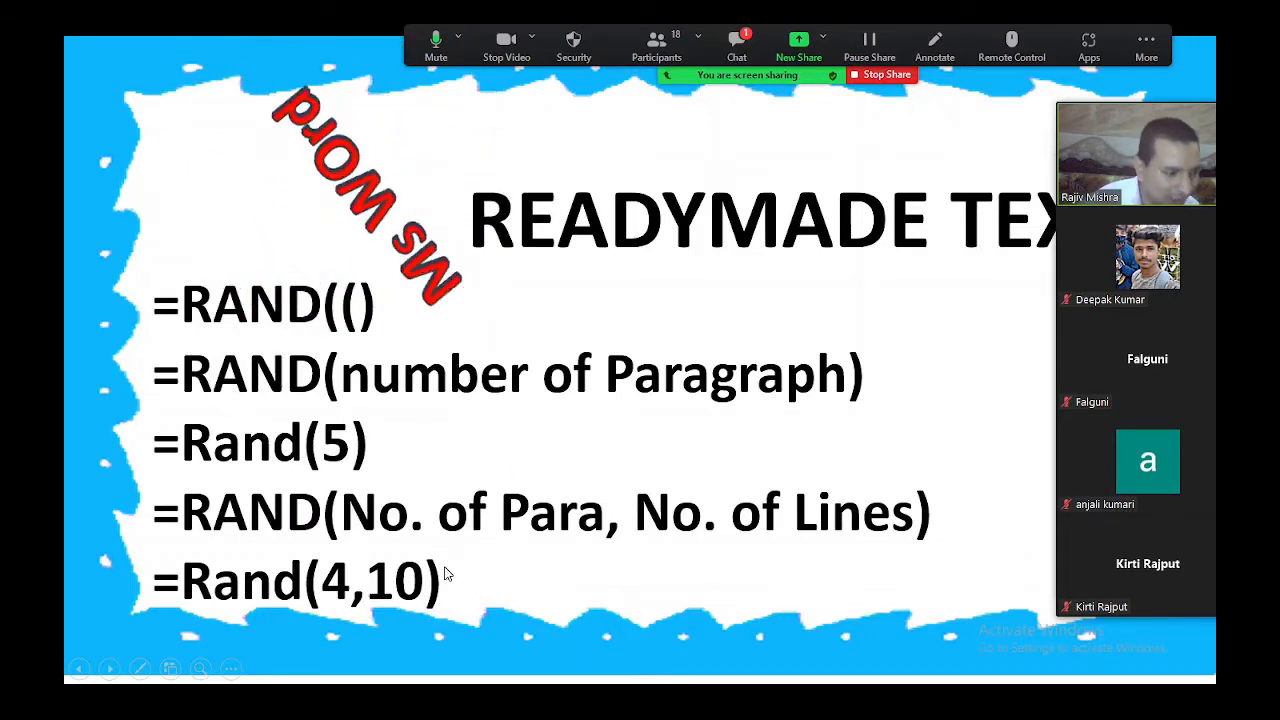
Step: Stop sharing the slide show in the meeting and return to PowerPoint's slide editing view
left_click(887, 75)
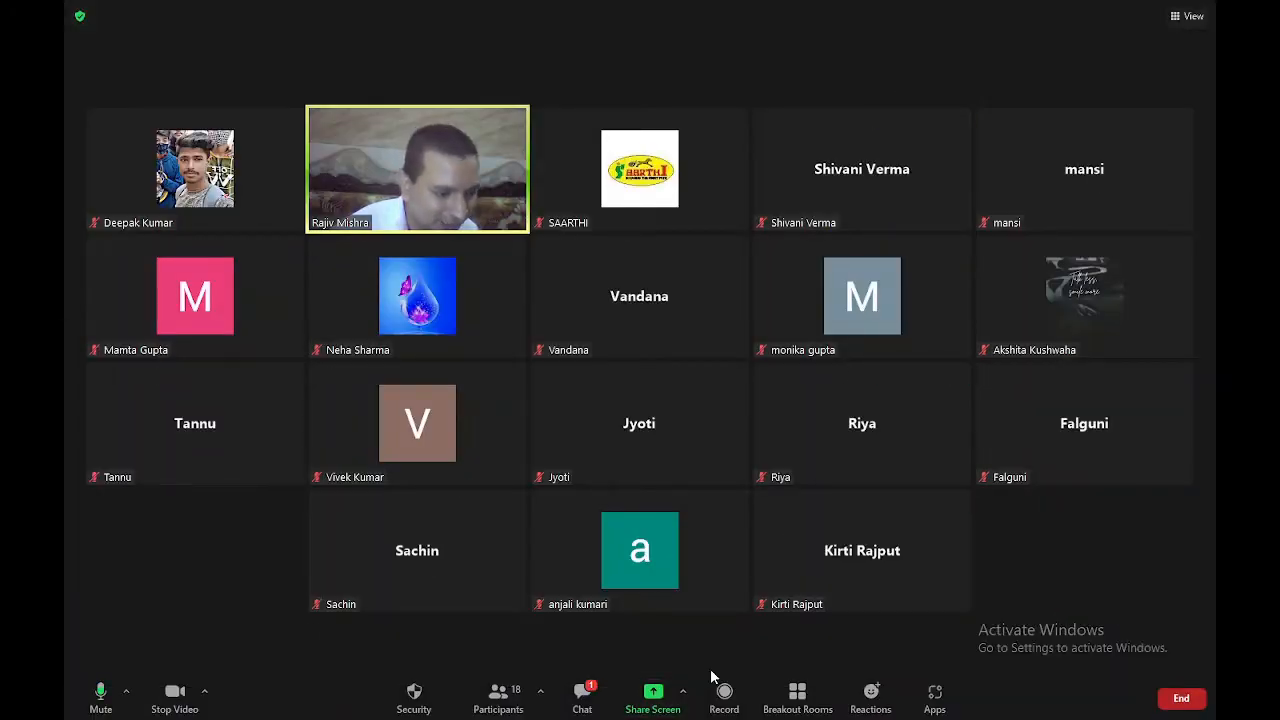
left_click(654, 699)
key("Return")
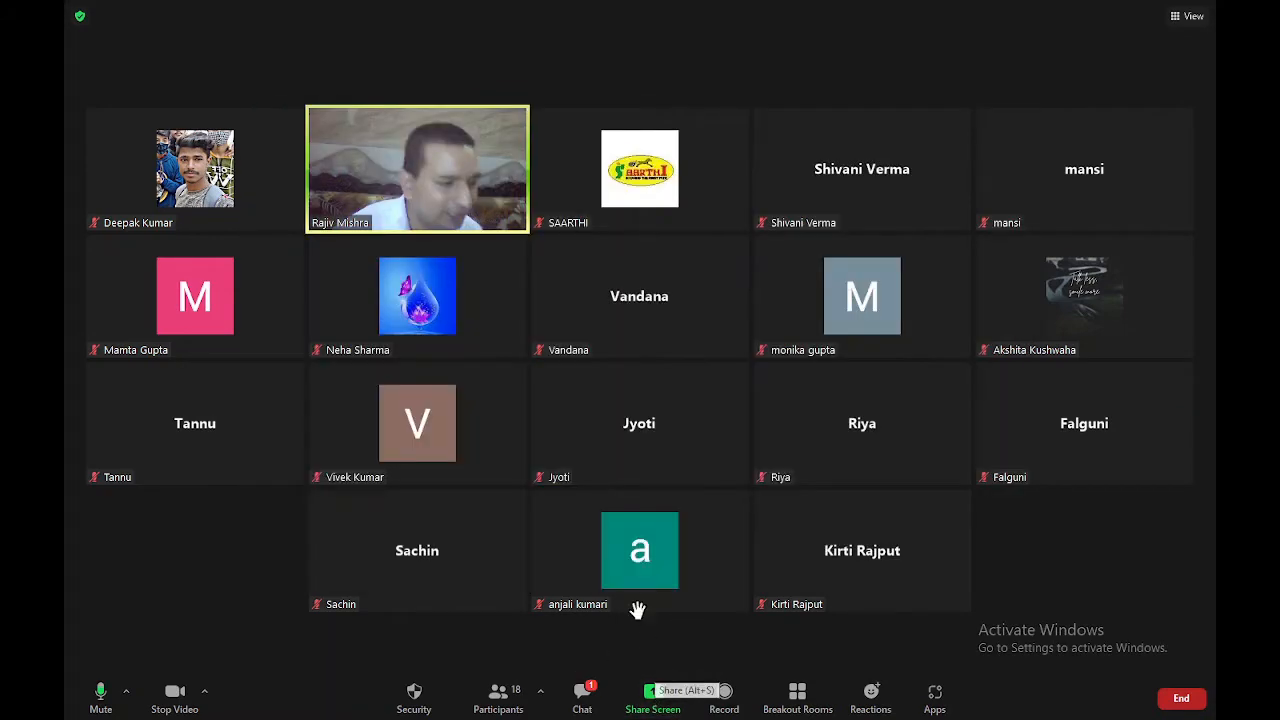
key("Escape")
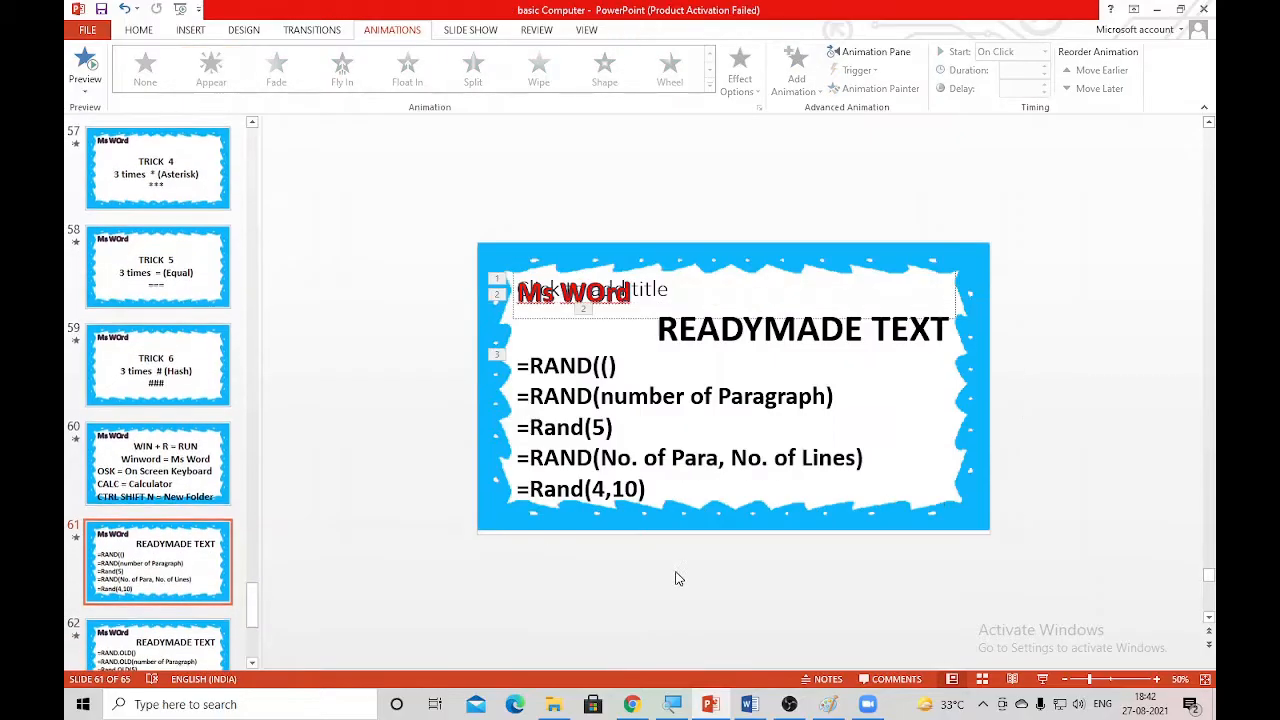
Step: Switch to the Zoom meeting, share the entire screen, and show the Windows desktop
left_click(674, 704)
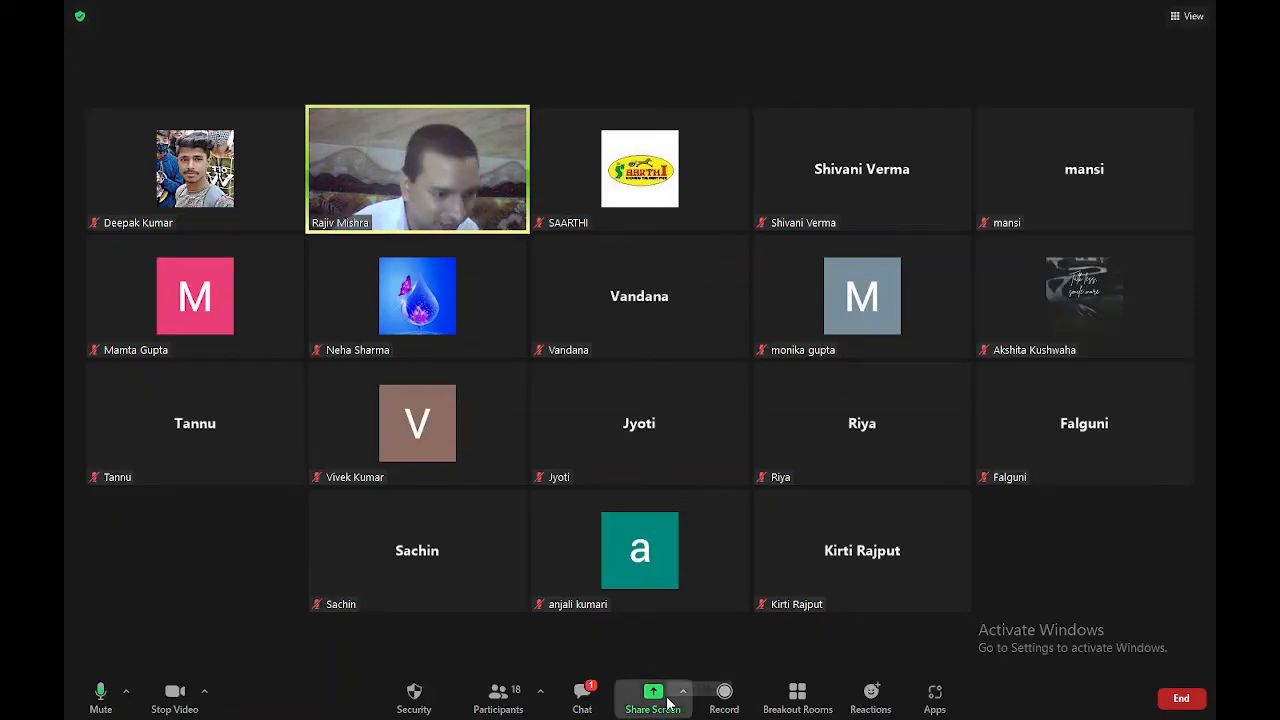
left_click(655, 697)
double_click(349, 262)
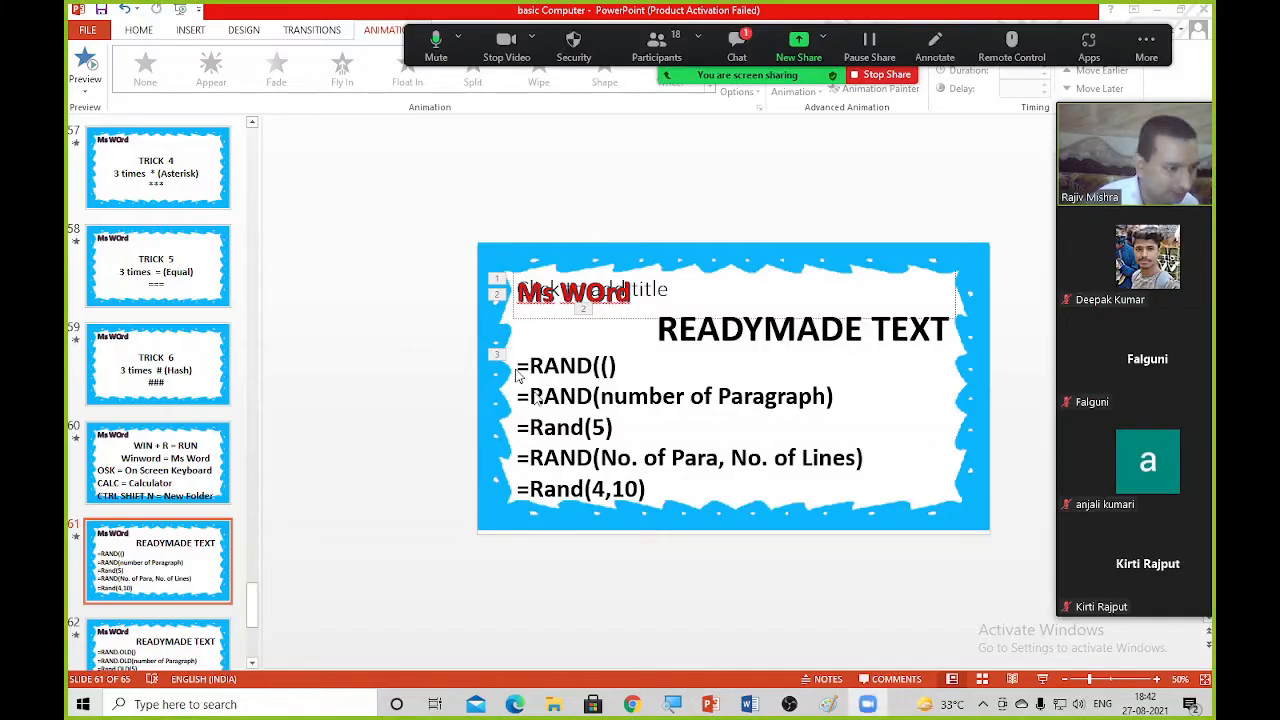
key("super+d")
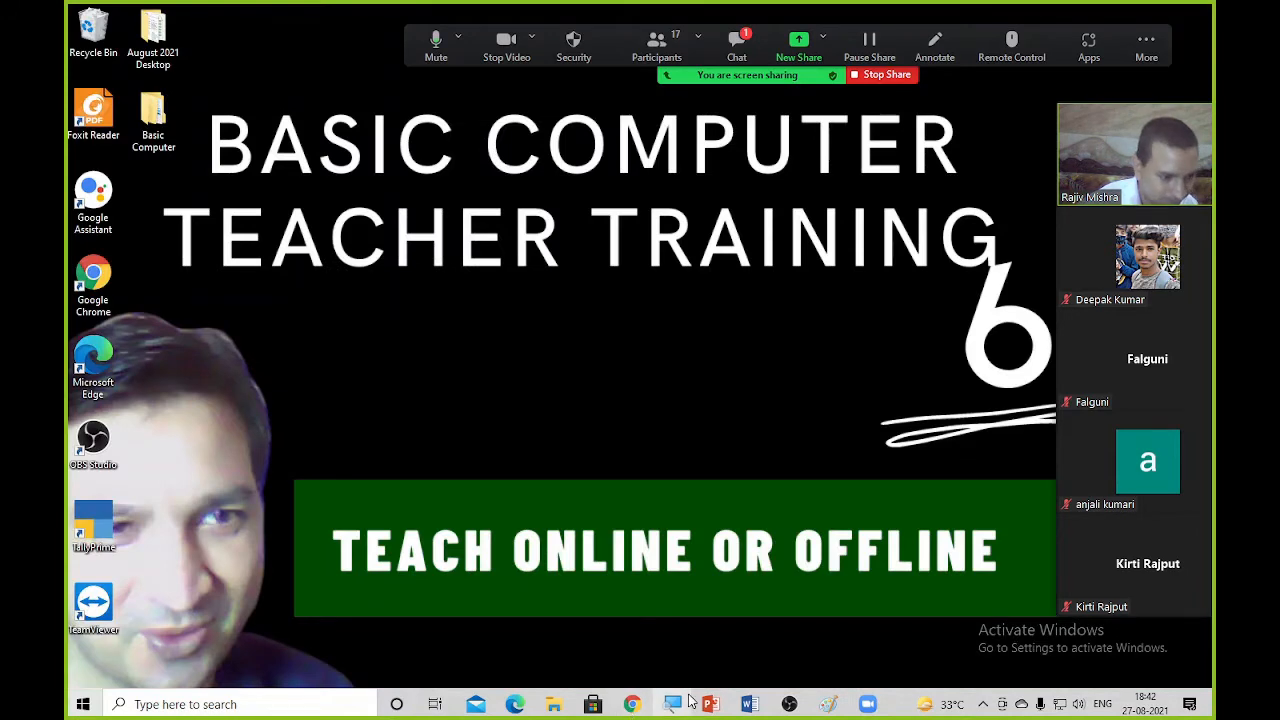
Step: Stop the current screen share and share the entire screen again from the meeting
left_click(887, 75)
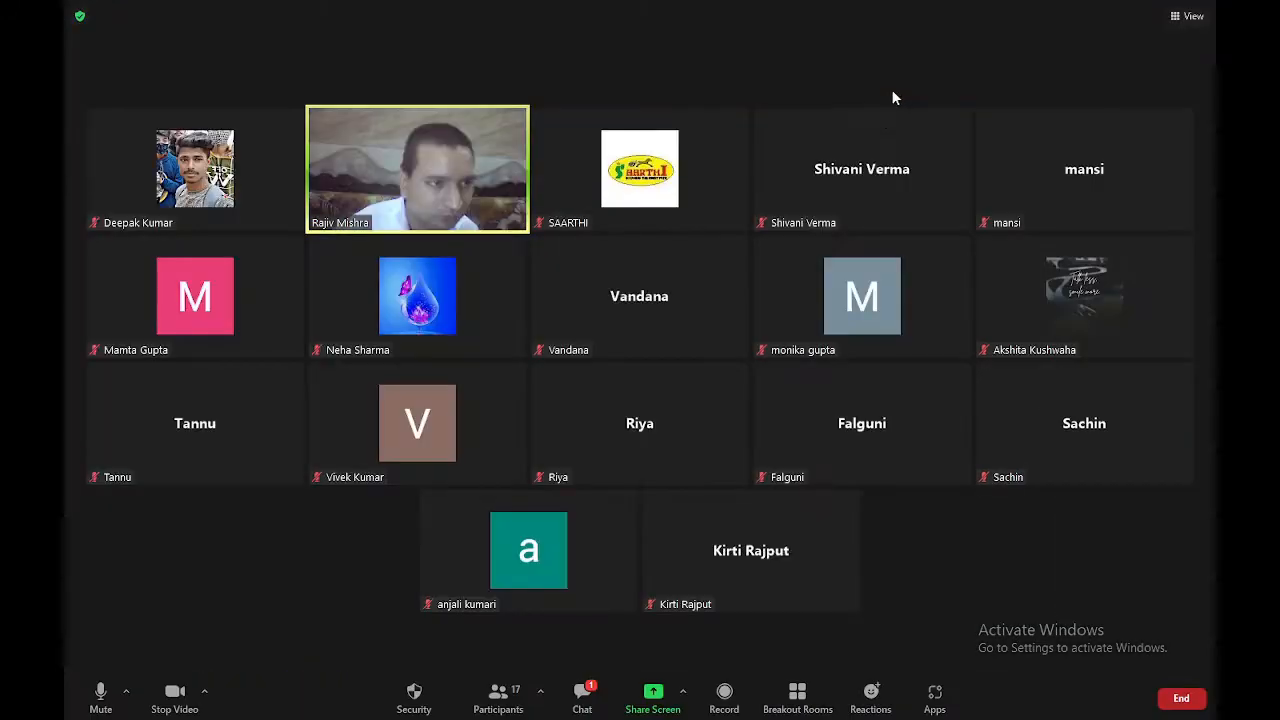
left_click(653, 695)
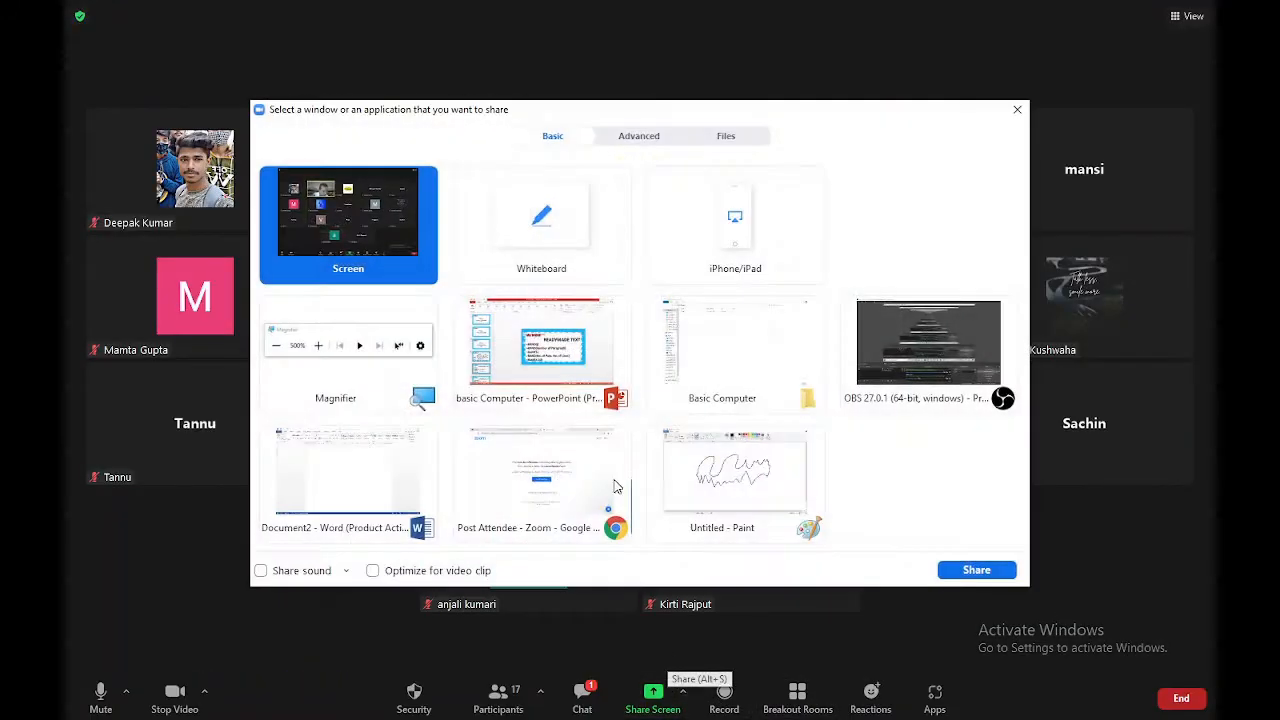
double_click(360, 272)
Step: Open the Run dialog, move it to the middle of the desktop, and enter WINWORD as the command
key("super+r")
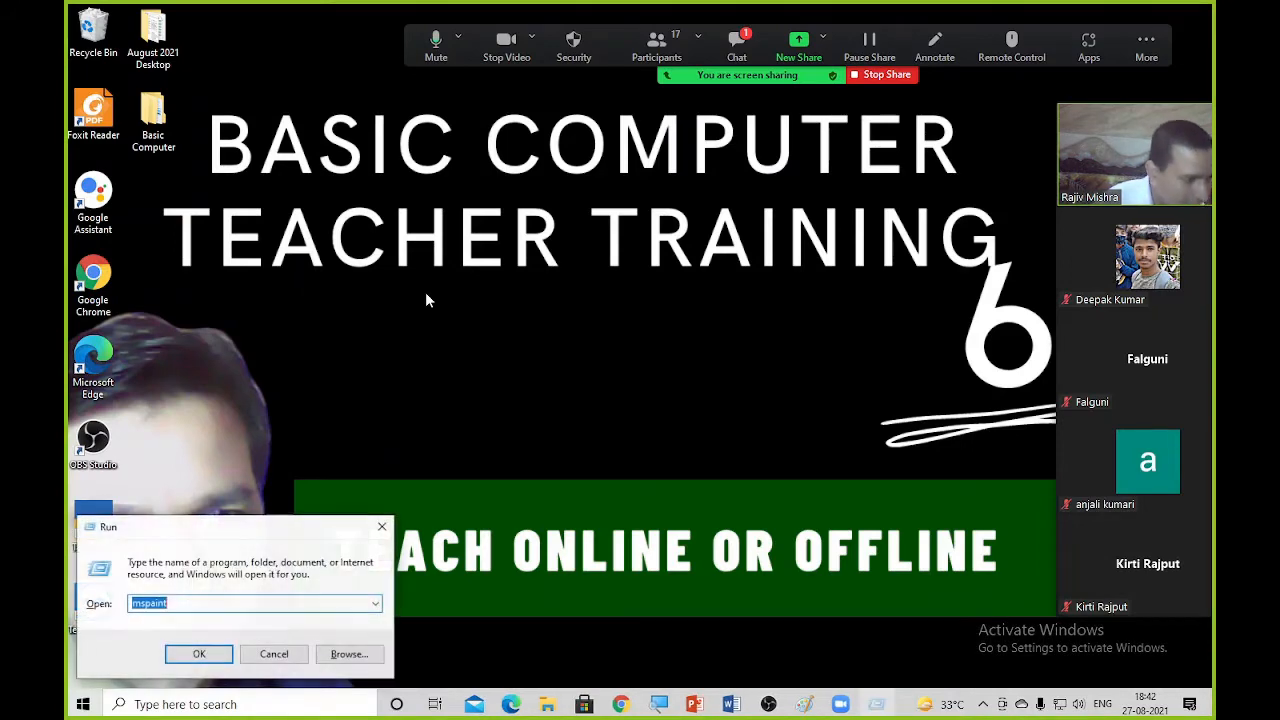
left_click_drag(298, 527, 570, 311)
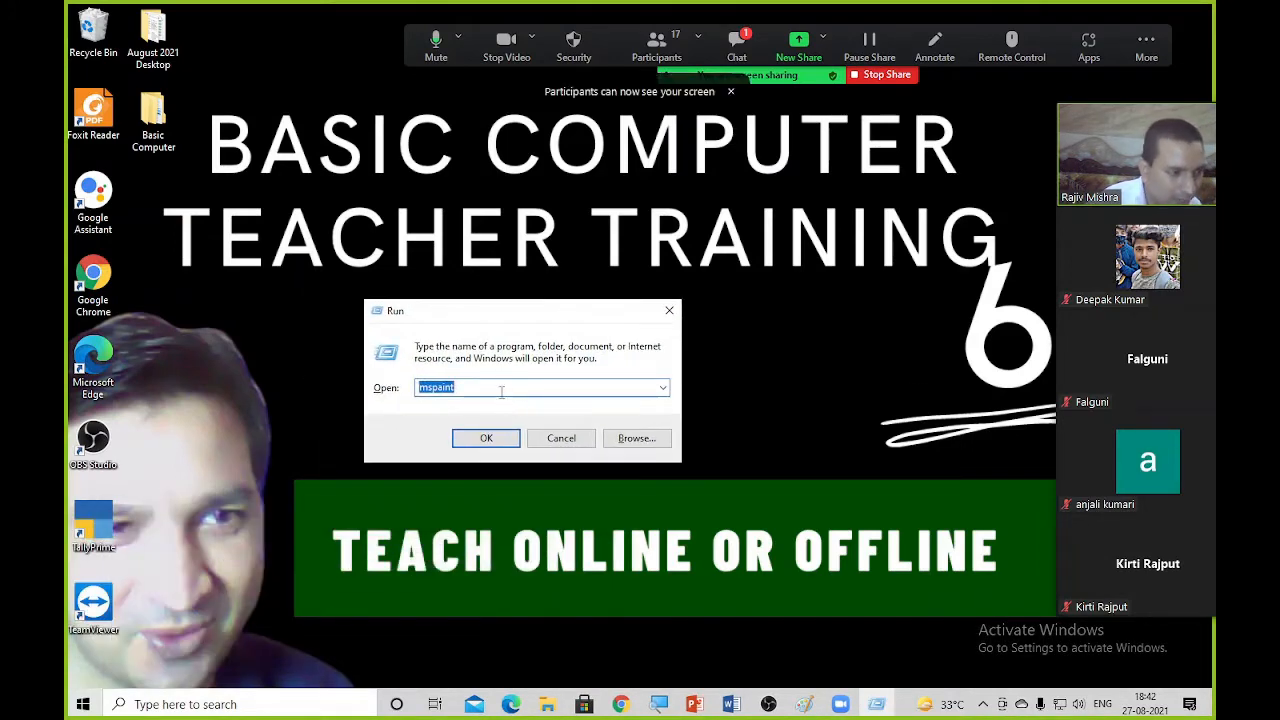
type("W")
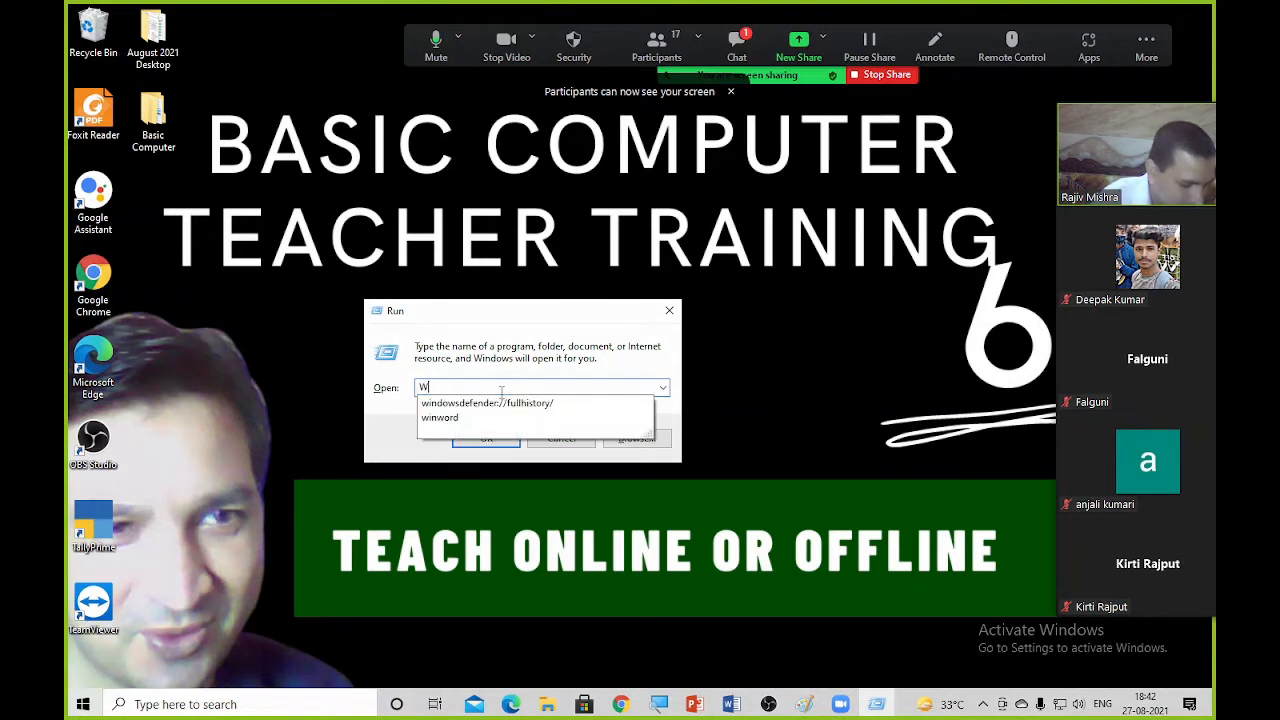
type("INWORD")
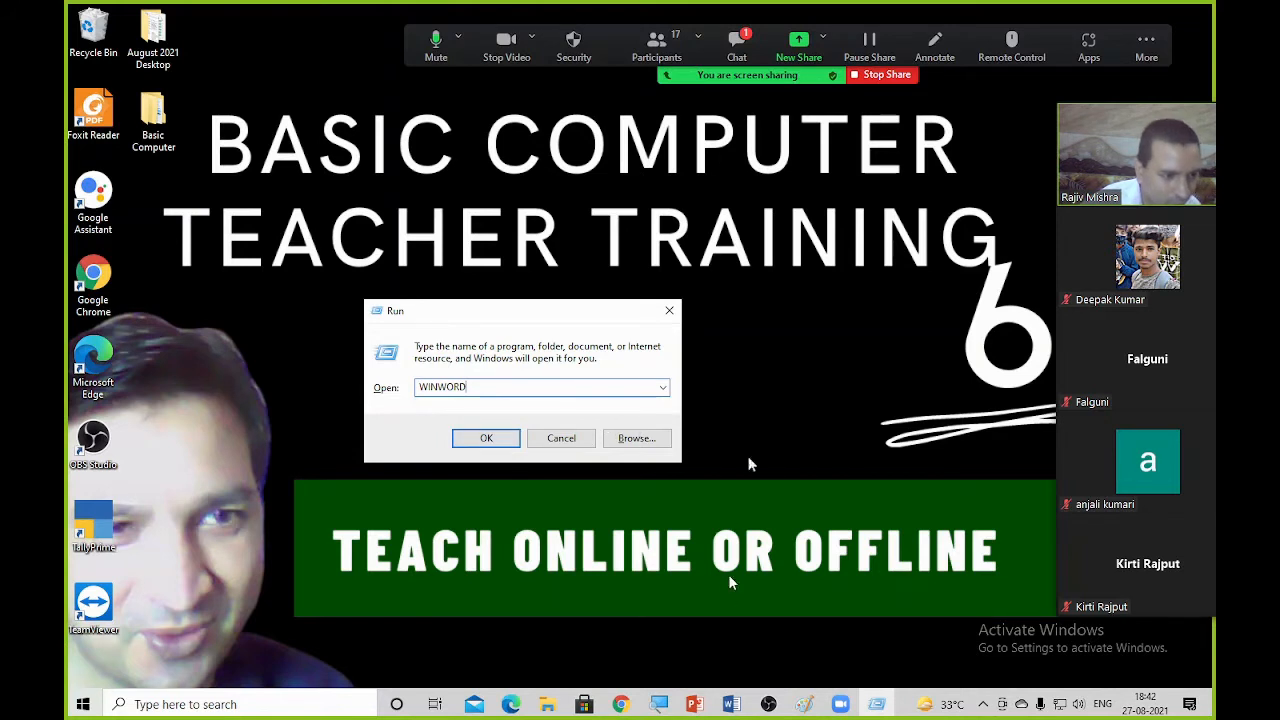
Step: Handwrite "WIN" and "R" in red beside the Run dialog using Zoom annotation, and close the annotation tools
left_click(935, 45)
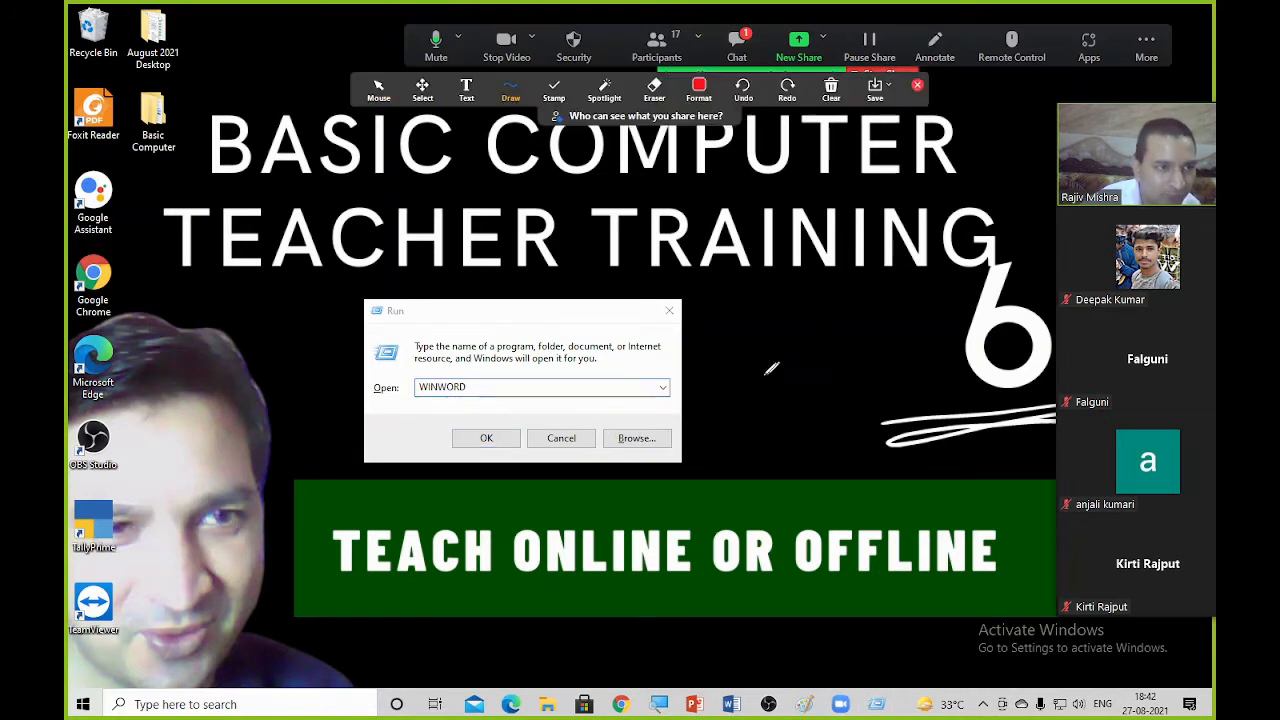
mouse_move(734, 328)
left_mouse_down()
mouse_move(789, 318)
mouse_move(830, 362)
mouse_move(857, 312)
left_mouse_up()
mouse_move(780, 408)
left_mouse_down()
mouse_move(800, 412)
mouse_move(820, 456)
left_mouse_up()
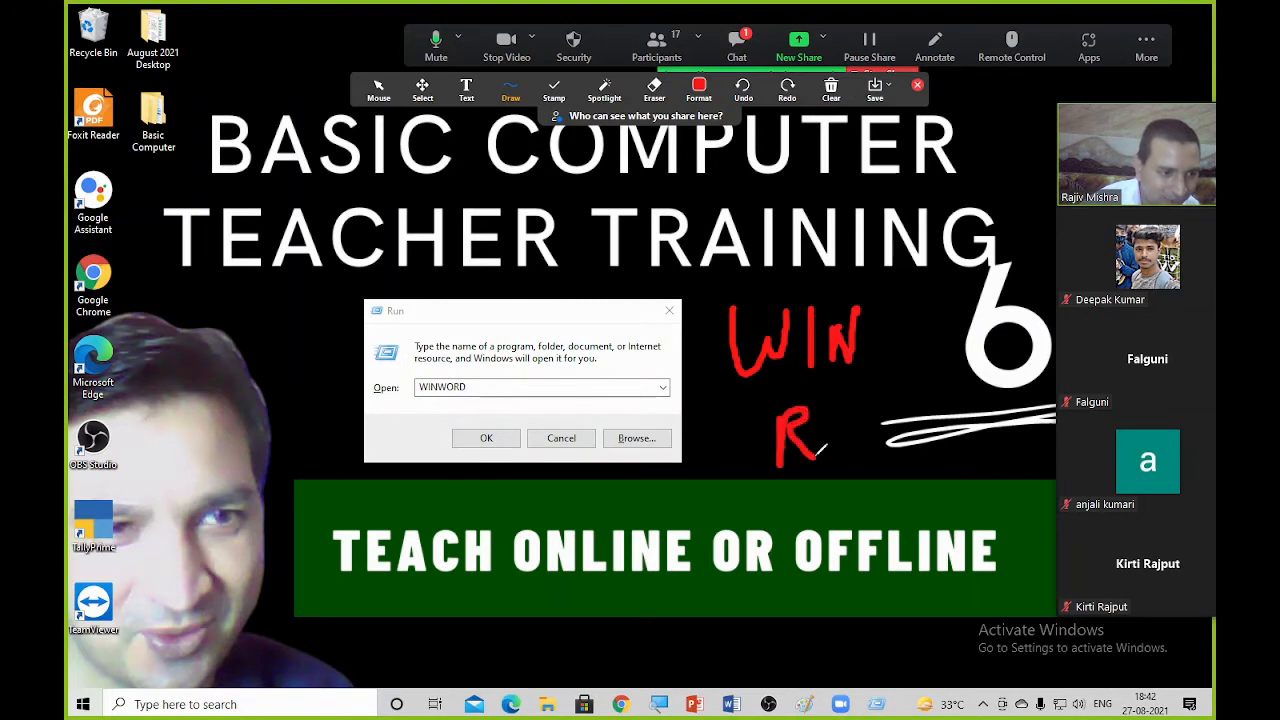
left_click(934, 45)
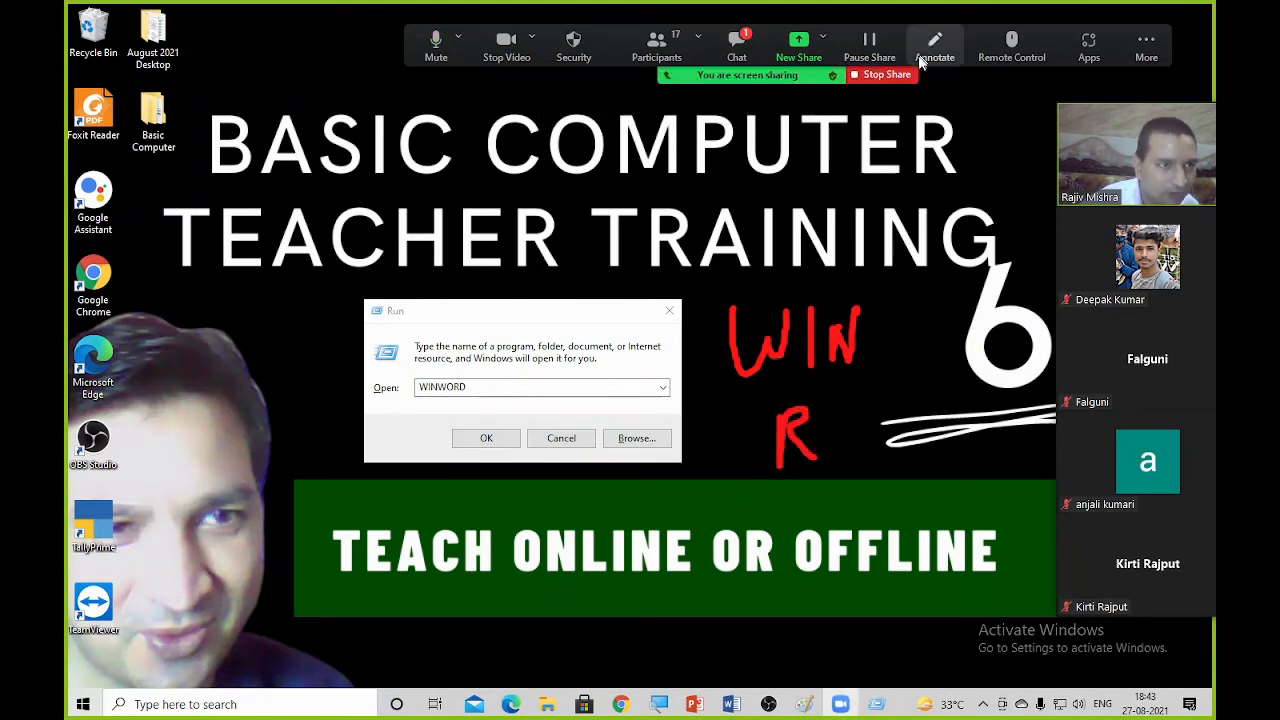
Step: Run the WINWORD command, create a blank Word document, and maximize its window
left_click(489, 438)
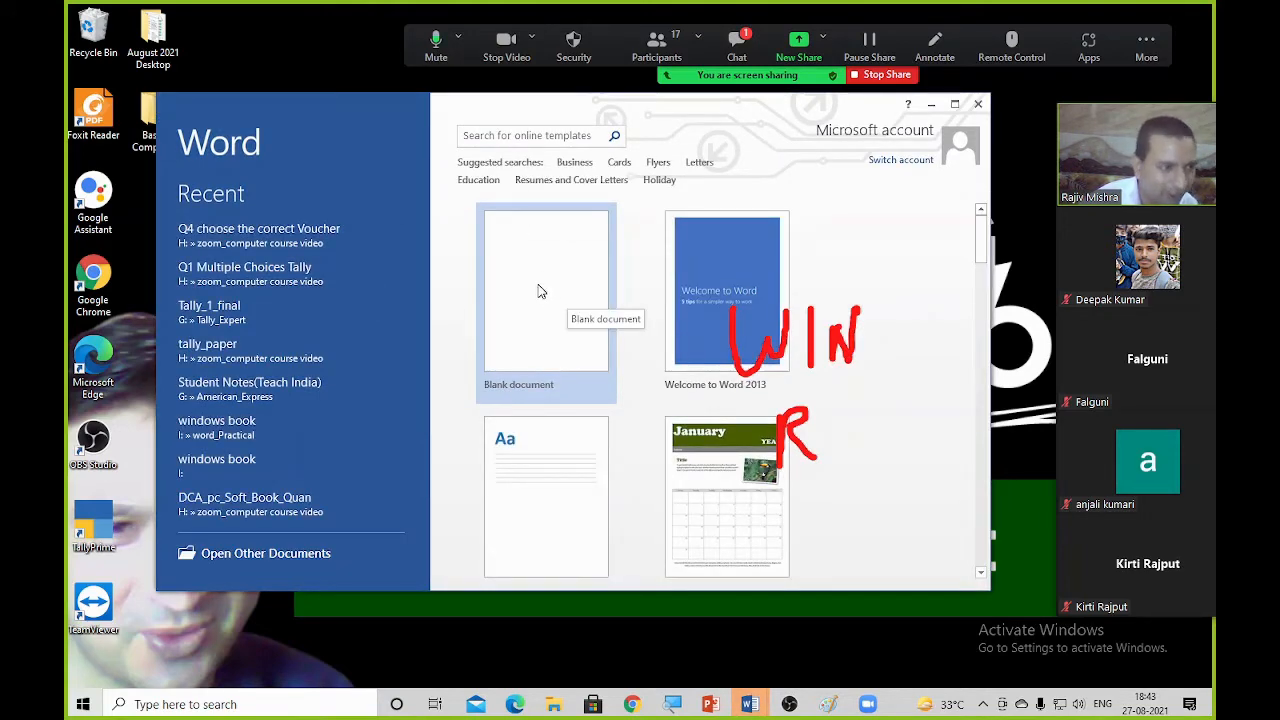
left_click(538, 291)
double_click(538, 108)
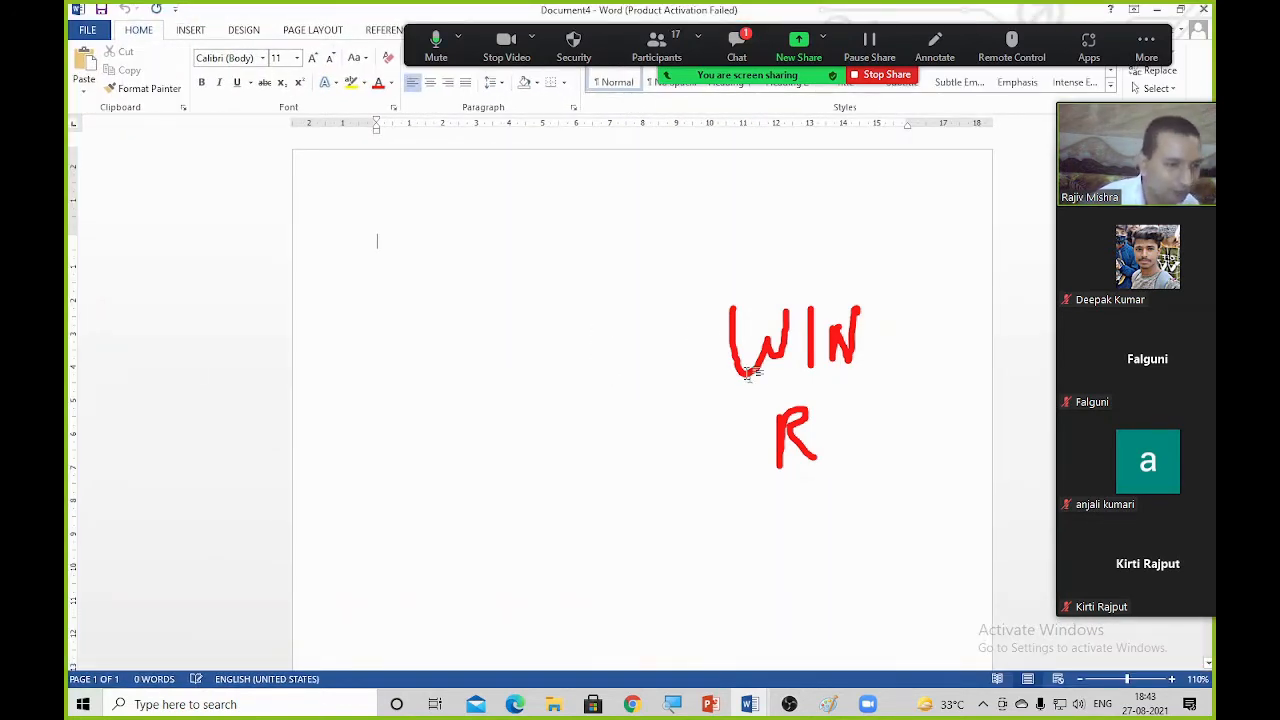
Step: Stop the full-screen share and share only the blank Word document window in the meeting
left_click(882, 75)
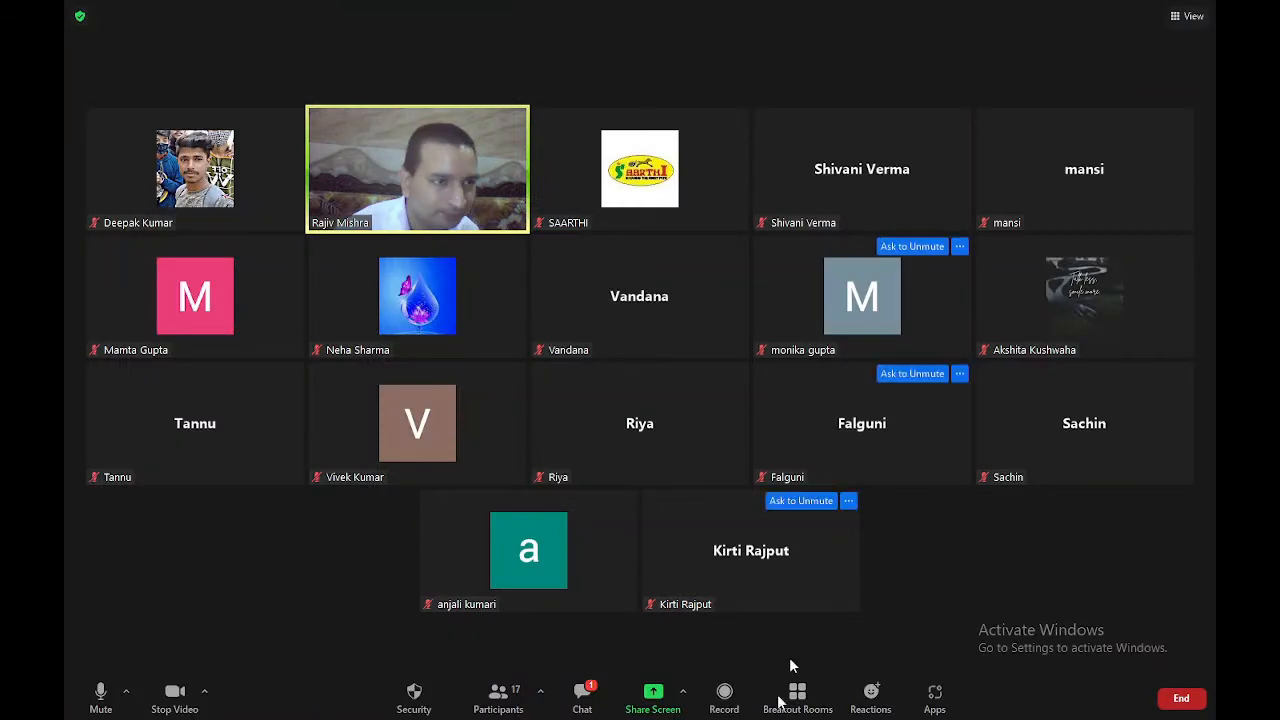
left_click(653, 697)
double_click(361, 333)
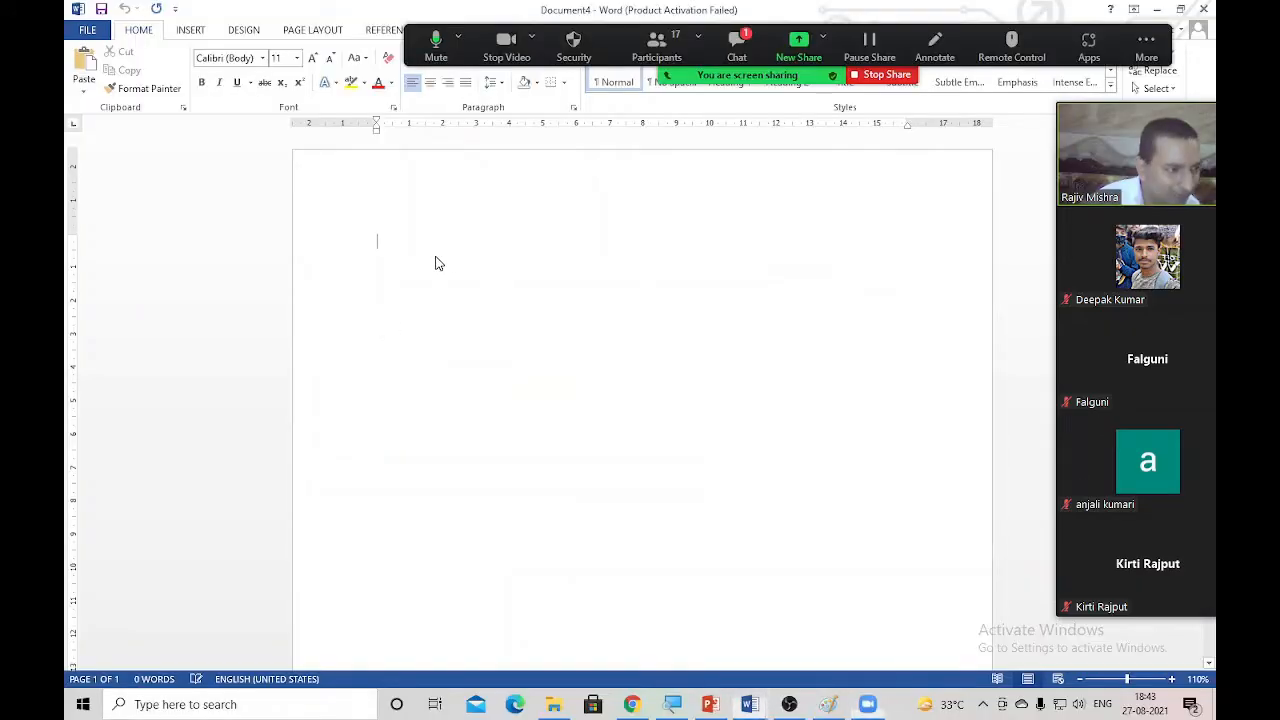
Step: Enter the formula =RAND() in the blank document at 130% zoom and select it
scroll(368, 272, "up", 1)
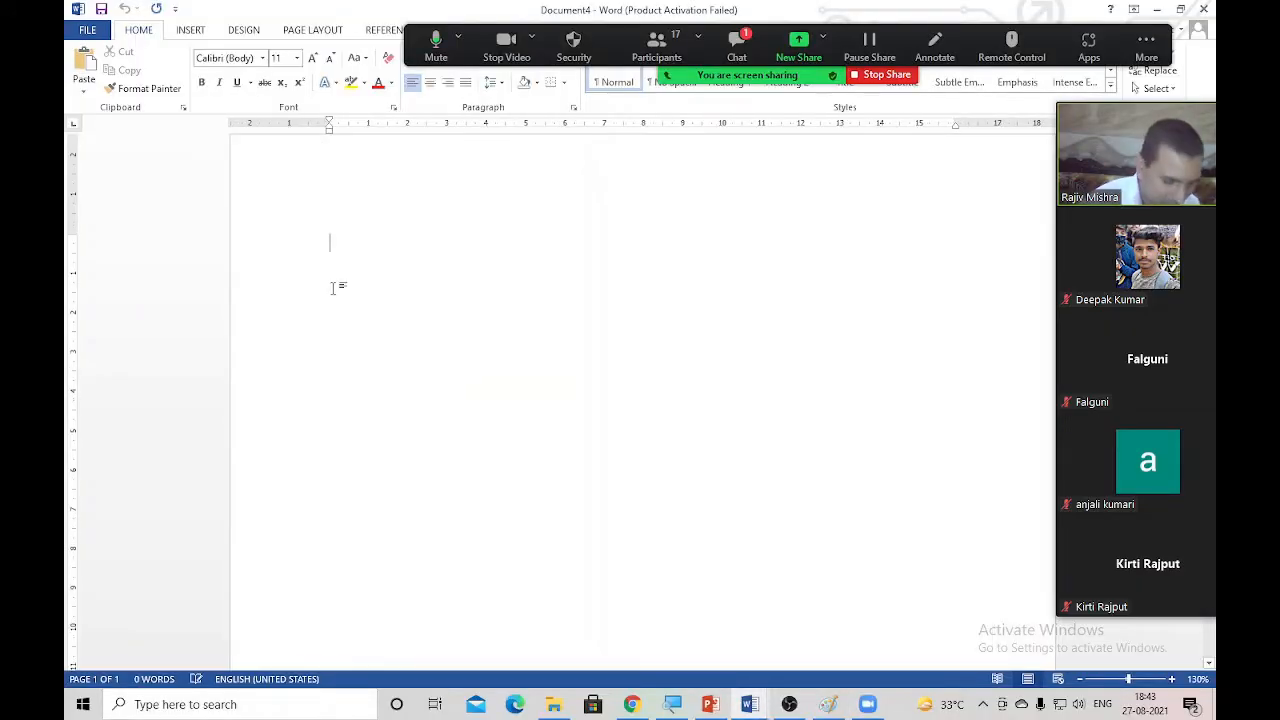
type("=RAND(")
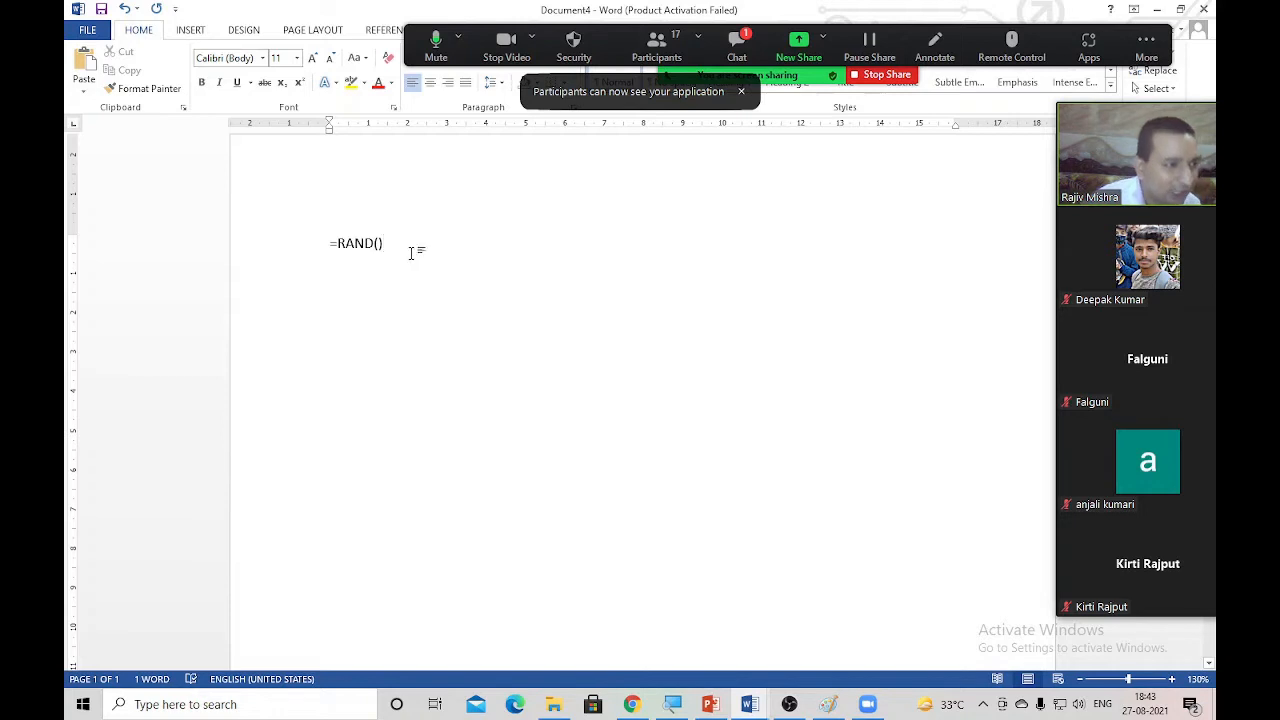
left_click_drag(410, 246, 318, 244)
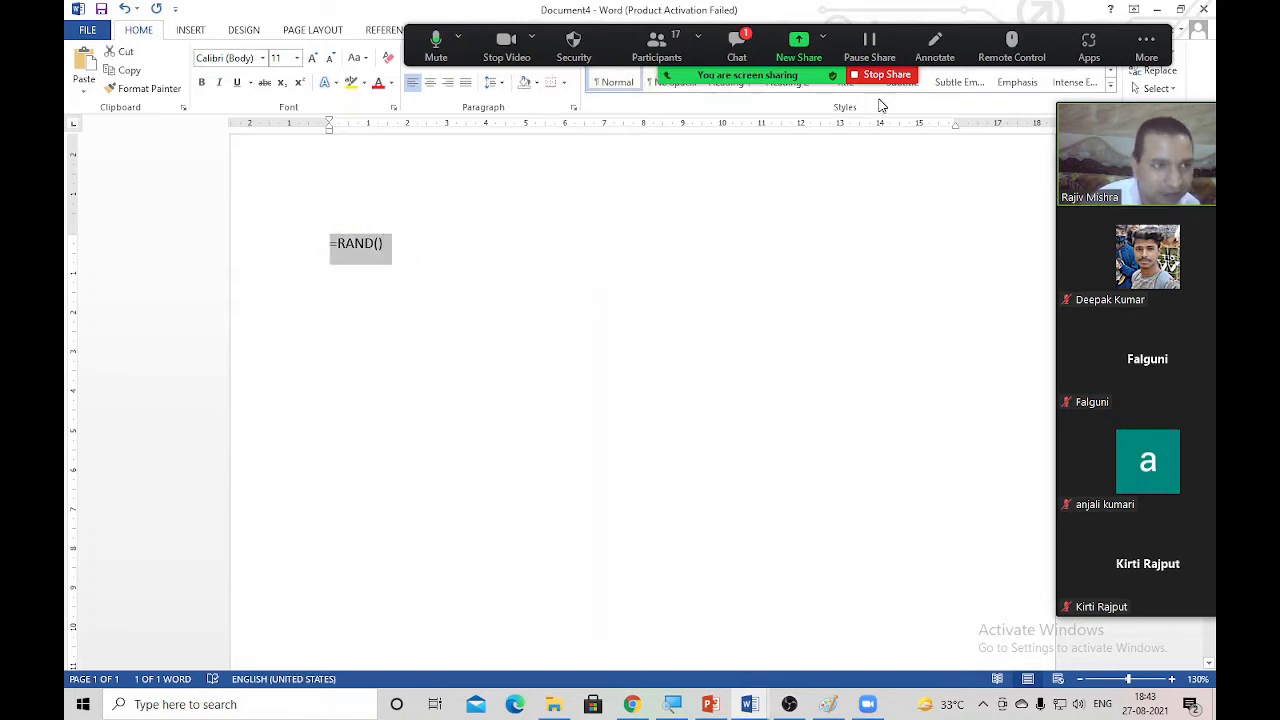
Step: Handwrite "CTRL ]" in large red strokes below the formula using Zoom annotation
left_click(934, 45)
mouse_move(363, 358)
left_mouse_down()
mouse_move(329, 436)
mouse_move(388, 444)
left_mouse_up()
left_click_drag(405, 352, 483, 318)
left_click_drag(451, 330, 452, 426)
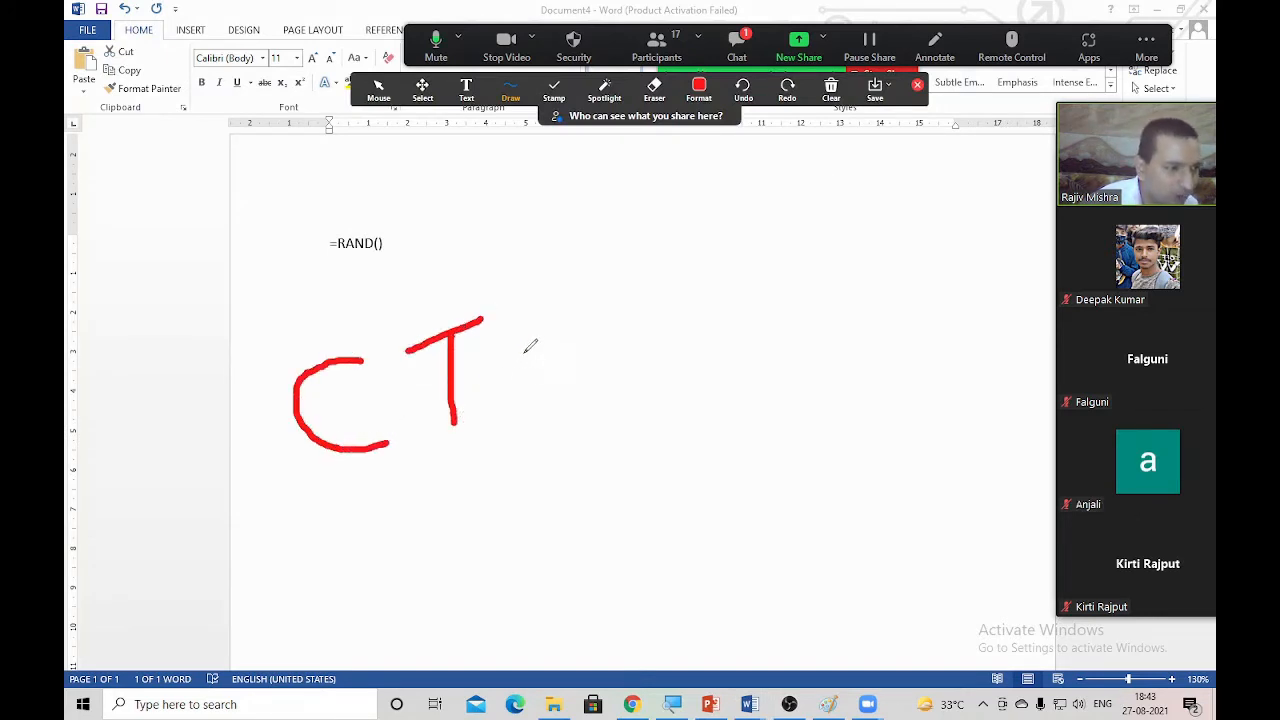
mouse_move(521, 340)
left_mouse_down()
mouse_move(517, 430)
mouse_move(537, 396)
mouse_move(566, 418)
left_mouse_up()
left_click_drag(591, 338, 638, 405)
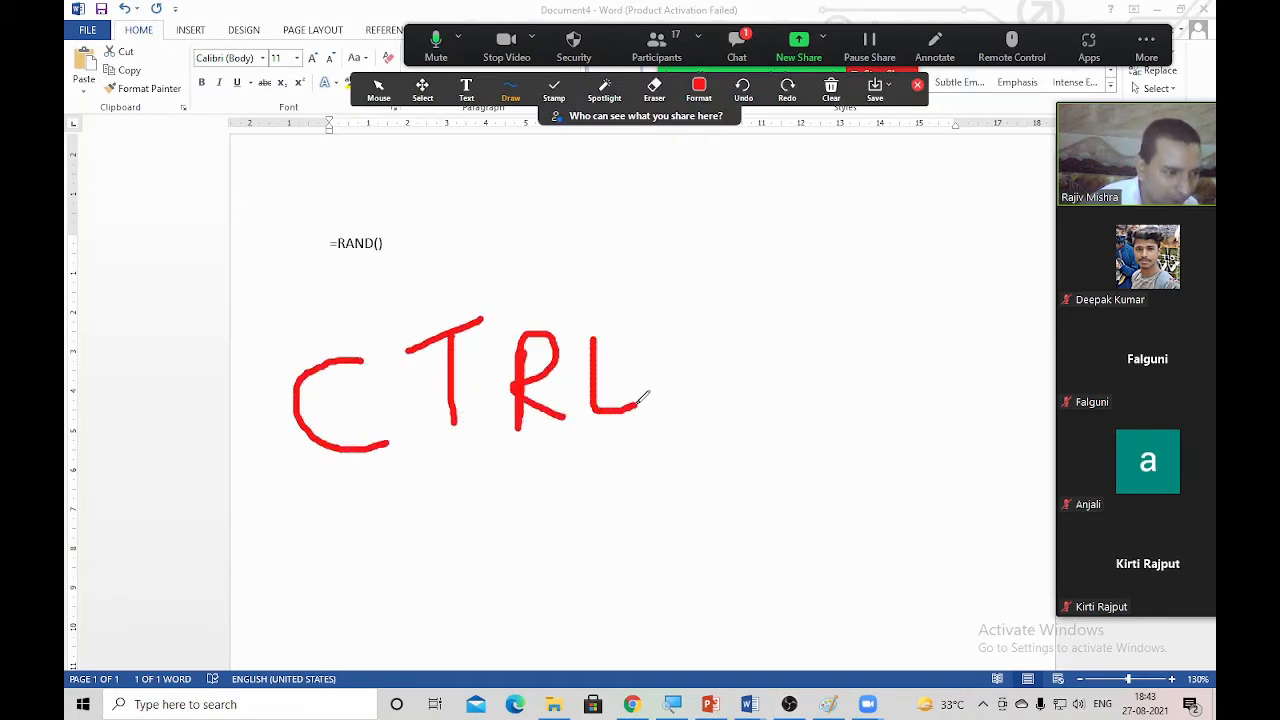
mouse_move(691, 301)
left_mouse_down()
mouse_move(722, 290)
mouse_move(757, 355)
mouse_move(726, 404)
mouse_move(700, 405)
left_mouse_up()
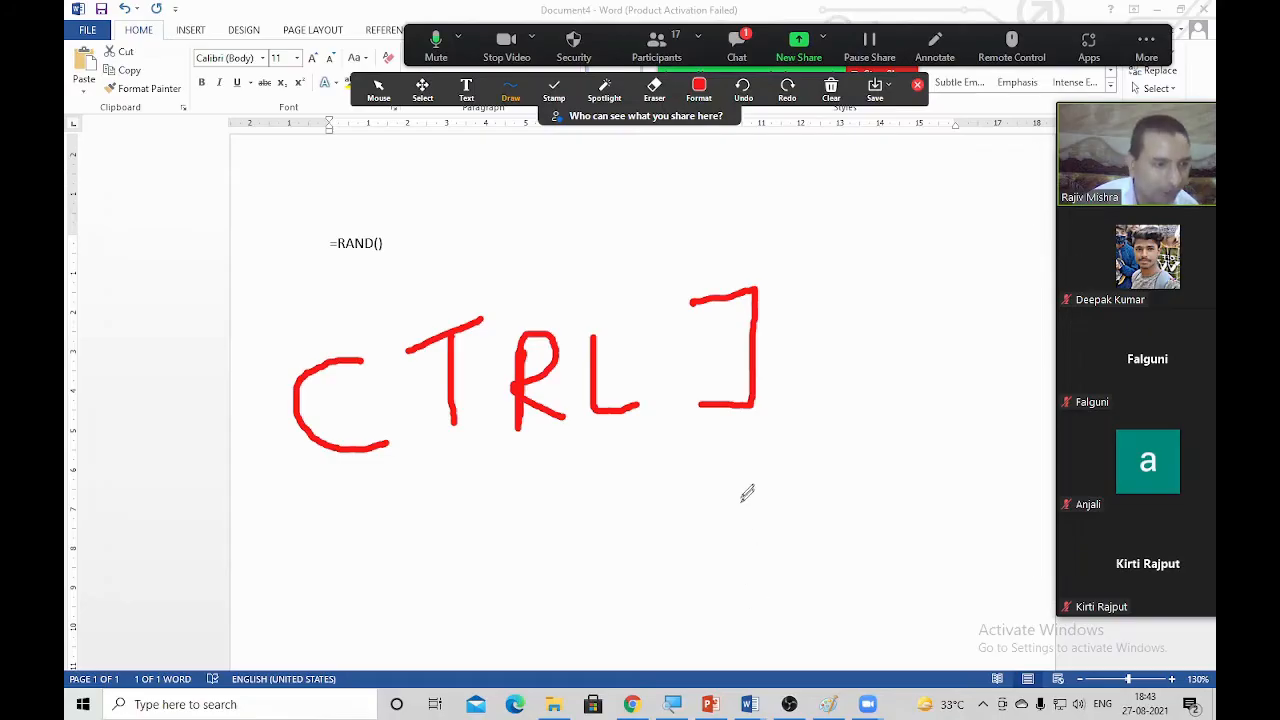
Step: Undo all the handwritten "CTRL ]" strokes and close the annotation tools
key("ctrl+z")
key("ctrl+z")
key("ctrl+z")
key("ctrl+z")
key("ctrl+z")
key("ctrl+z")
key("ctrl+z")
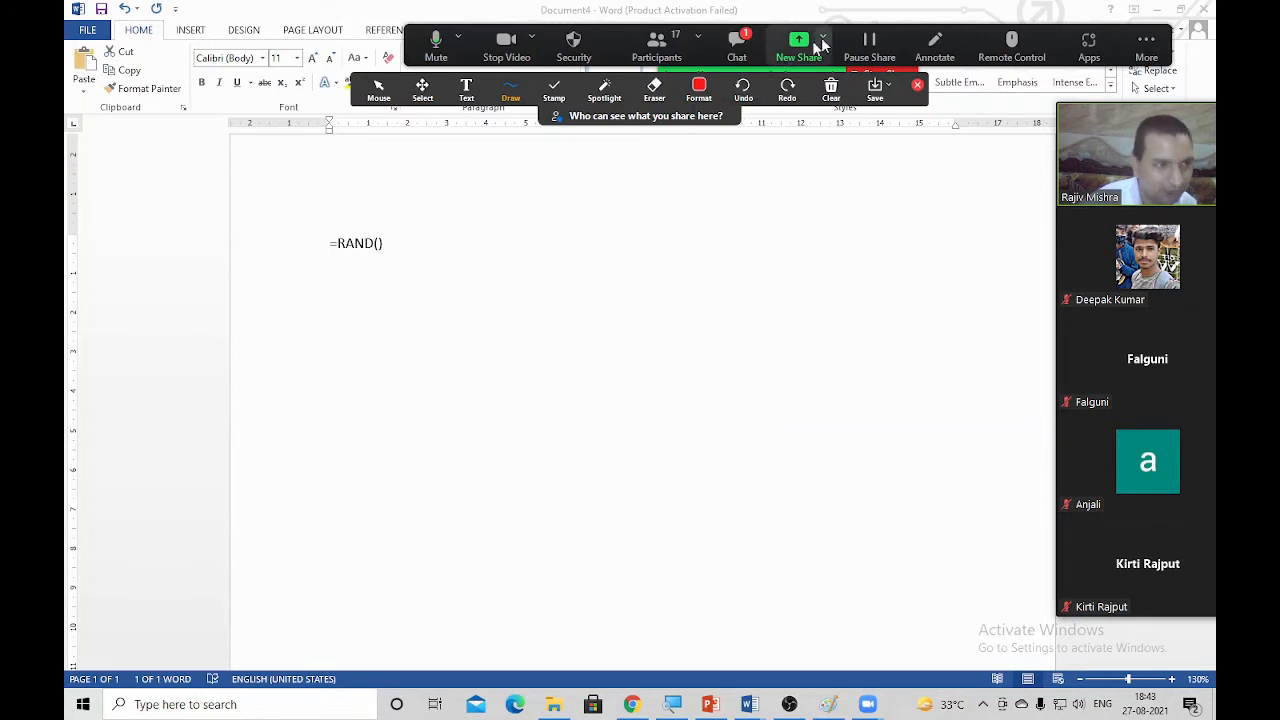
left_click(931, 42)
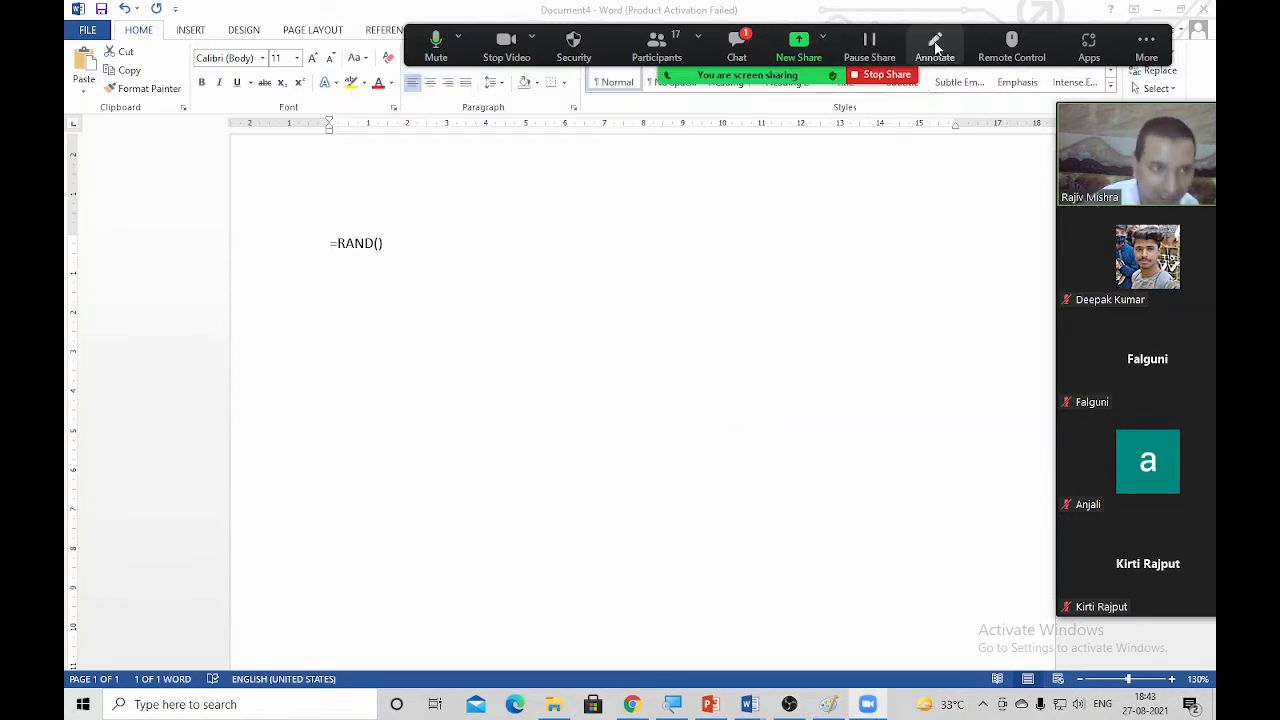
Step: Generate ready-made text from the =RAND() formula and replace all generated paragraphs with a fresh =RAND()
left_click(409, 268)
key("Return")
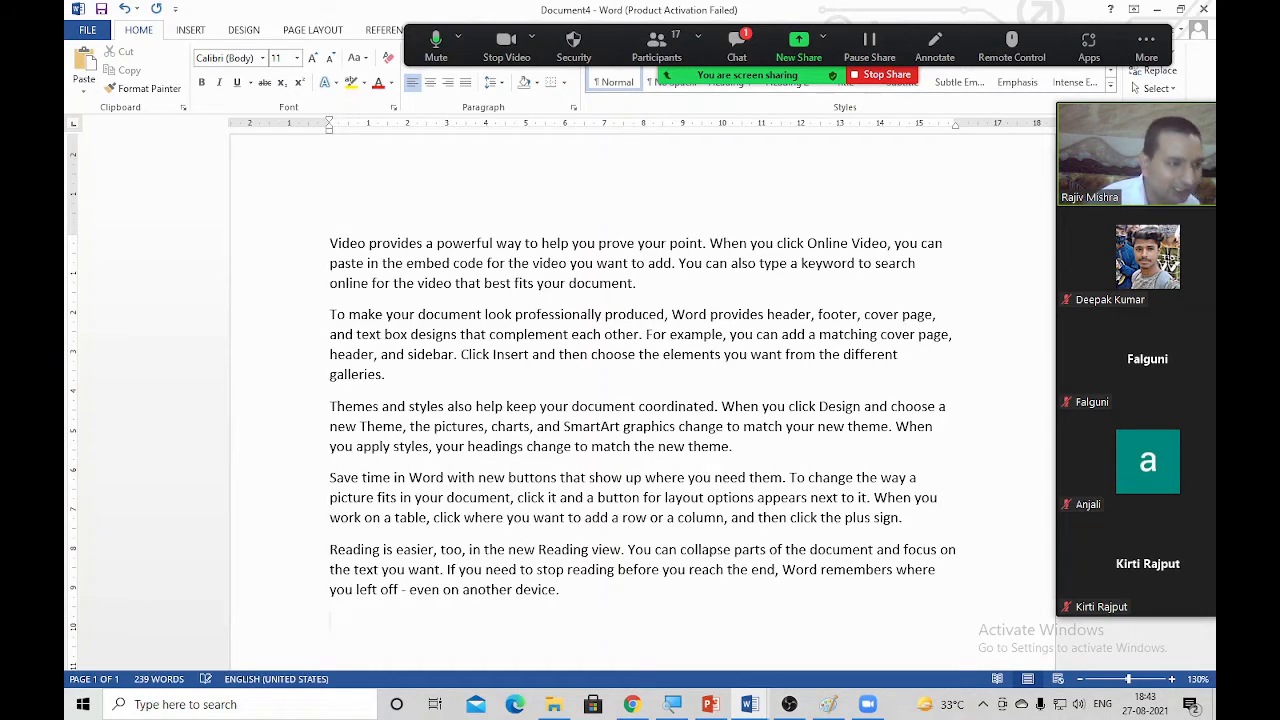
left_click_drag(561, 597, 218, 232)
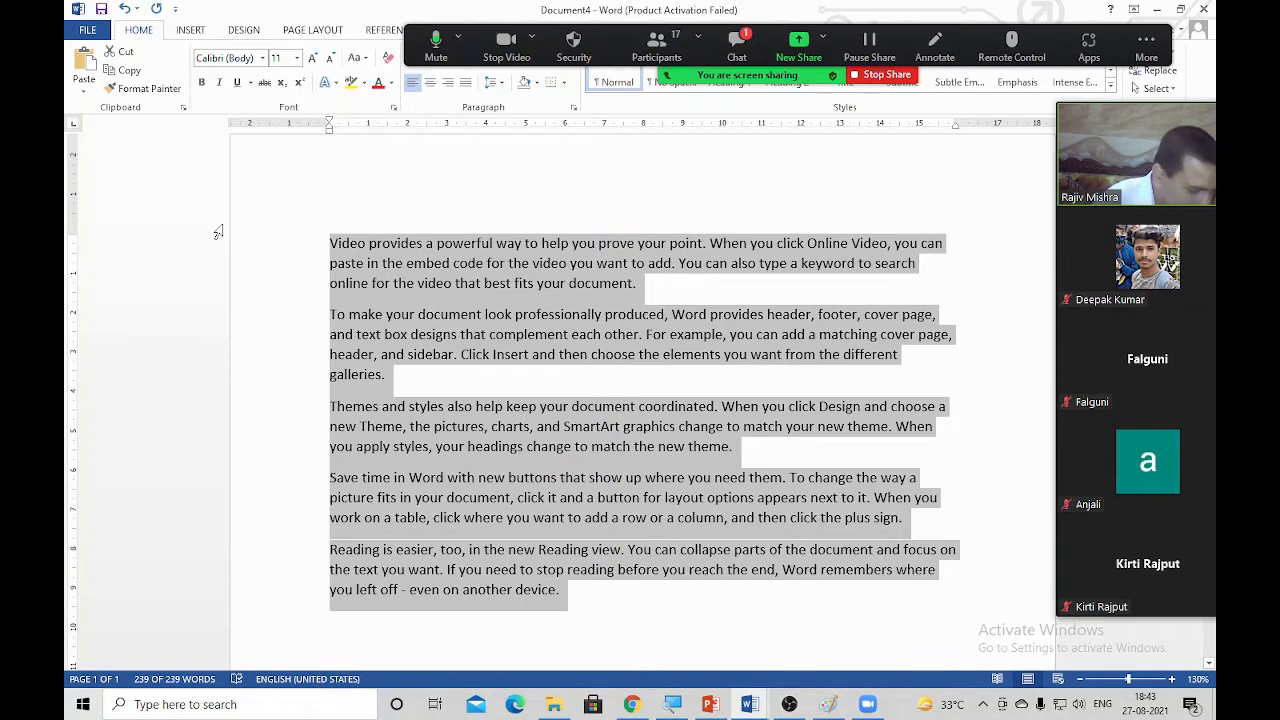
type("=RAND(")
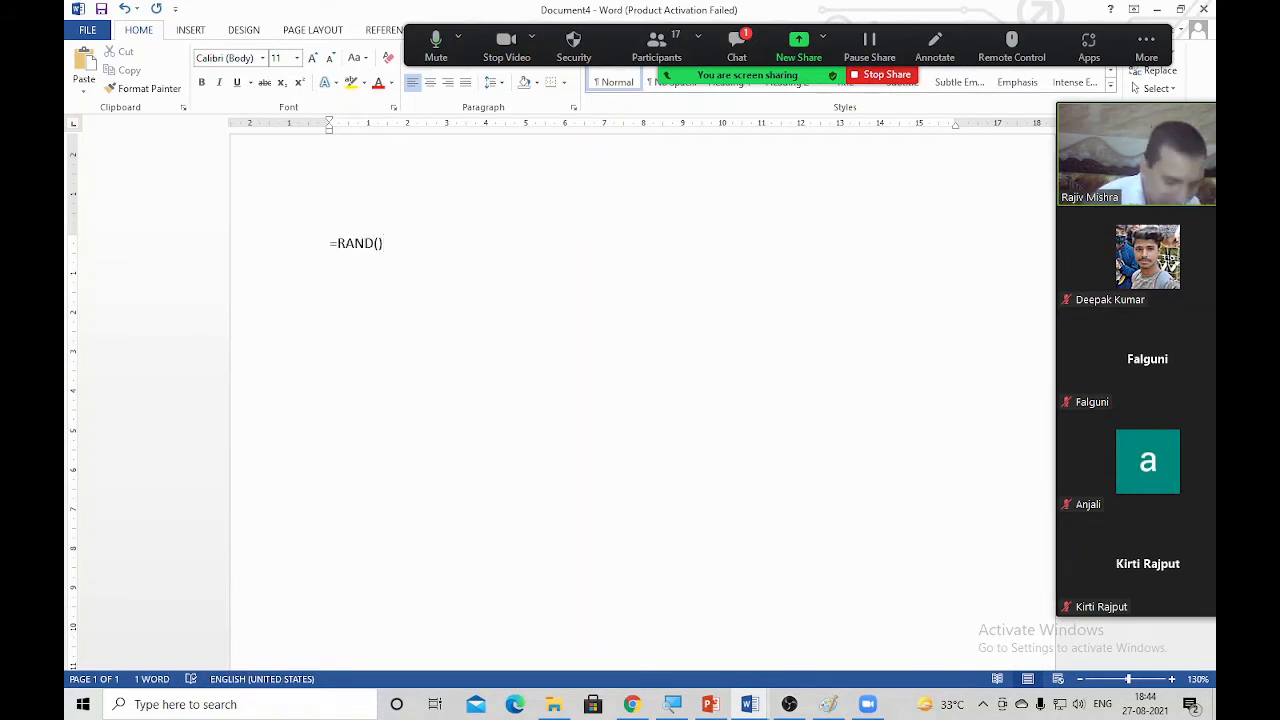
Step: Select the =RAND() formula and enlarge its font in one-point increments beyond 73 pt
key("ctrl+a")
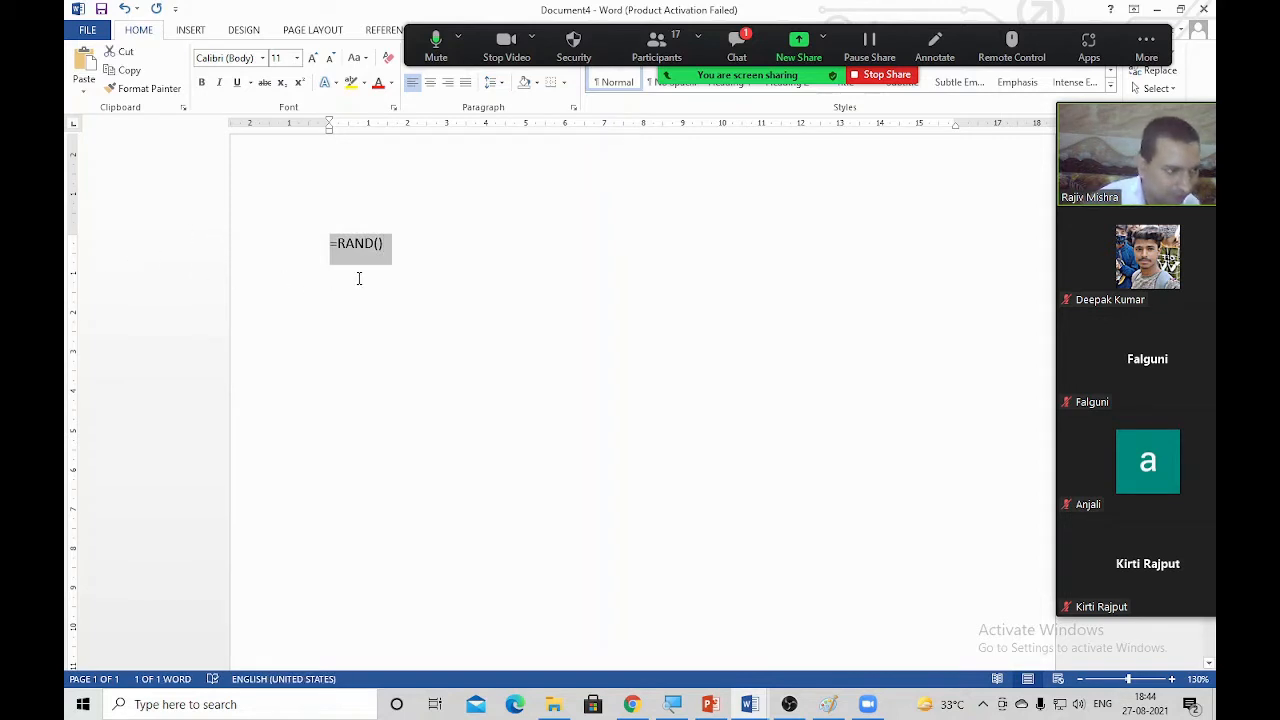
left_click(359, 278)
left_click(246, 246)
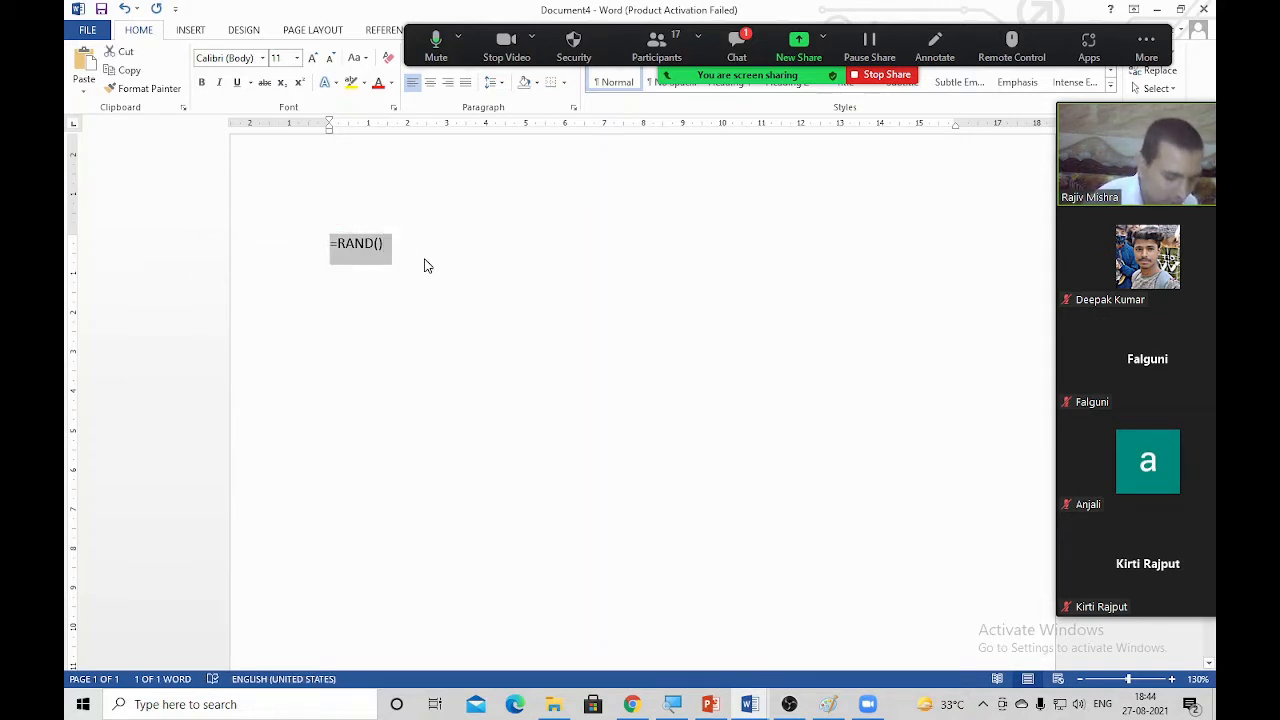
key("ctrl+bracketright")
key("ctrl+bracketright")
key("ctrl+bracketright")
key("ctrl+bracketright")
key("ctrl+bracketright")
key("ctrl+bracketright")
key("ctrl+bracketright")
key("ctrl+bracketright")
key("ctrl+bracketright")
key("ctrl+bracketright")
key("ctrl+bracketright")
key("ctrl+bracketright")
key("ctrl+bracketright")
key("ctrl+bracketright")
key("ctrl+bracketright")
key("ctrl+bracketright")
key("ctrl+bracketright")
key("ctrl+bracketright")
key("ctrl+bracketright")
key("ctrl+bracketright")
key("ctrl+bracketright")
key("ctrl+bracketright")
key("ctrl+bracketright")
key("ctrl+bracketright")
key("ctrl+bracketright")
key("ctrl+bracketright")
key("ctrl+bracketright")
key("ctrl+bracketright")
key("ctrl+bracketright")
key("ctrl+bracketright")
key("ctrl+bracketright")
key("ctrl+bracketright")
key("ctrl+bracketright")
key("ctrl+bracketright")
key("ctrl+bracketright")
key("ctrl+bracketright")
key("ctrl+bracketright")
key("ctrl+bracketright")
key("ctrl+bracketright")
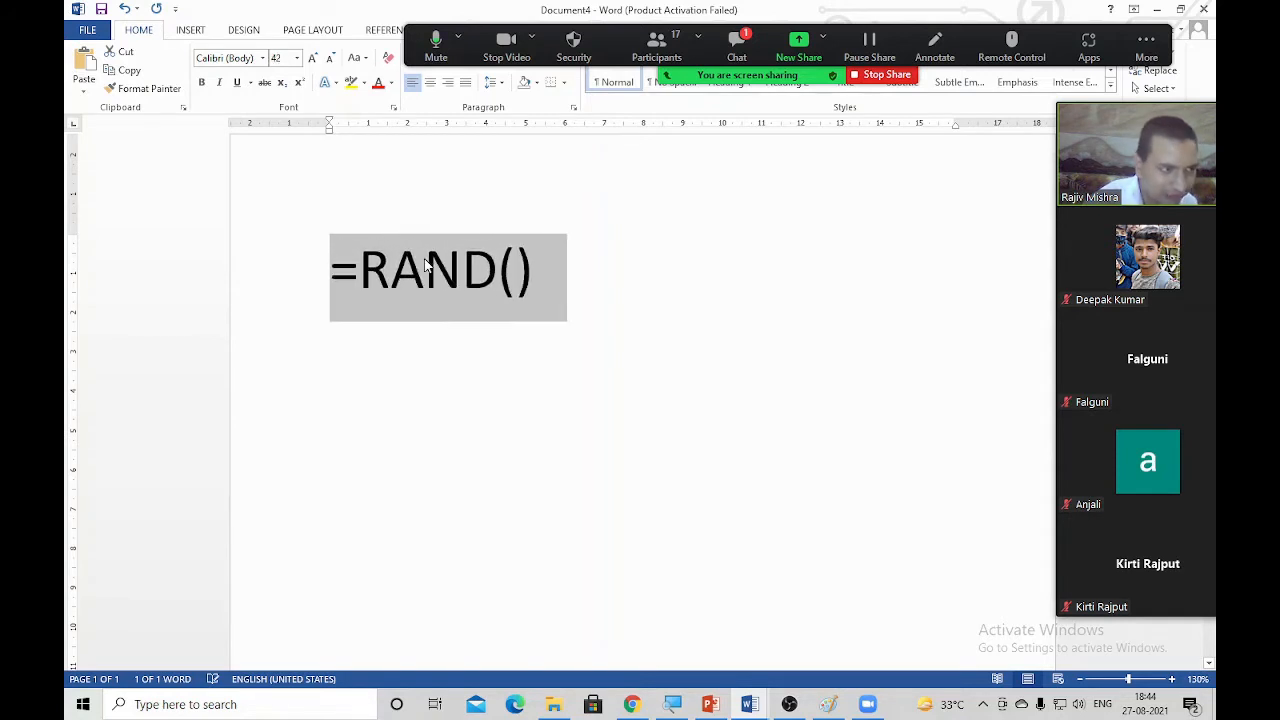
key("ctrl+bracketright")
key("ctrl+bracketright")
key("ctrl+bracketright")
key("ctrl+bracketright")
key("ctrl+bracketright")
key("ctrl+bracketright")
key("ctrl+bracketright")
key("ctrl+bracketright")
key("ctrl+bracketright")
key("ctrl+bracketright")
key("ctrl+bracketright")
key("ctrl+bracketright")
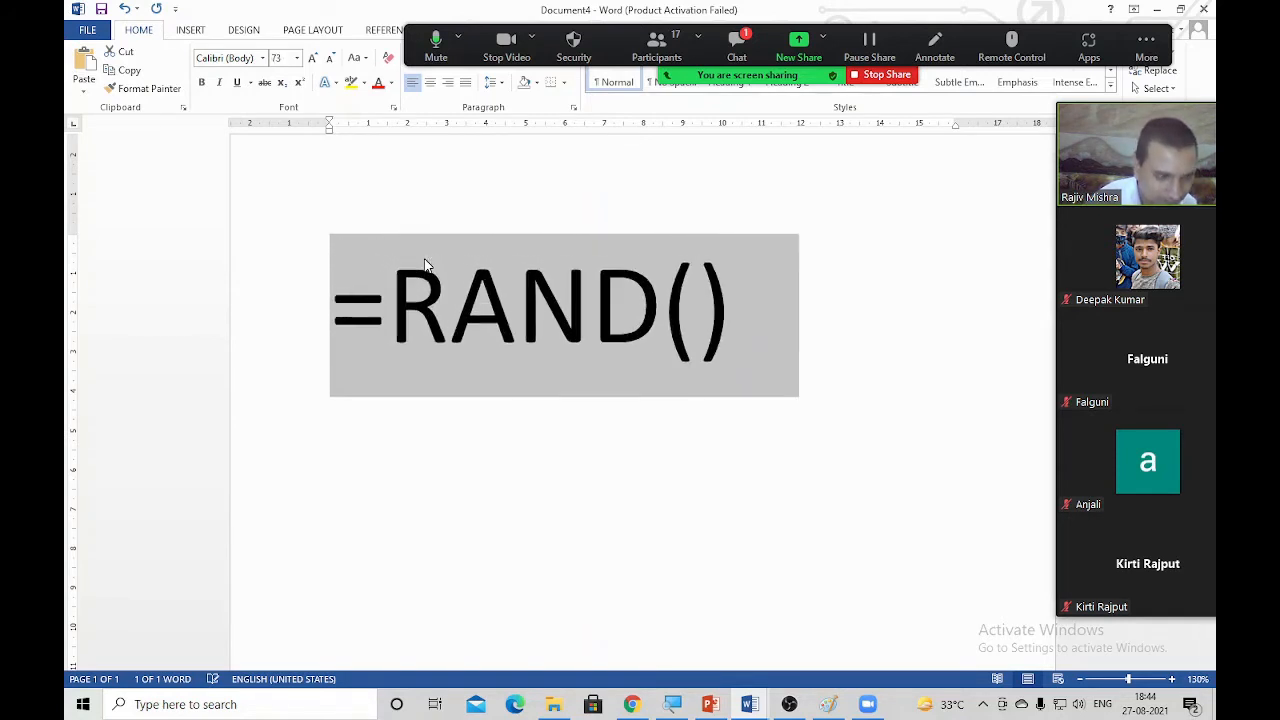
Step: Reduce the =RAND() formula's font in one-point increments to 33 pt
key("ctrl+bracketleft")
key("ctrl+bracketleft")
key("ctrl+bracketleft")
key("ctrl+bracketleft")
key("ctrl+bracketleft")
key("ctrl+bracketleft")
key("ctrl+bracketleft")
key("ctrl+bracketleft")
key("ctrl+bracketleft")
key("ctrl+bracketleft")
key("ctrl+bracketleft")
key("ctrl+bracketleft")
key("ctrl+bracketleft")
key("ctrl+bracketleft")
key("ctrl+bracketleft")
key("ctrl+bracketleft")
key("ctrl+bracketleft")
key("ctrl+bracketleft")
key("ctrl+bracketleft")
key("ctrl+bracketleft")
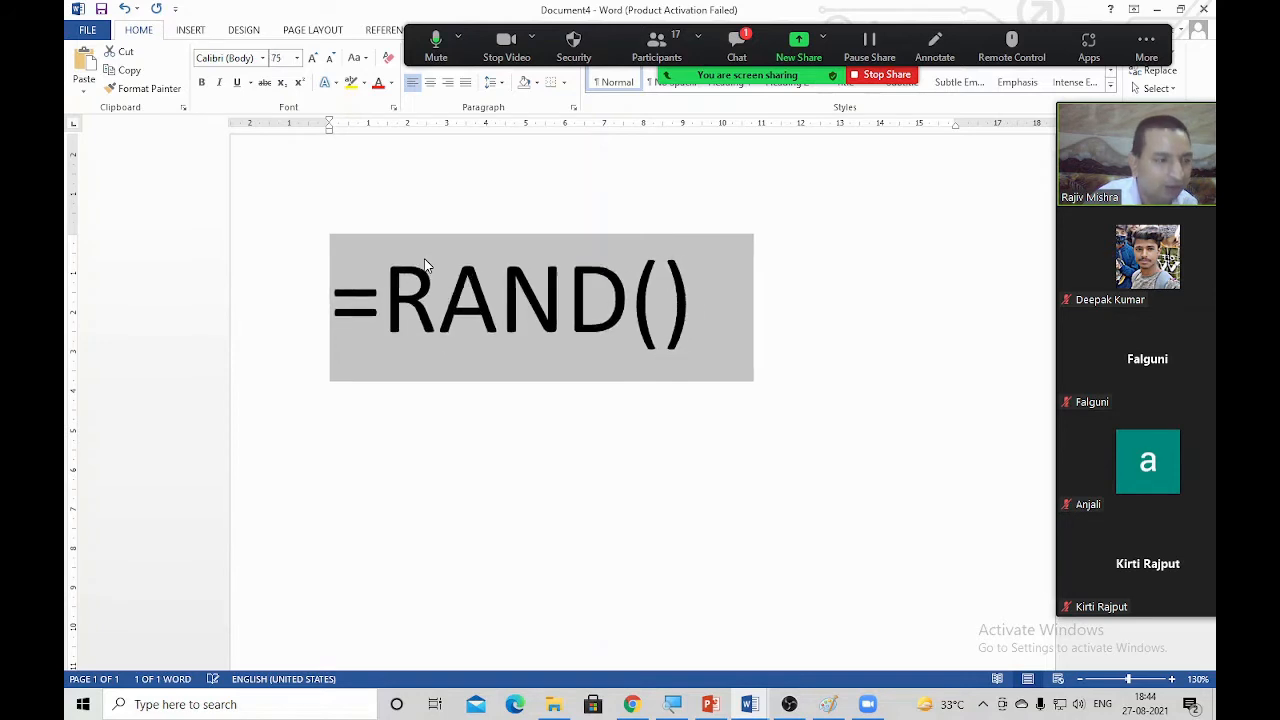
key("ctrl+bracketleft")
key("ctrl+bracketleft")
key("ctrl+bracketleft")
key("ctrl+bracketleft")
key("ctrl+bracketleft")
key("ctrl+bracketleft")
key("ctrl+bracketleft")
key("ctrl+bracketleft")
key("ctrl+bracketleft")
key("ctrl+bracketleft")
key("ctrl+bracketleft")
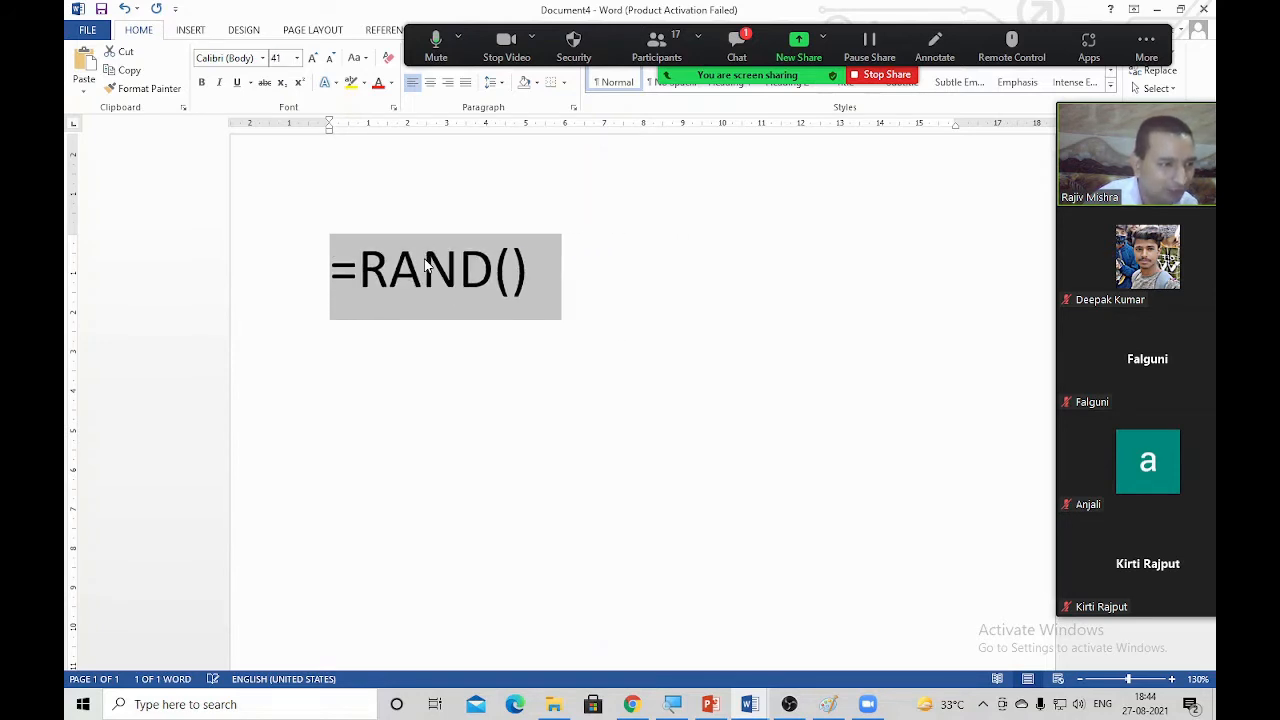
Step: Run the 33 pt =RAND() formula to fill the document with large ready-made text
key("End")
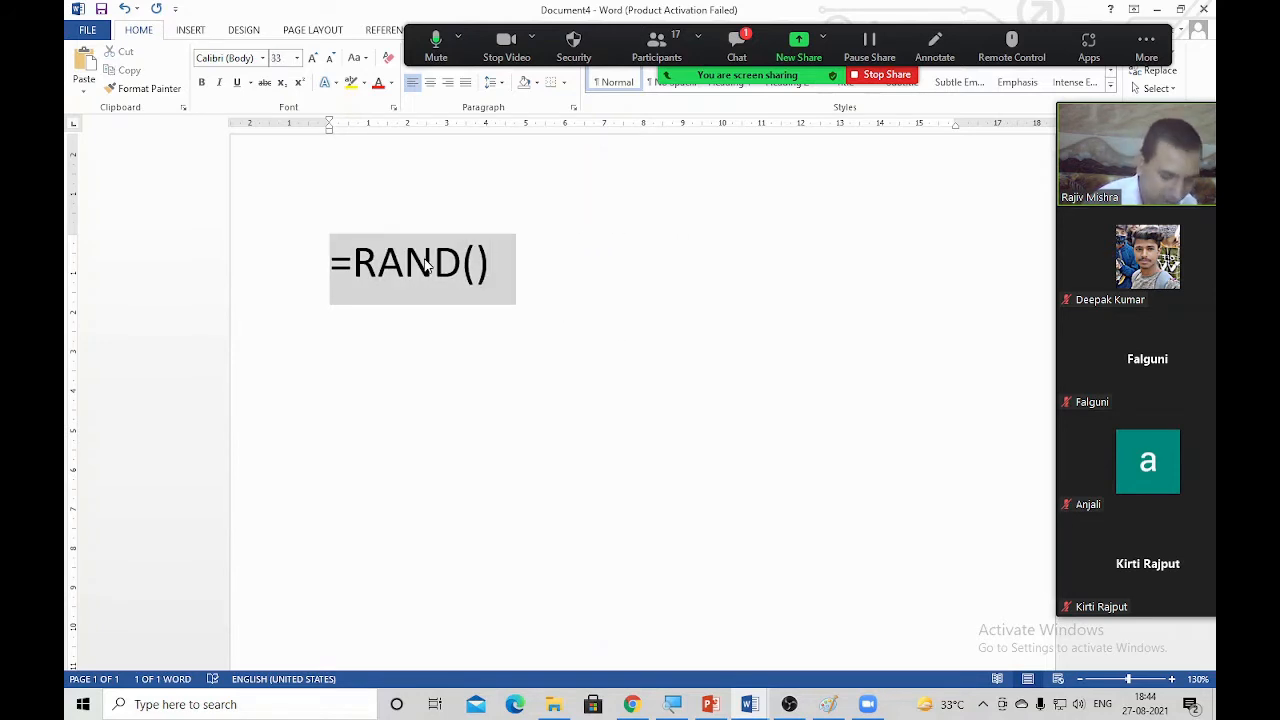
key("Return")
scroll(360, 280, "up", 12)
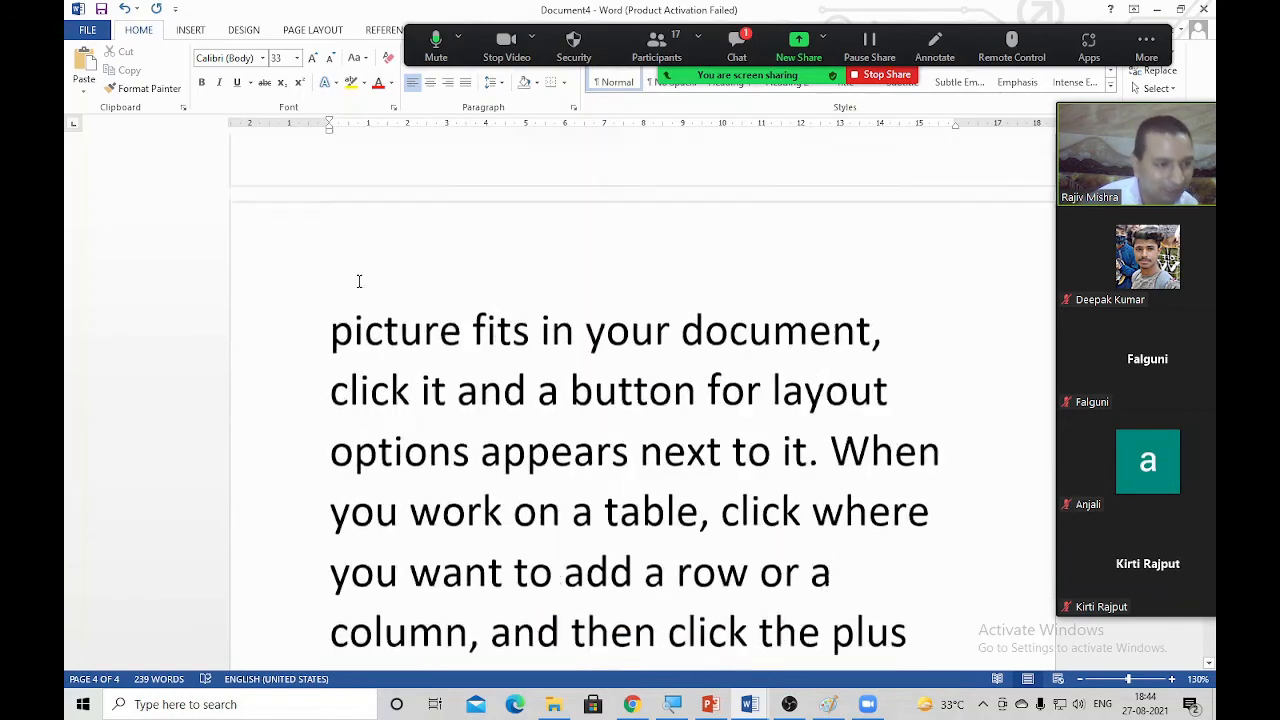
Step: Delete all the generated text and enter the instructor's first name in capitals as sample text
scroll(323, 324, "up", 8)
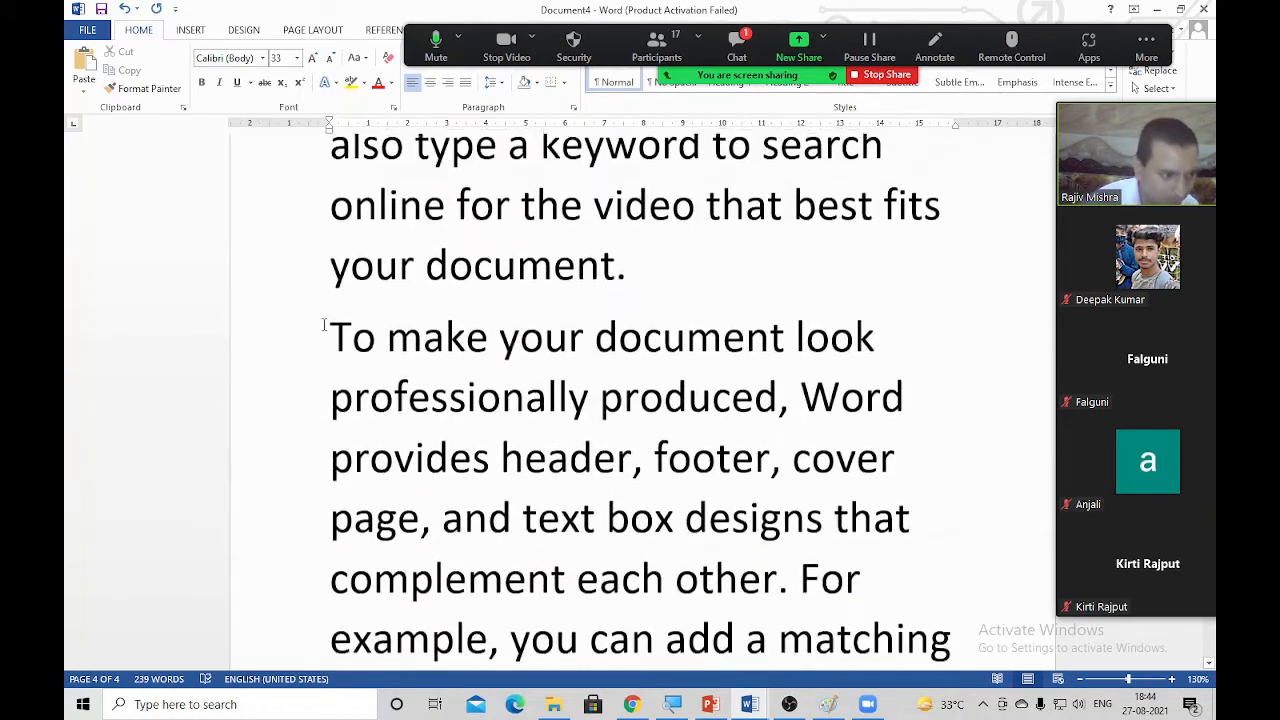
key("ctrl+a")
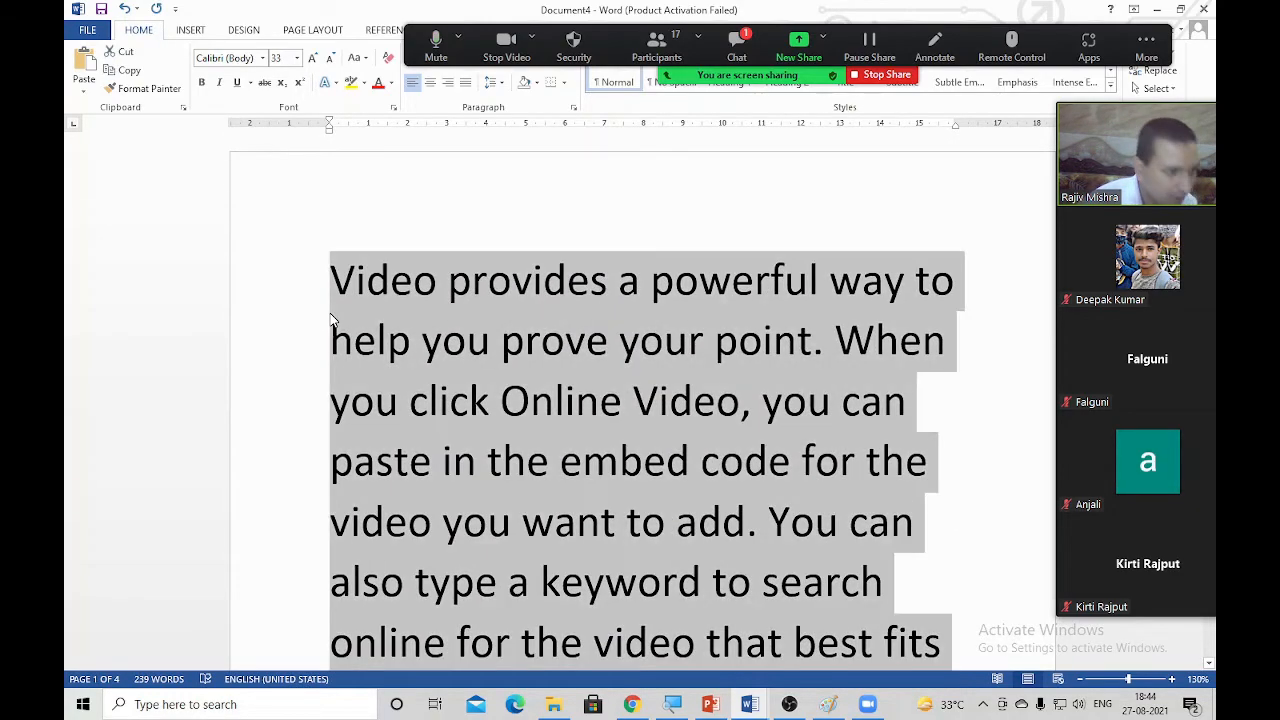
key("Delete")
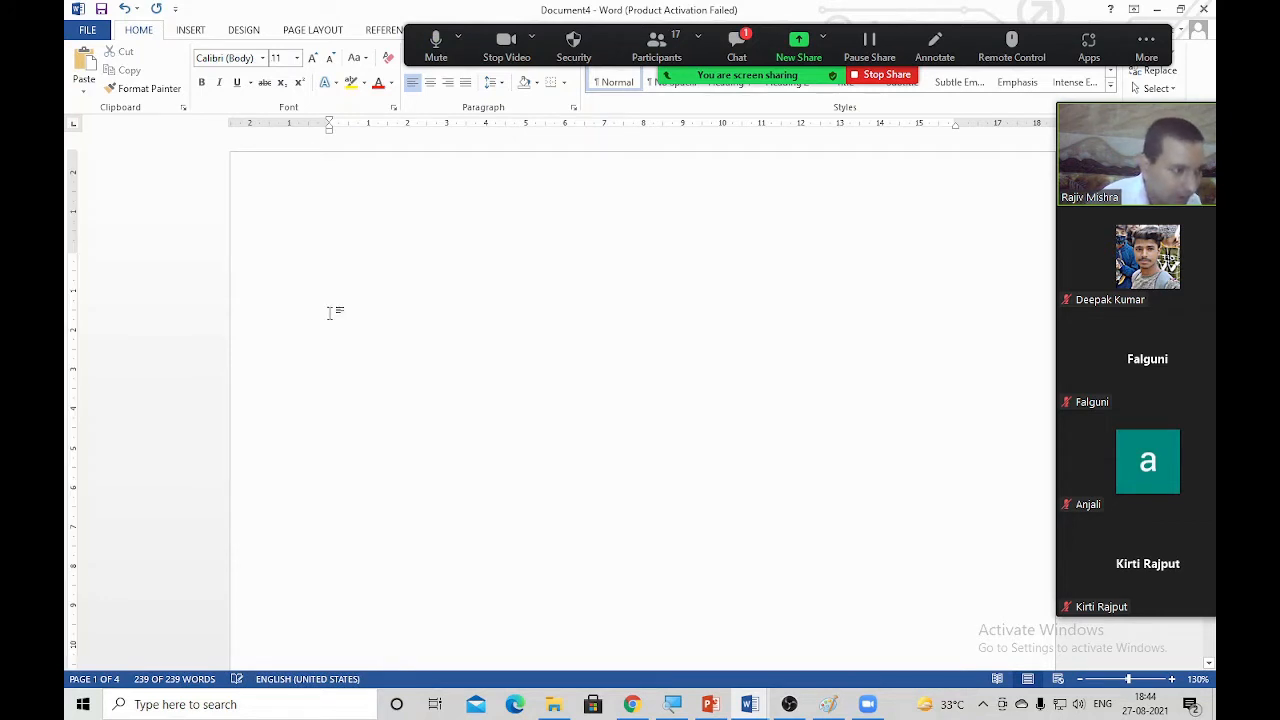
type("RAJIV")
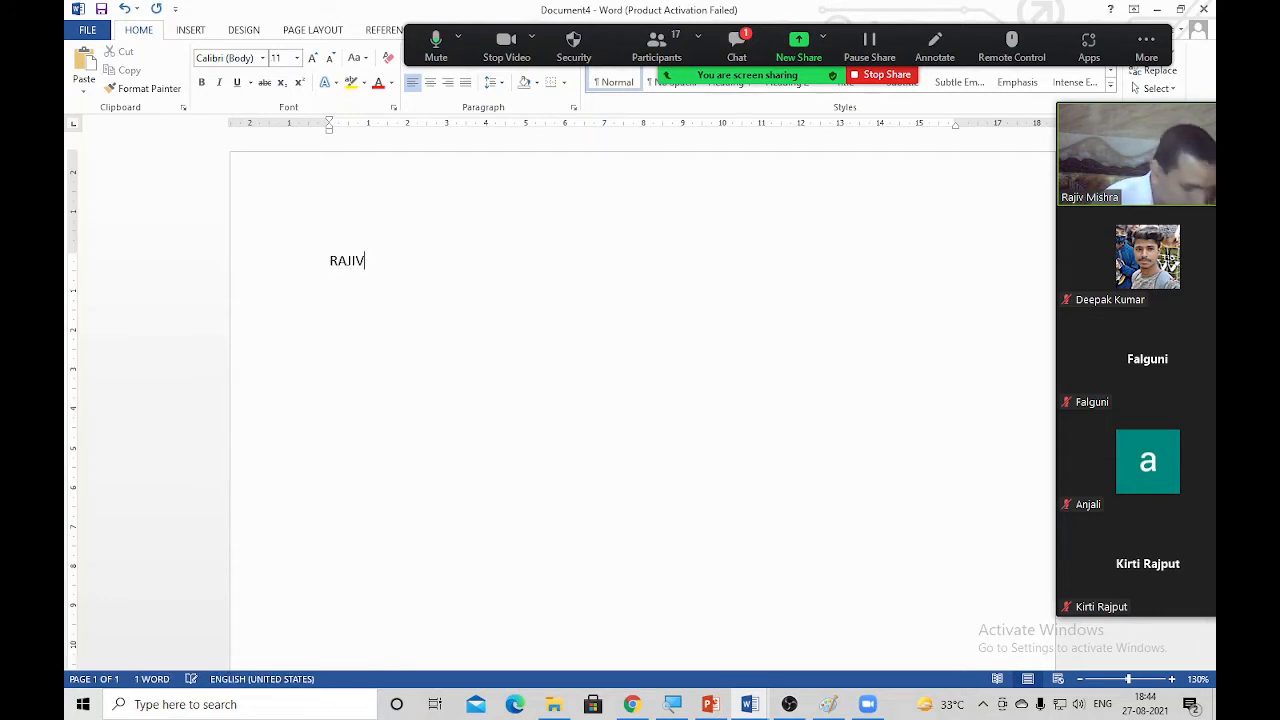
Step: Select the name and enlarge its font in one-point increments to 57 pt
key("ctrl+a")
key("ctrl+]")
key("ctrl+]")
key("ctrl+]")
key("ctrl+]")
key("ctrl+]")
key("ctrl+]")
key("ctrl+]")
key("ctrl+]")
key("ctrl+]")
key("ctrl+]")
key("ctrl+]")
key("ctrl+]")
key("ctrl+]")
key("ctrl+]")
key("ctrl+]")
key("ctrl+]")
key("ctrl+]")
key("ctrl+]")
key("ctrl+]")
key("ctrl+]")
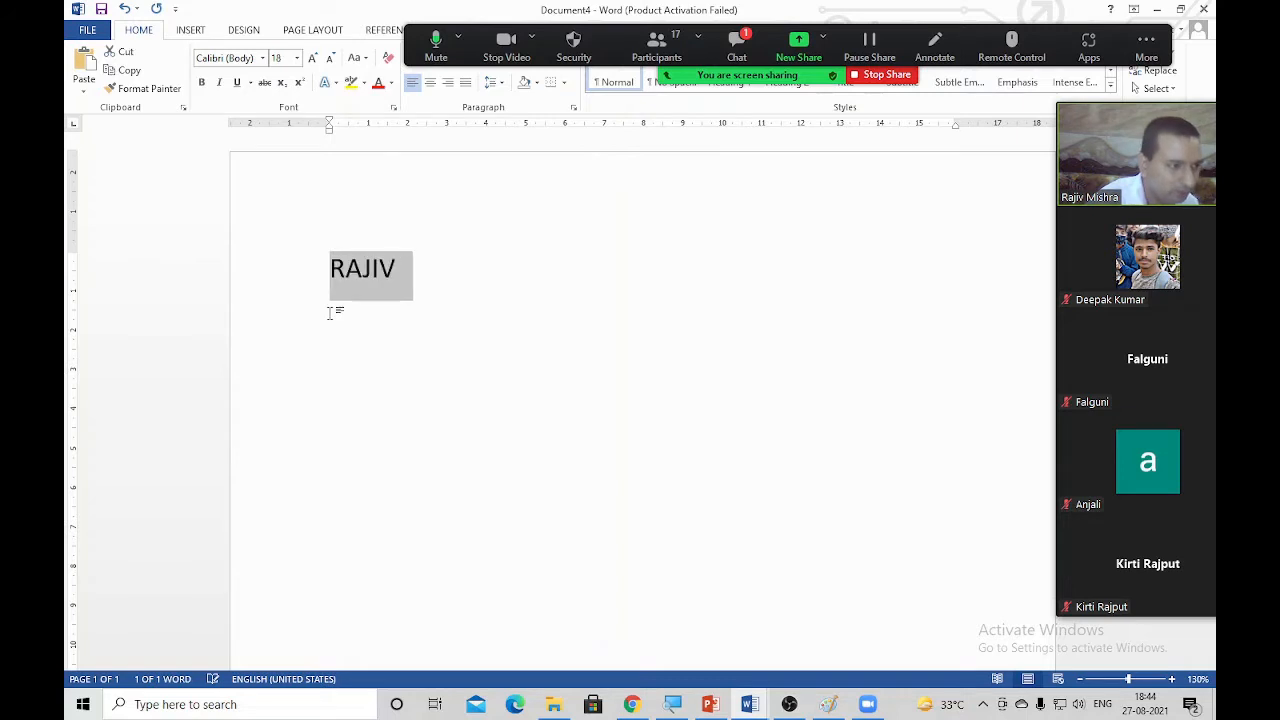
key("ctrl+]")
key("ctrl+]")
key("ctrl+]")
key("ctrl+]")
key("ctrl+]")
key("ctrl+]")
key("ctrl+]")
key("ctrl+]")
key("ctrl+]")
key("ctrl+]")
key("ctrl+]")
key("ctrl+]")
key("ctrl+]")
key("ctrl+]")
key("ctrl+]")
key("ctrl+]")
key("ctrl+]")
key("ctrl+]")
key("ctrl+]")
key("ctrl+]")
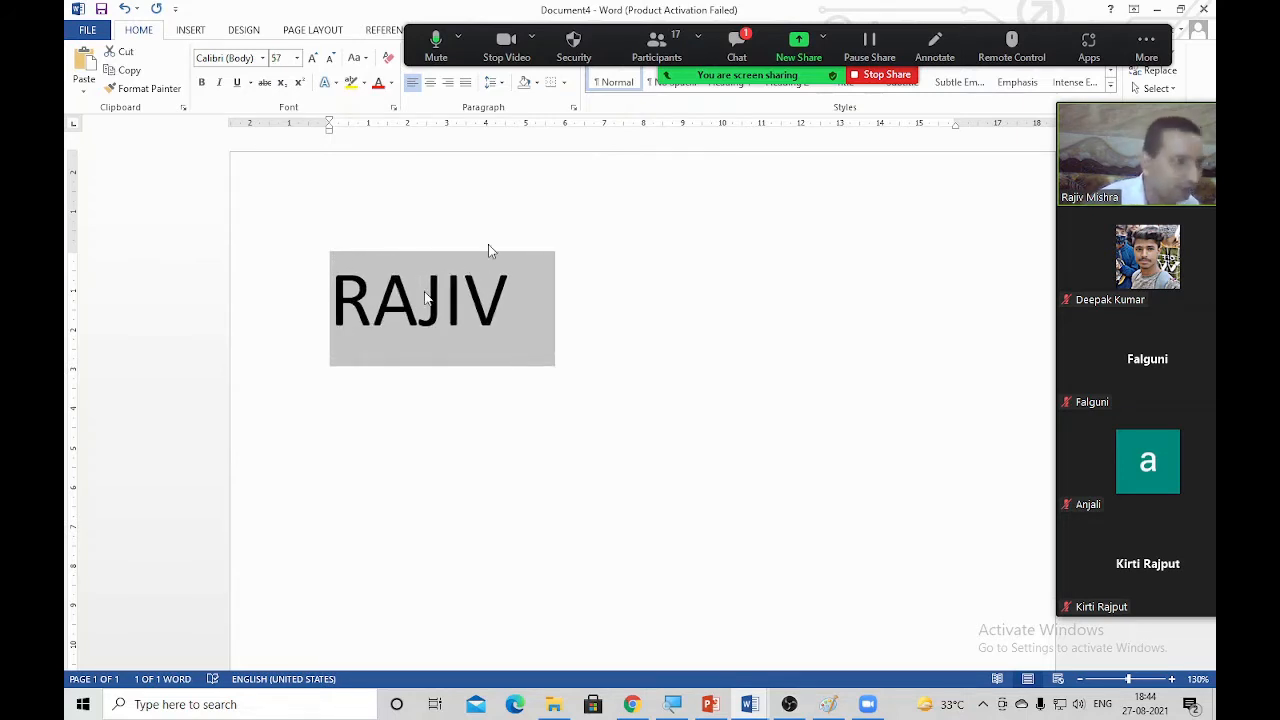
Step: Move the Zoom meeting controls clear of the ribbon and highlight the name's font size value
left_click_drag(717, 55, 646, 624)
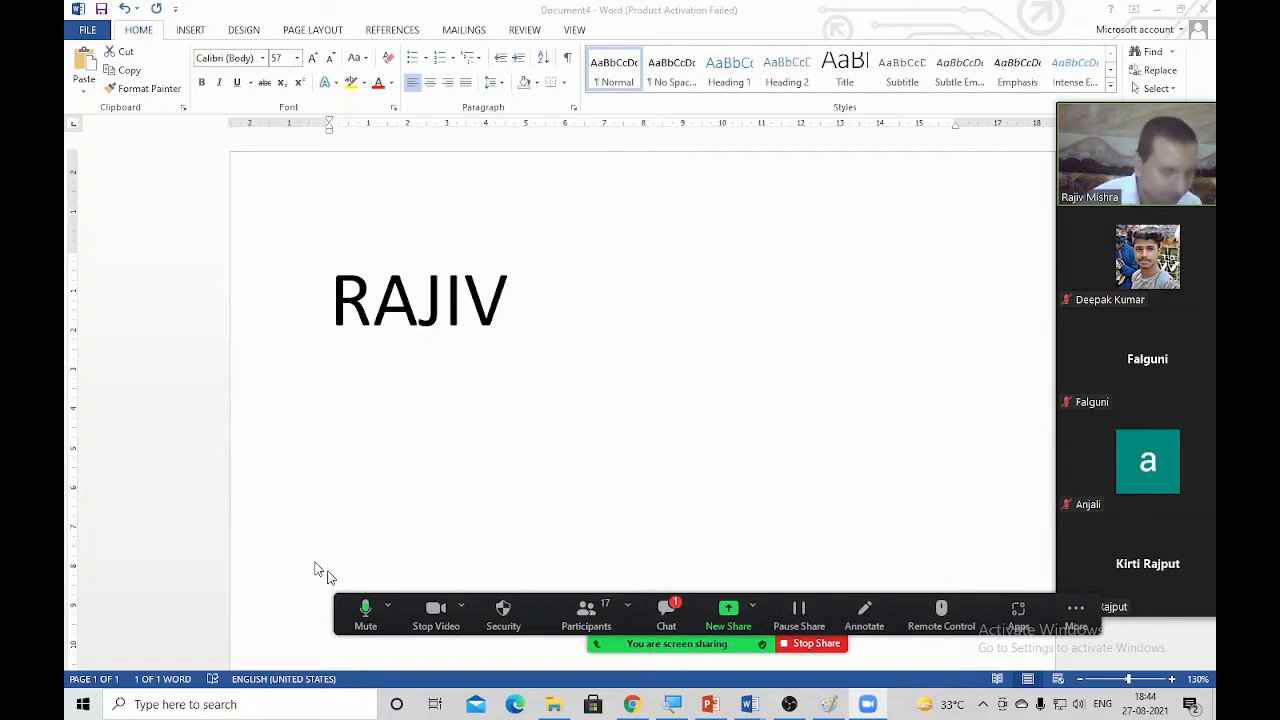
left_click(381, 306)
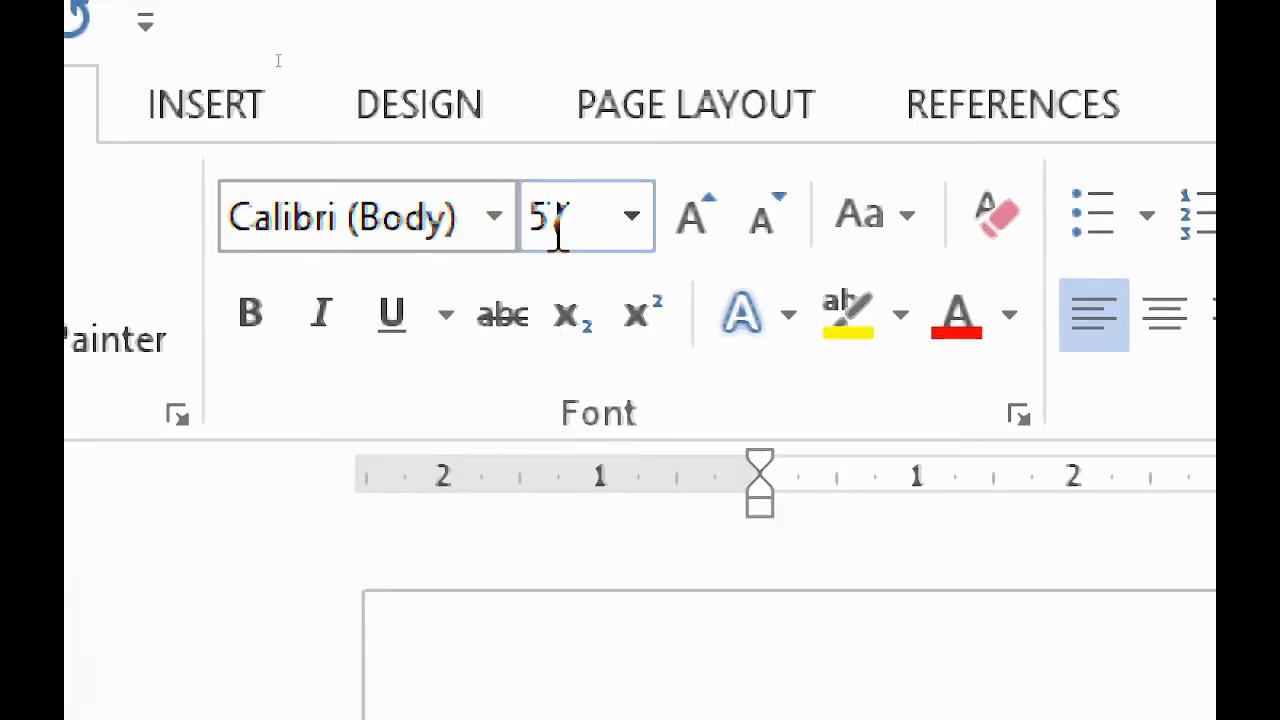
left_click(580, 232)
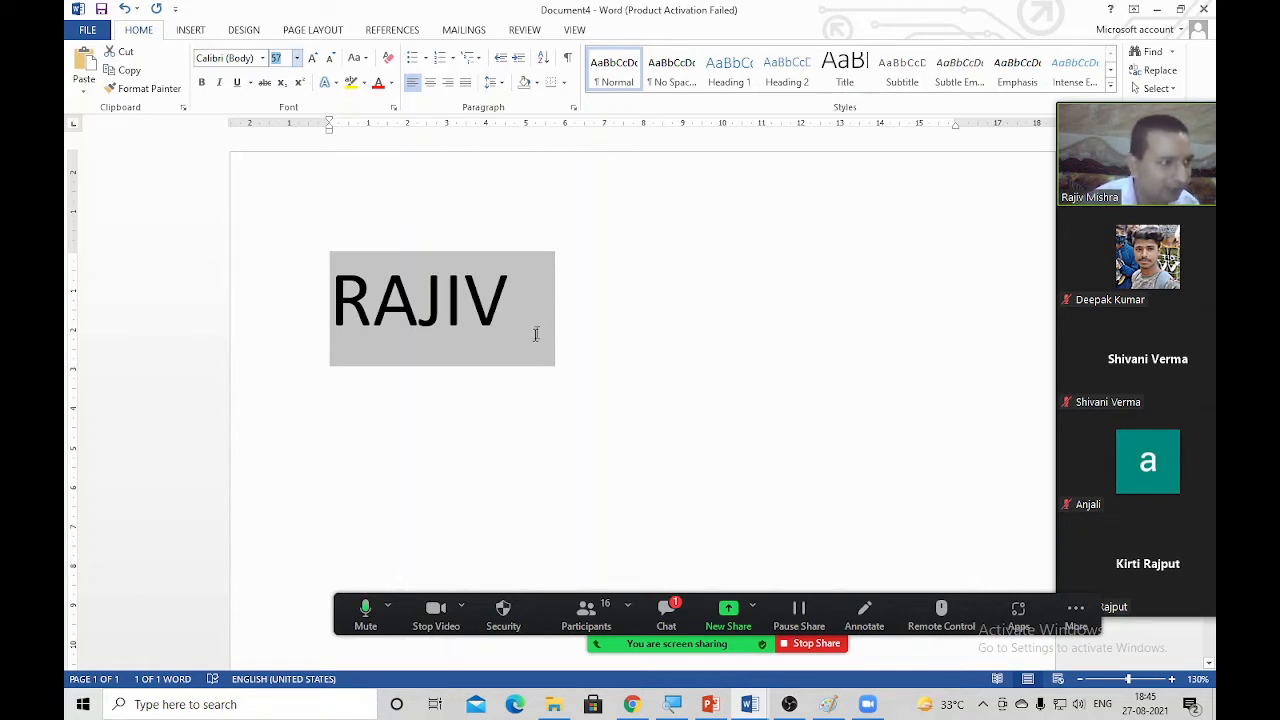
Step: Reselect the name and enlarge its font in one-point increments to 64 pt
left_click_drag(536, 334, 260, 331)
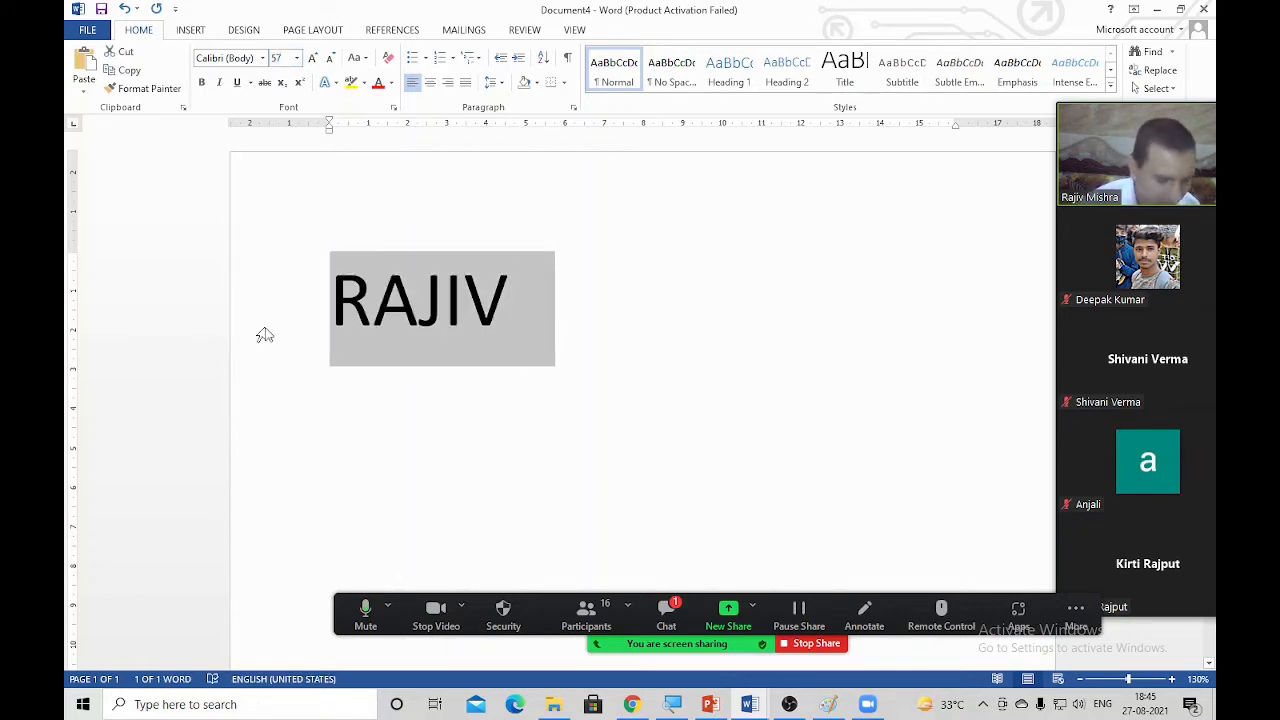
key("ctrl+bracketright")
key("ctrl+bracketright")
key("ctrl+bracketright")
key("ctrl+bracketright")
key("ctrl+bracketright")
key("ctrl+bracketright")
key("ctrl+bracketright")
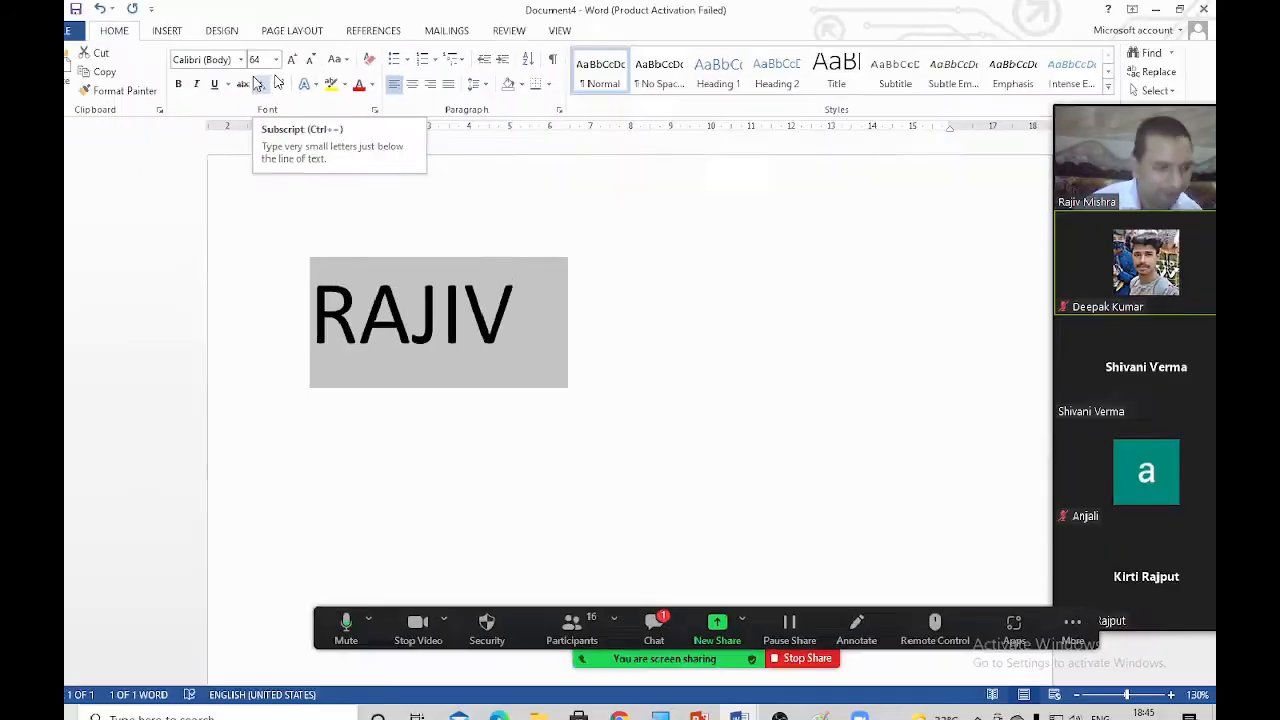
left_click(537, 323)
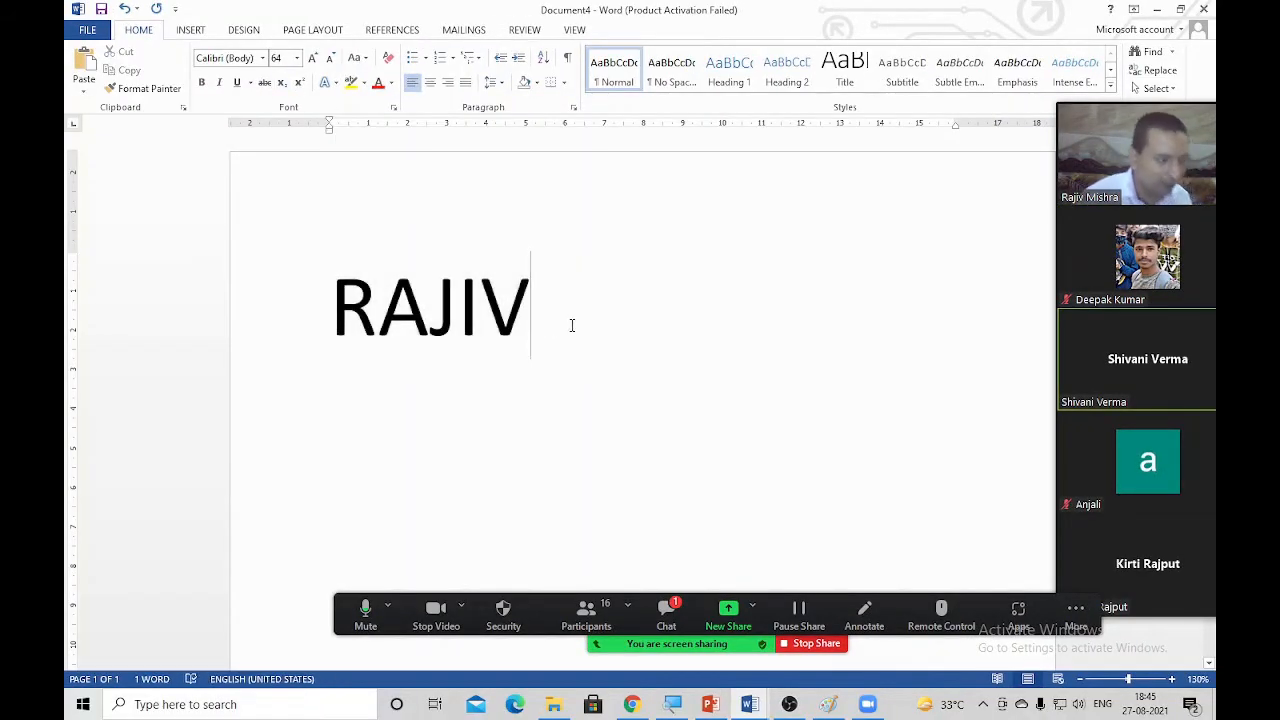
Step: Replace the name with the line "CTRL ], CTRL [" and add "Point Wise" on a second line
left_click_drag(572, 325, 332, 325)
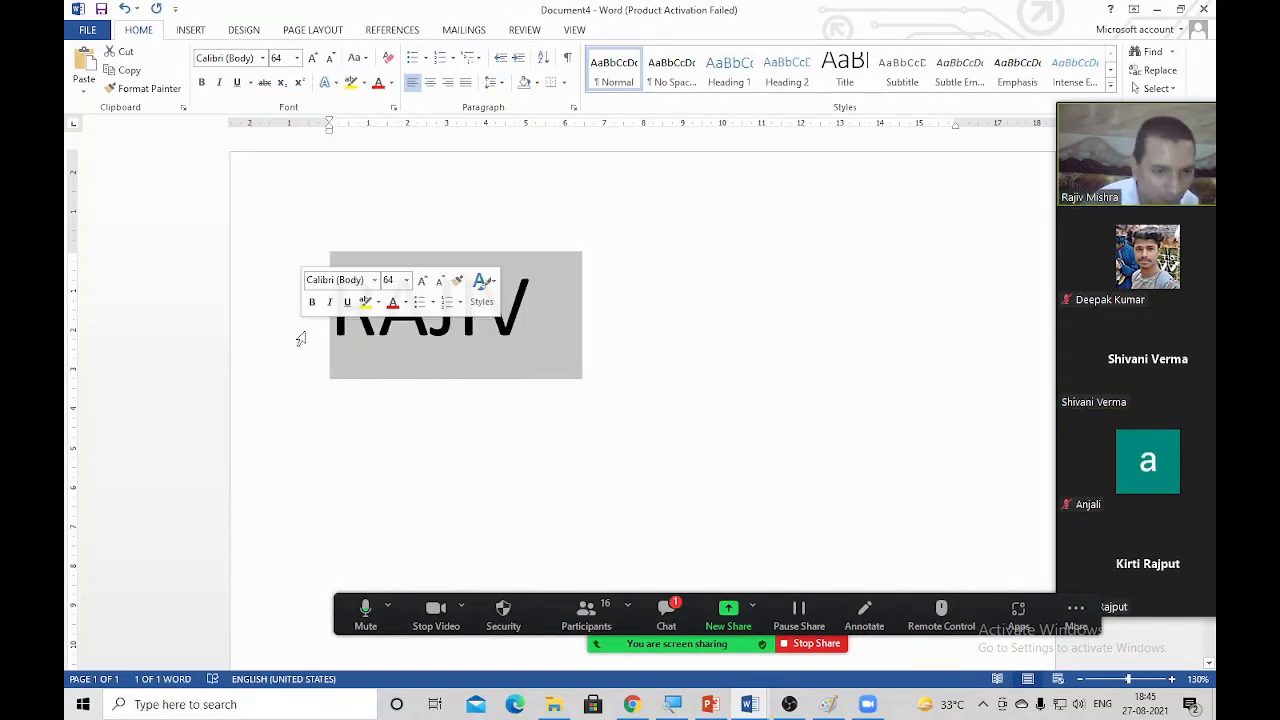
type("CTRL ")
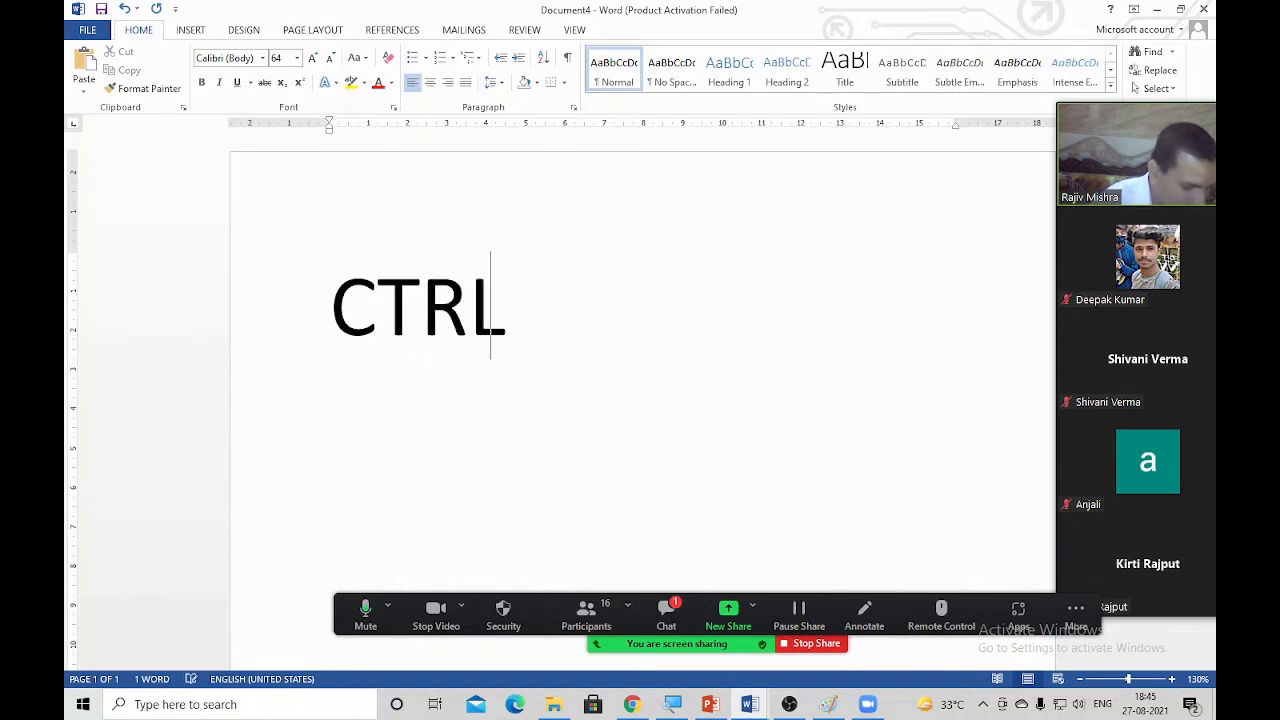
type("]")
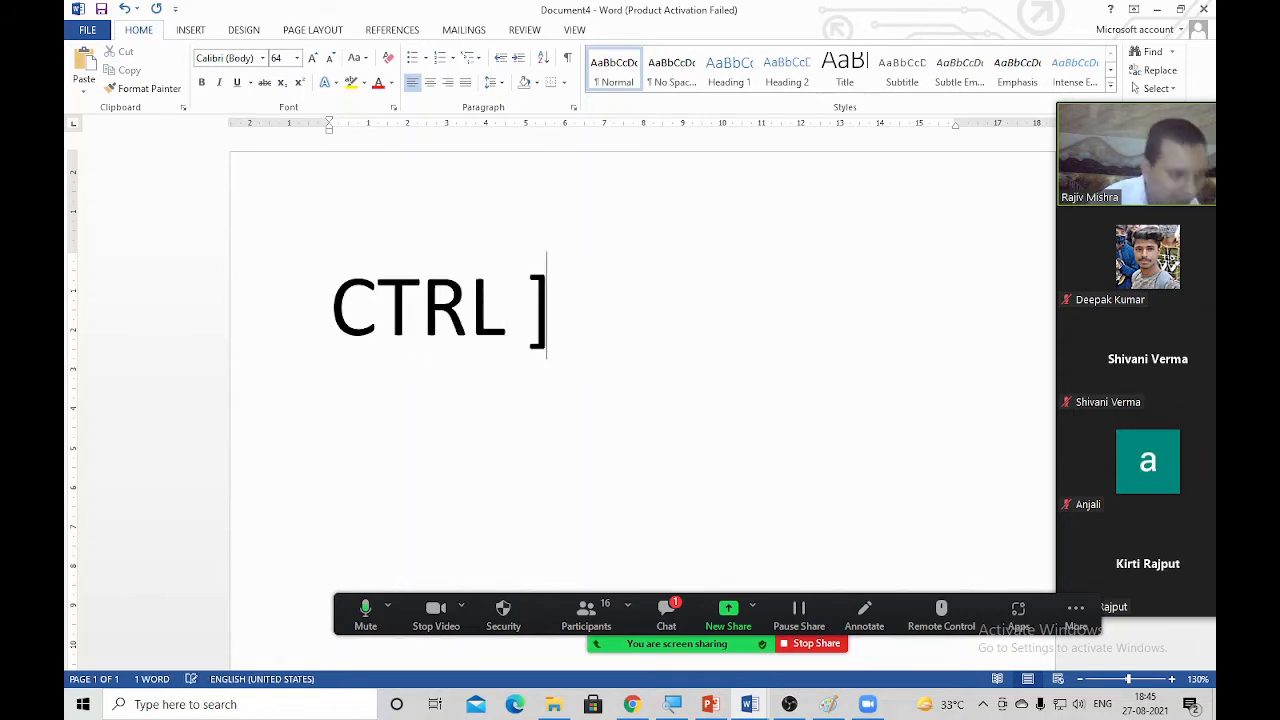
type(", ")
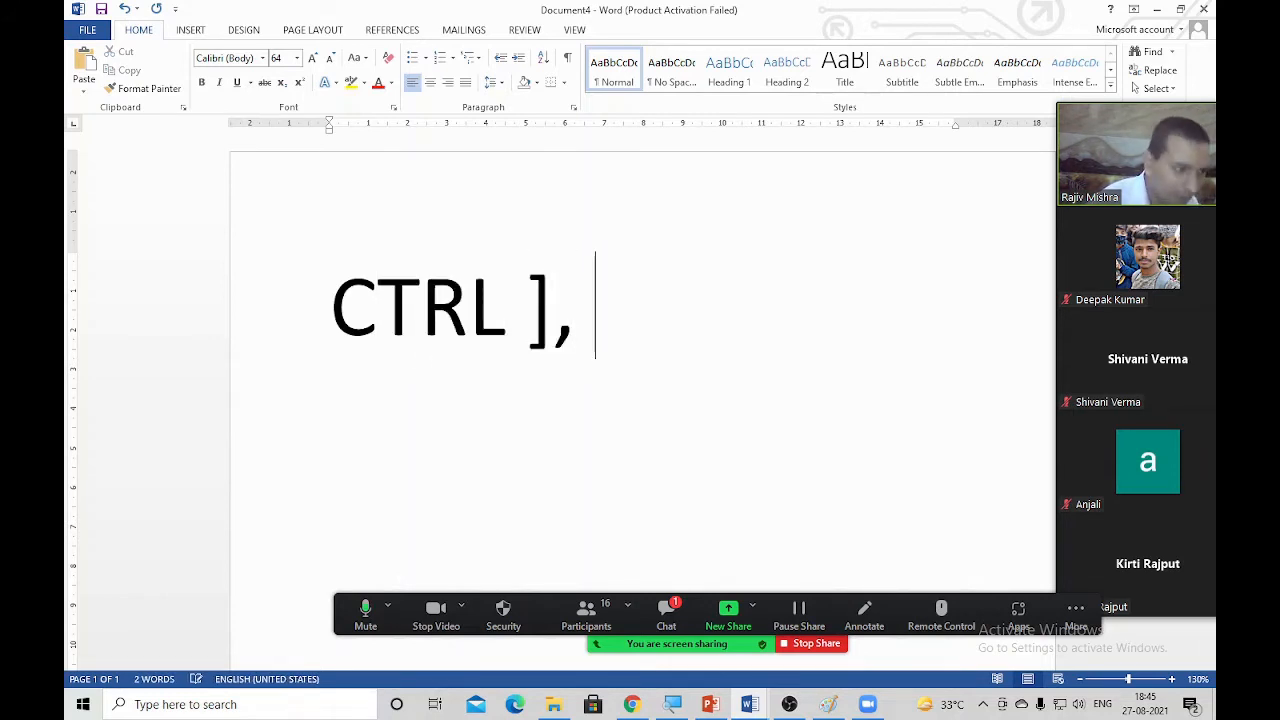
type("CTRL")
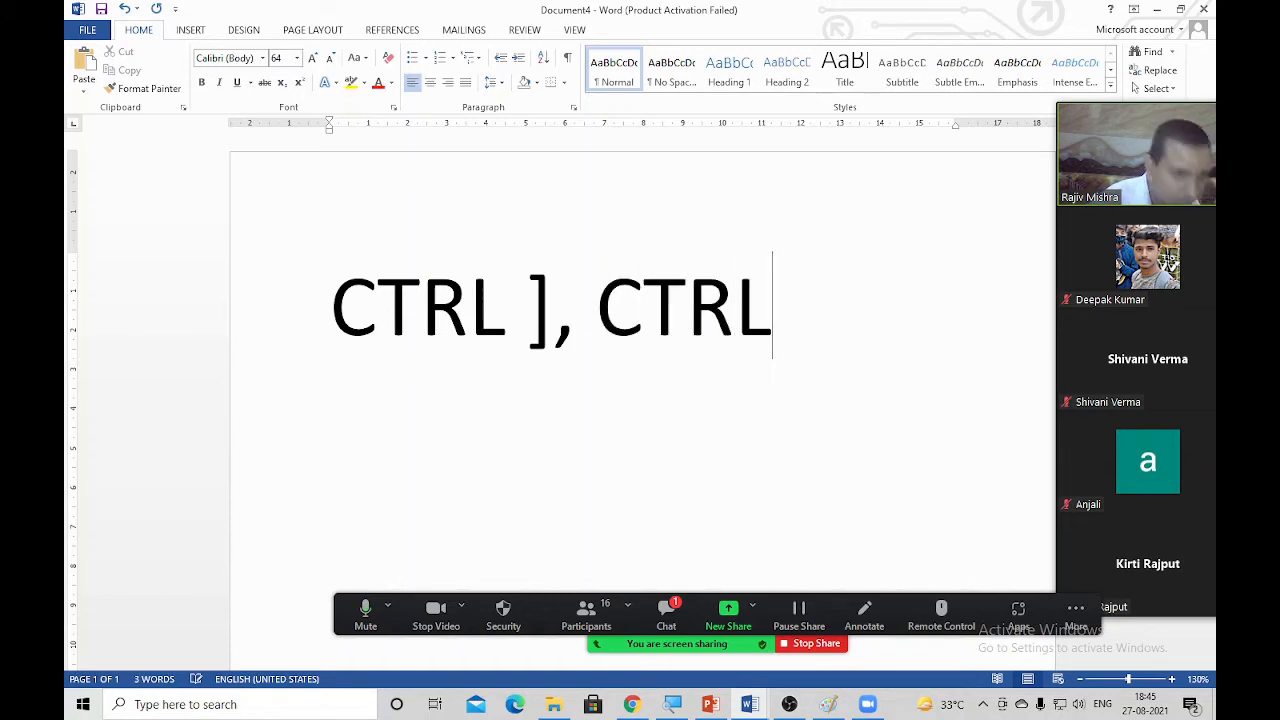
type(" [ ")
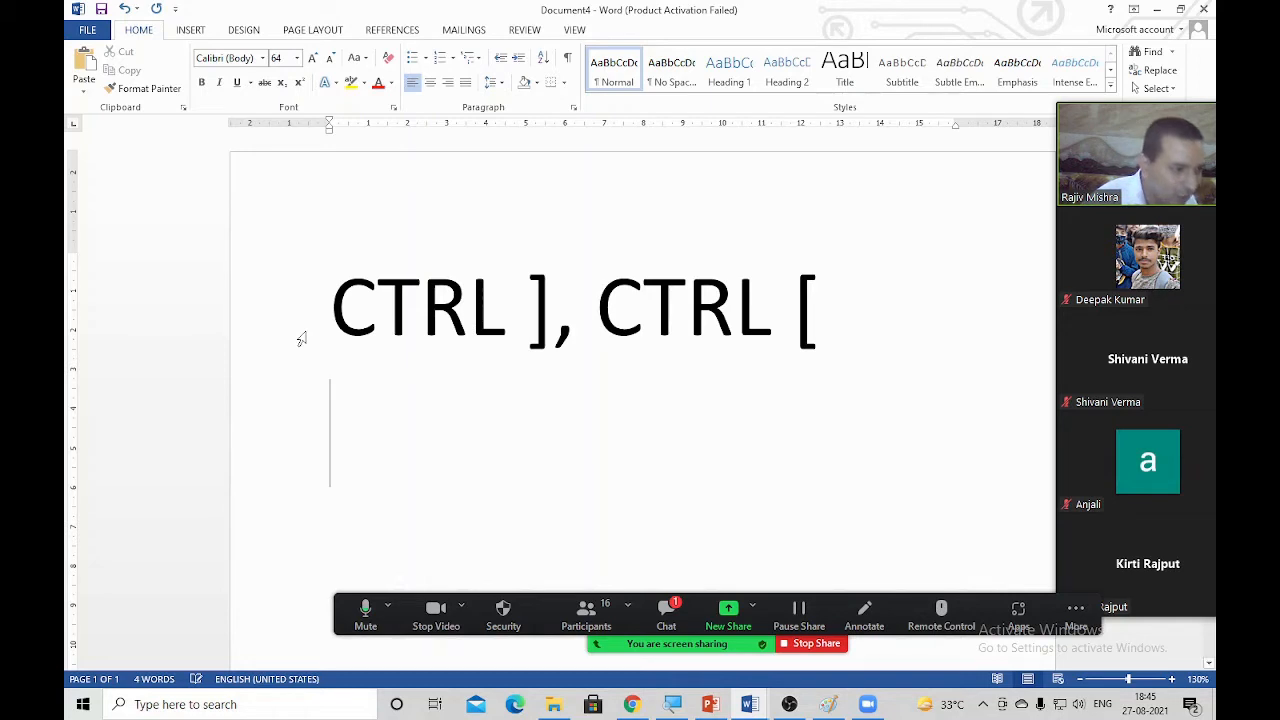
type("Point")
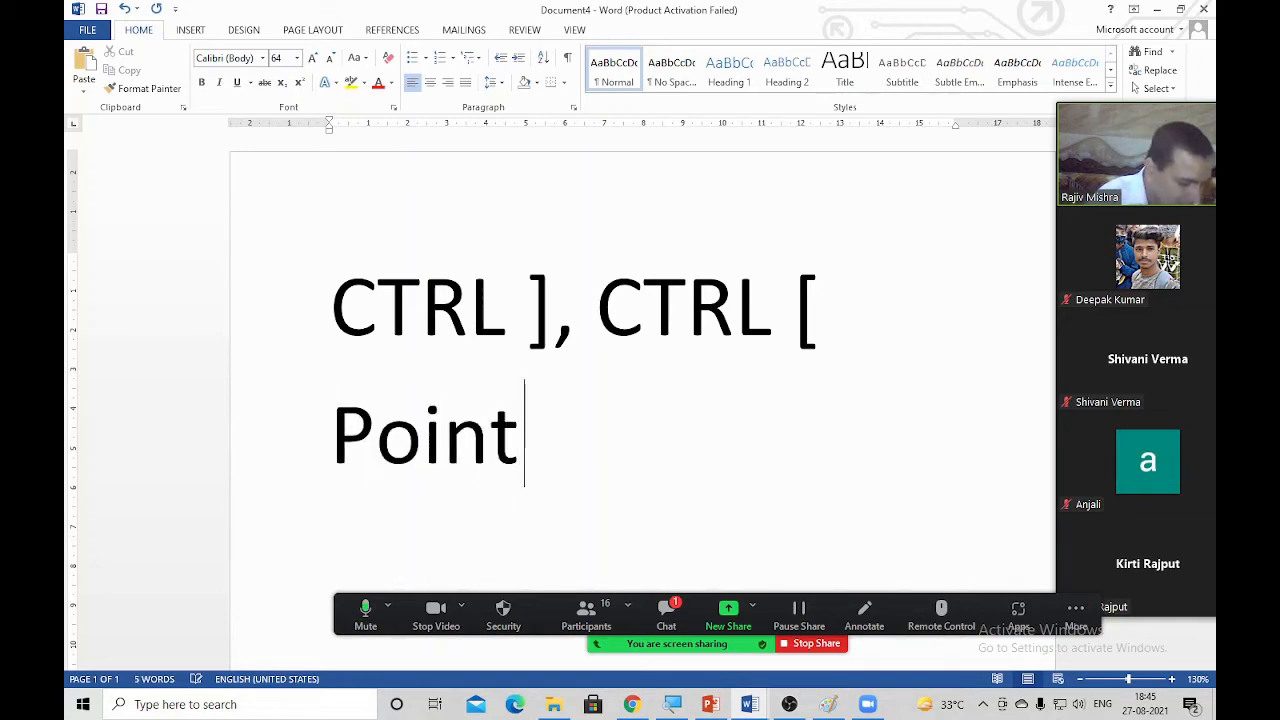
type(" Wise")
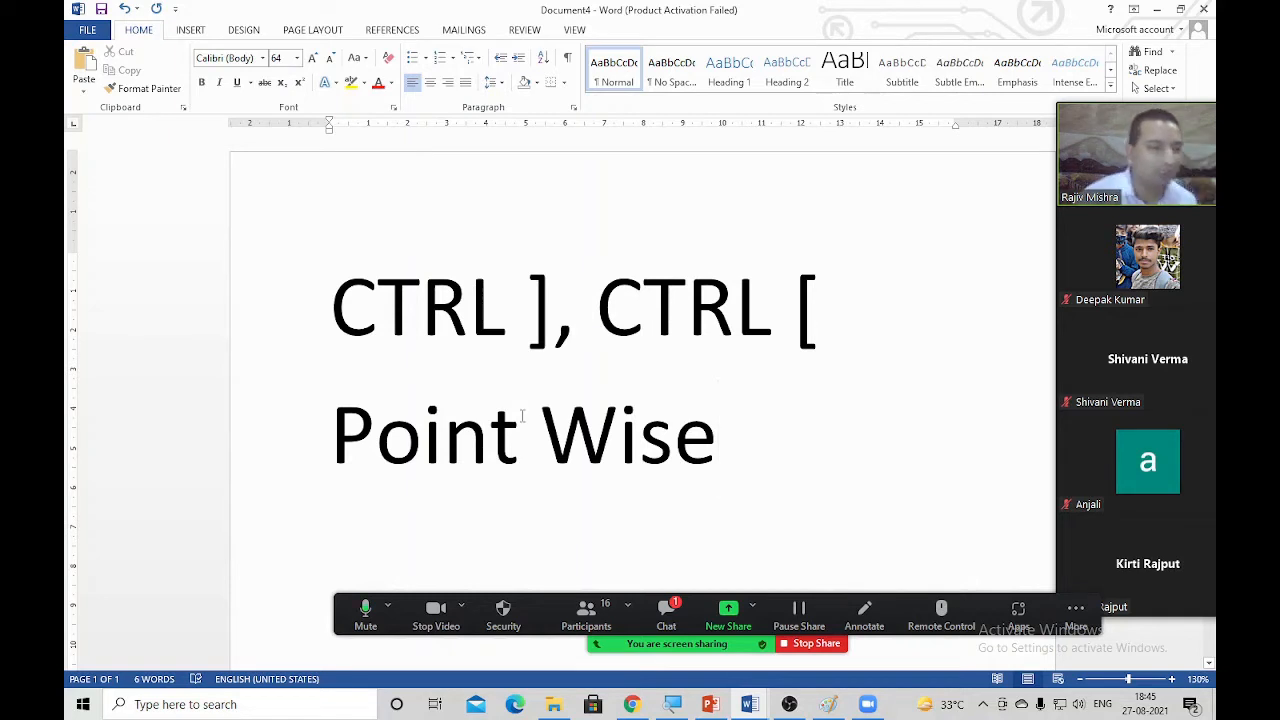
Step: Examine the preset sizes in the font size list and the Font dialog, closing the dialog without applying a change
left_click_drag(829, 320, 335, 318)
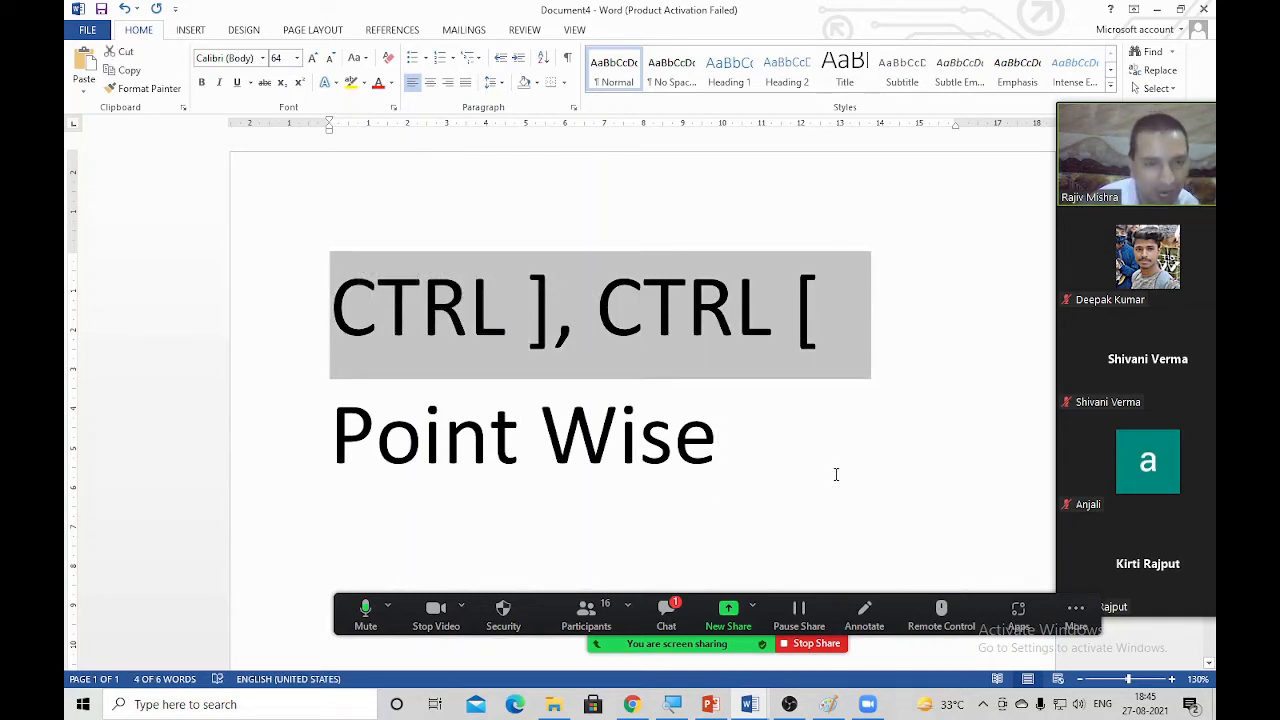
left_click(731, 420)
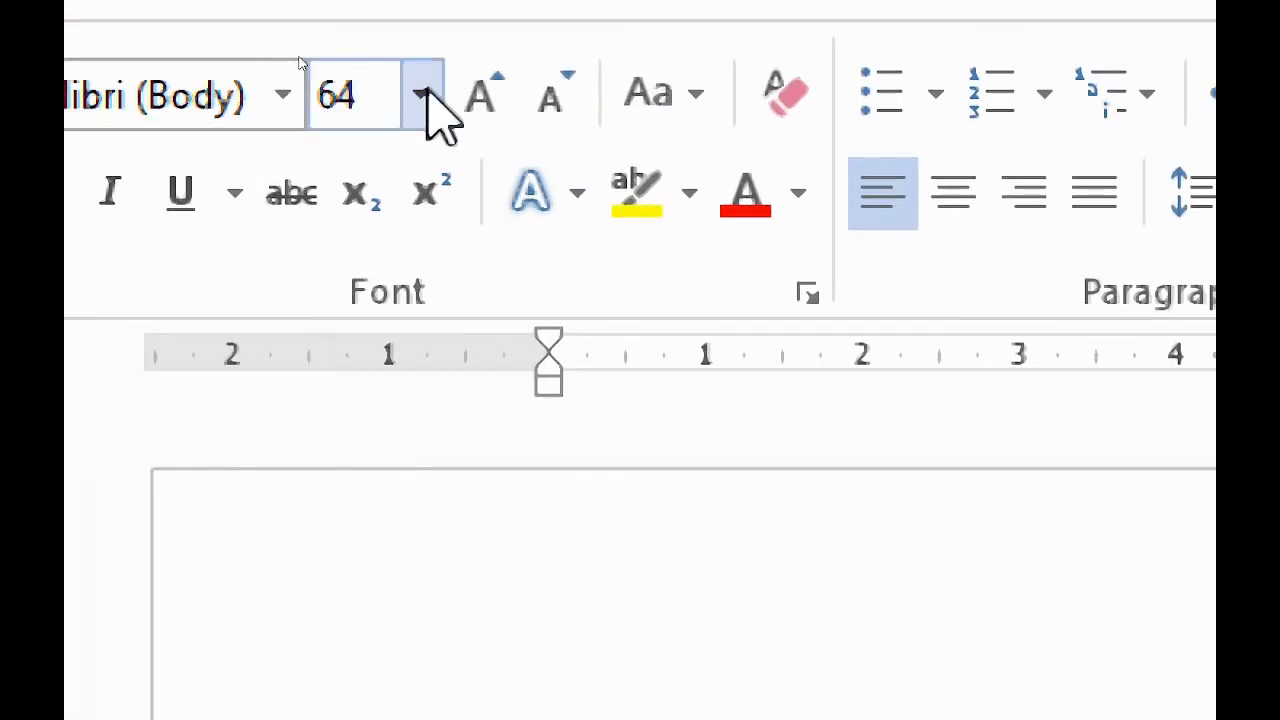
left_click(296, 58)
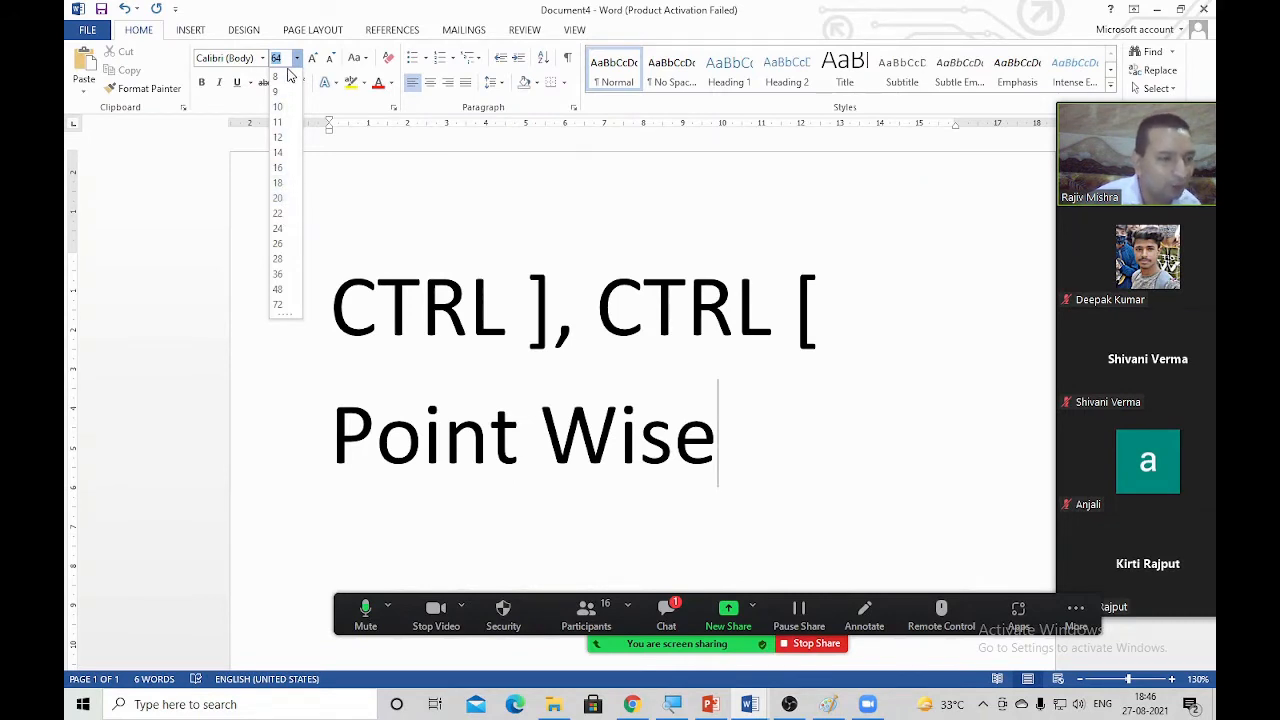
left_click(590, 278)
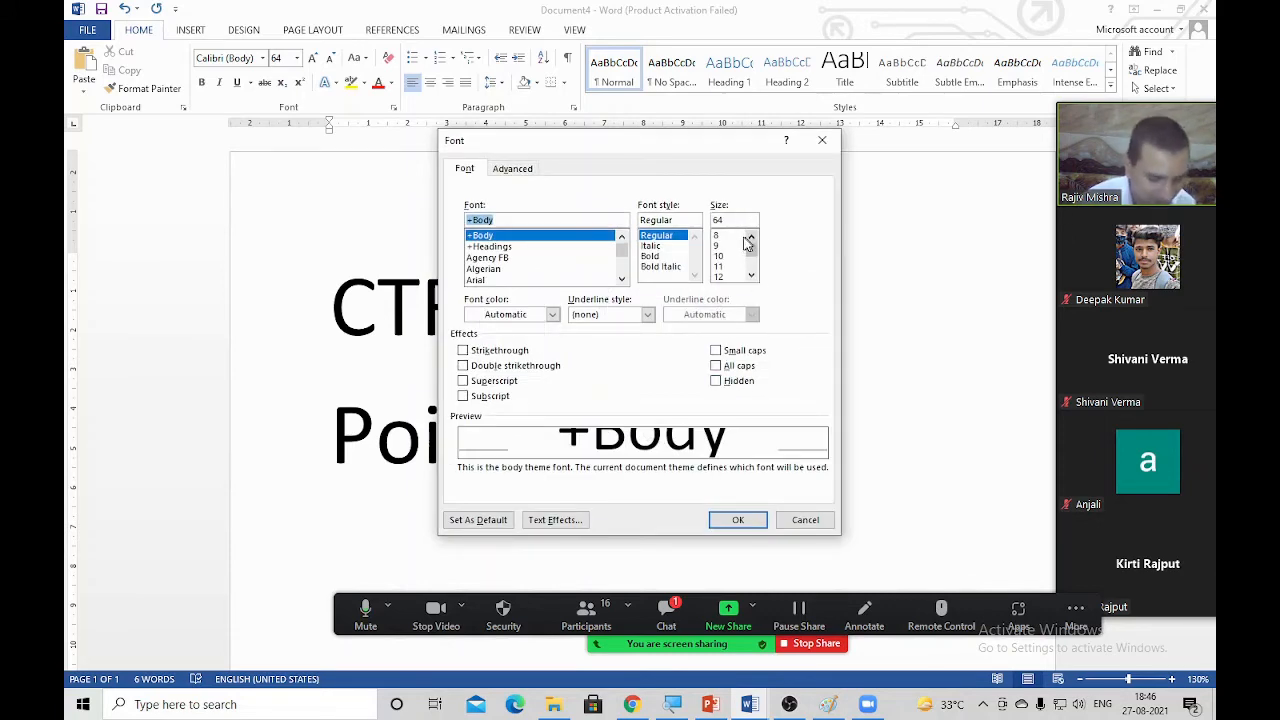
left_click(744, 238)
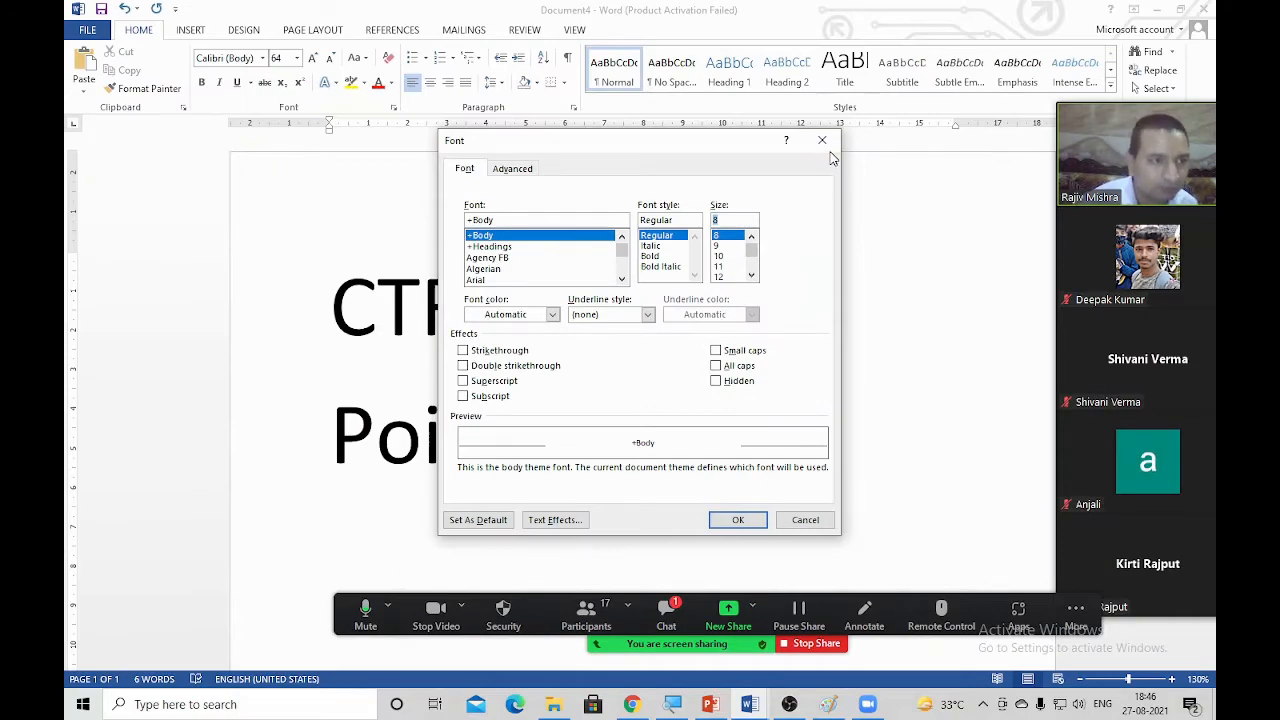
left_click(822, 140)
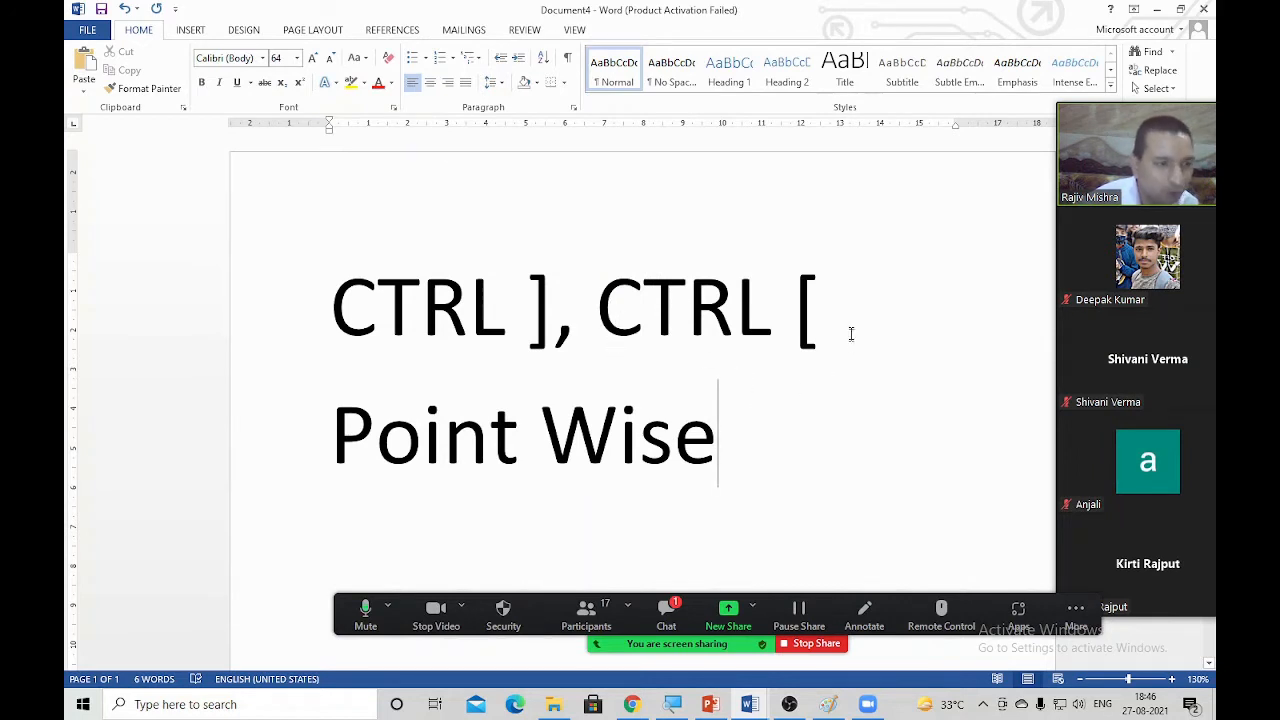
Step: Select the "CTRL ], CTRL [" line and enlarge its font in one-point increments to 70 pt
left_click_drag(849, 334, 314, 349)
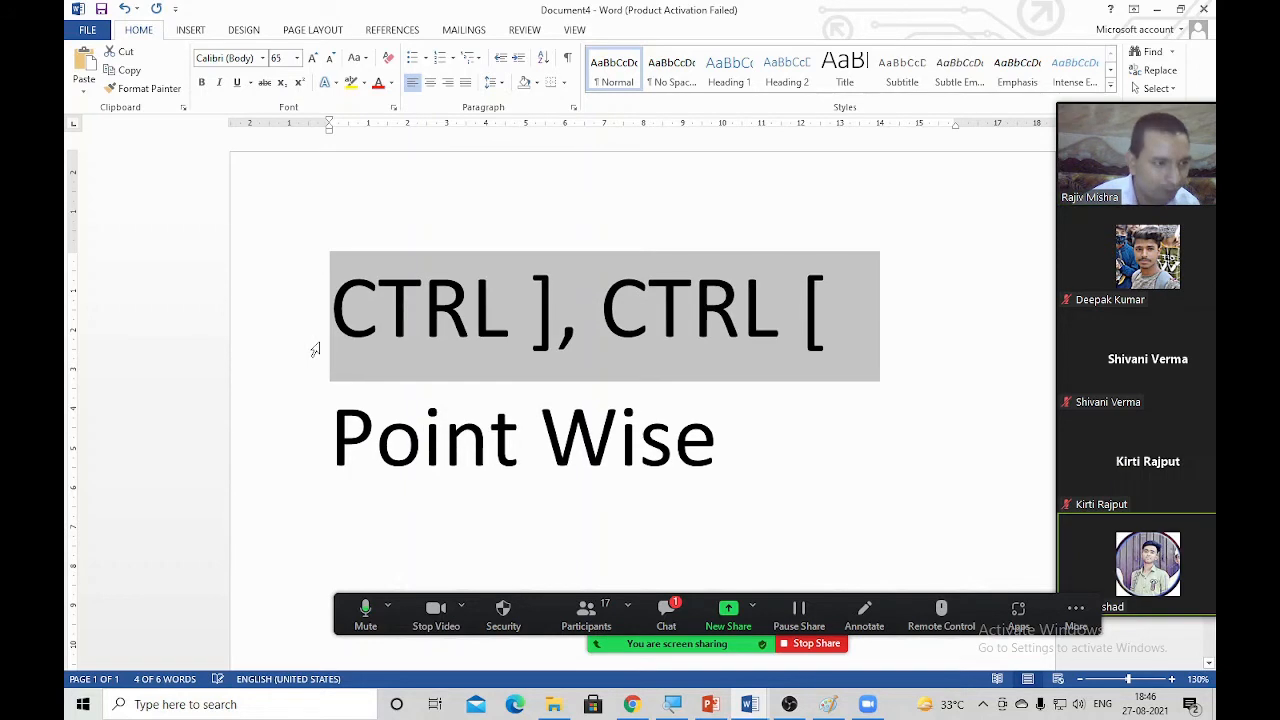
key("ctrl+bracketright")
key("ctrl+bracketright")
key("ctrl+bracketright")
key("ctrl+bracketright")
key("ctrl+bracketright")
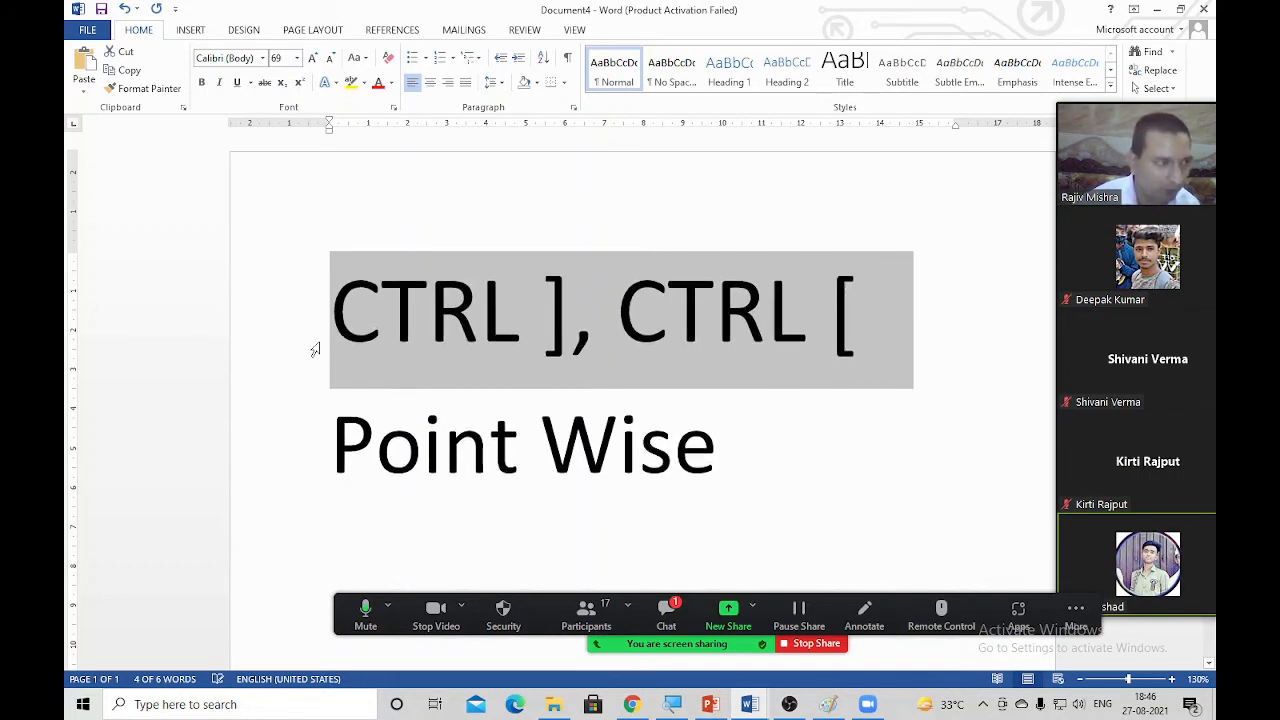
key("ctrl+bracketright")
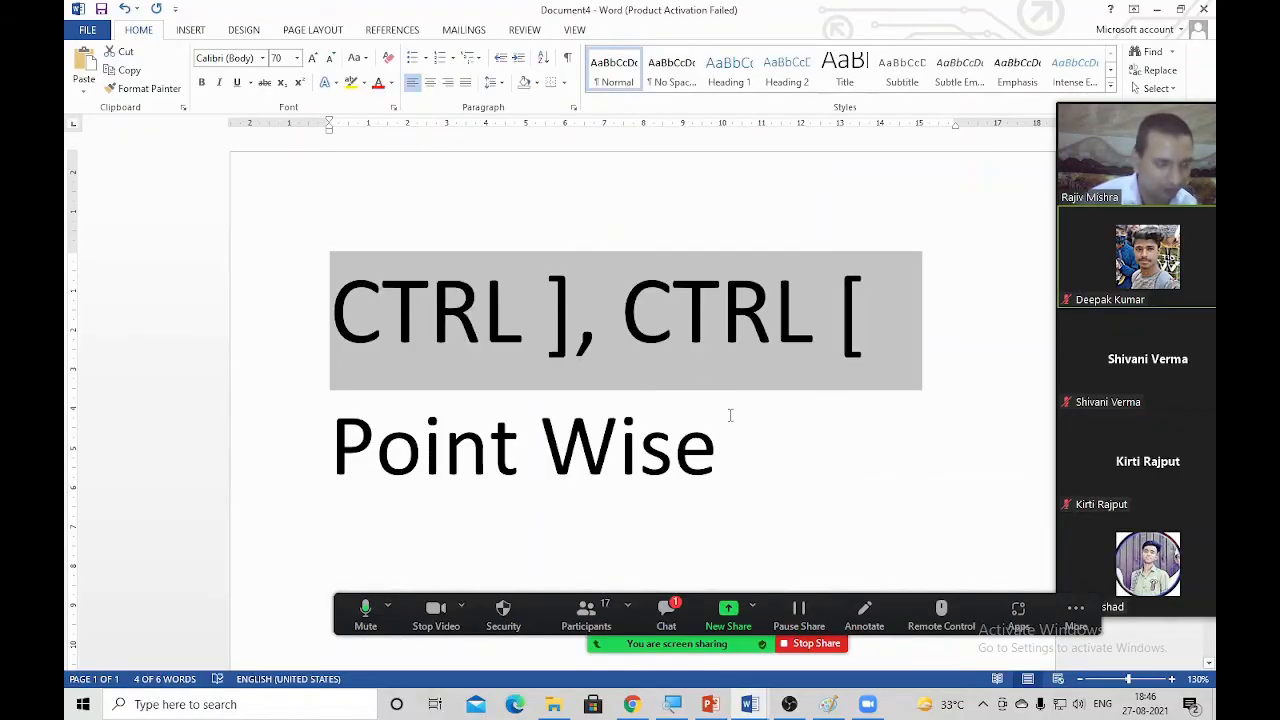
Step: Reduce the "CTRL ], CTRL [" line's font in one-point increments to 54 pt
key("ctrl+bracketleft")
key("ctrl+bracketleft")
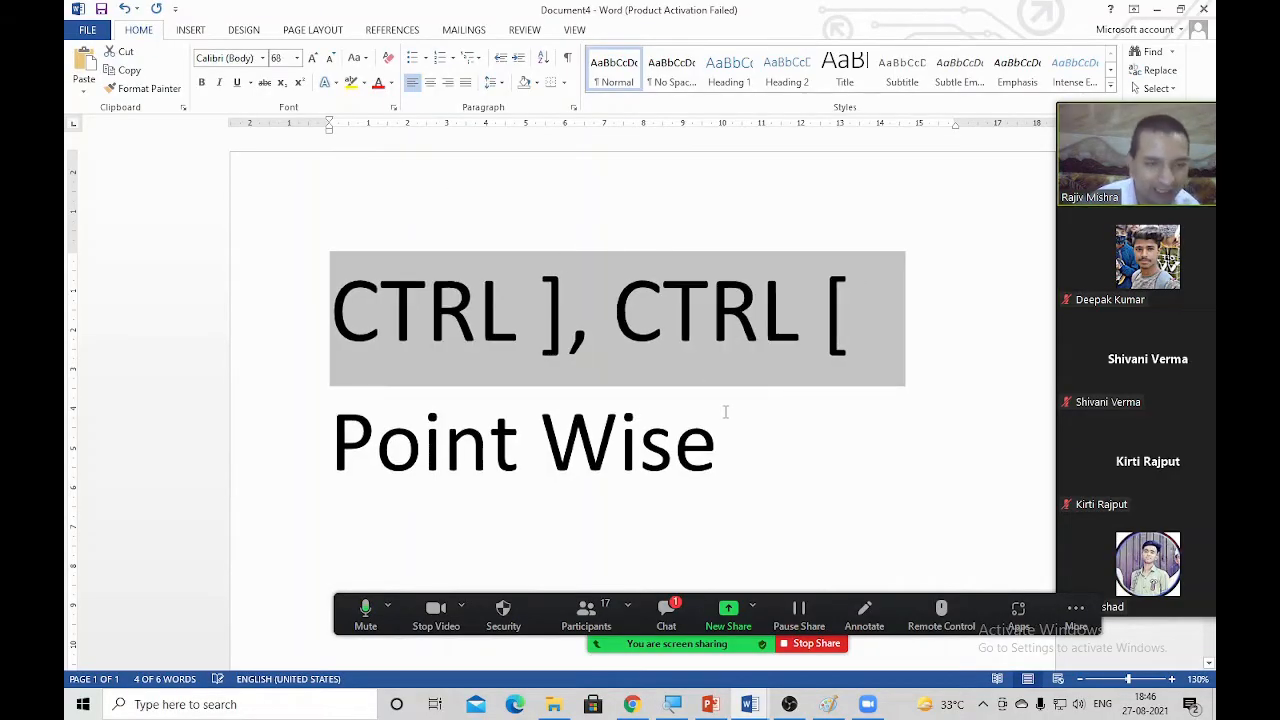
key("ctrl+bracketleft")
key("ctrl+bracketleft")
key("ctrl+bracketleft")
key("ctrl+bracketleft")
key("ctrl+bracketleft")
key("ctrl+bracketleft")
key("ctrl+bracketleft")
key("ctrl+bracketleft")
key("ctrl+bracketleft")
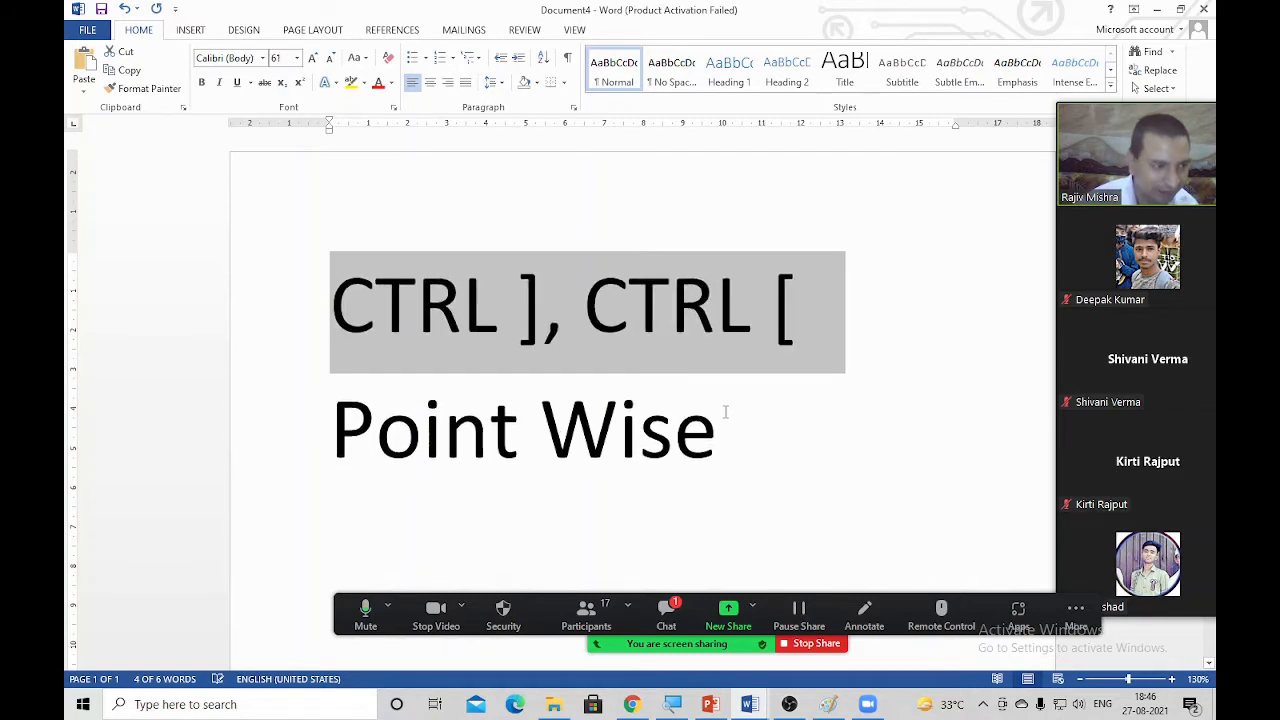
key("ctrl+bracketleft")
key("ctrl+bracketleft")
key("ctrl+bracketleft")
key("ctrl+bracketleft")
key("ctrl+bracketleft")
left_click(743, 434)
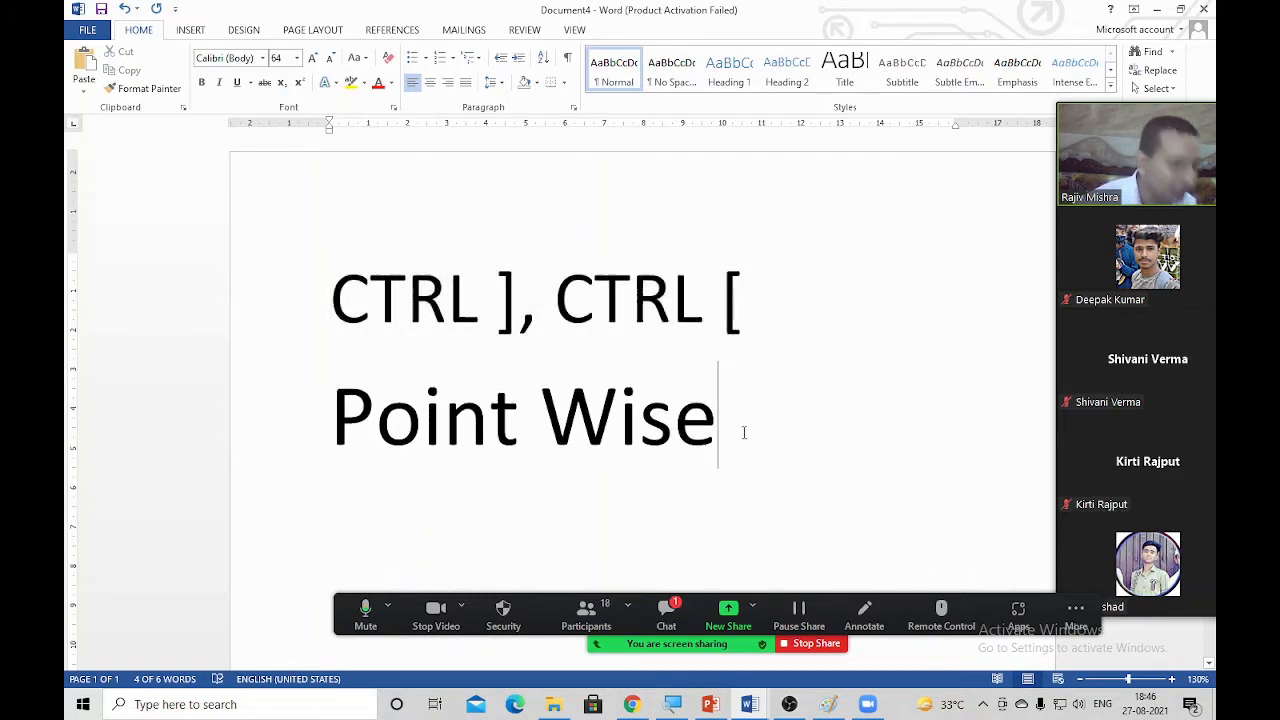
Step: Replace all the text with "HAPPY" on the first line and "Birthday" on the second
key("ctrl+a")
scroll(616, 447, "down", 9)
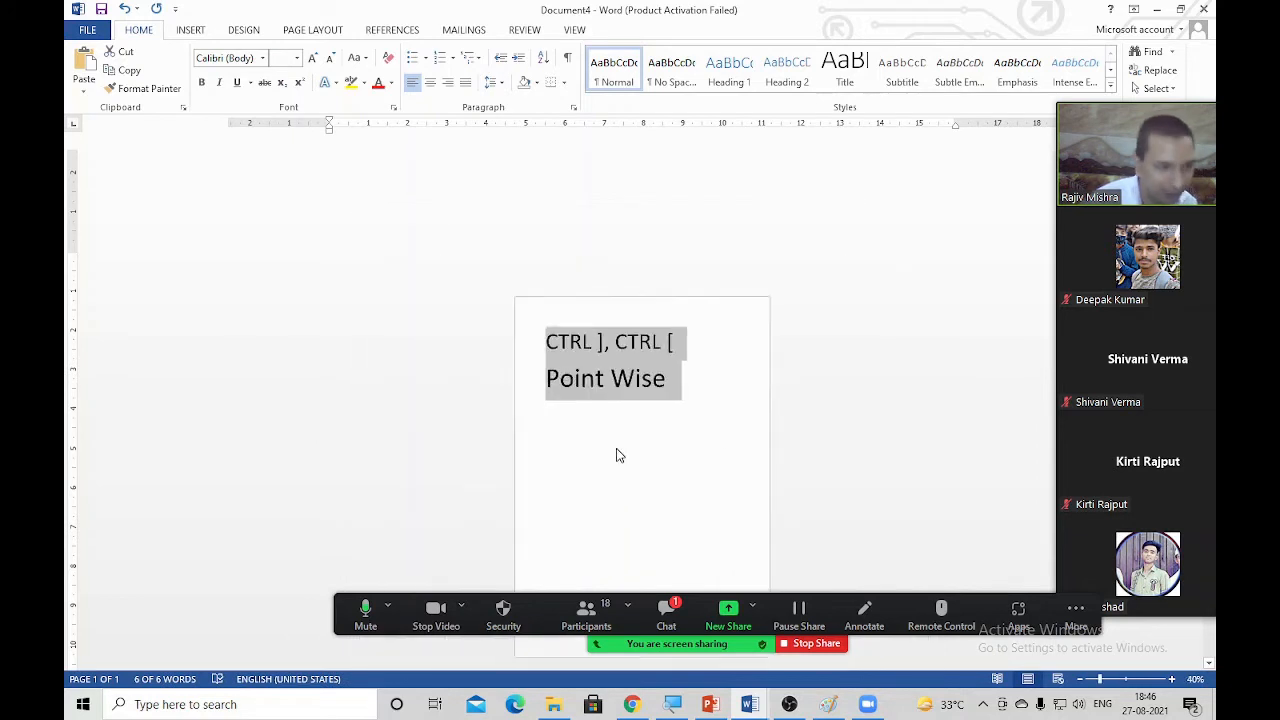
type("HAPP")
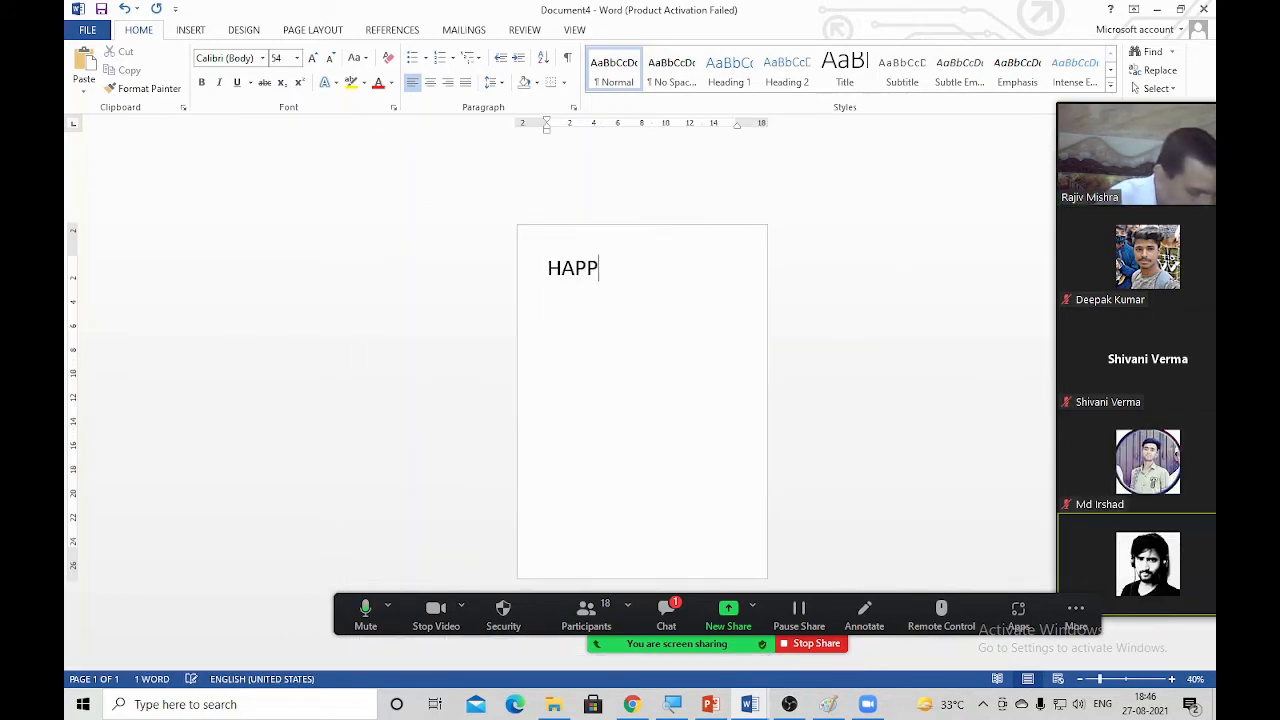
type("Y Birthday")
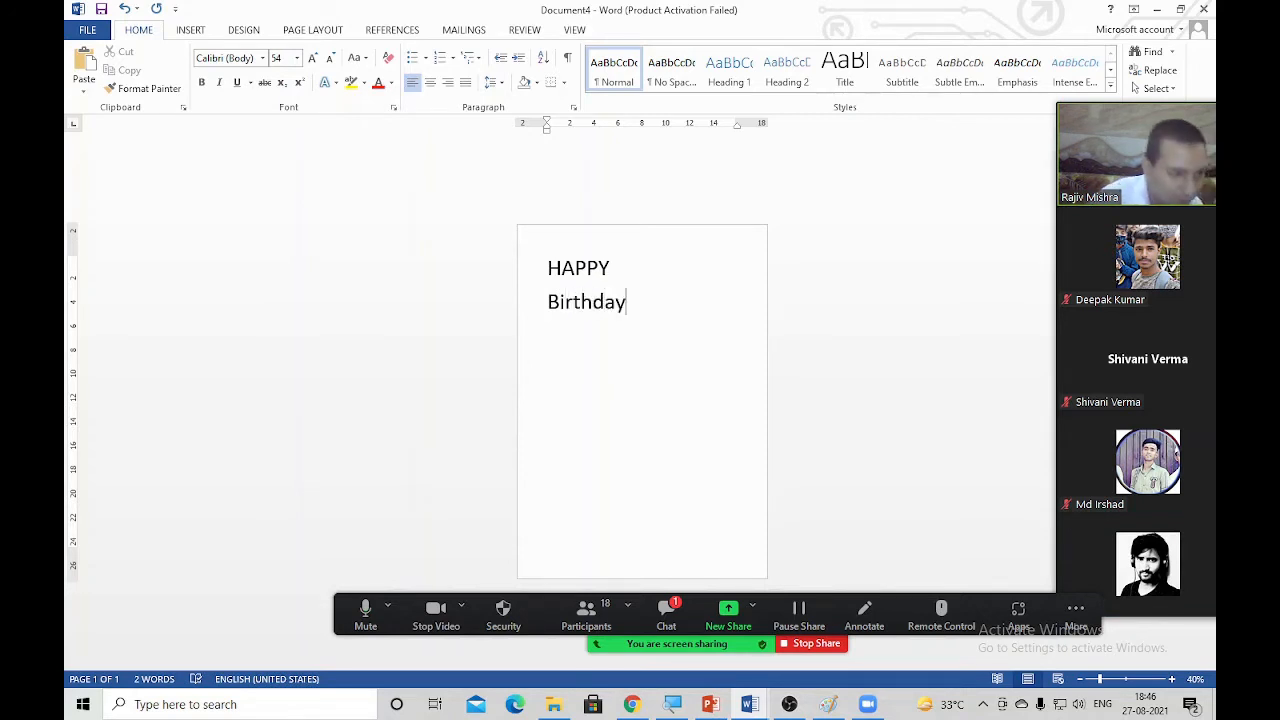
Step: Select both lines, "HAPPY" and "Birthday", and enlarge their font in one-point increments to 131 pt
key("ctrl+a")
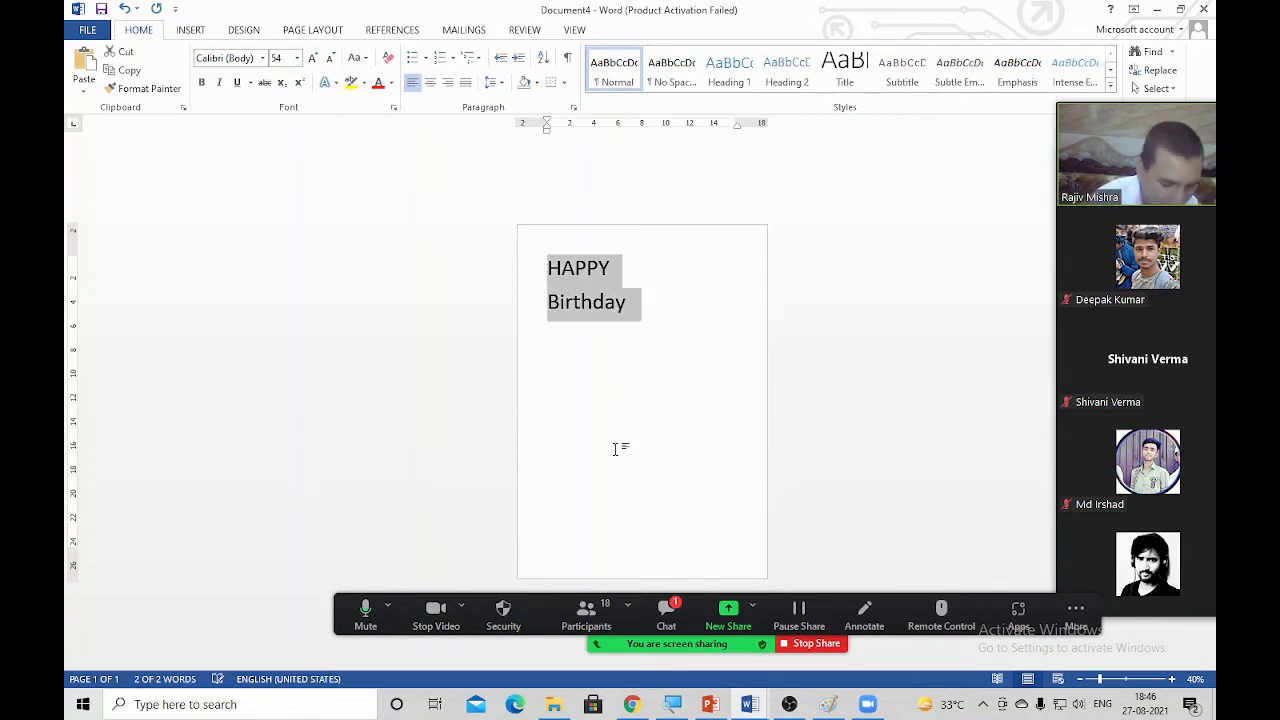
key("ctrl+bracketright")
key("ctrl+bracketright")
key("ctrl+bracketright")
key("ctrl+bracketright")
key("ctrl+bracketright")
key("ctrl+bracketright")
key("ctrl+bracketright")
key("ctrl+bracketright")
key("ctrl+bracketright")
key("ctrl+bracketright")
key("ctrl+bracketright")
key("ctrl+bracketright")
key("ctrl+bracketright")
key("ctrl+bracketright")
key("ctrl+bracketright")
key("ctrl+bracketright")
key("ctrl+bracketright")
key("ctrl+bracketright")
key("ctrl+bracketright")
key("ctrl+bracketright")
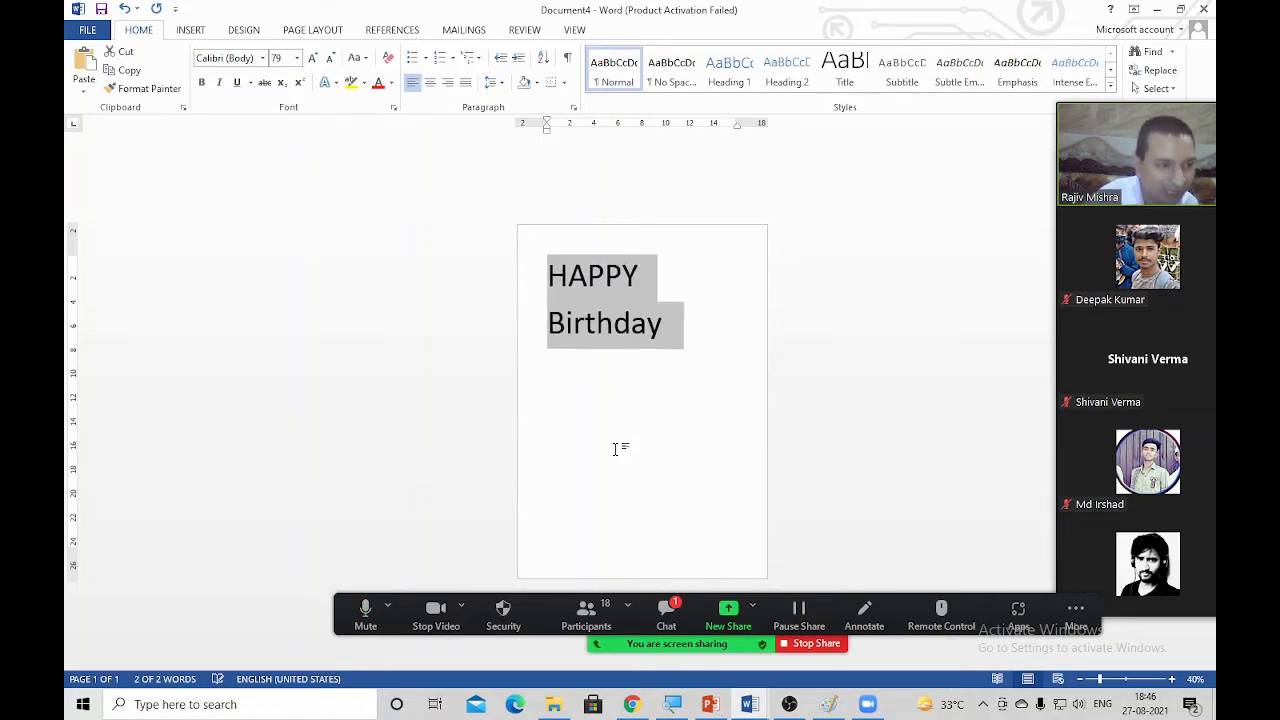
key("ctrl+bracketright")
key("ctrl+bracketright")
key("ctrl+bracketright")
key("ctrl+bracketright")
key("ctrl+bracketright")
key("ctrl+bracketright")
key("ctrl+bracketright")
key("ctrl+bracketright")
key("ctrl+bracketright")
key("ctrl+bracketright")
key("ctrl+bracketright")
key("ctrl+bracketright")
key("ctrl+bracketright")
key("ctrl+bracketright")
key("ctrl+bracketright")
key("ctrl+bracketright")
key("ctrl+bracketright")
key("ctrl+bracketright")
key("ctrl+bracketright")
key("ctrl+bracketright")
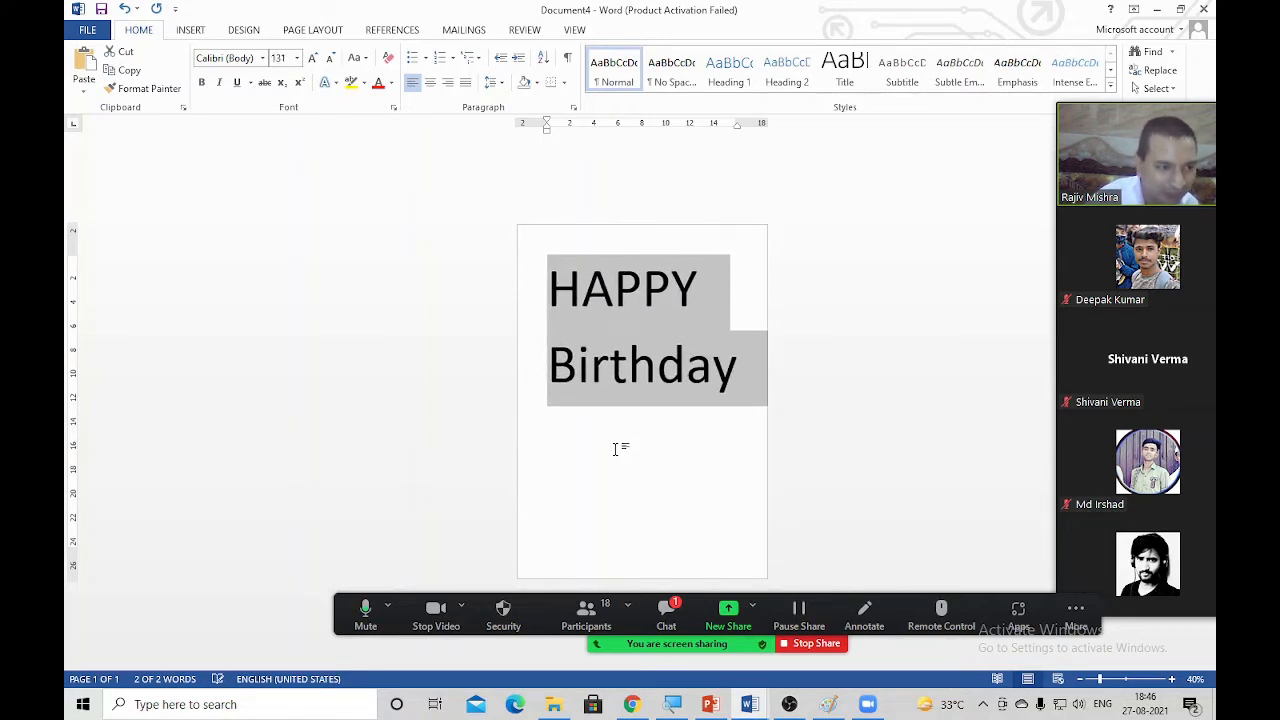
key("ctrl+bracketleft")
key("ctrl+bracketleft")
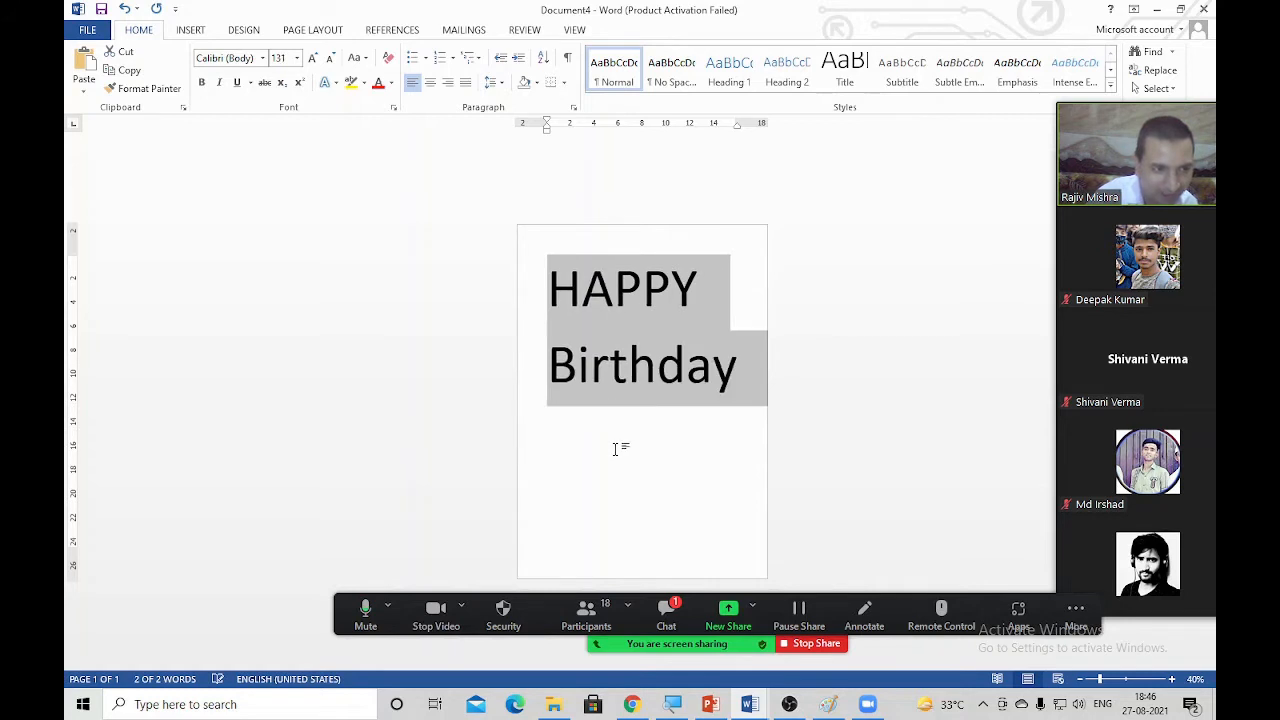
Step: Select only the "HAPPY" line and enlarge its font in one-point increments to 165 pt
left_click(671, 400)
left_click_drag(709, 290, 480, 310)
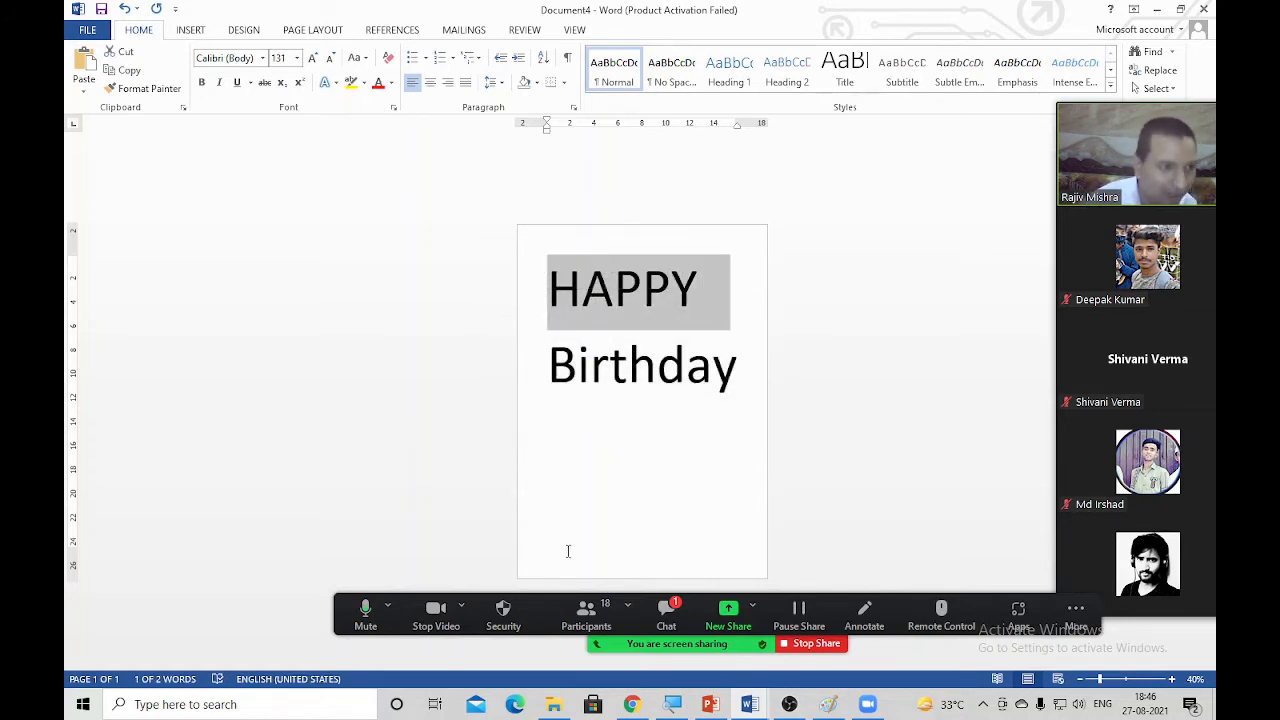
key("ctrl+bracketright")
key("ctrl+bracketright")
key("ctrl+bracketright")
key("ctrl+bracketright")
key("ctrl+bracketright")
key("ctrl+bracketright")
key("ctrl+bracketright")
key("ctrl+bracketright")
key("ctrl+bracketright")
key("ctrl+bracketright")
key("ctrl+bracketright")
key("ctrl+bracketright")
key("ctrl+bracketright")
key("ctrl+bracketright")
key("ctrl+bracketright")
key("ctrl+bracketright")
key("ctrl+bracketright")
key("ctrl+bracketright")
key("ctrl+bracketright")
key("ctrl+bracketright")
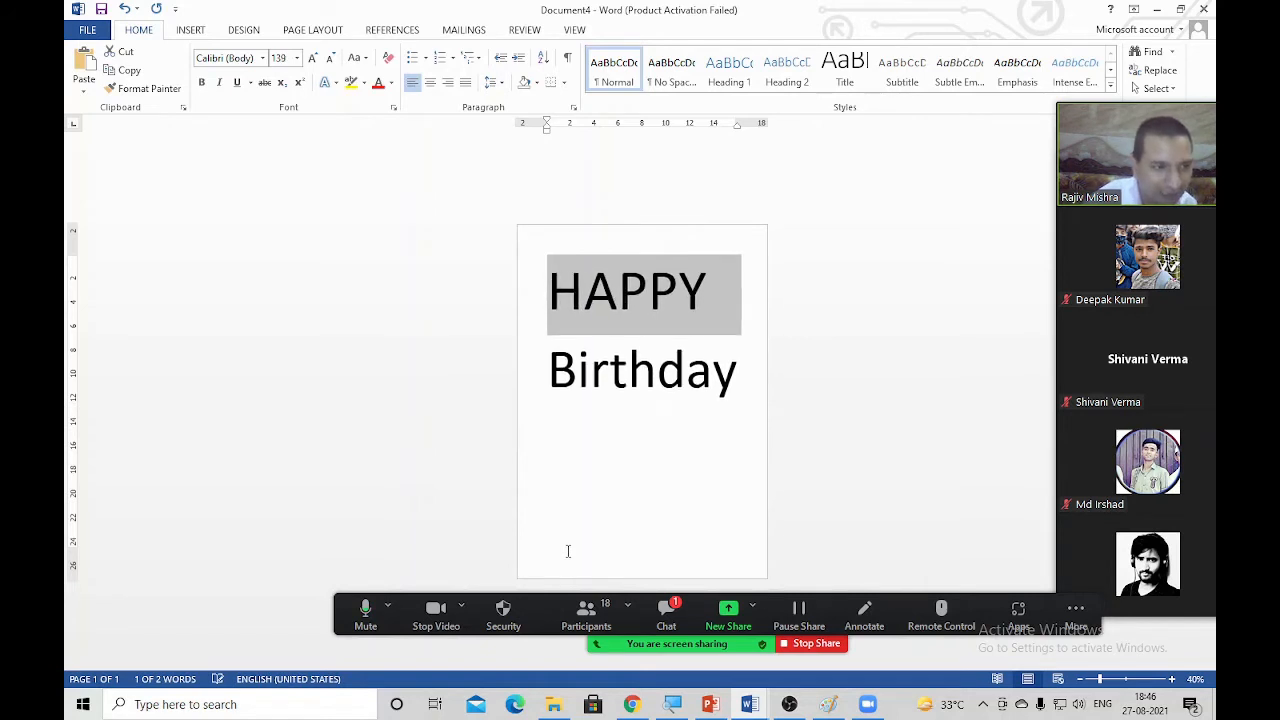
key("ctrl+bracketleft")
key("ctrl+bracketleft")
key("ctrl+bracketleft")
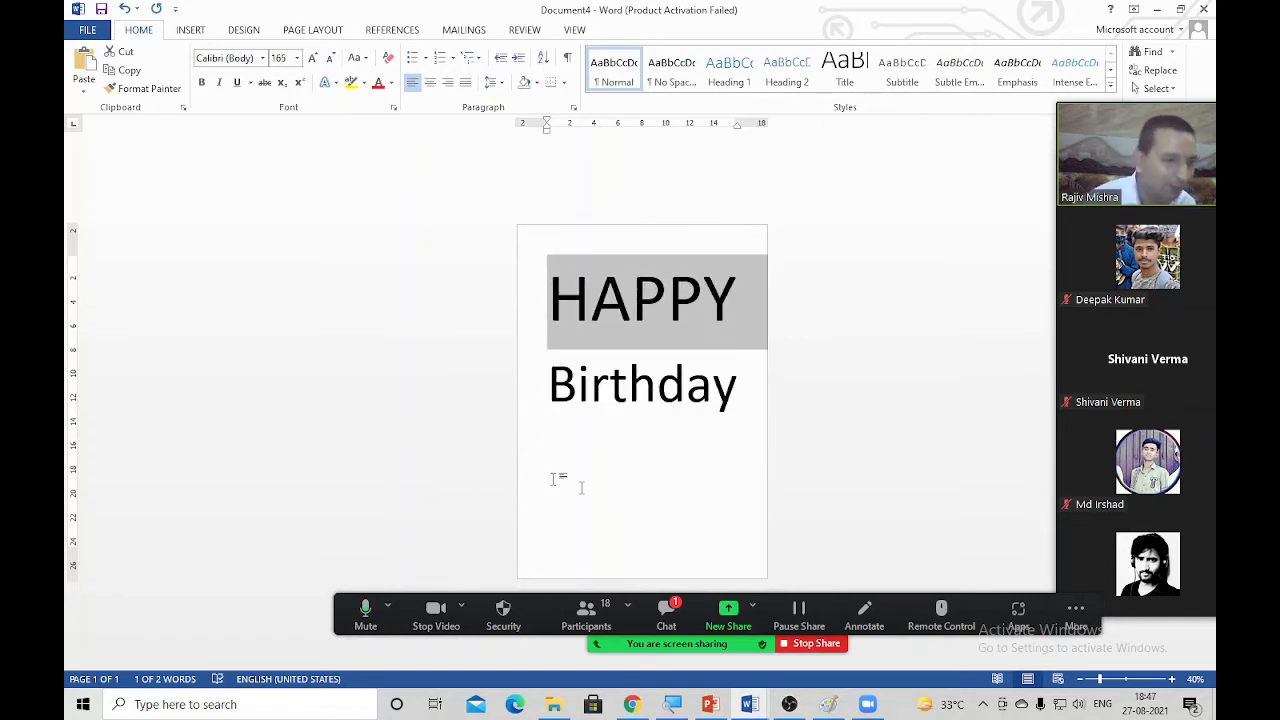
left_click(634, 466)
Step: Reset the "Birthday" line to its default character formatting and replace it with "CTRL SHIFT >"
scroll(711, 337, "up", 6, "ctrl")
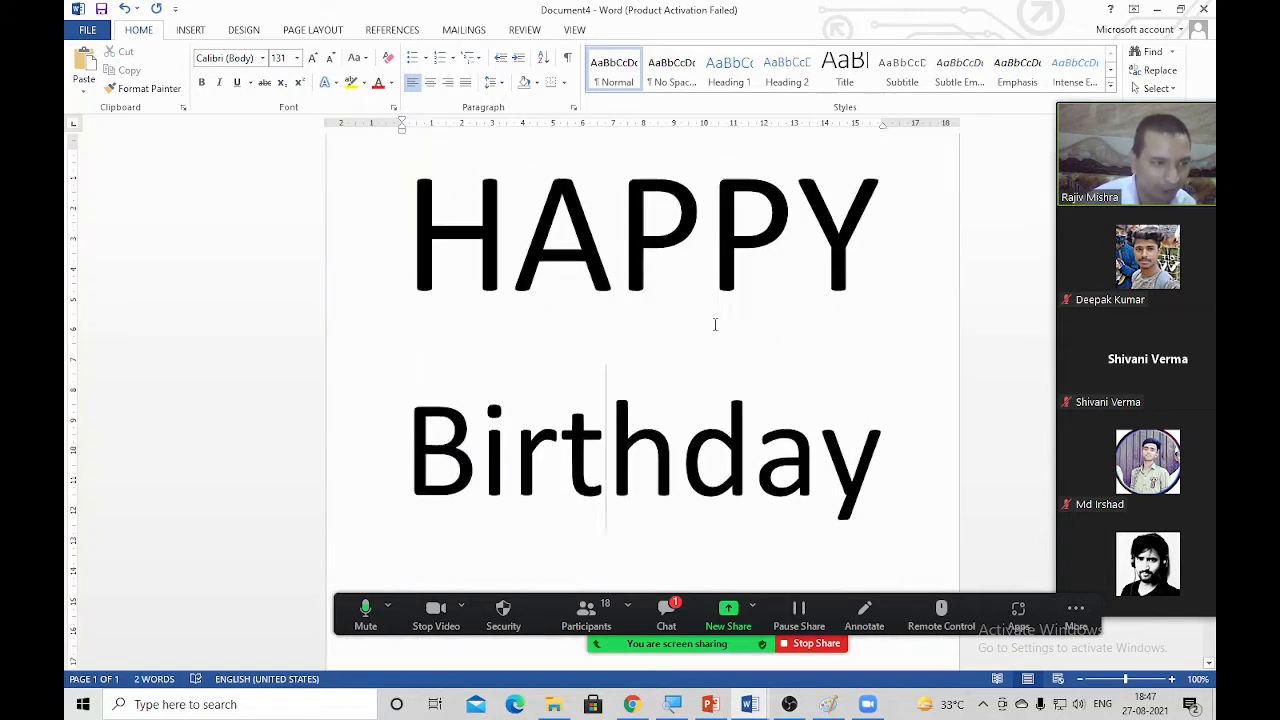
scroll(911, 288, "up", 2, "ctrl")
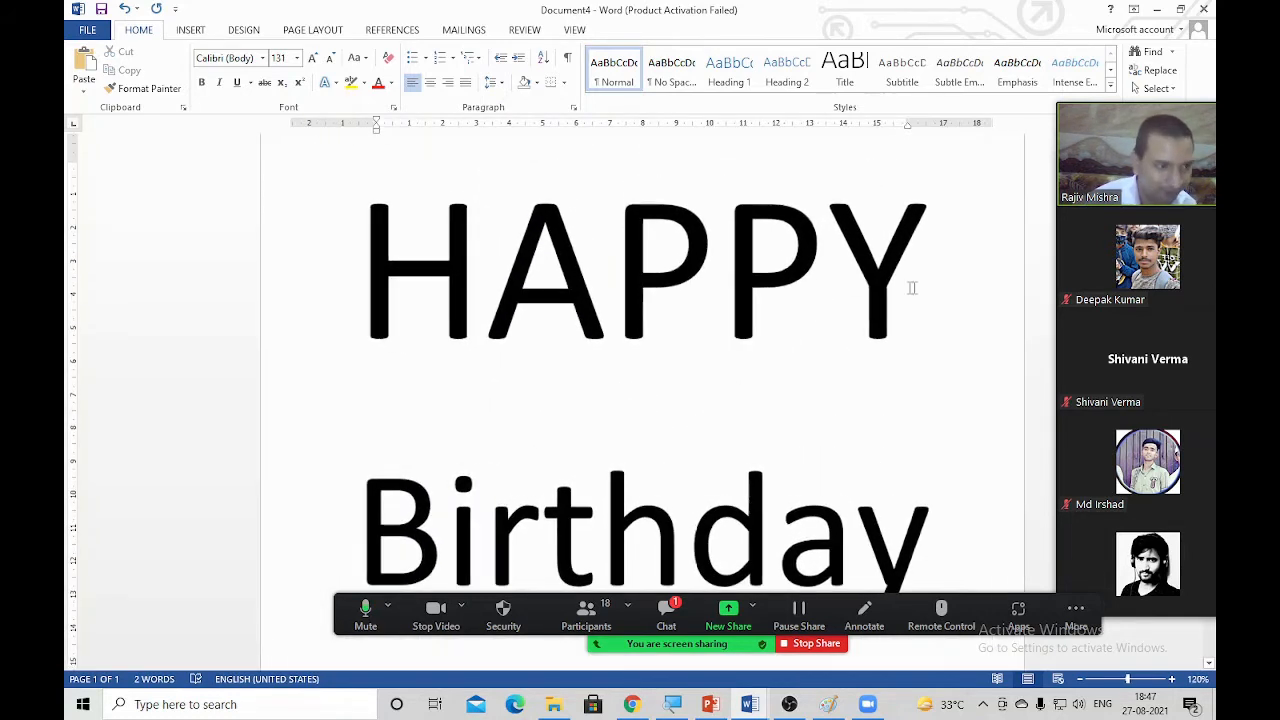
left_click_drag(914, 271, 277, 303)
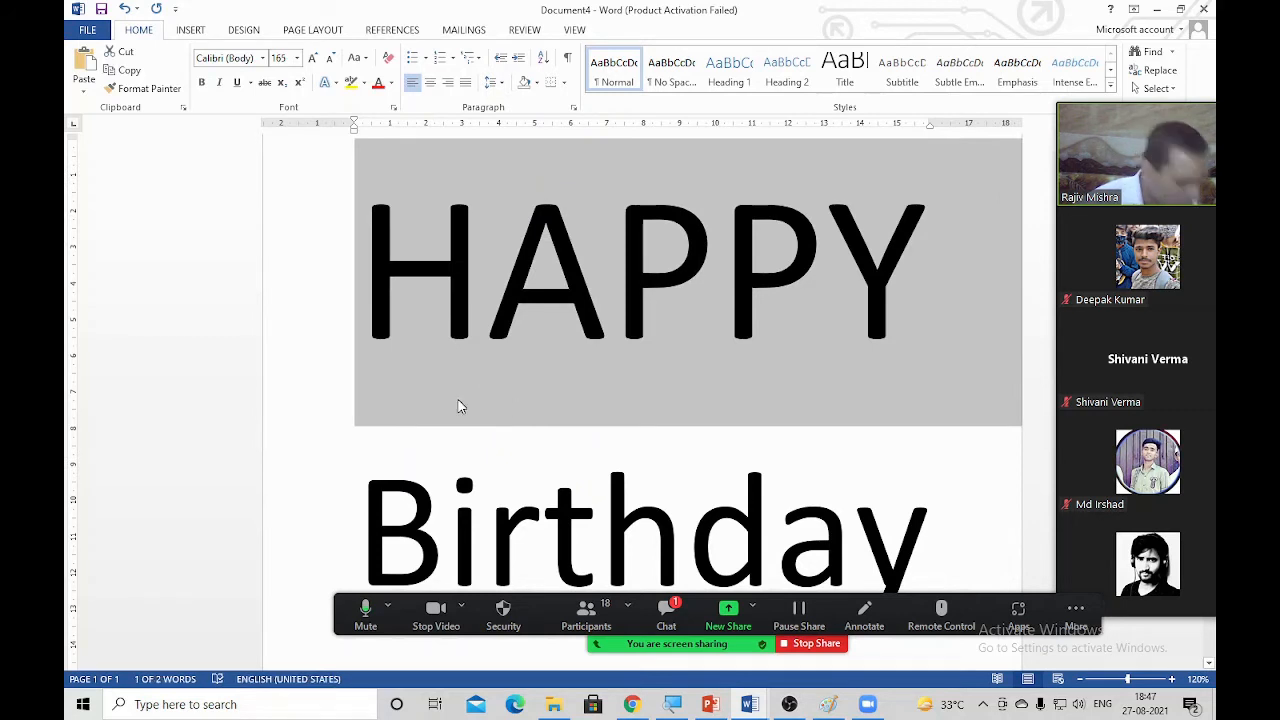
scroll(458, 406, "down", 3)
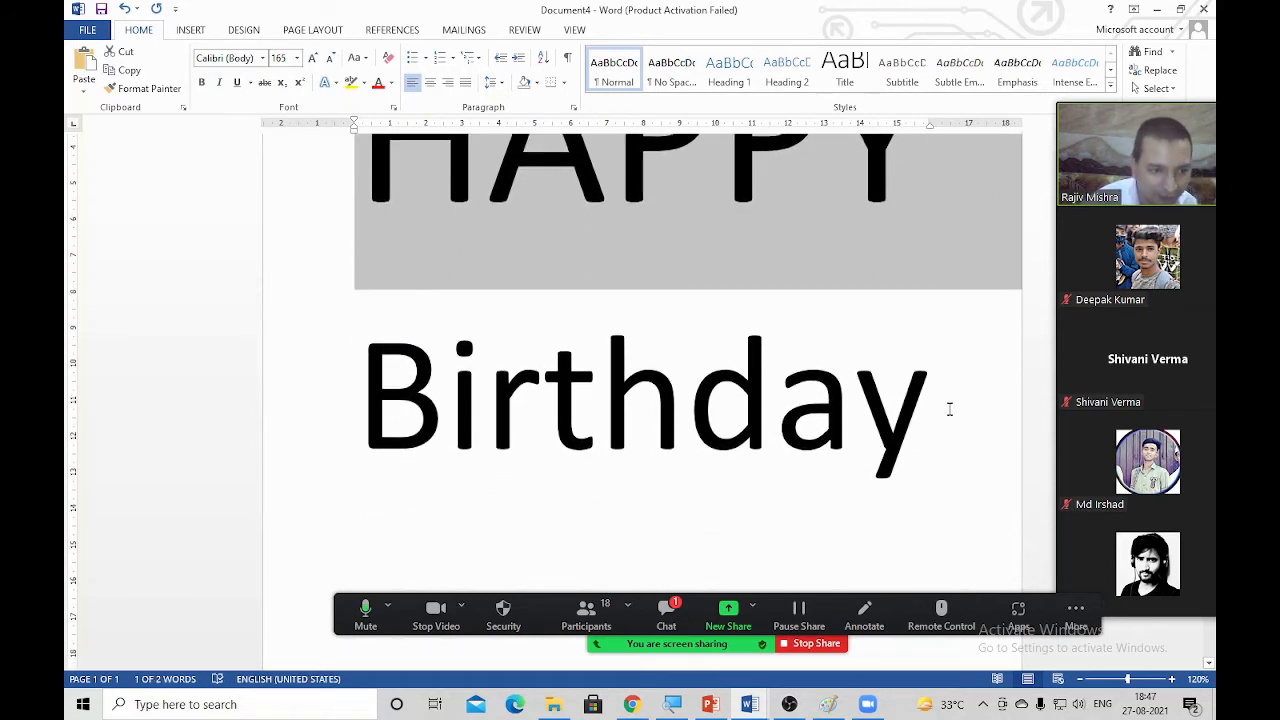
left_click_drag(950, 408, 272, 418)
key("ctrl+space")
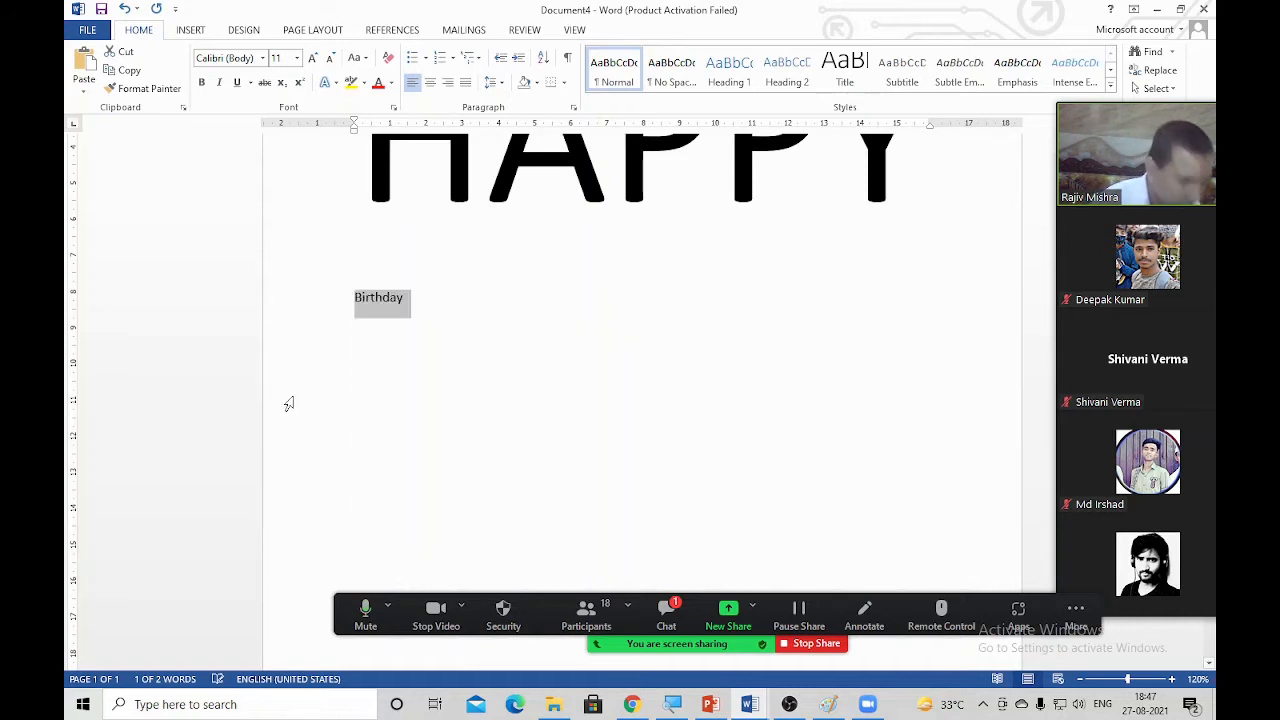
type("CTRL SHIFT >")
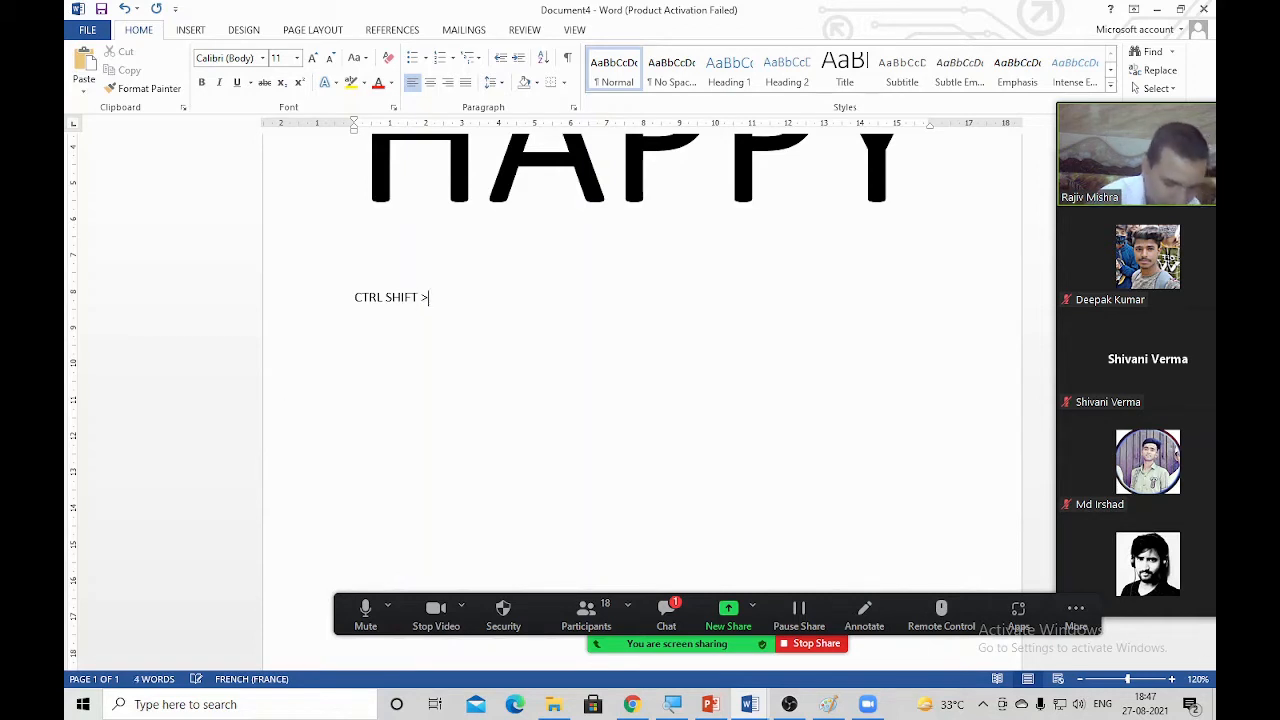
Step: Select the "CTRL SHIFT >" line and enlarge its font to 59 pt
key("shift+Home")
key("ctrl+shift+period")
key("ctrl+shift+period")
key("ctrl+shift+period")
key("ctrl+shift+period")
key("ctrl+shift+period")
key("ctrl+shift+period")
key("ctrl+shift+period")
key("ctrl+shift+period")
key("ctrl+shift+period")
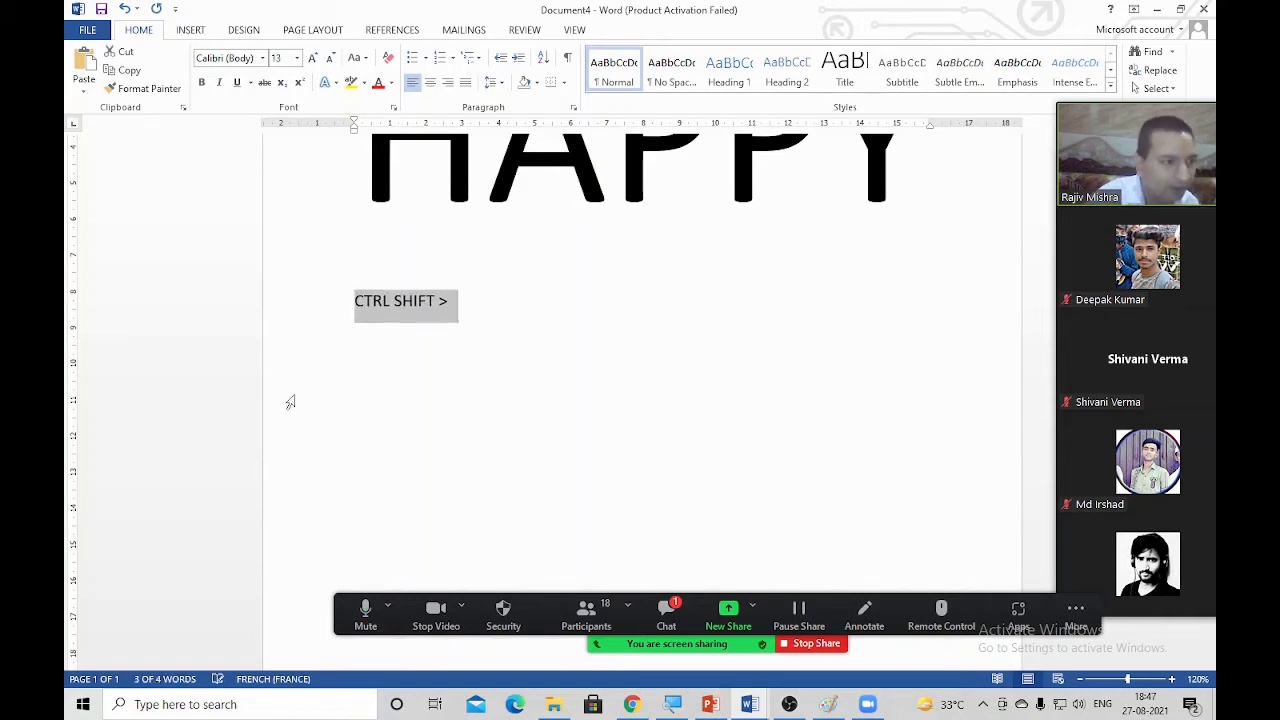
key("ctrl+shift+period")
key("ctrl+shift+period")
key("ctrl+shift+period")
key("ctrl+shift+period")
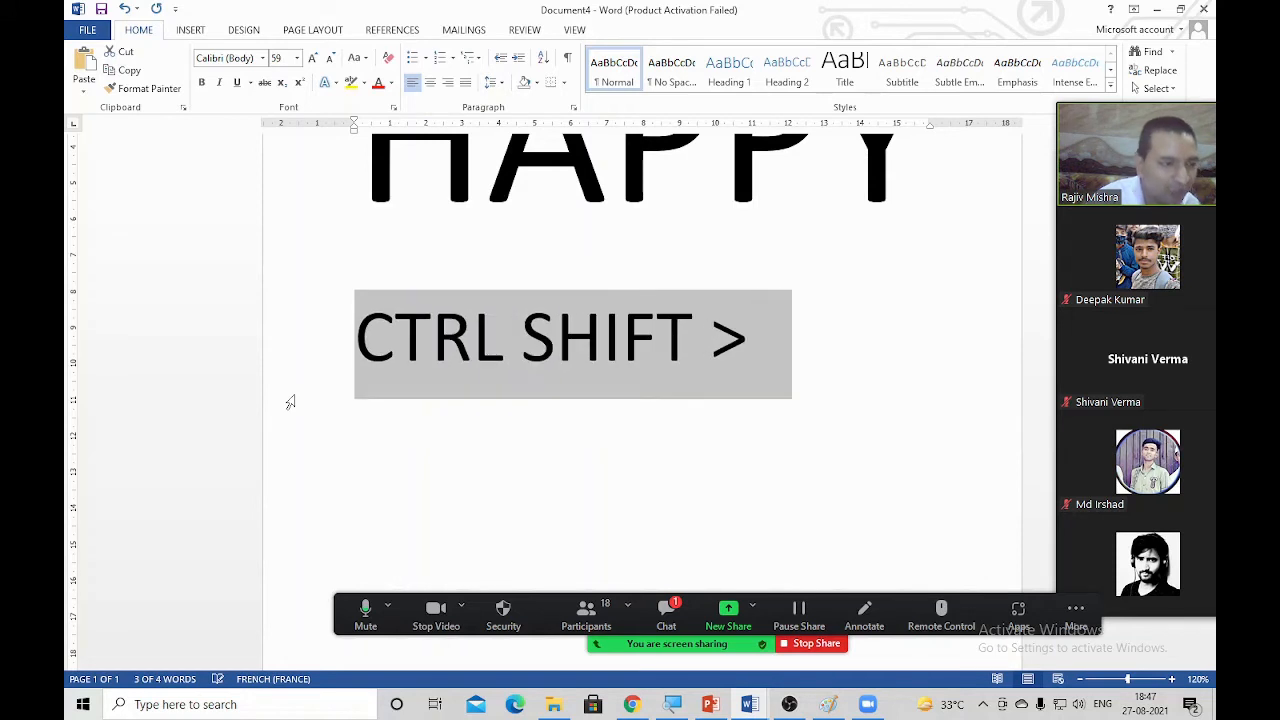
left_click(395, 430)
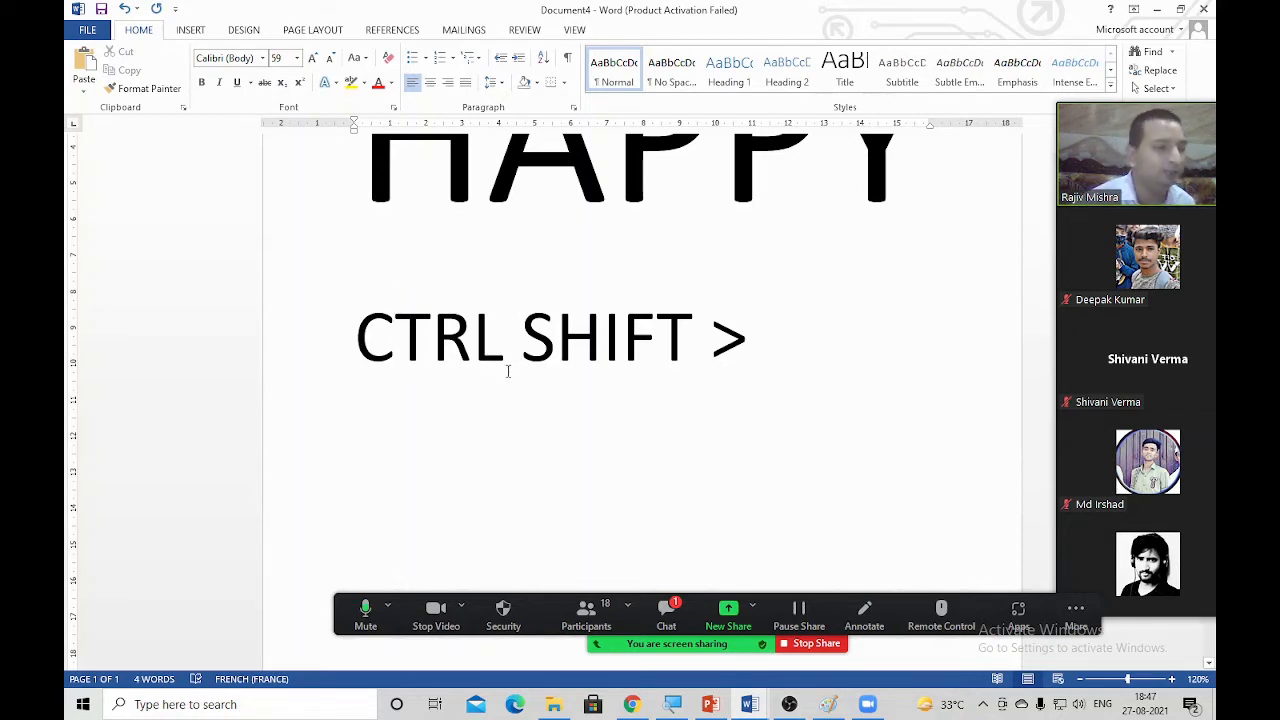
Step: Select the "HAPPY" line and examine its font size and the preset size list without applying a change
scroll(500, 380, "up", 3)
left_click_drag(936, 288, 280, 334)
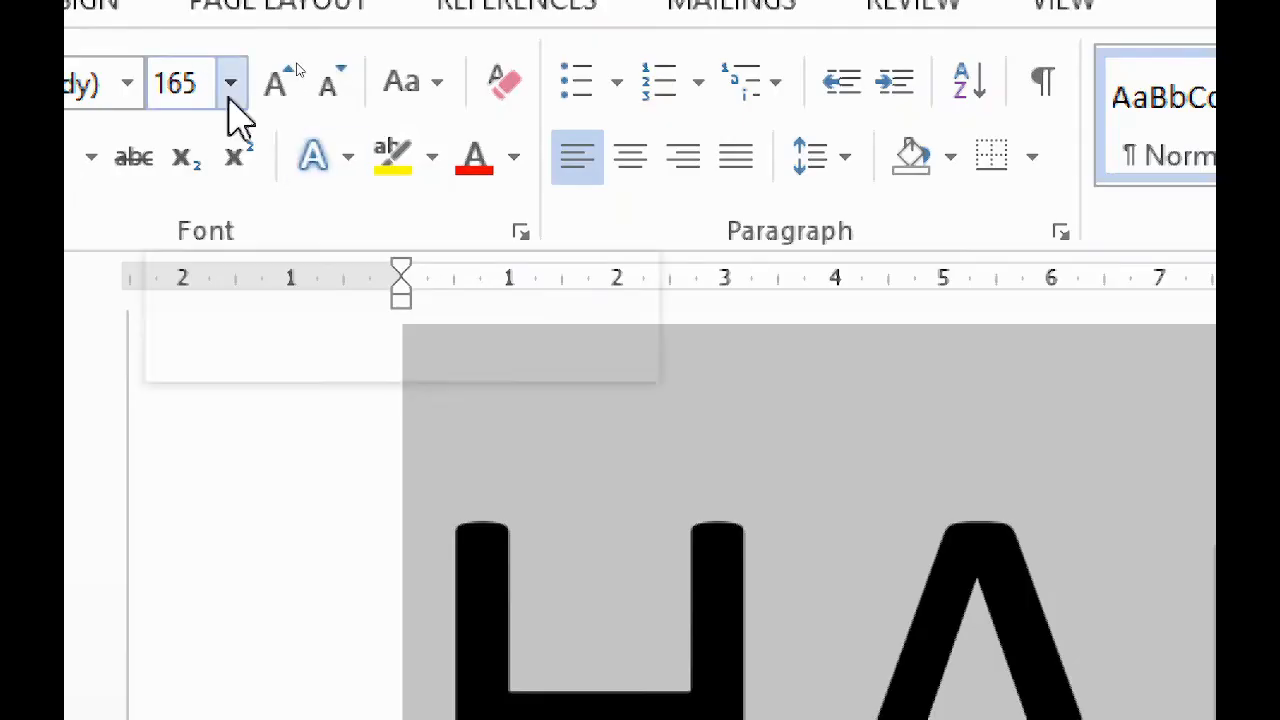
left_click(229, 99)
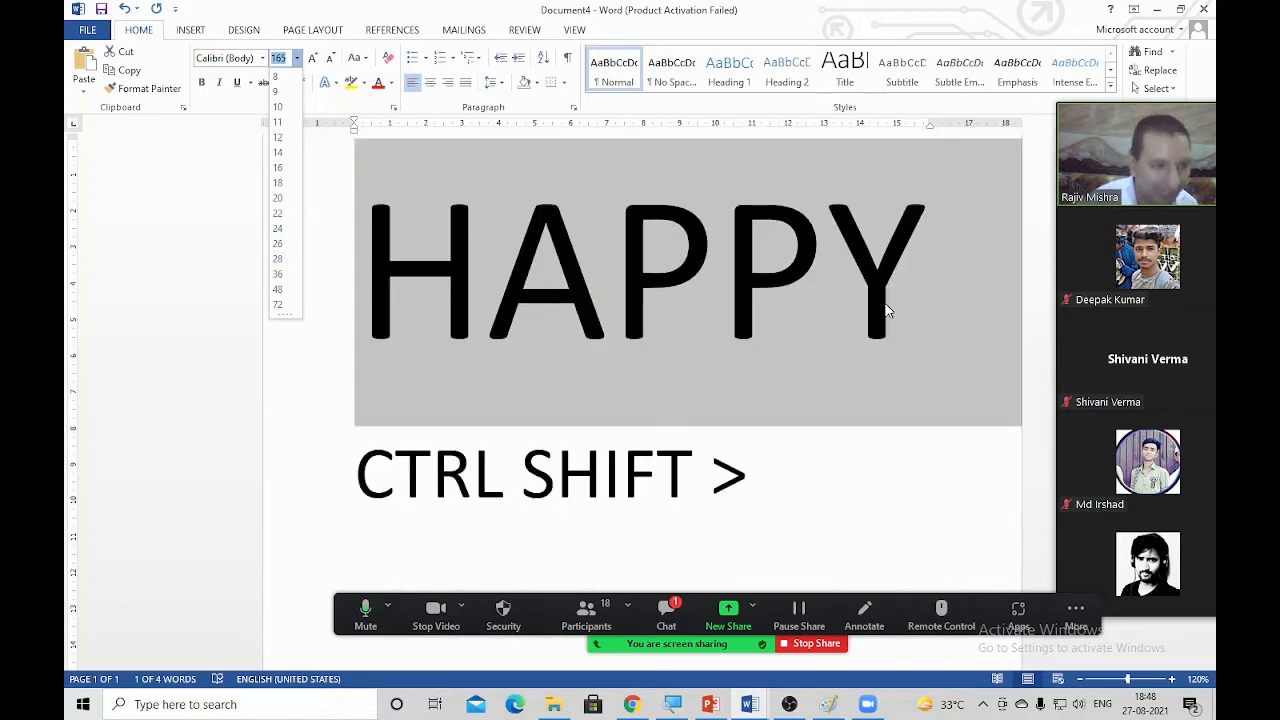
left_click(888, 311)
left_click(874, 366)
left_click_drag(886, 300, 365, 318)
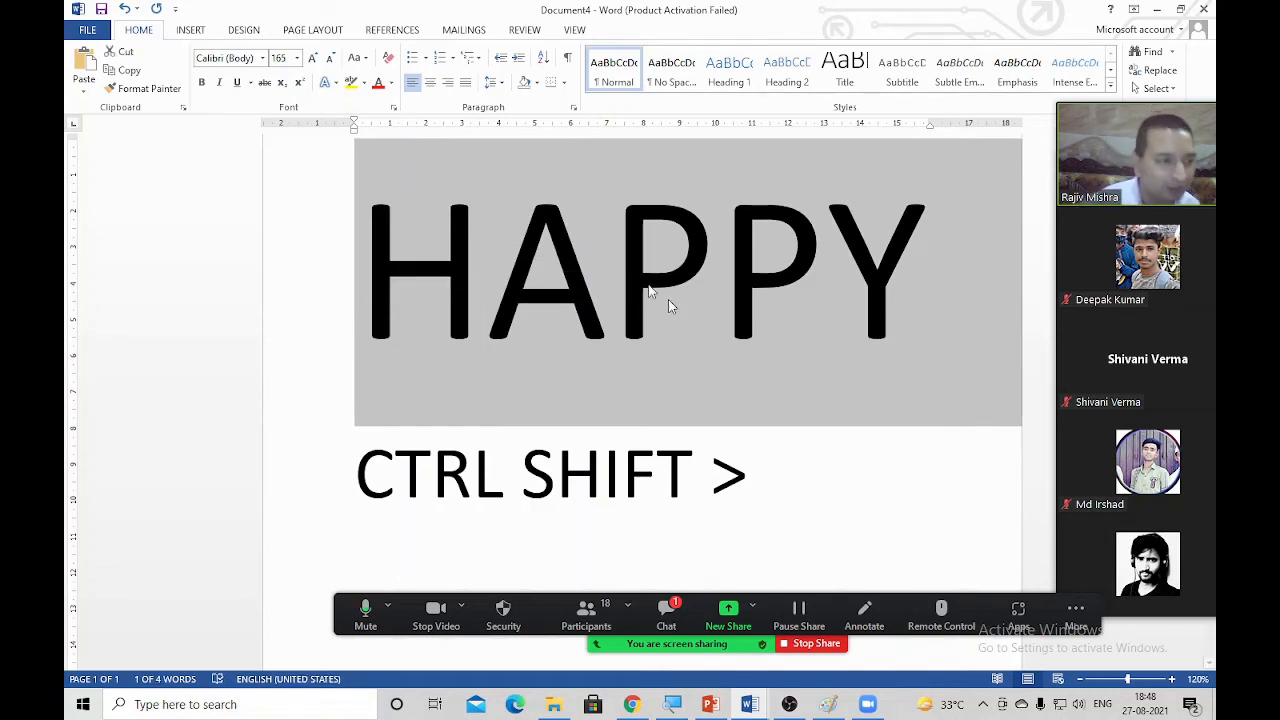
left_click(740, 393)
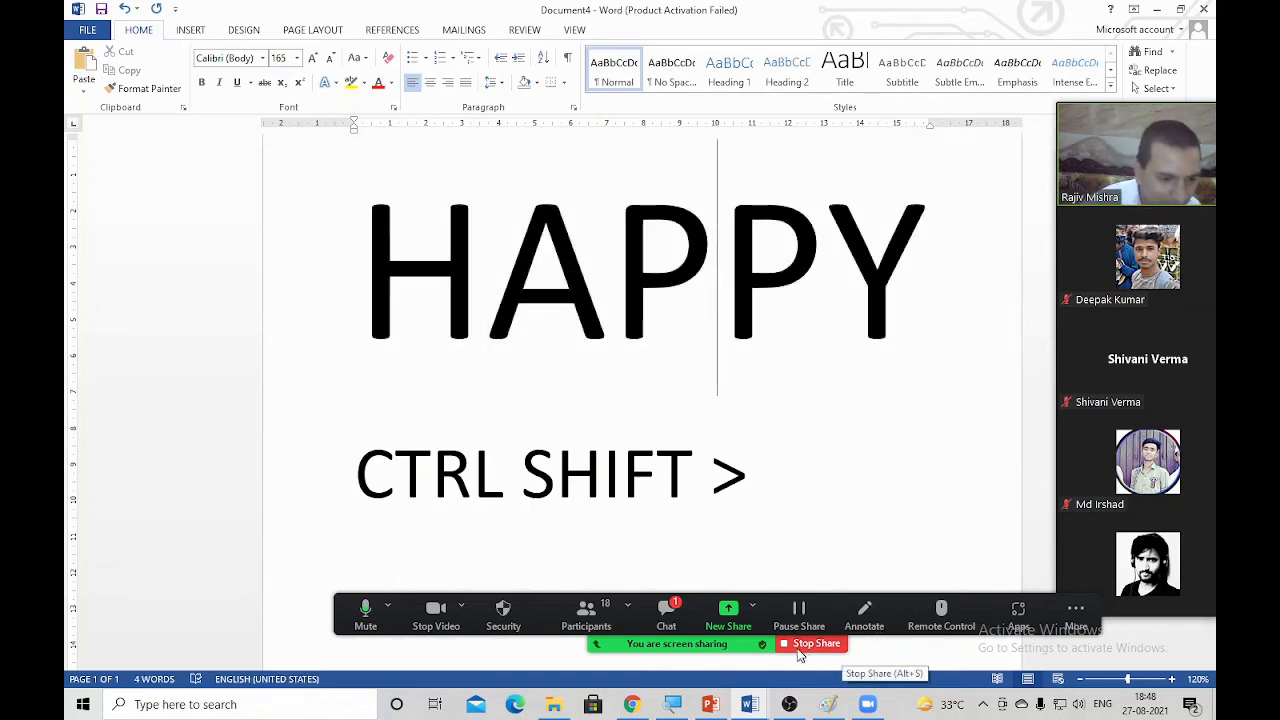
Step: Stop the screen share in the Zoom meeting and switch the camera video off and on again
left_click(798, 646)
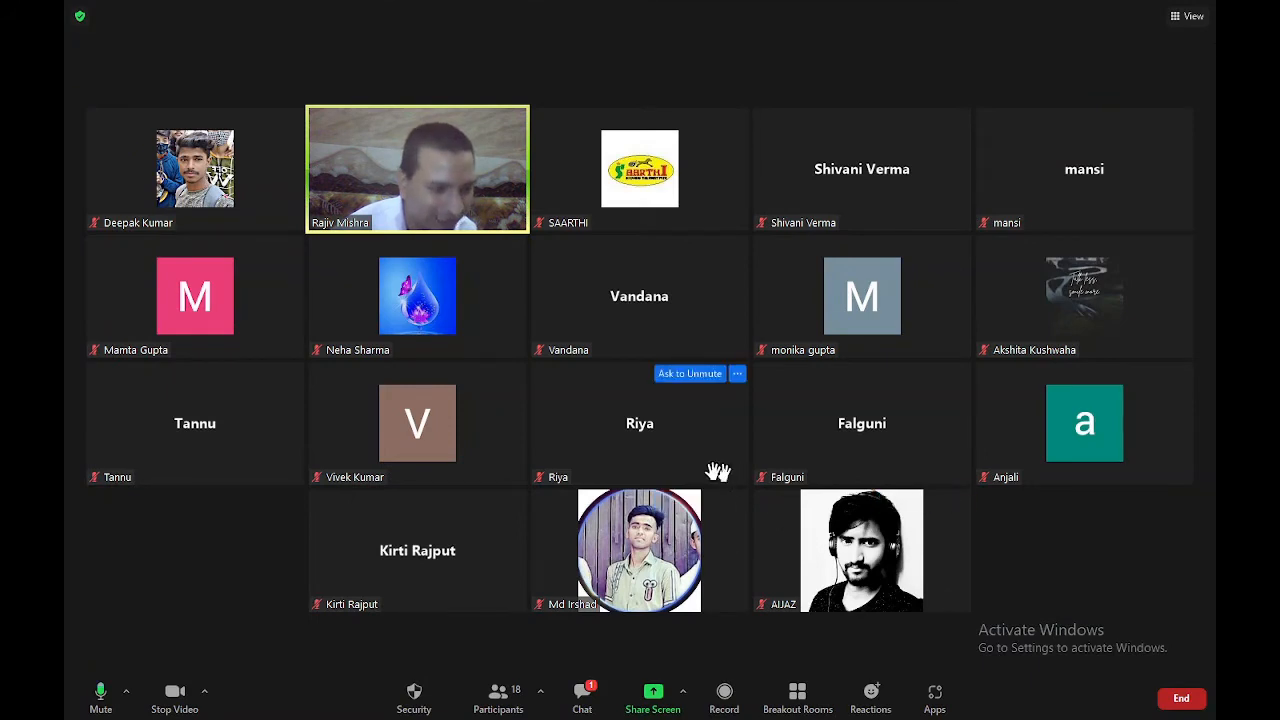
left_click(181, 698)
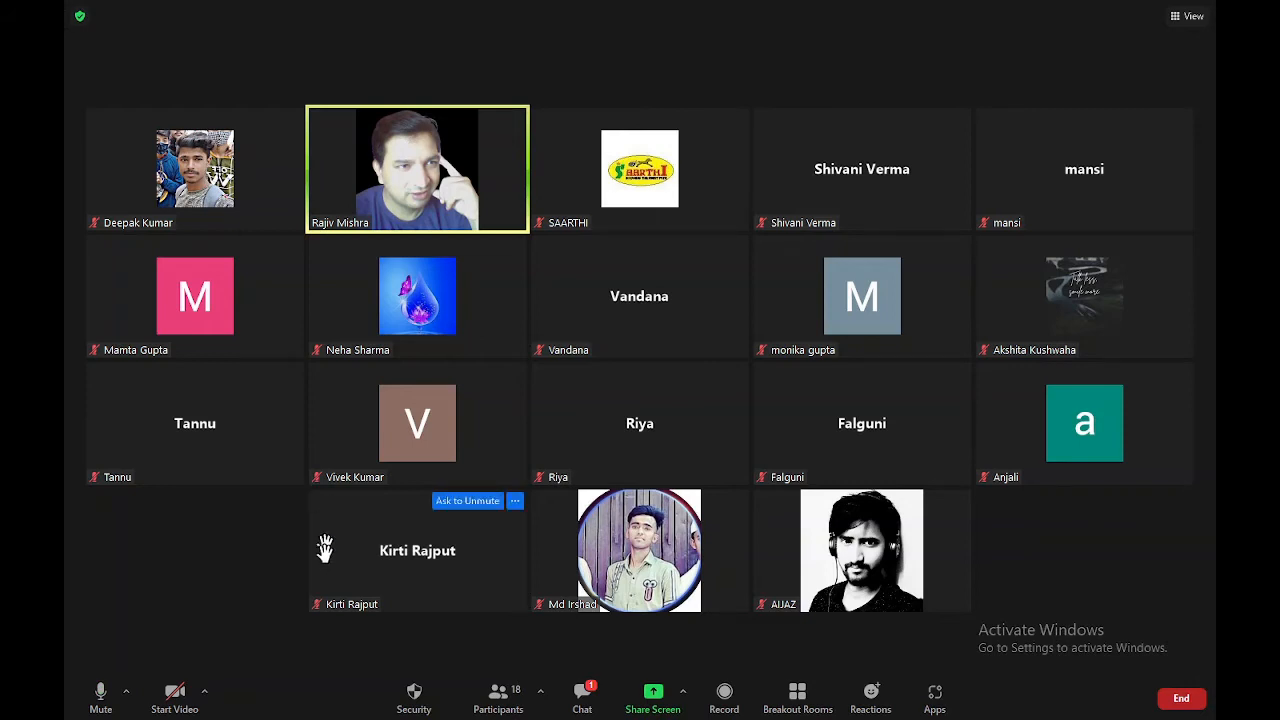
left_click(178, 692)
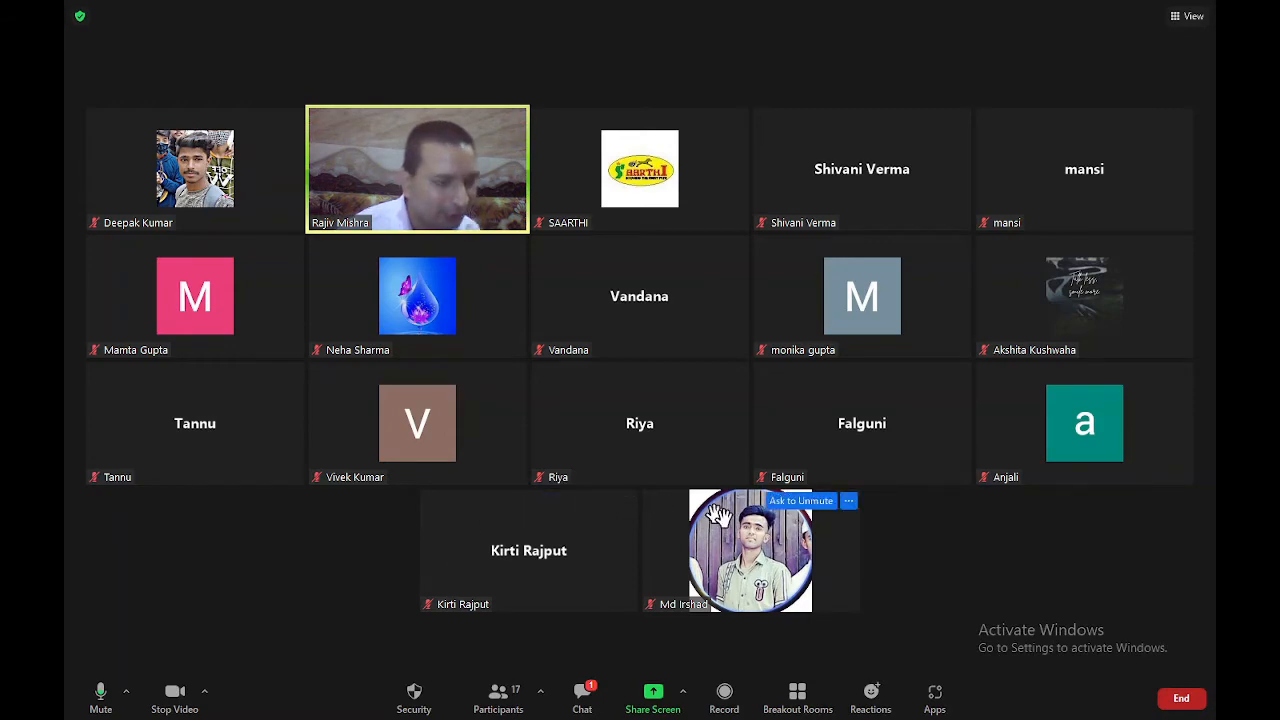
Step: Start a new screen share in the Zoom meeting showing the Document4 Word window
left_click(653, 697)
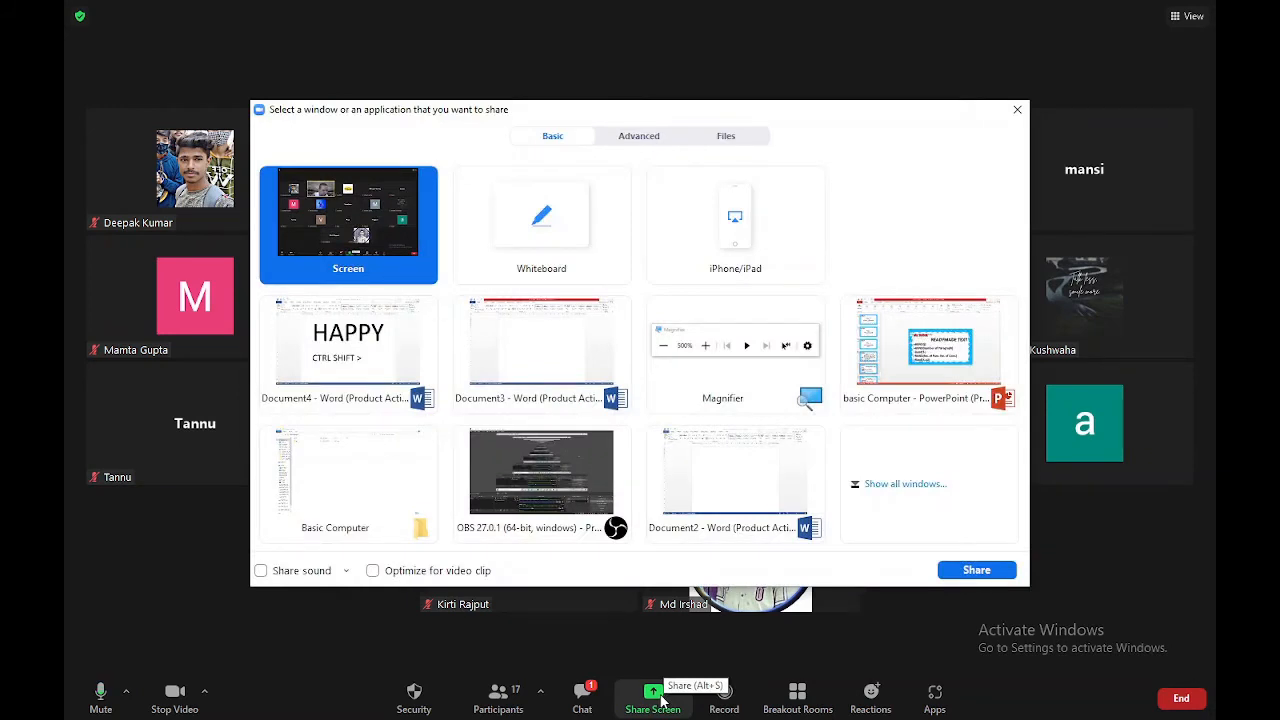
left_click(661, 701)
left_click(659, 713)
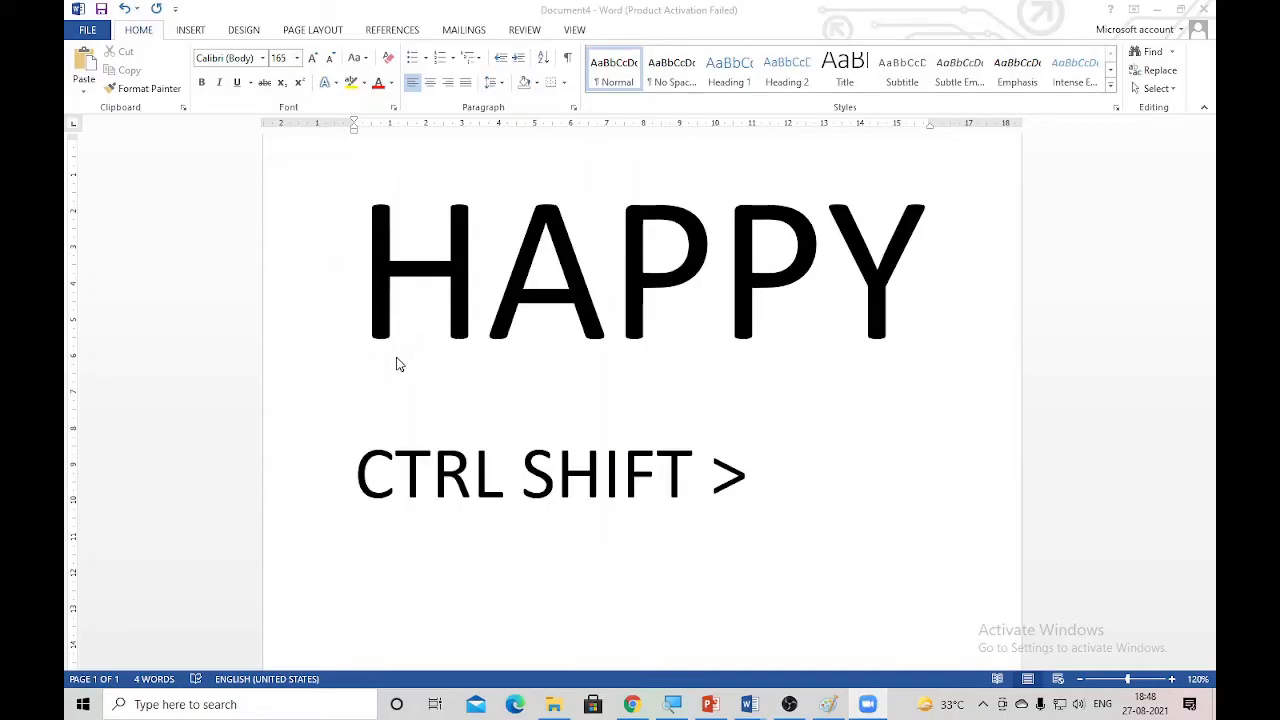
double_click(405, 375)
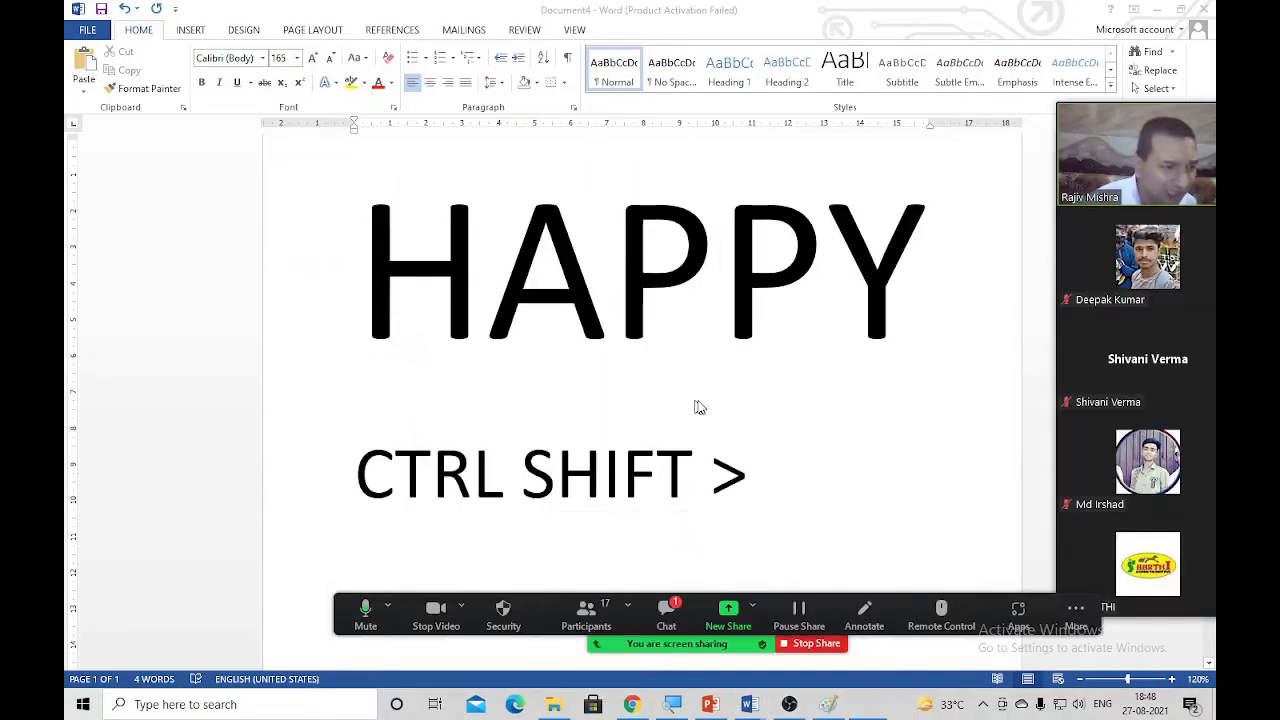
Step: Examine the "CTRL SHIFT >" line and its font size without changing the text
left_click_drag(776, 474, 524, 474)
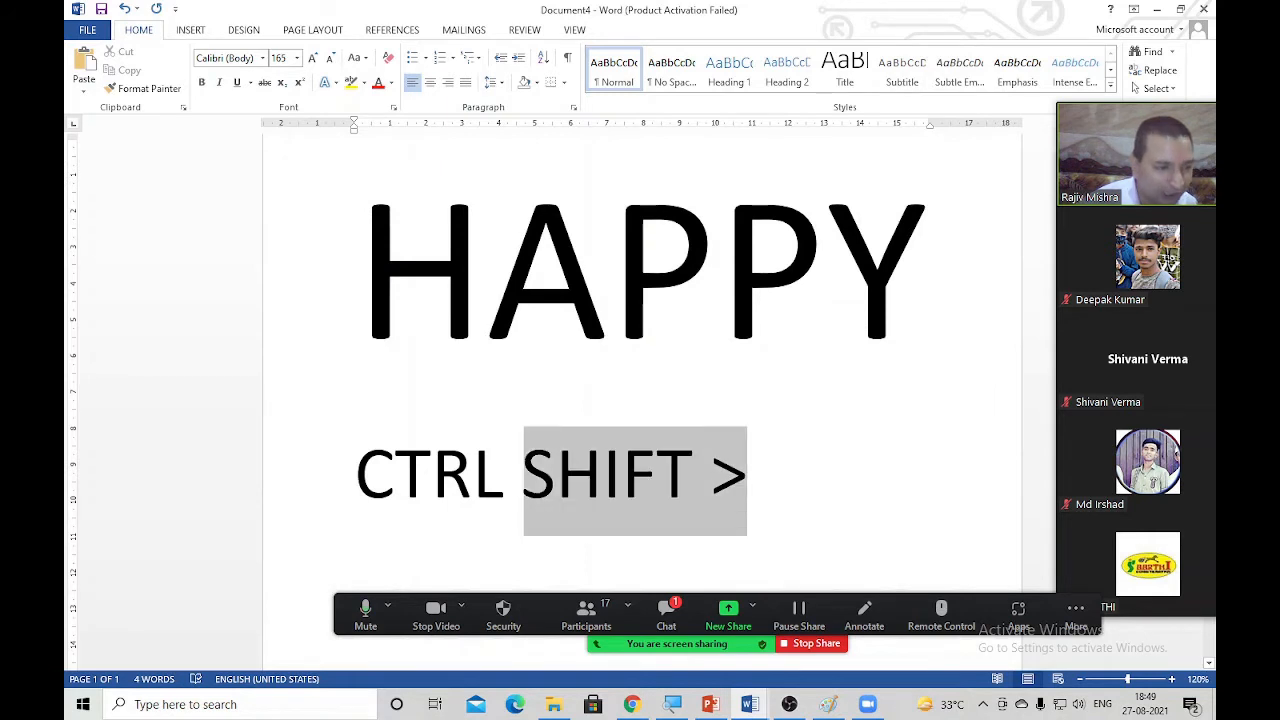
left_click(814, 380)
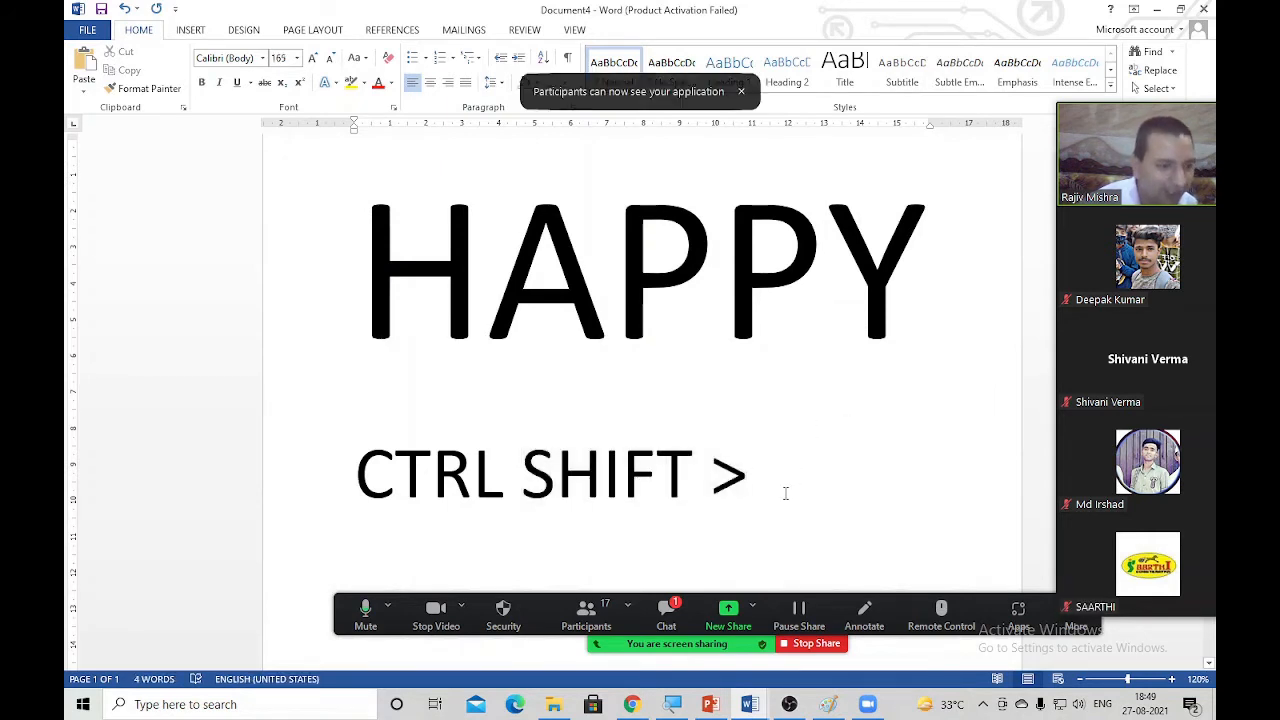
key("ctrl+shift")
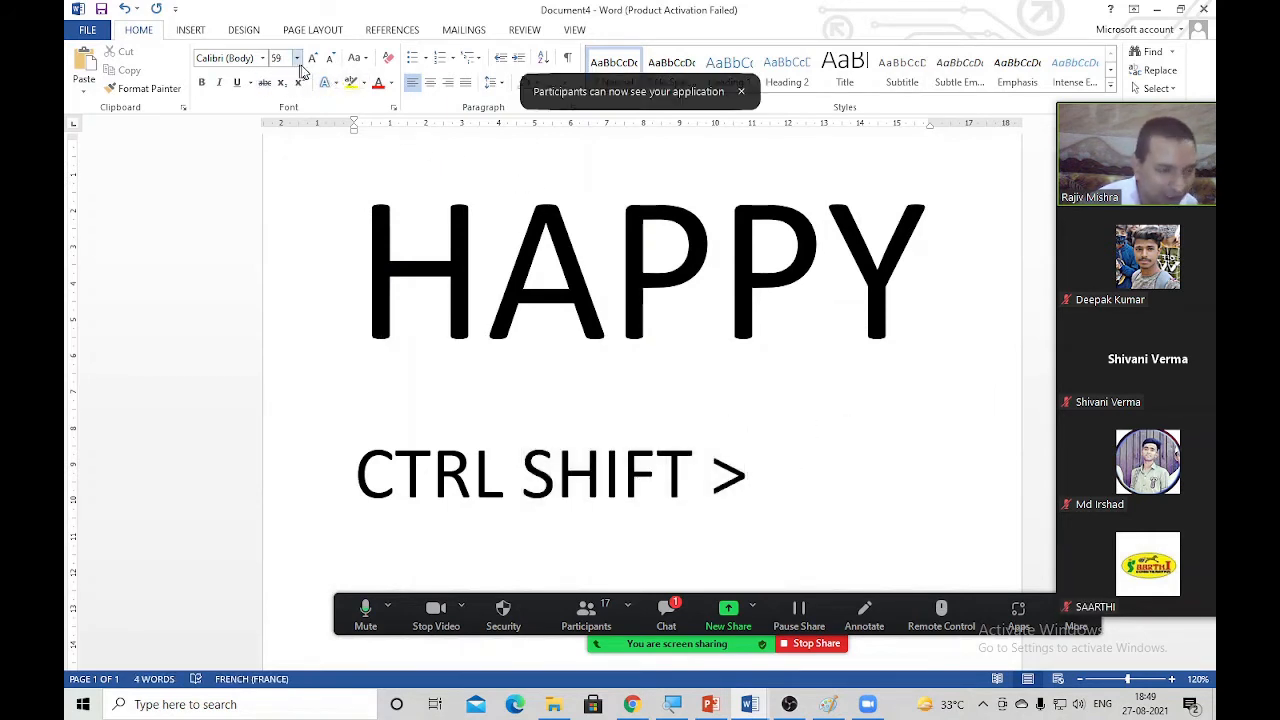
left_click(782, 487)
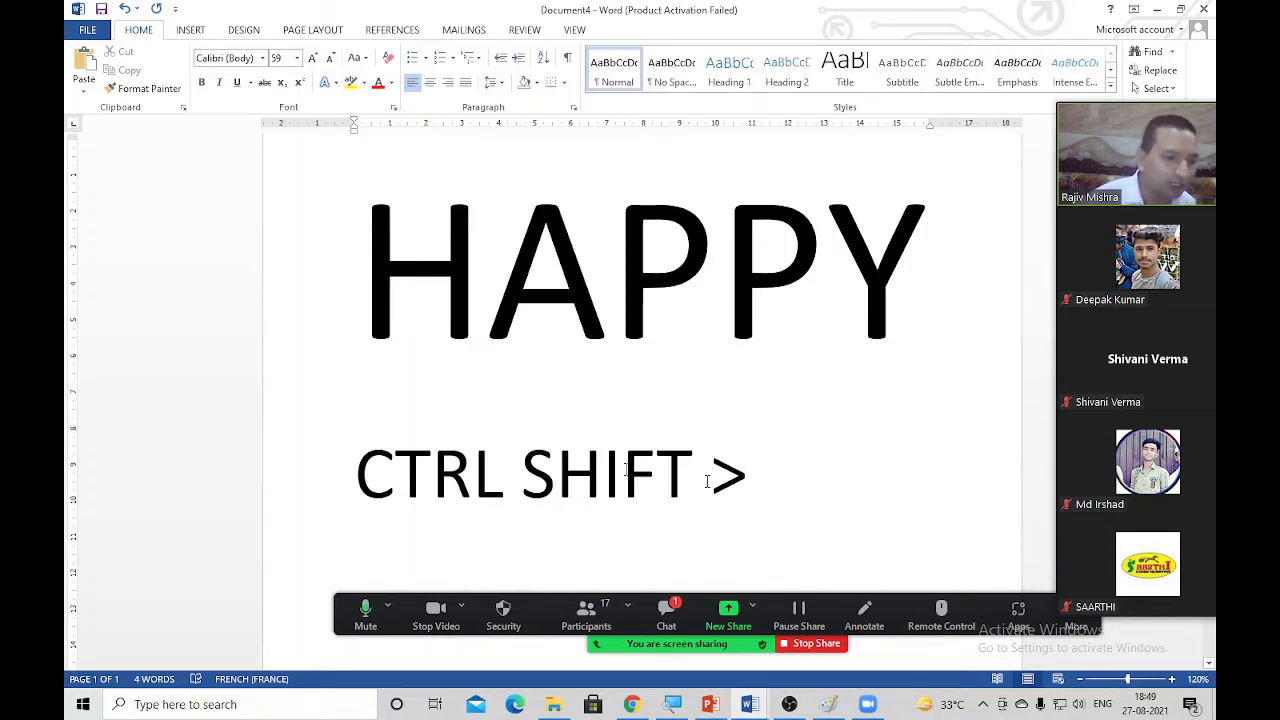
key("ctrl+a")
left_click(782, 530)
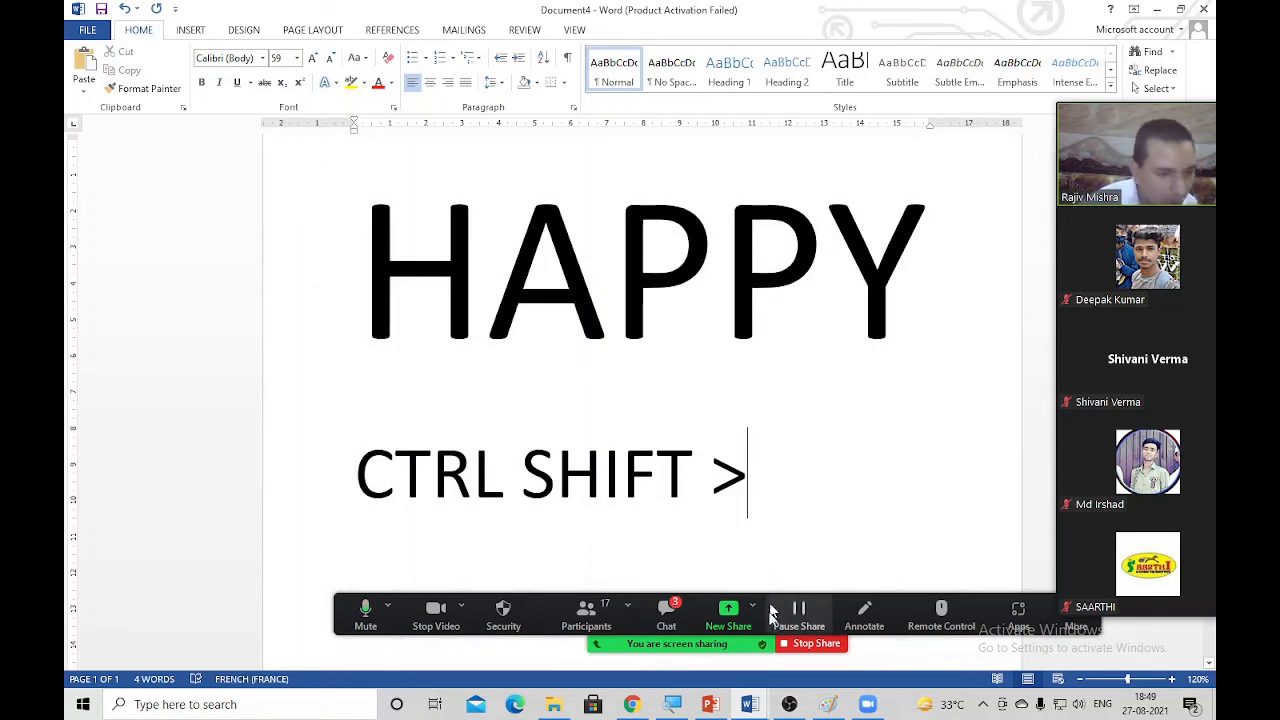
Step: Handwrite "CTRL D" in red over the shared document with the annotation Draw tool, and stop the screen share
left_click(864, 612)
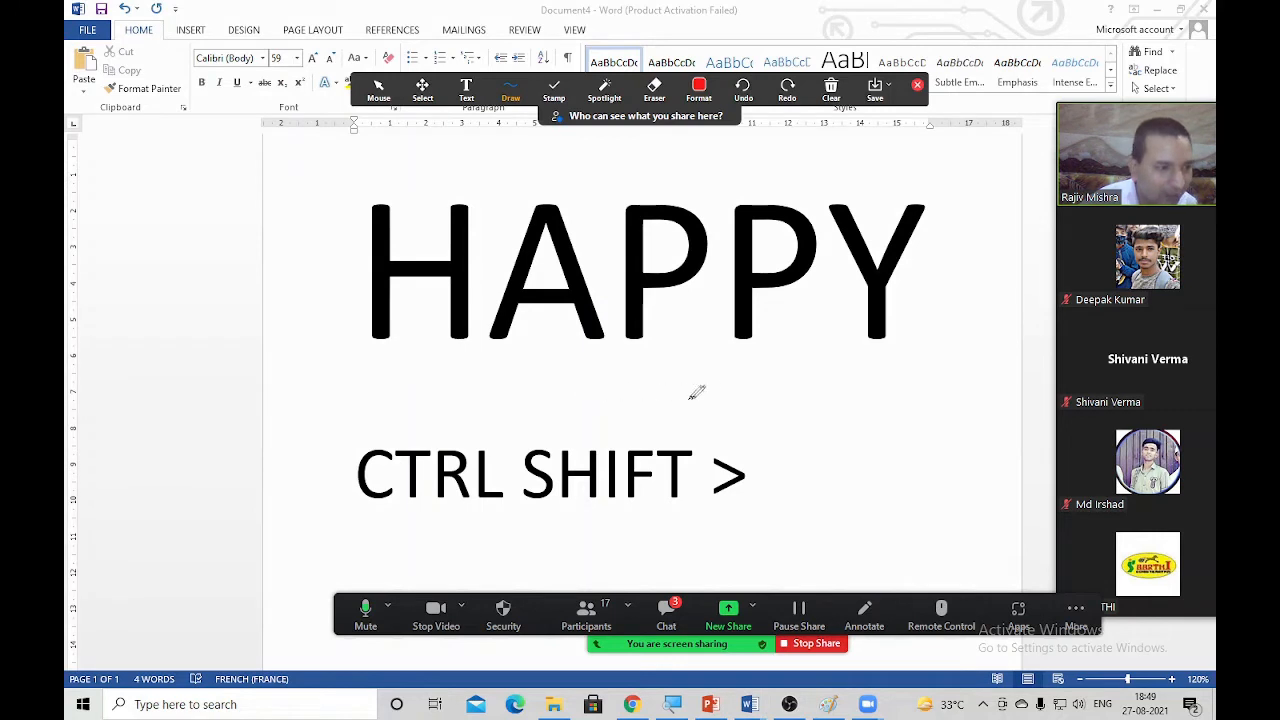
mouse_move(677, 377)
left_mouse_down()
mouse_move(663, 451)
mouse_move(720, 466)
left_mouse_up()
left_click_drag(760, 370, 776, 462)
mouse_move(736, 380)
left_mouse_down()
mouse_move(830, 336)
mouse_move(840, 452)
left_mouse_up()
mouse_move(846, 366)
left_mouse_down()
mouse_move(886, 352)
mouse_move(894, 434)
left_mouse_up()
mouse_move(938, 340)
left_mouse_down()
mouse_move(932, 385)
mouse_move(984, 405)
left_mouse_up()
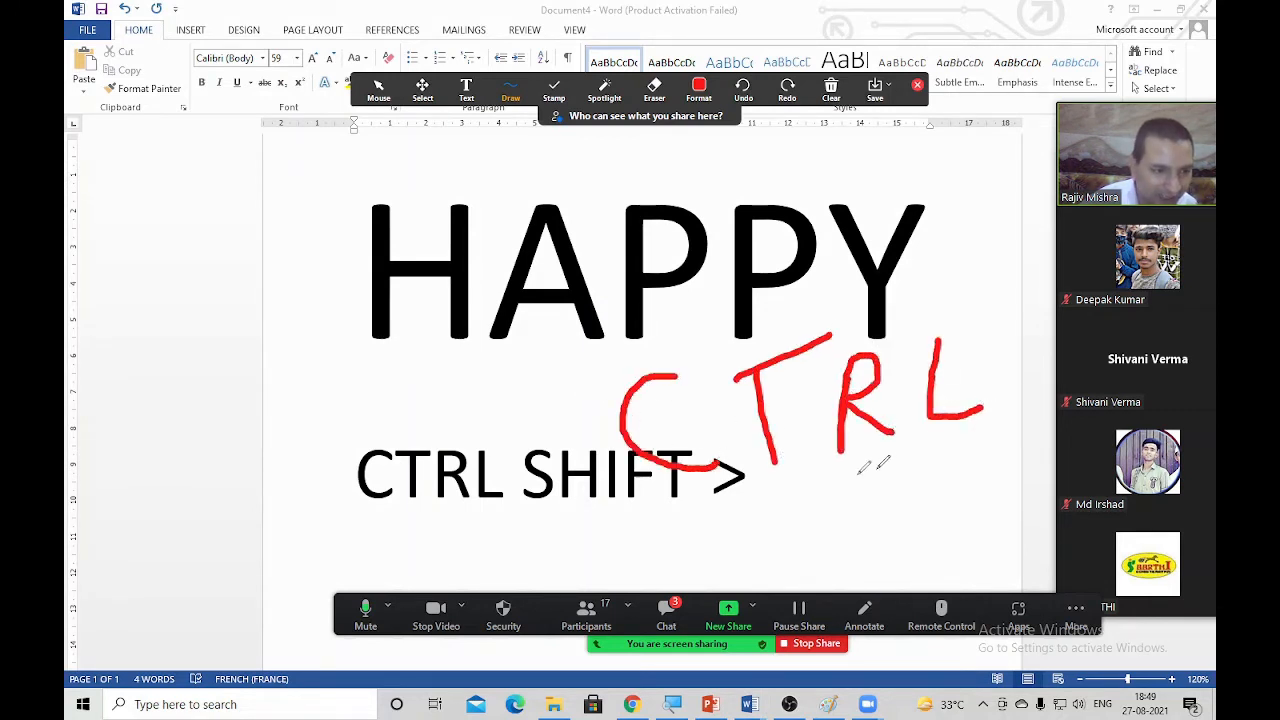
mouse_move(792, 478)
left_mouse_down()
mouse_move(799, 561)
mouse_move(866, 540)
mouse_move(798, 562)
left_mouse_up()
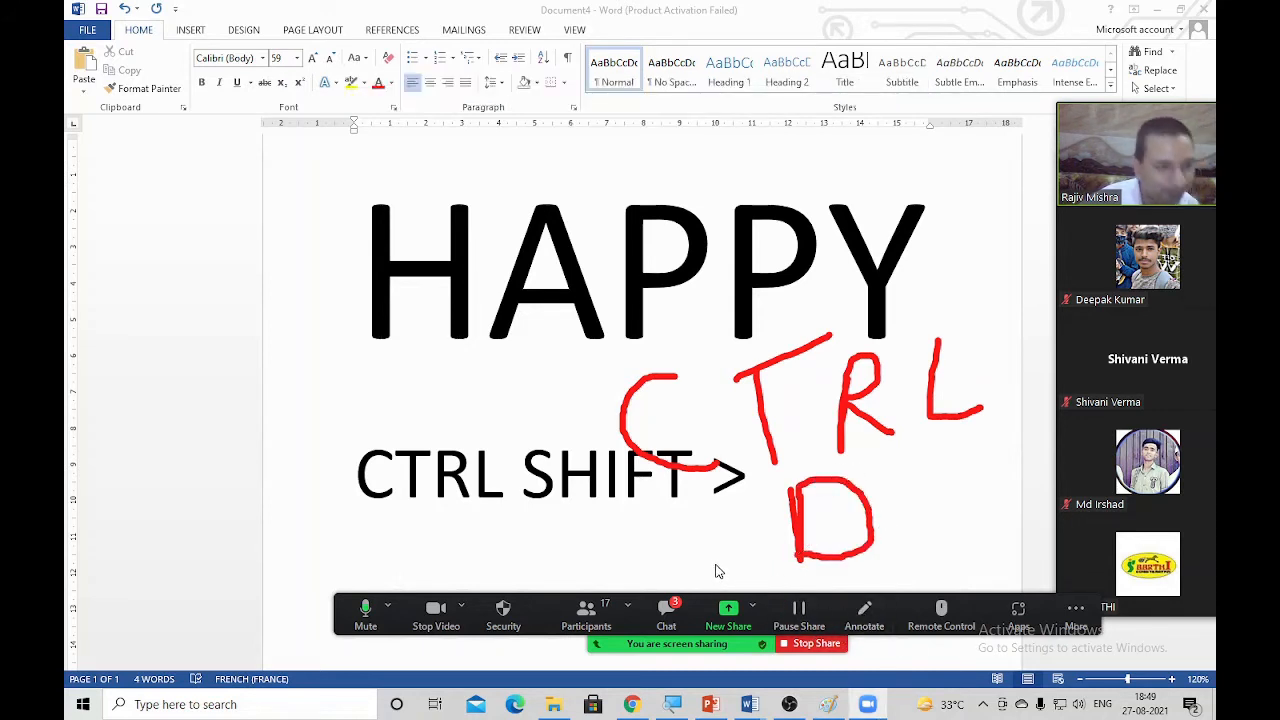
left_click(826, 646)
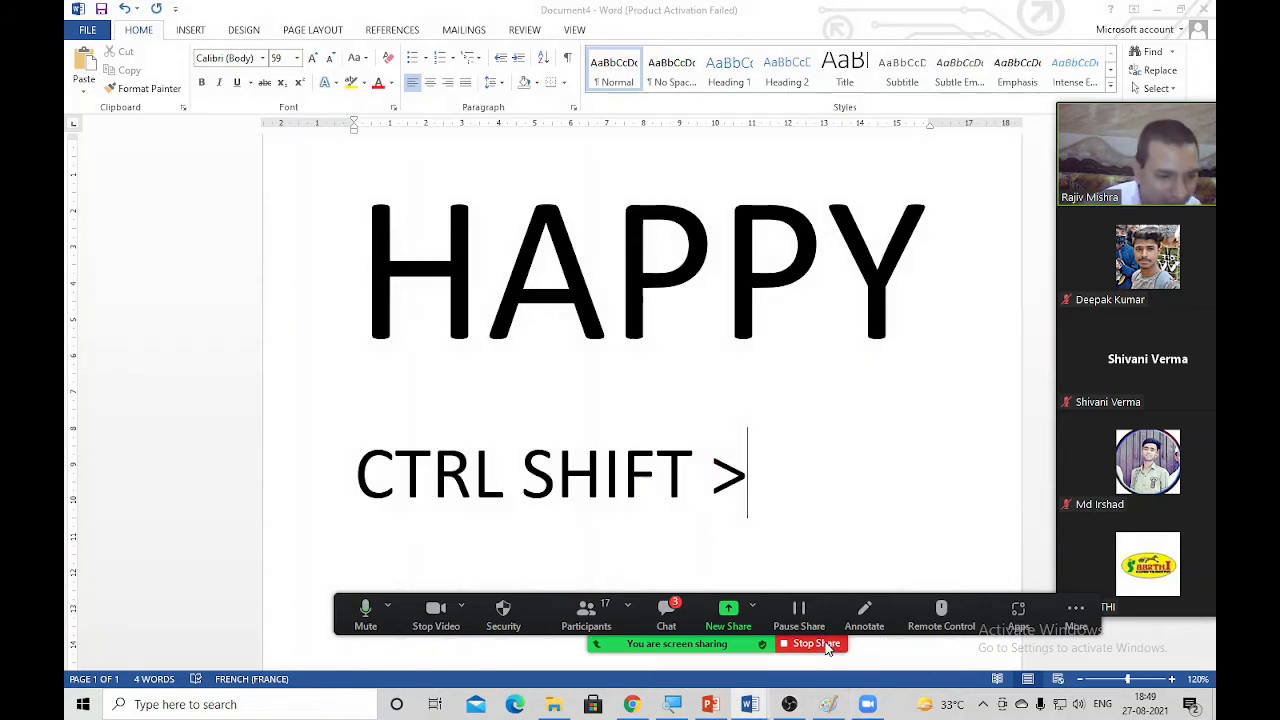
Step: Share the Document4 Word window in the Zoom meeting and show the Font dialog without changing any setting
left_click(652, 695)
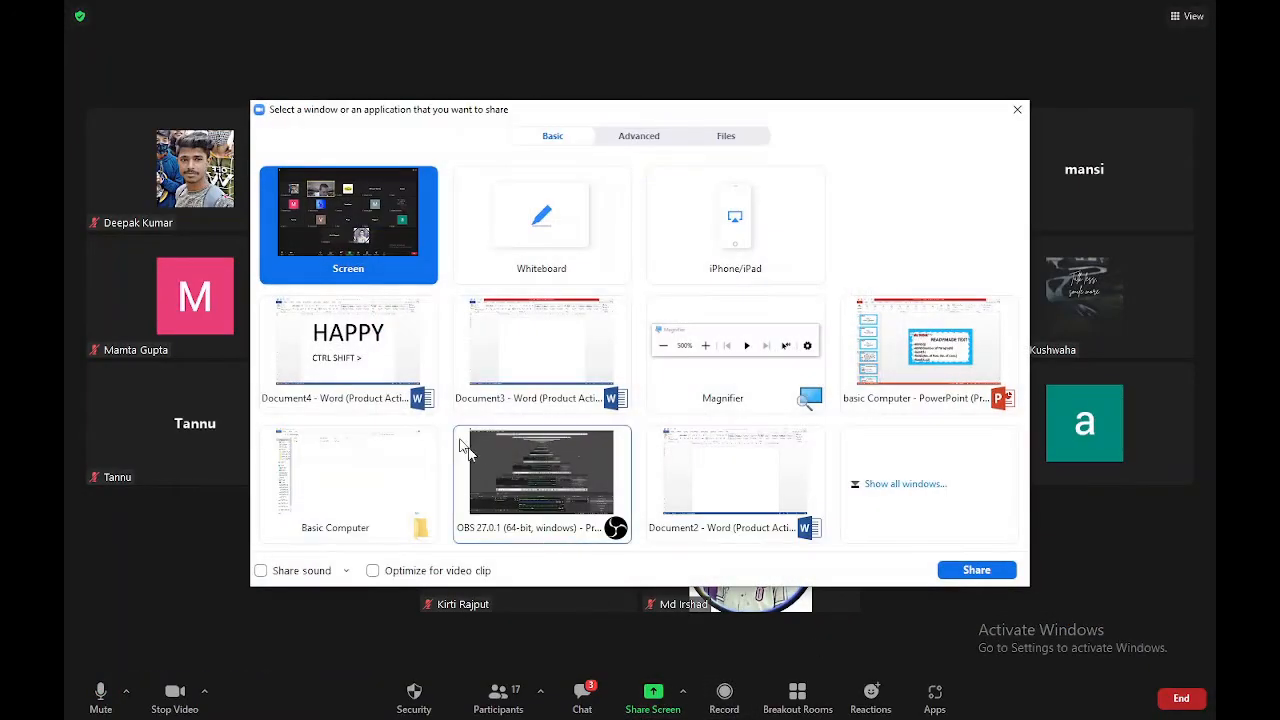
double_click(350, 349)
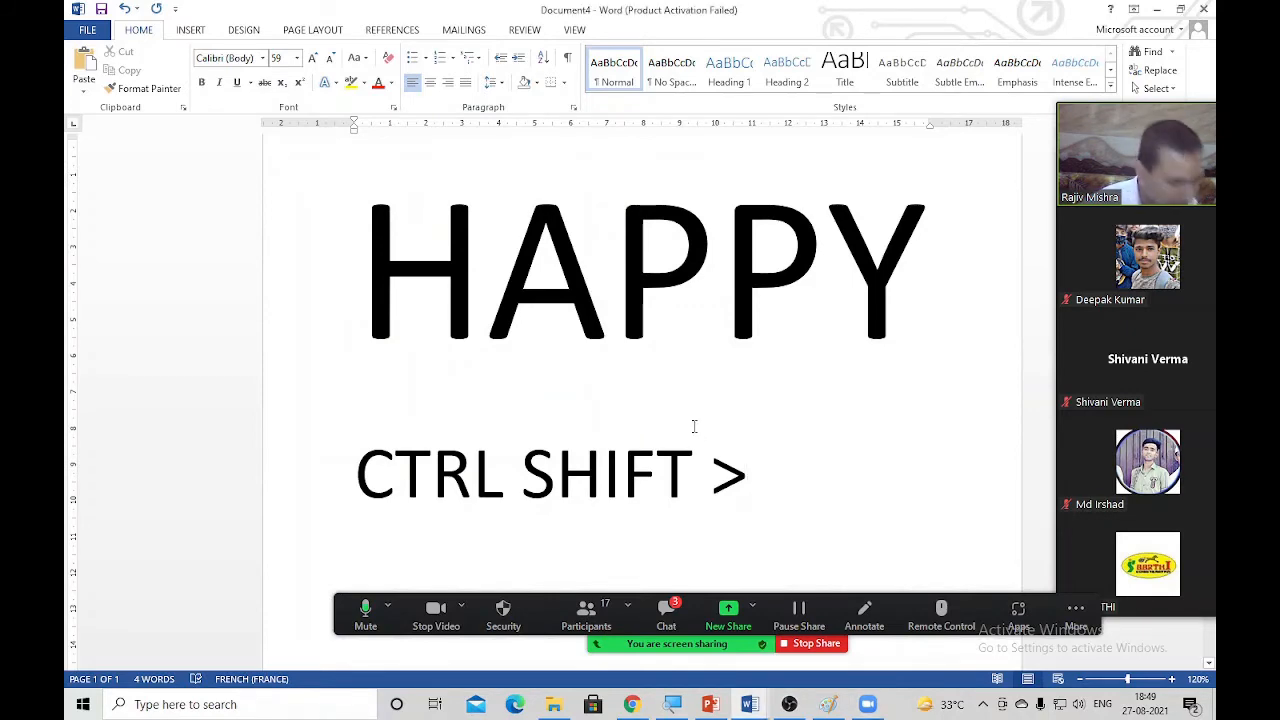
key("ctrl+d")
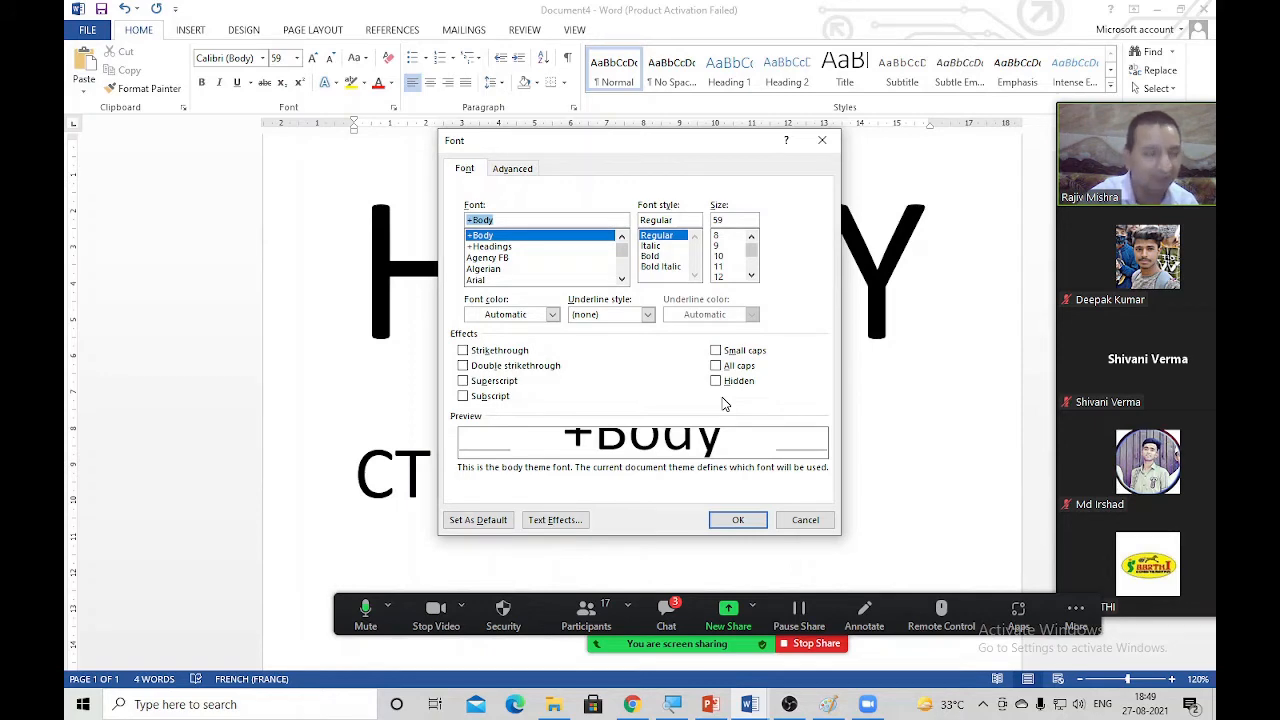
left_click(825, 148)
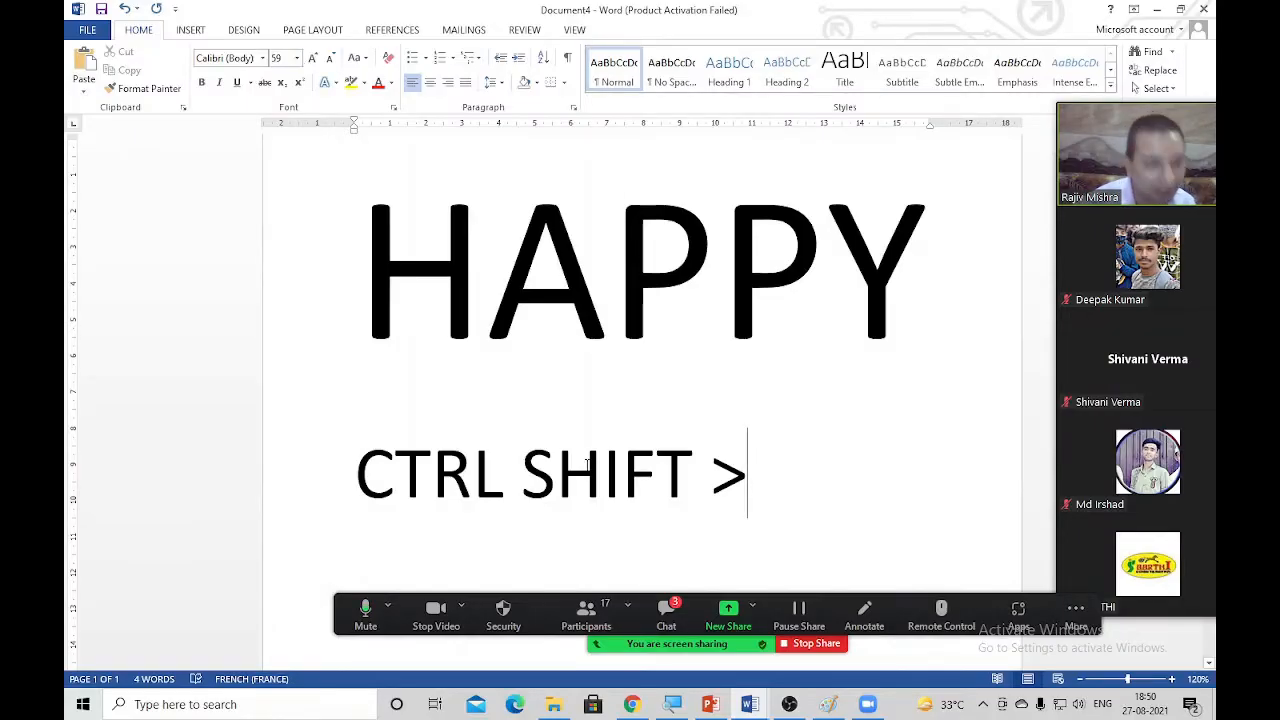
Step: Stop the screen share and switch to the Document4 Word window
left_click(805, 644)
key("alt+Tab")
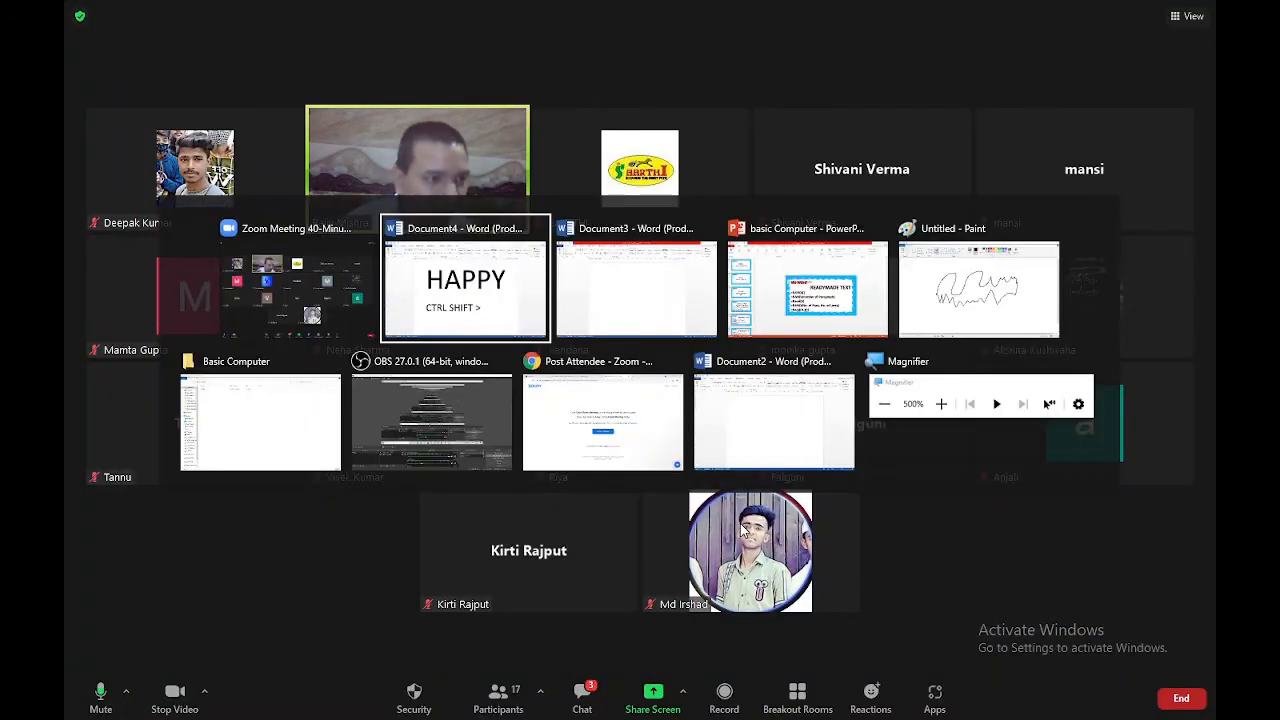
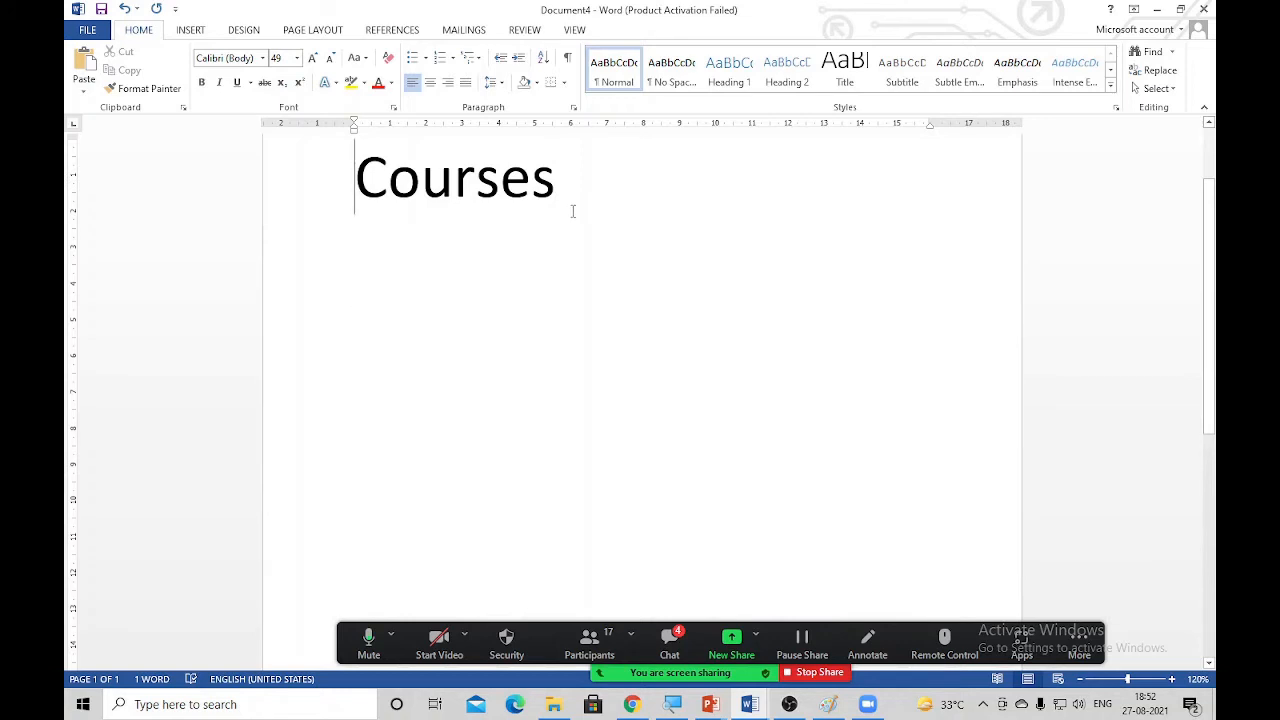
Step: Replace the word "Courses" with the heading "Qualification" and add a bulleted line "10th passed from CBSE" below it
triple_click(573, 211)
type("Qua")
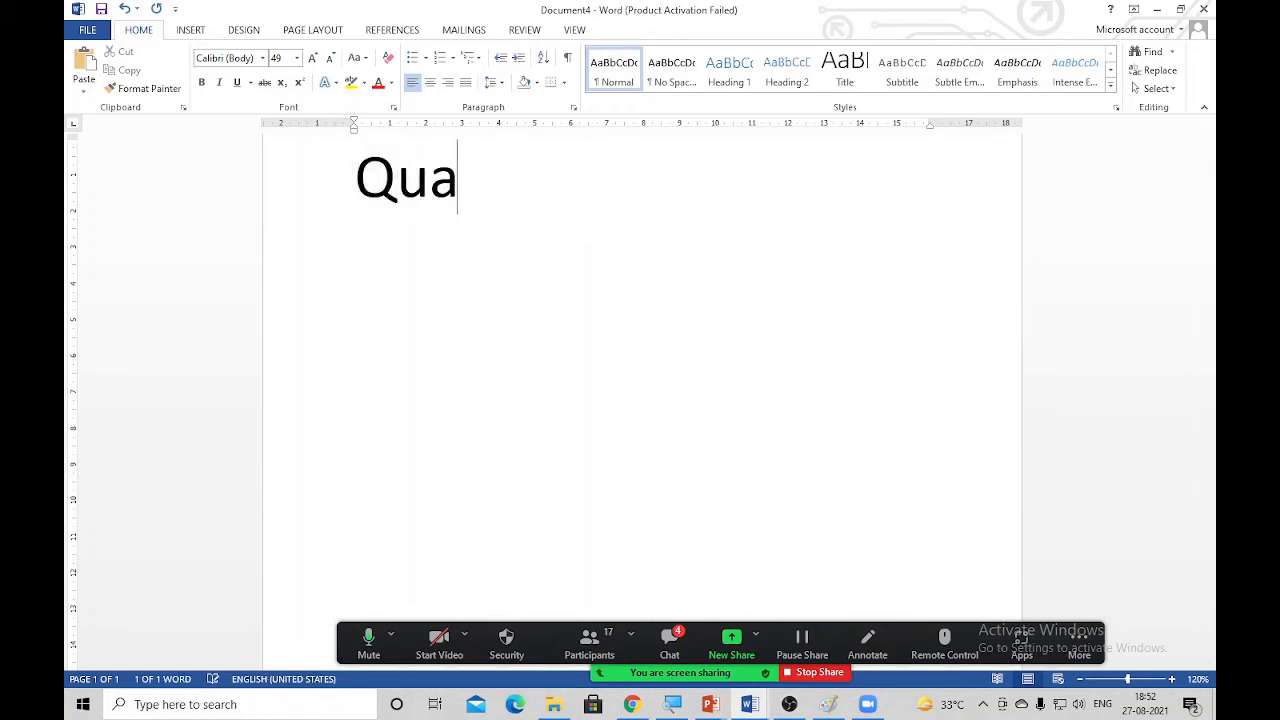
type("lificat")
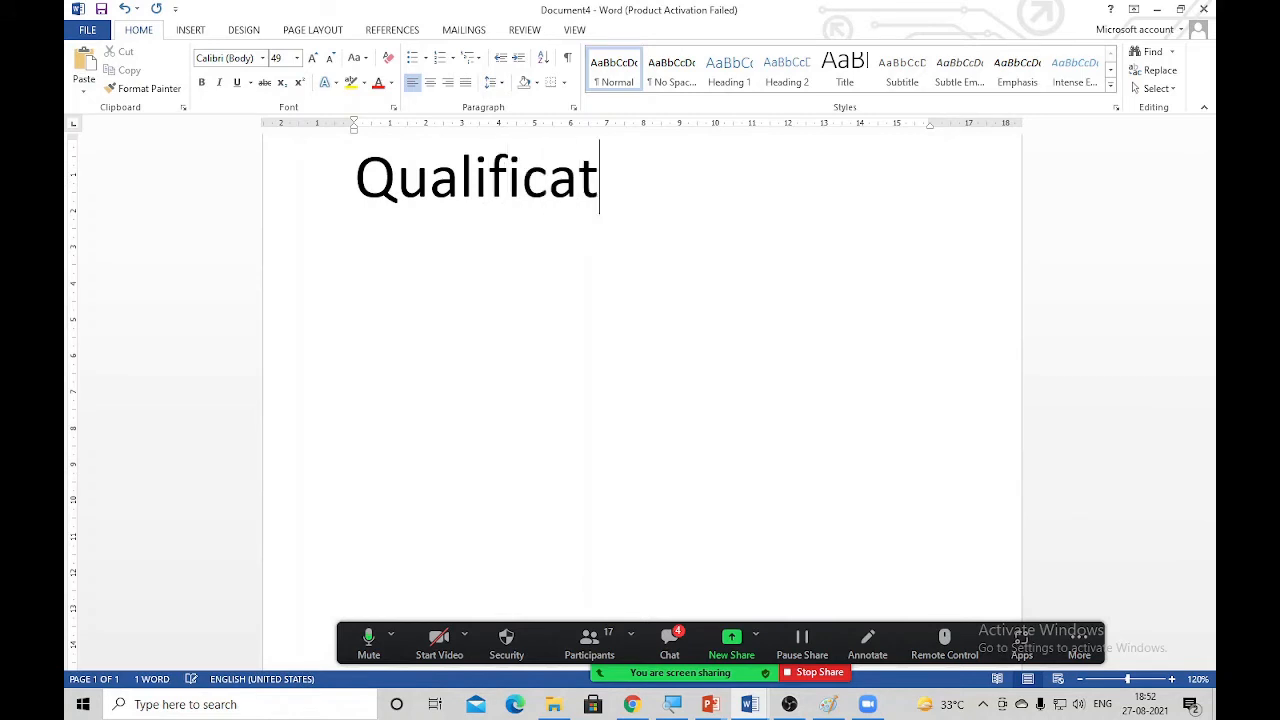
type("ion")
key("Return")
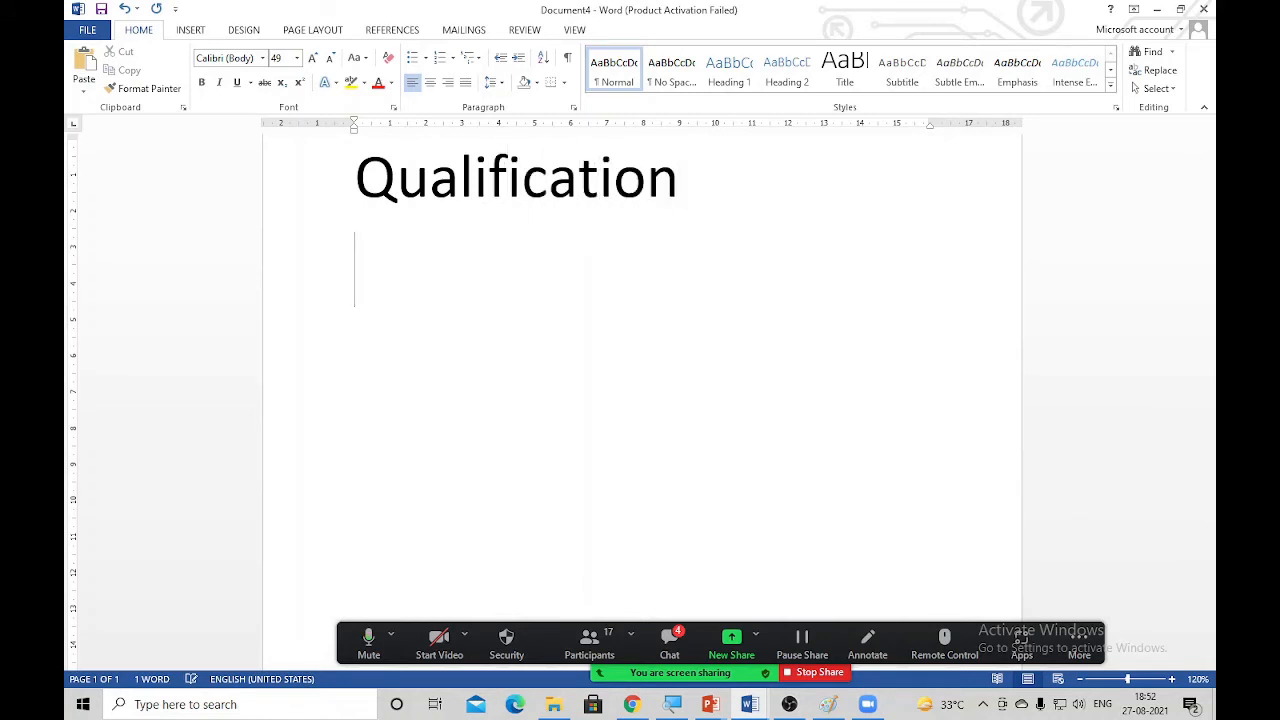
key("ctrl+shift+l")
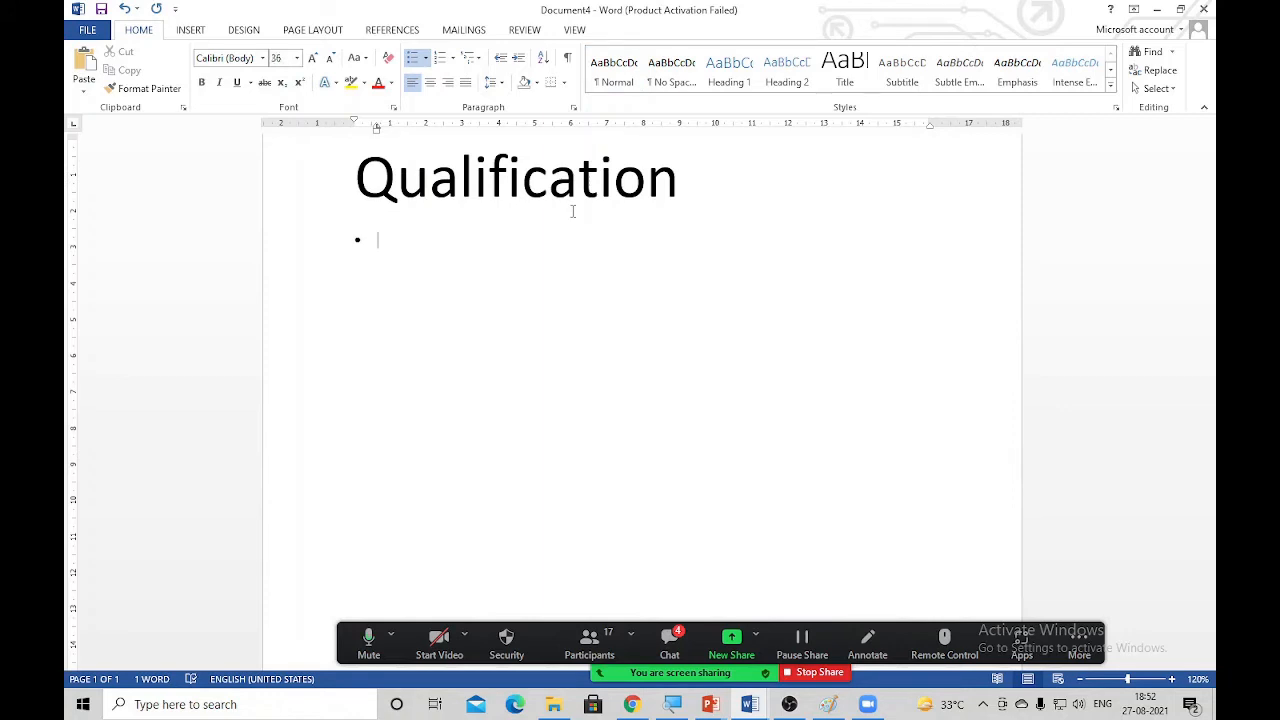
type("10th passed from CBSE")
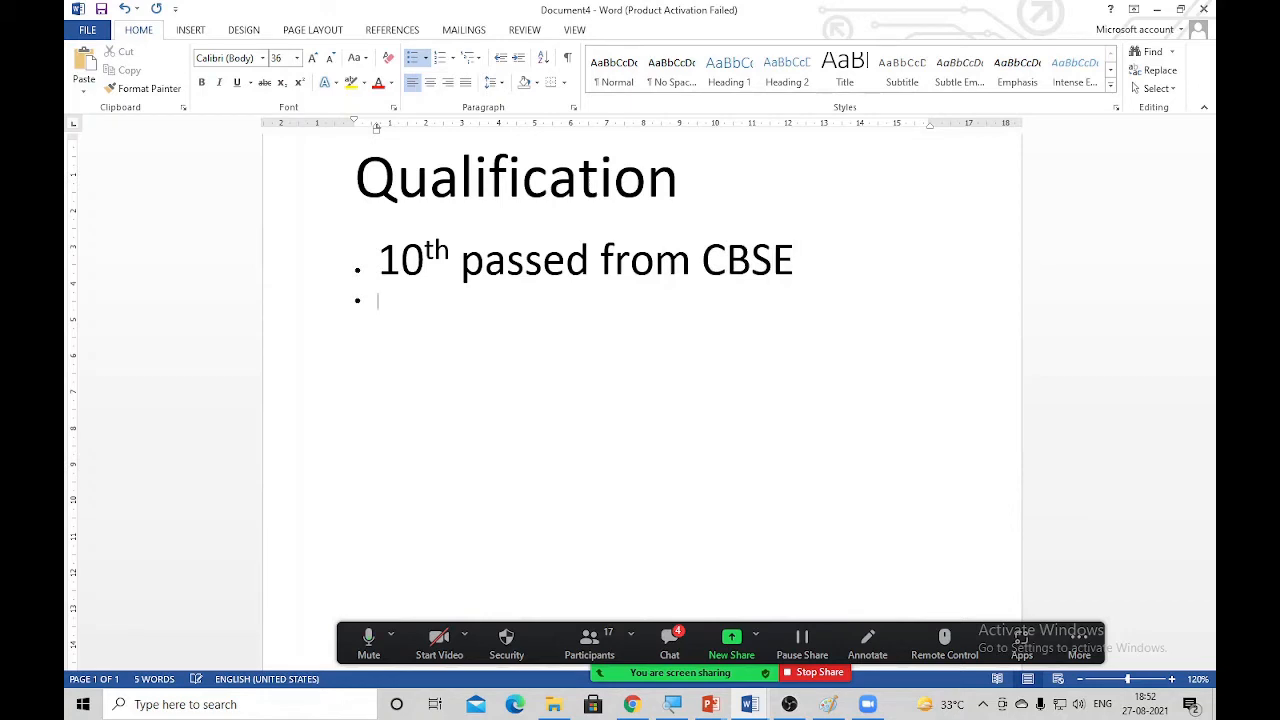
Step: Increase the font size of the bulleted line "10th passed from CBSE" to 42 points
key("ctrl+a")
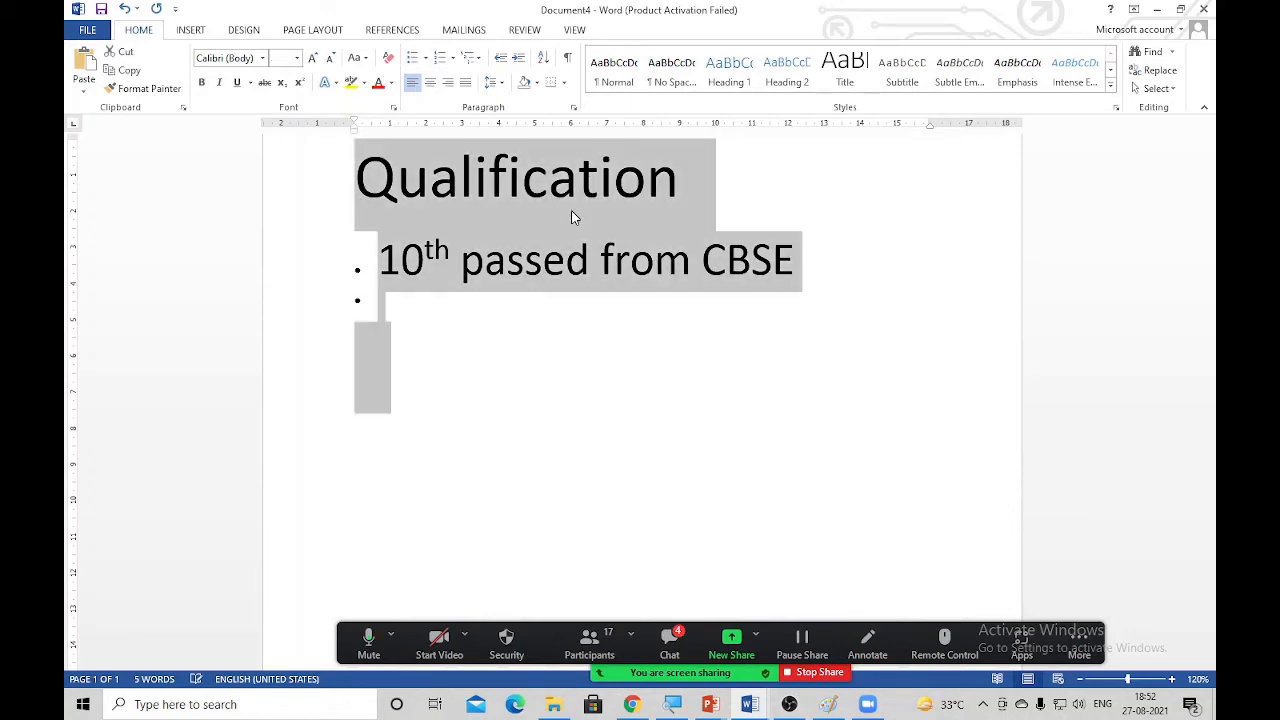
left_click(621, 326)
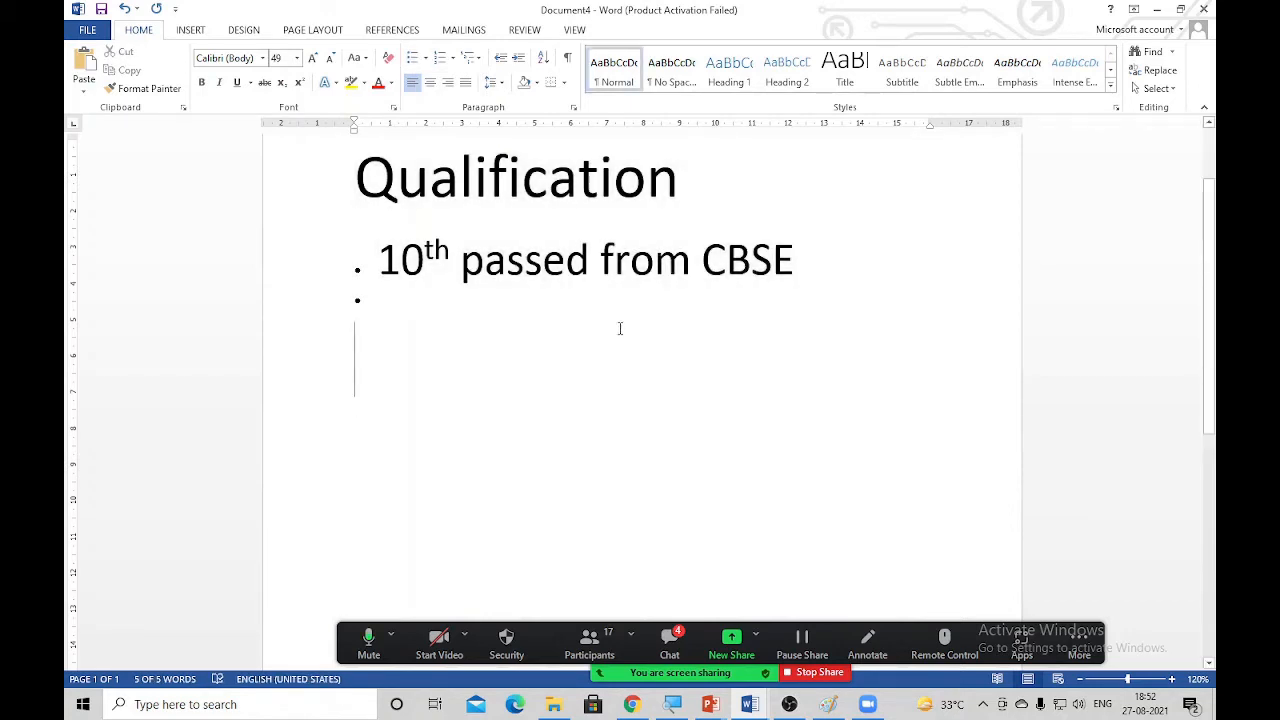
left_click(826, 269)
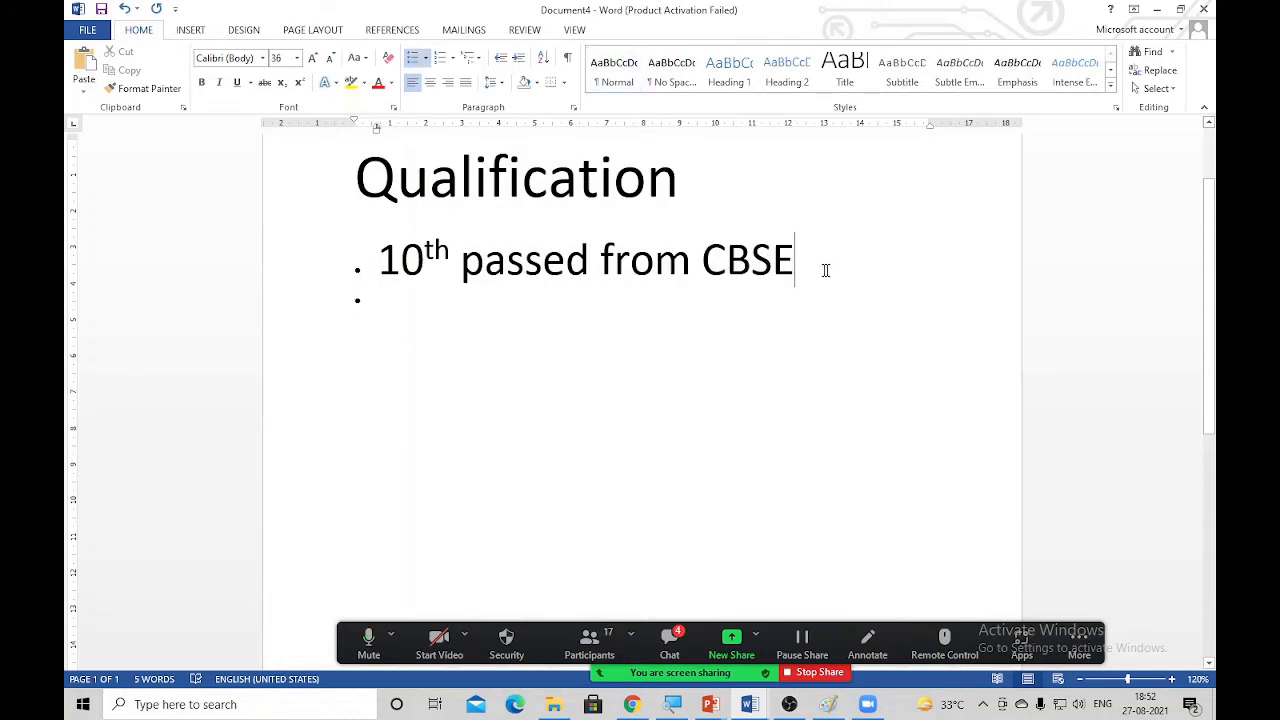
triple_click(794, 263)
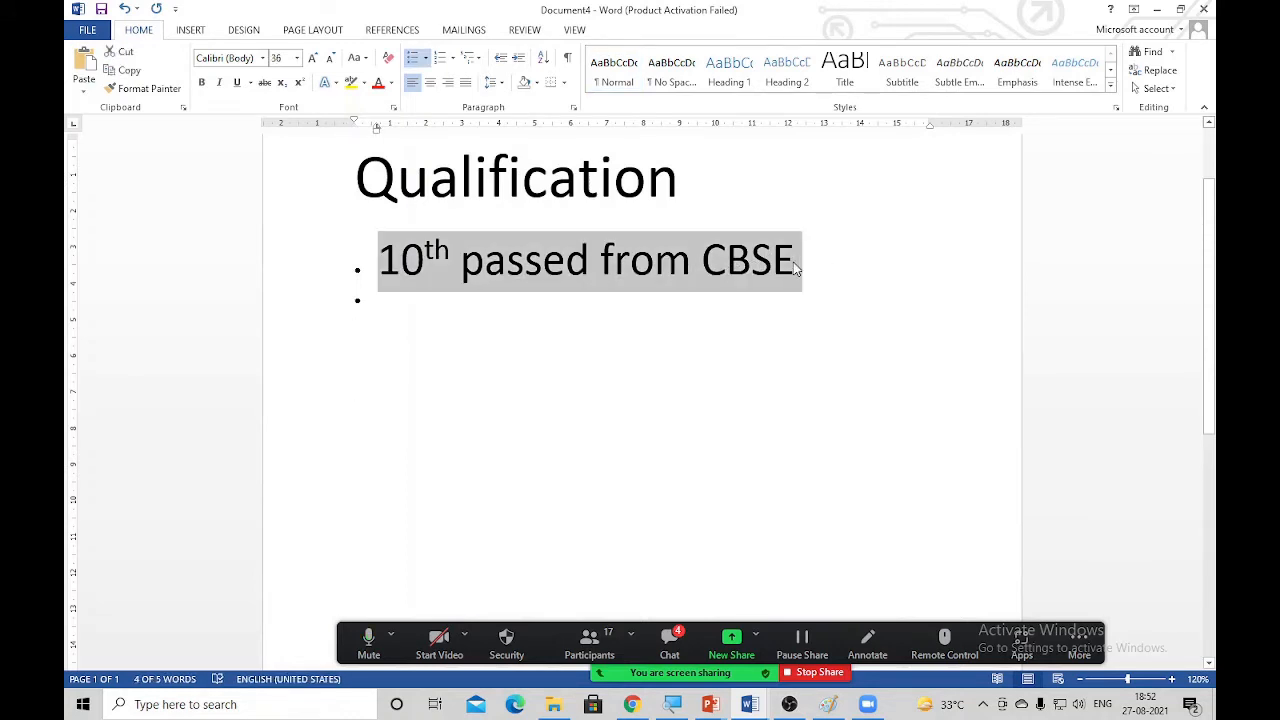
key("ctrl+z")
key("ctrl+bracketright")
key("ctrl+bracketright")
key("ctrl+bracketright")
key("ctrl+bracketright")
key("ctrl+bracketright")
key("ctrl+bracketright")
key("ctrl+bracketright")
key("ctrl+bracketright")
key("ctrl+bracketright")
key("ctrl+bracketright")
key("ctrl+bracketright")
key("ctrl+bracketright")
key("ctrl+bracketright")
key("ctrl+bracketright")
key("ctrl+bracketright")
key("ctrl+bracketright")
key("ctrl+bracketright")
key("ctrl+bracketright")
key("ctrl+bracketright")
key("ctrl+bracketright")
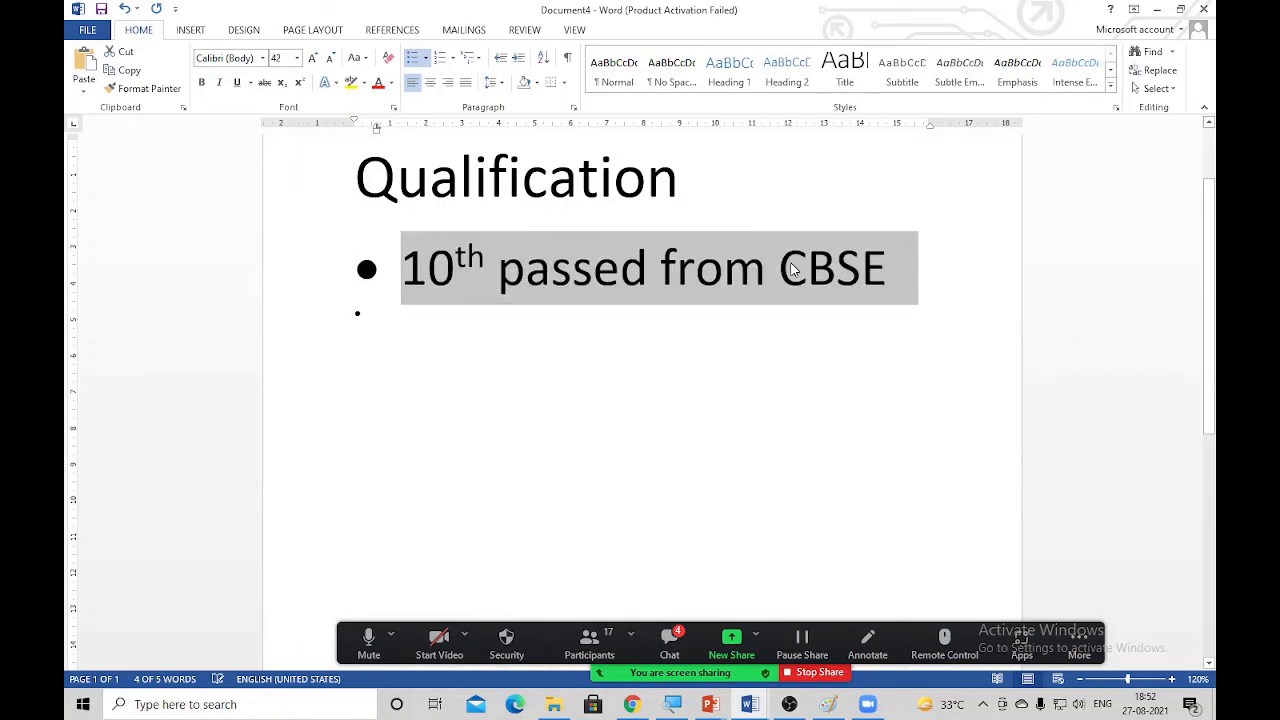
Step: Start a second 42-point bullet below "10th passed from CBSE" and remove the leftover small empty bullet
key("End")
key("Return")
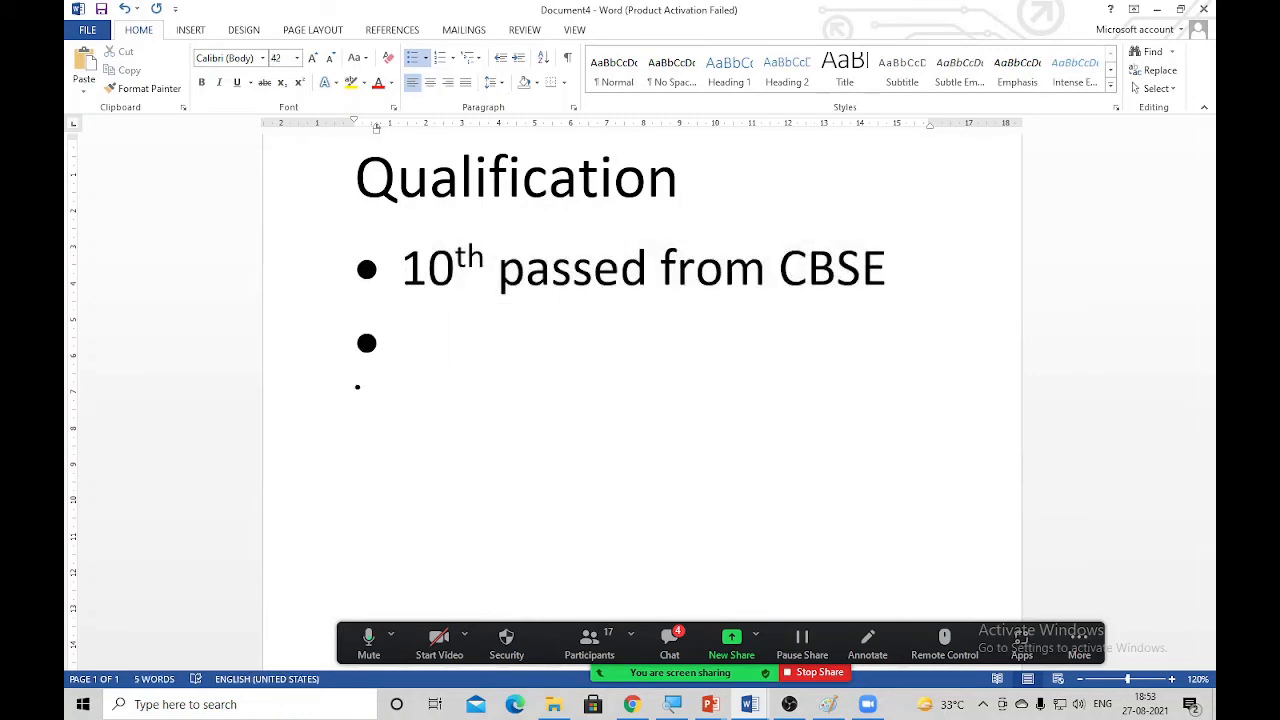
key("Delete")
key("BackSpace")
key("BackSpace")
key("Return")
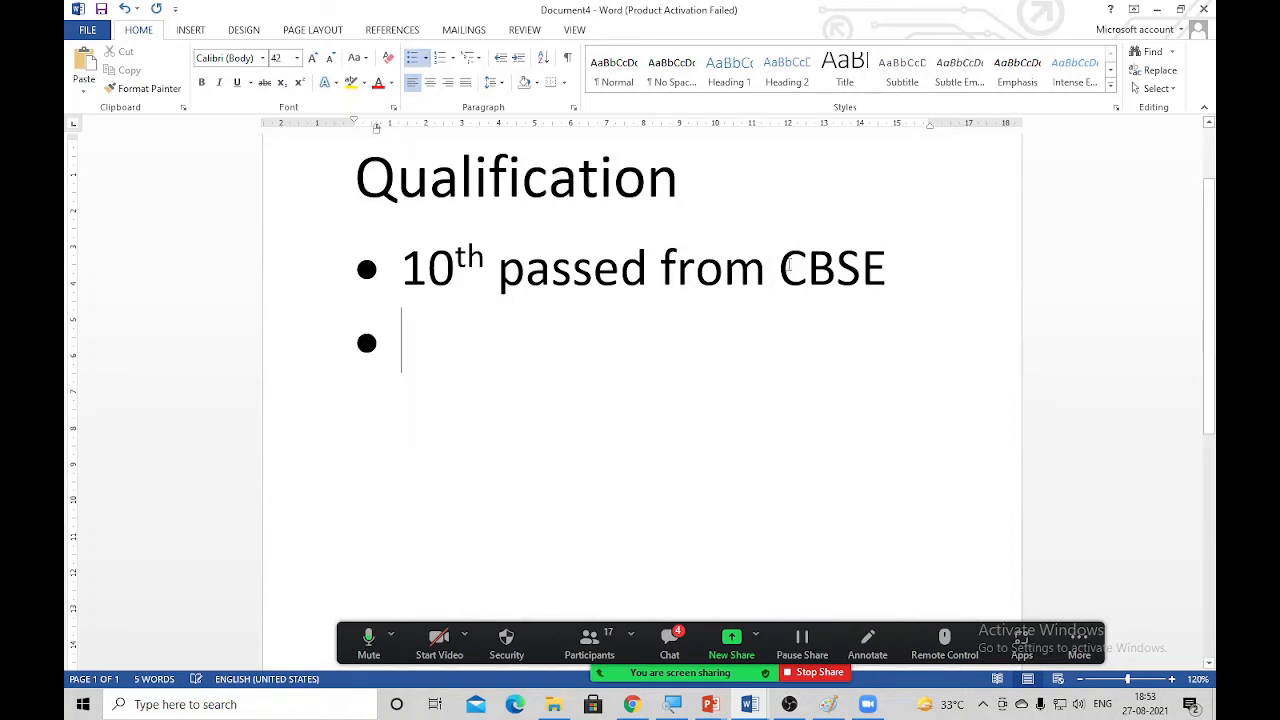
Step: Enter "12th Passed From CBSE" as the second bullet, correcting the mistyped number
type("132th")
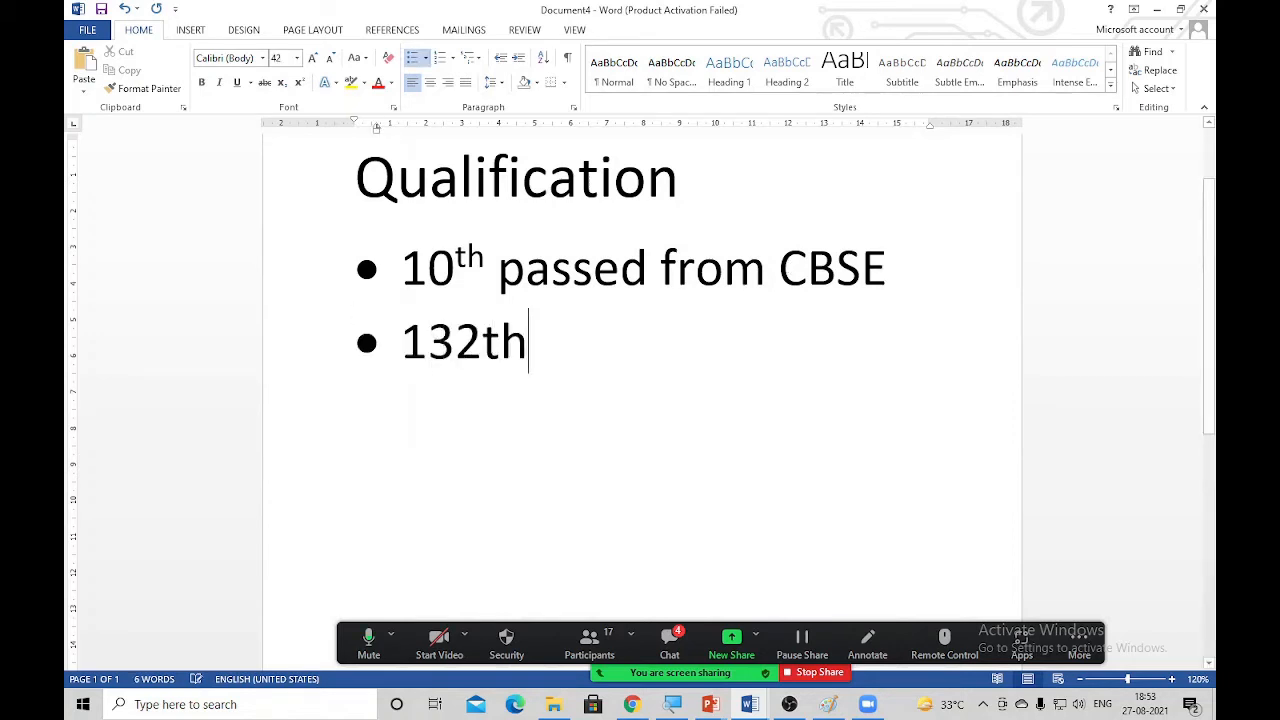
type(" Passed")
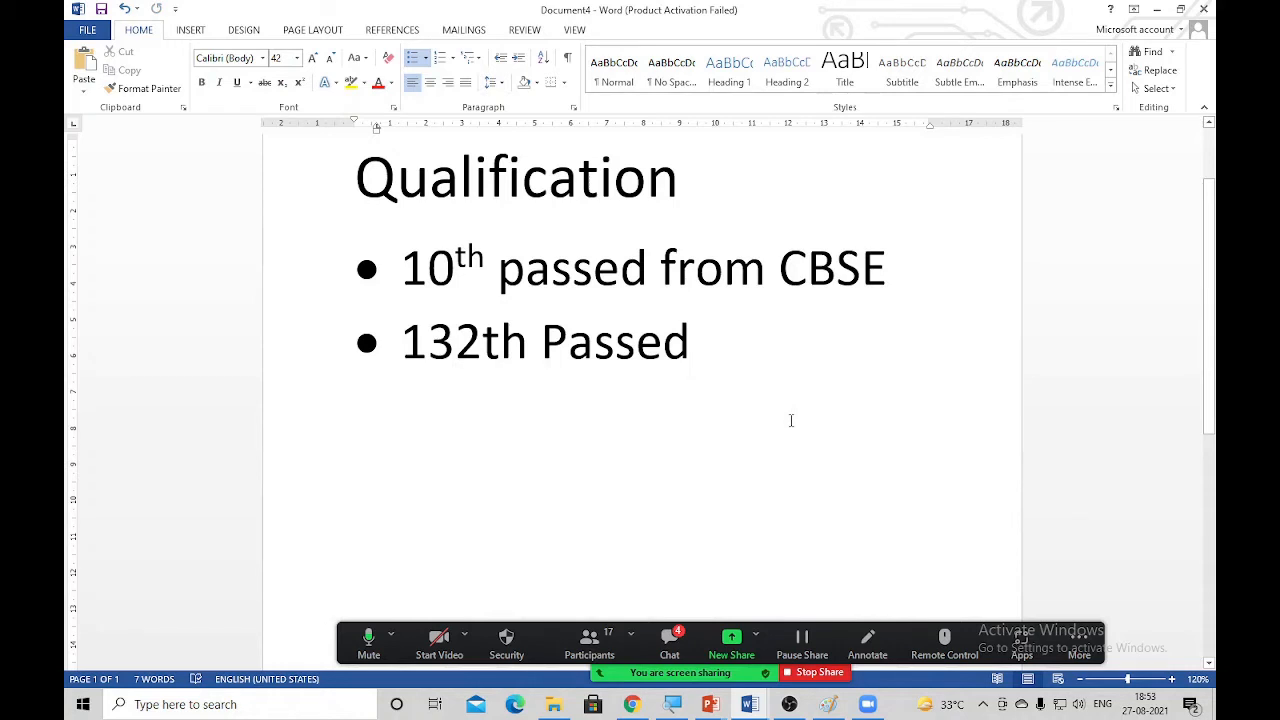
left_click(472, 358)
left_click(455, 347)
key("BackSpace")
left_click(678, 373)
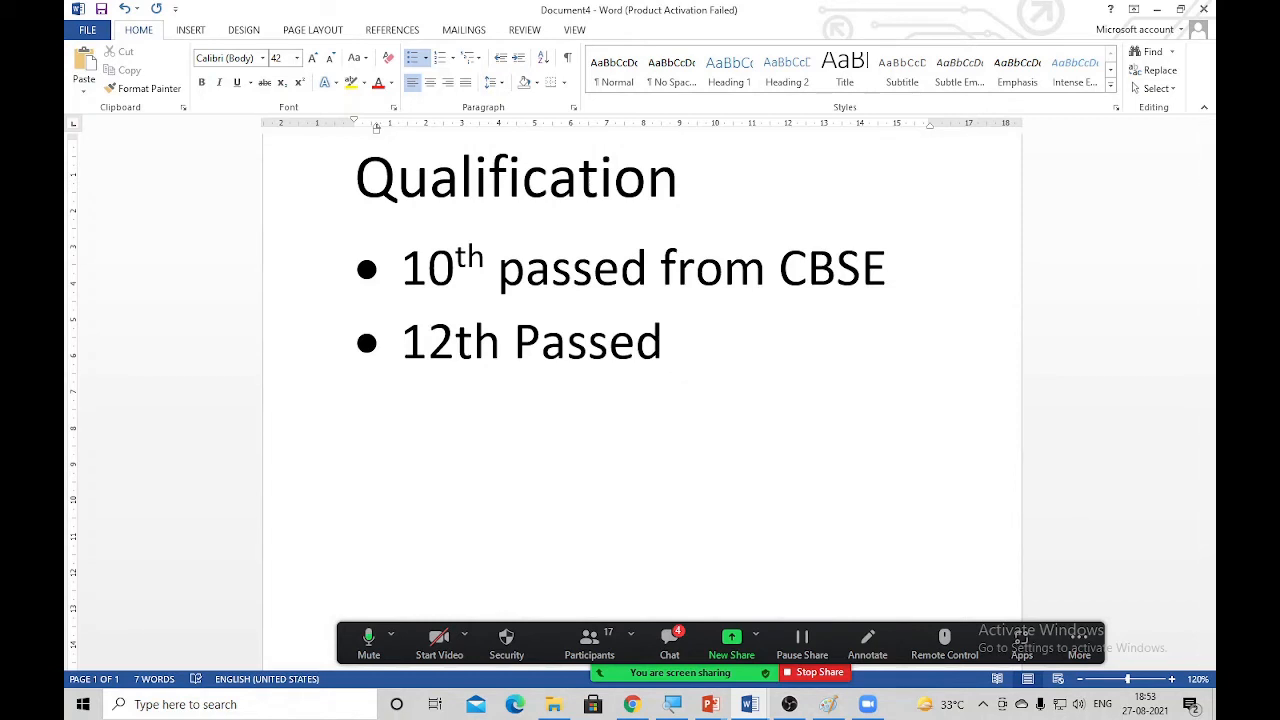
type("From ")
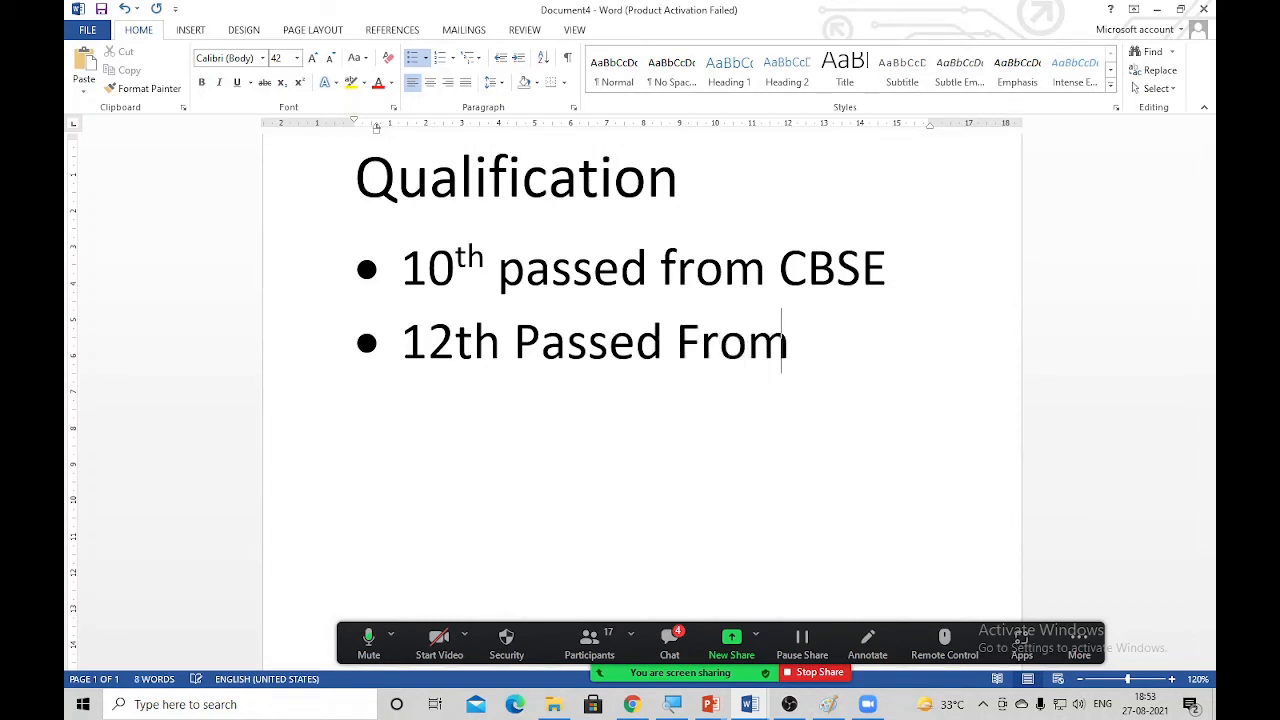
type("CBSE")
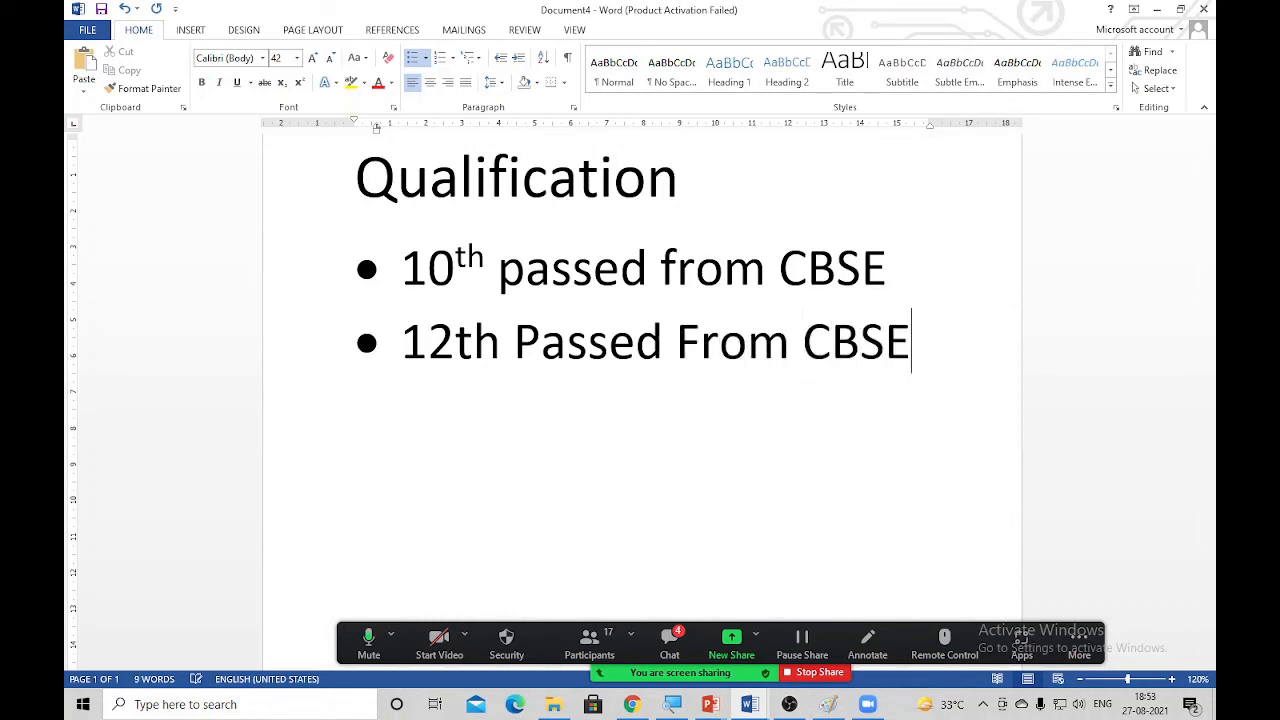
Step: Add a third bullet reading "Graduation" to the qualification list
key("Return")
type("Gra")
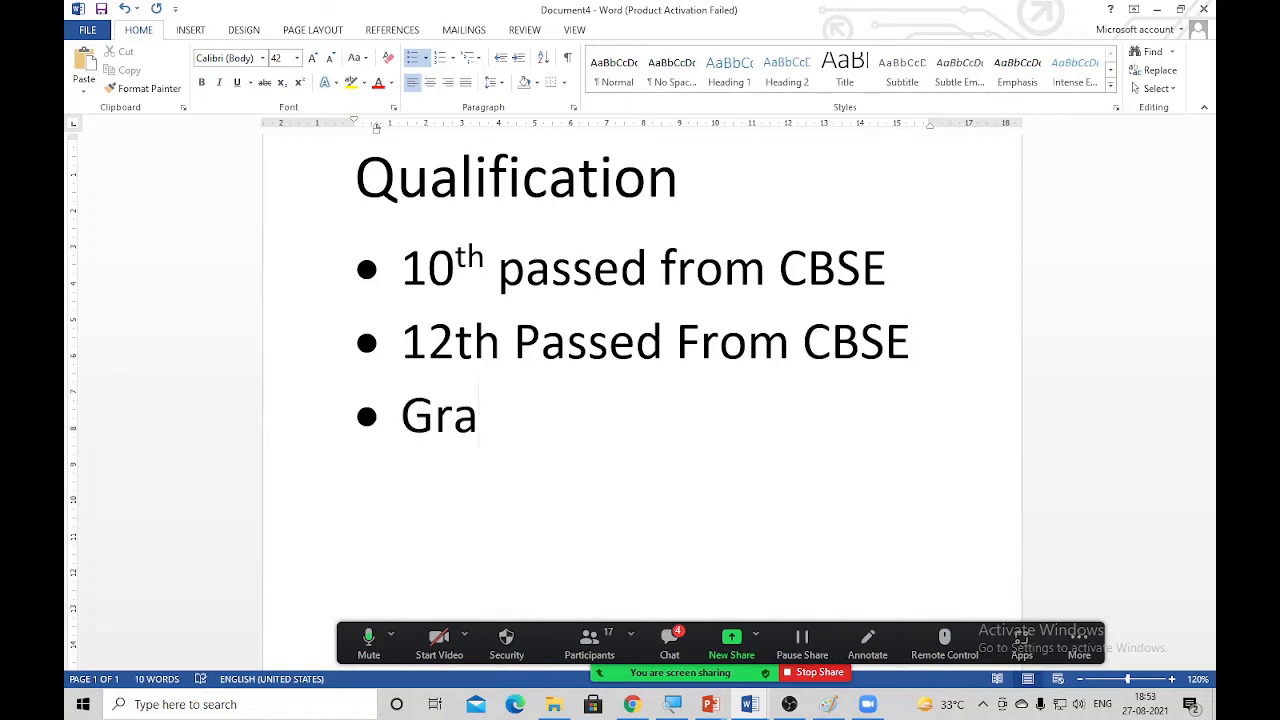
type("duation")
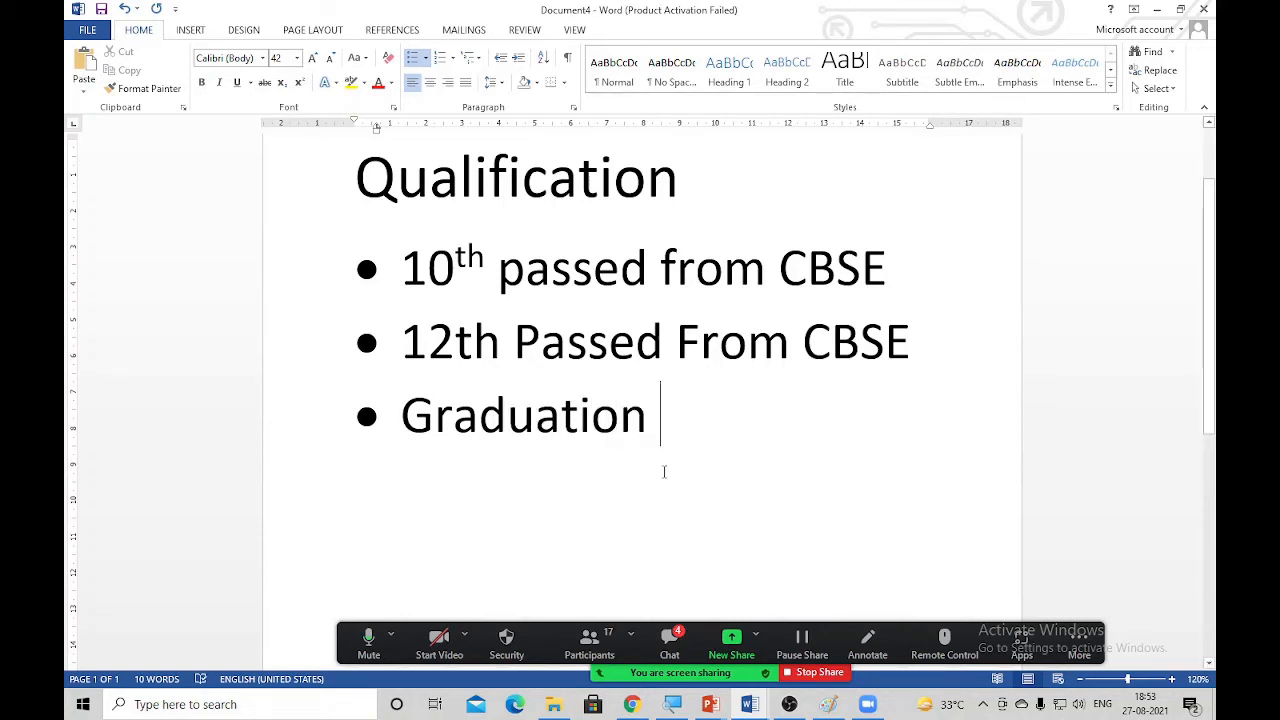
Step: Delete all the bulleted lines under the "Qualification" heading and enter "->" in their place
left_click_drag(626, 432, 294, 294)
key("BackSpace")
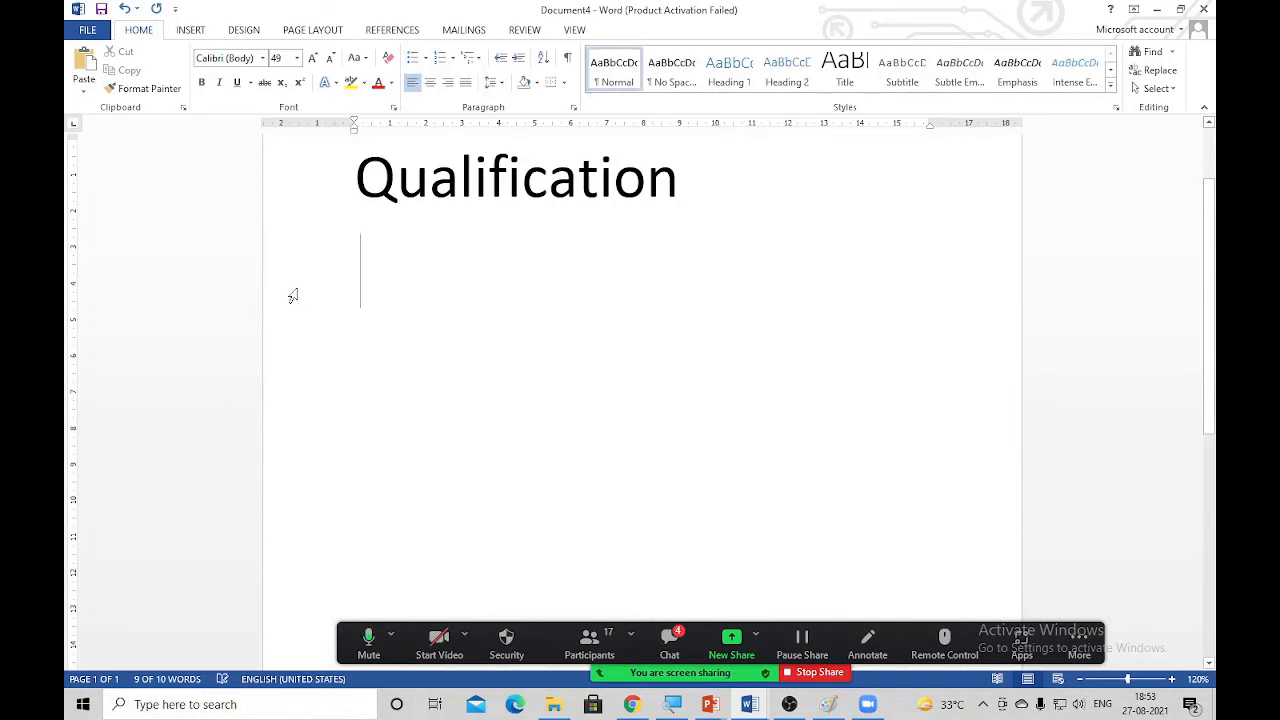
type("->")
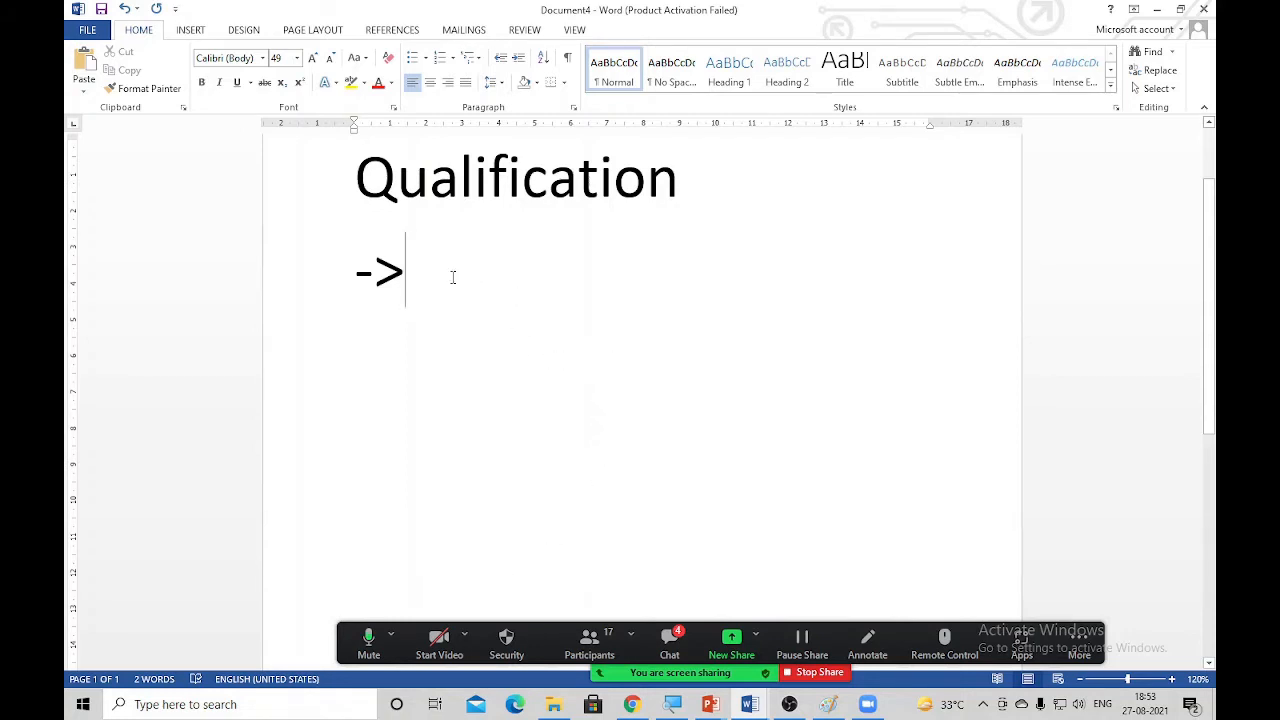
Step: Open the On-Screen Keyboard with the Run command "osk" to point out the Tab key, and close it
key("super+r")
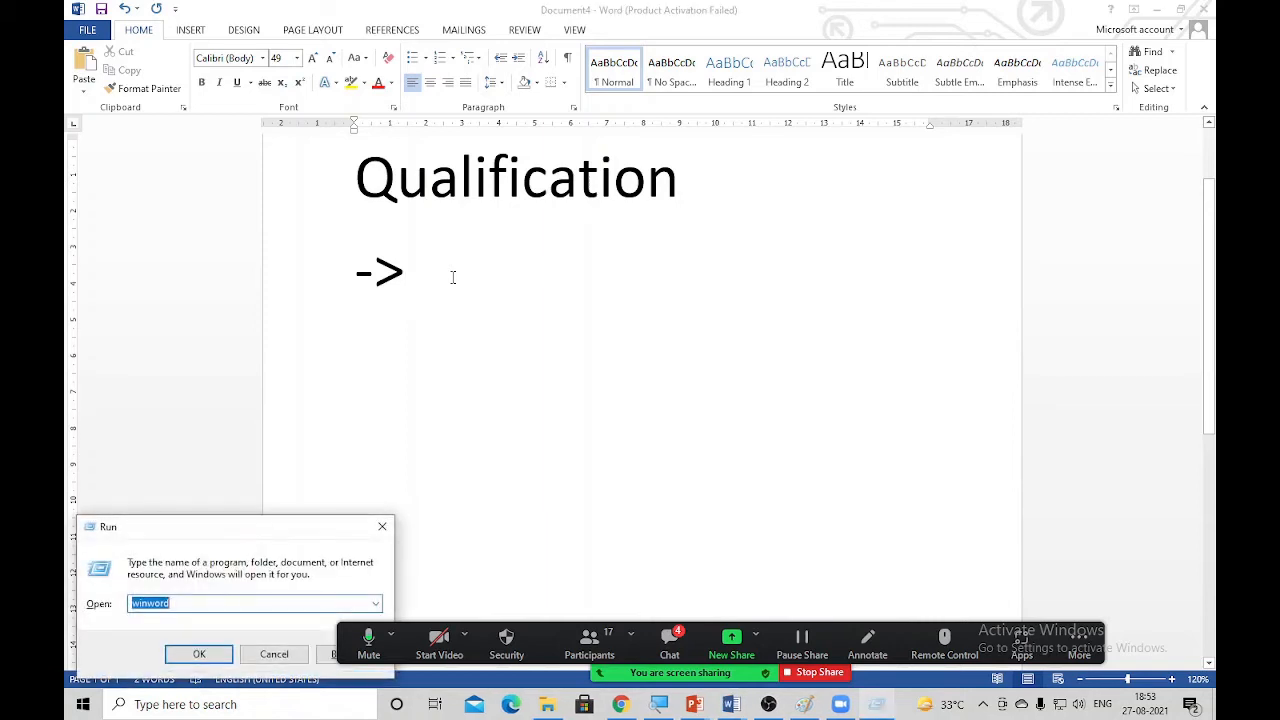
type("osk")
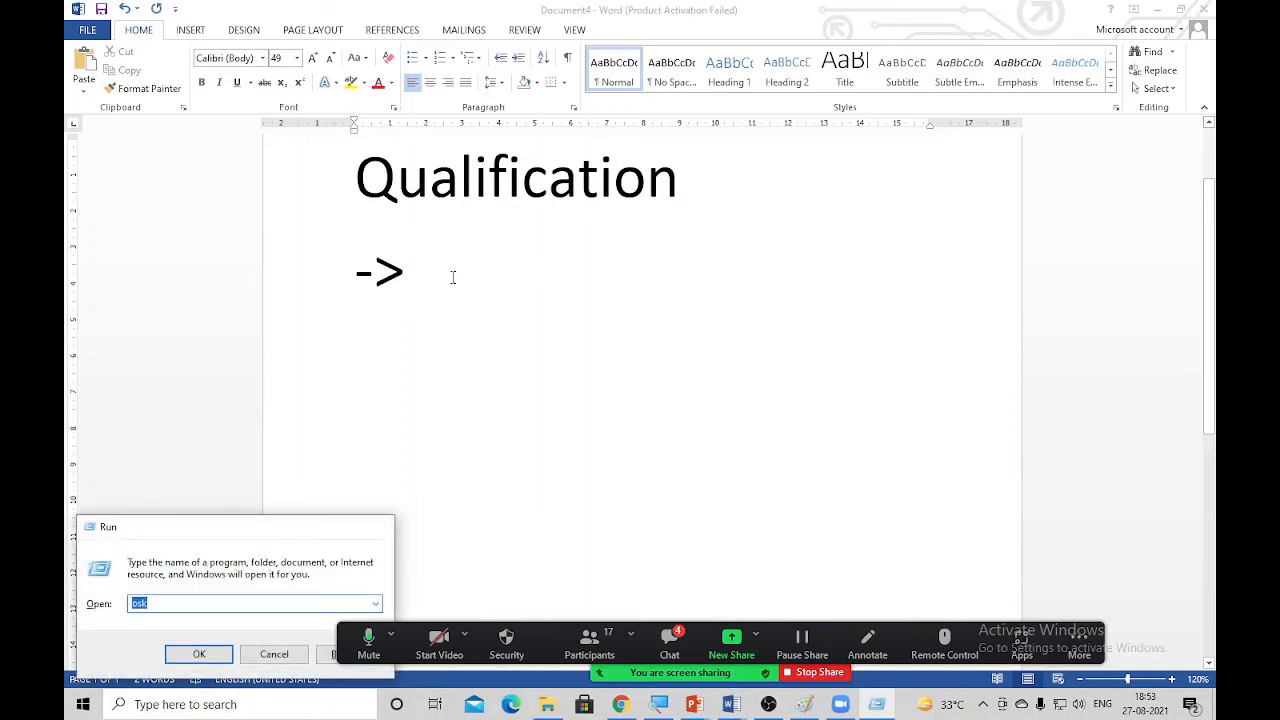
key("Return")
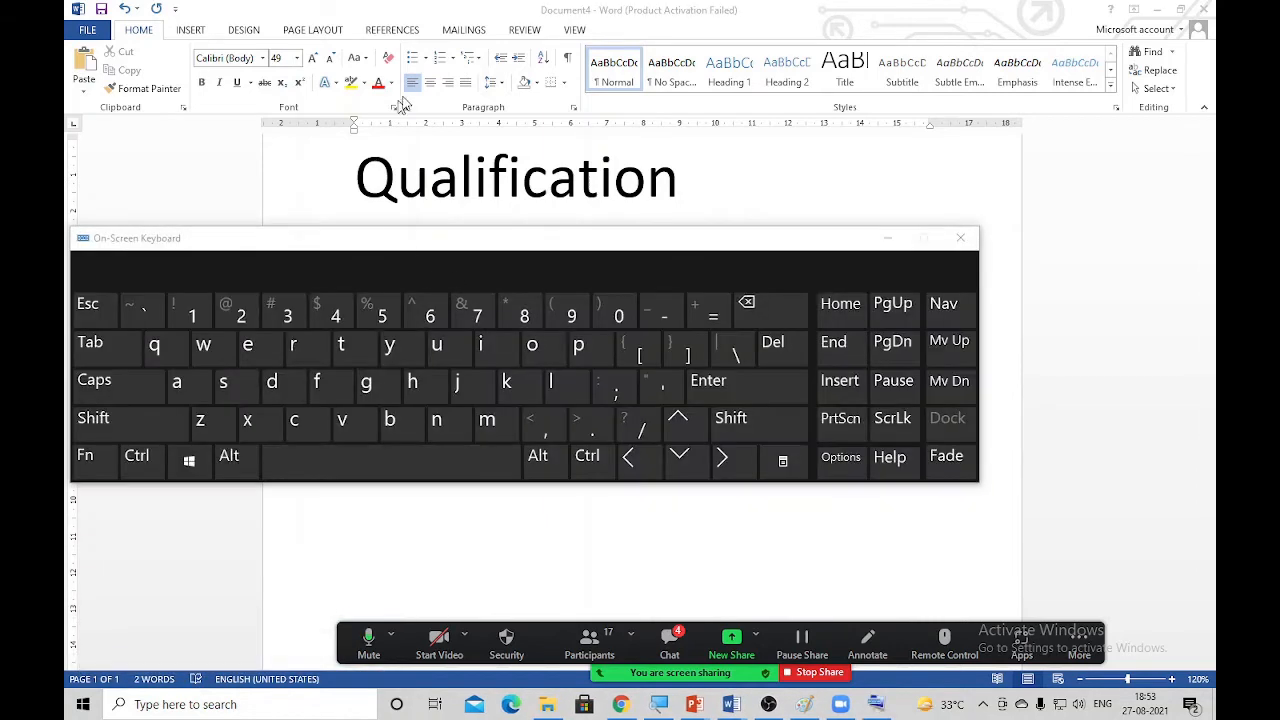
left_click_drag(406, 239, 514, 241)
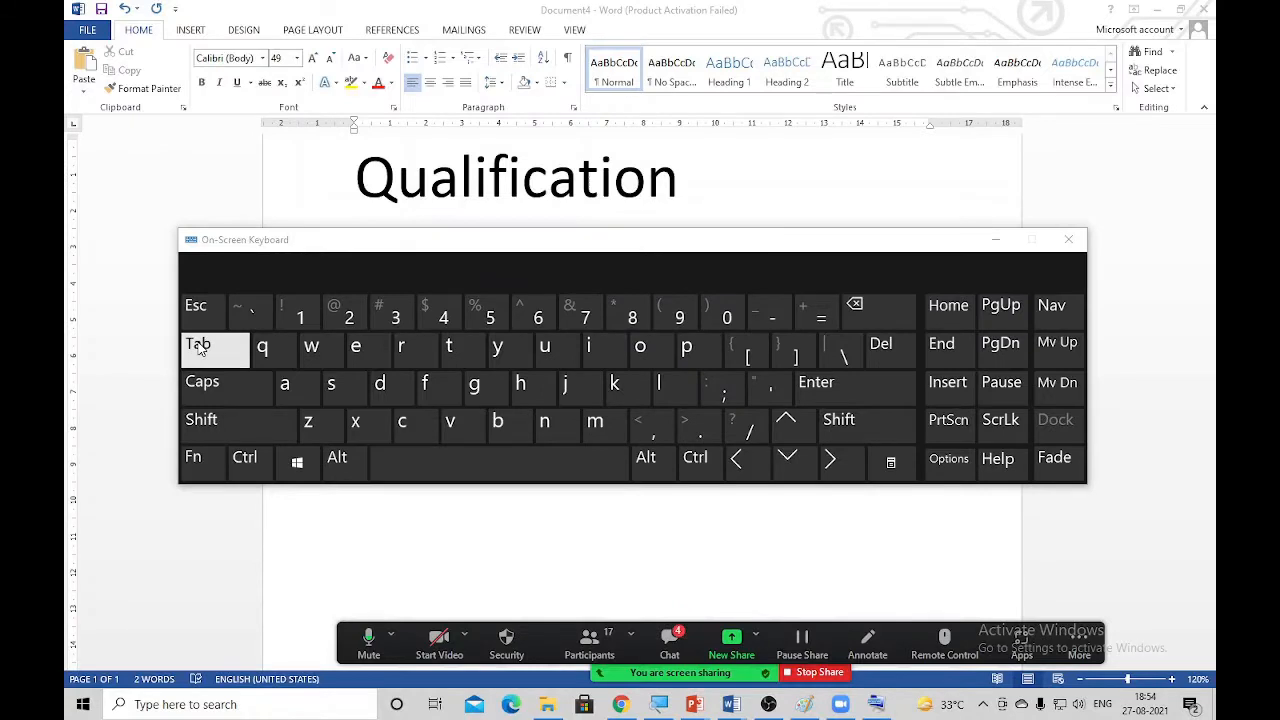
left_click(1068, 239)
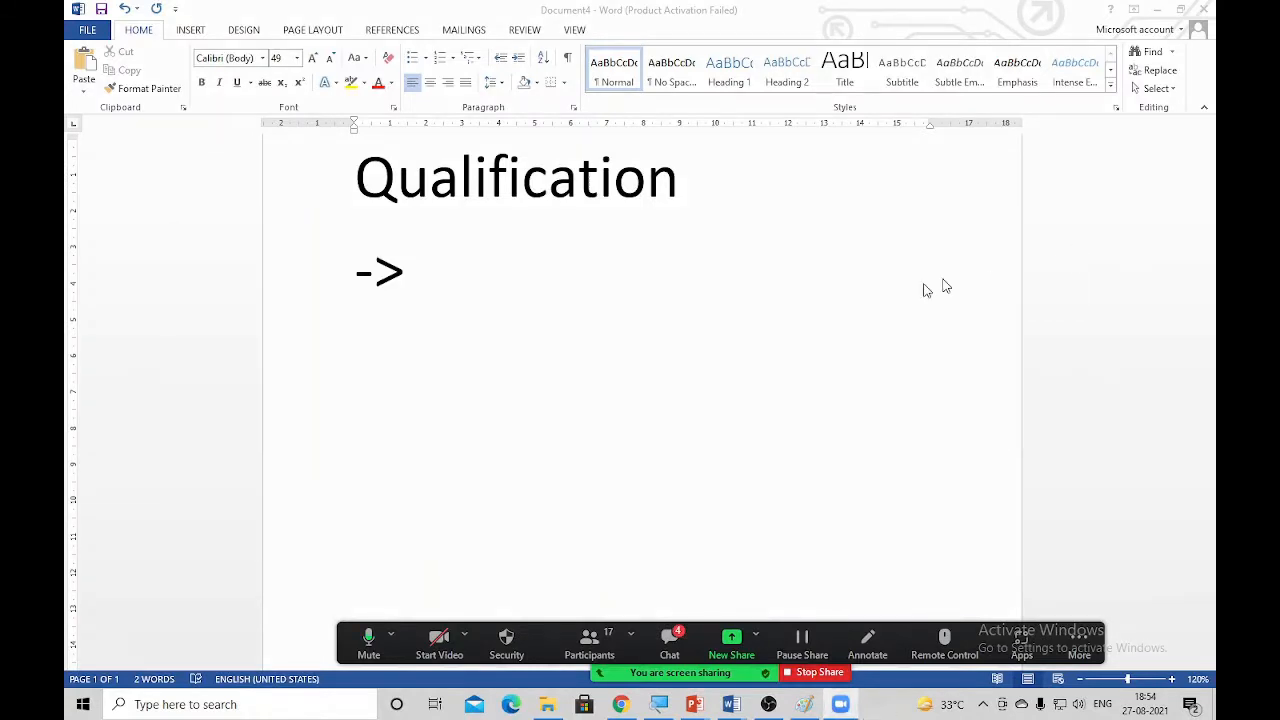
Step: Turn the "->" into an automatic arrow bullet and fill the list with the sample lines "Gjdfkgg", "Fgdfgdf" and "Dfgdfg"
left_click(451, 283)
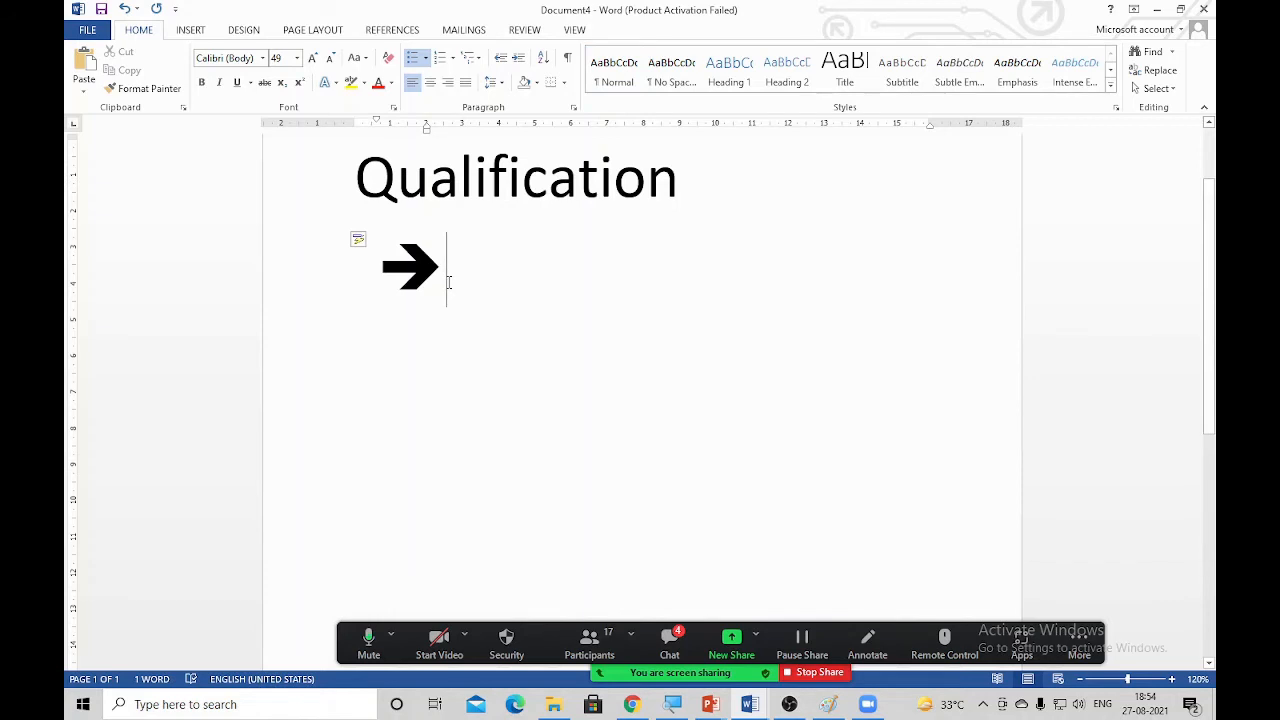
type("gjdfkgg")
key("Return")
type("fgdfg")
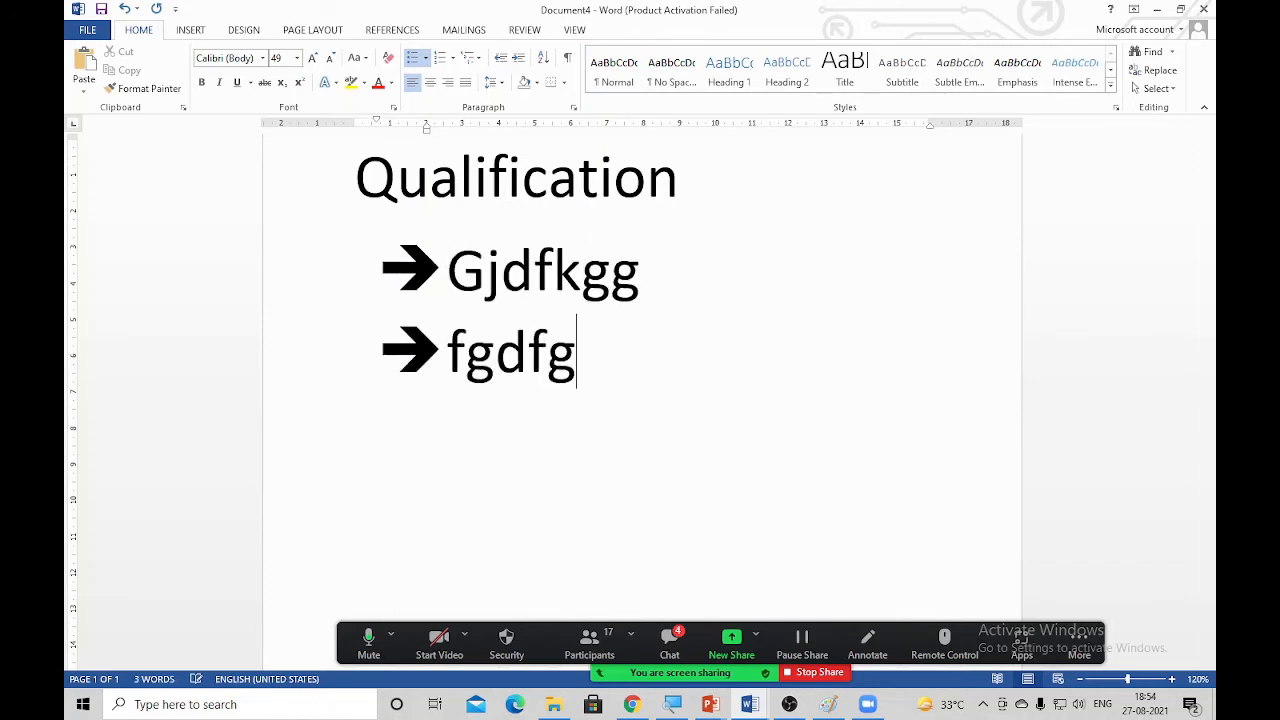
type("df")
key("Return")
type("dfgdfg")
key("Return")
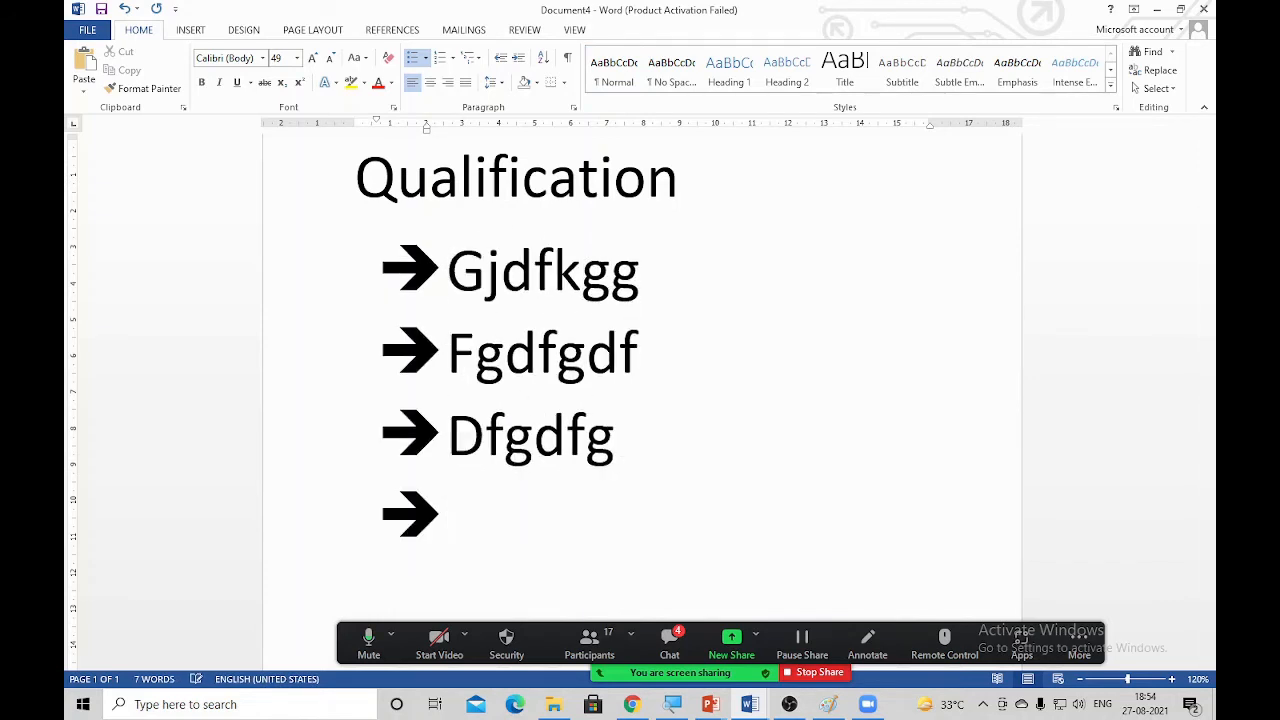
Step: Replace the arrow-bulleted sample lines under "Qualification" with "=>" and convert it into an automatic hollow arrow bullet
left_click_drag(280, 440, 274, 307)
type("=")
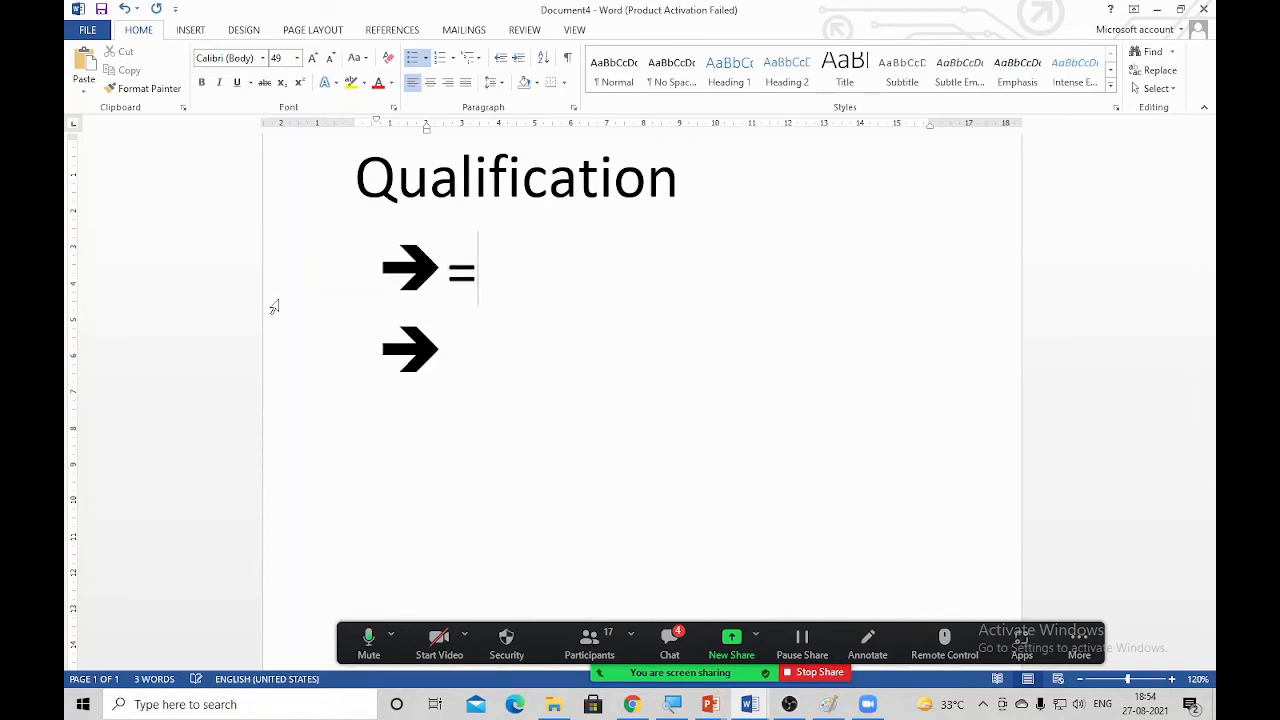
key("BackSpace")
key("BackSpace")
key("BackSpace")
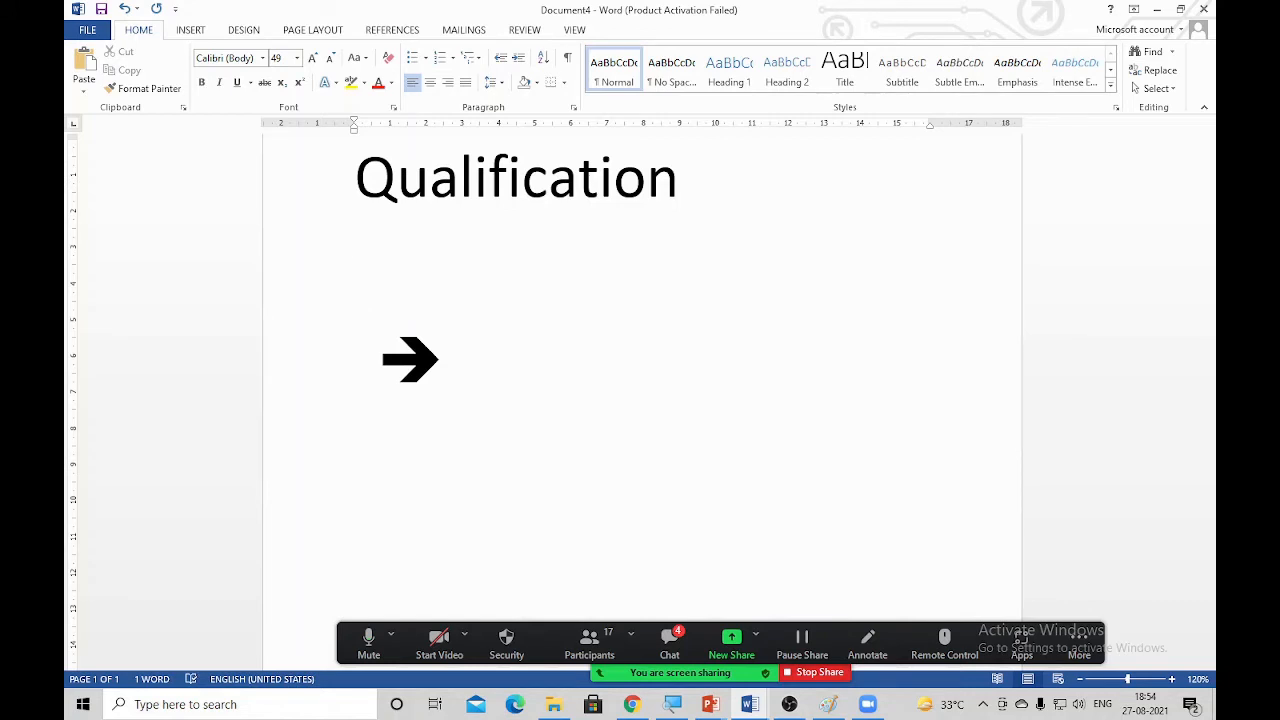
key("BackSpace")
key("BackSpace")
key("Return")
type("=>")
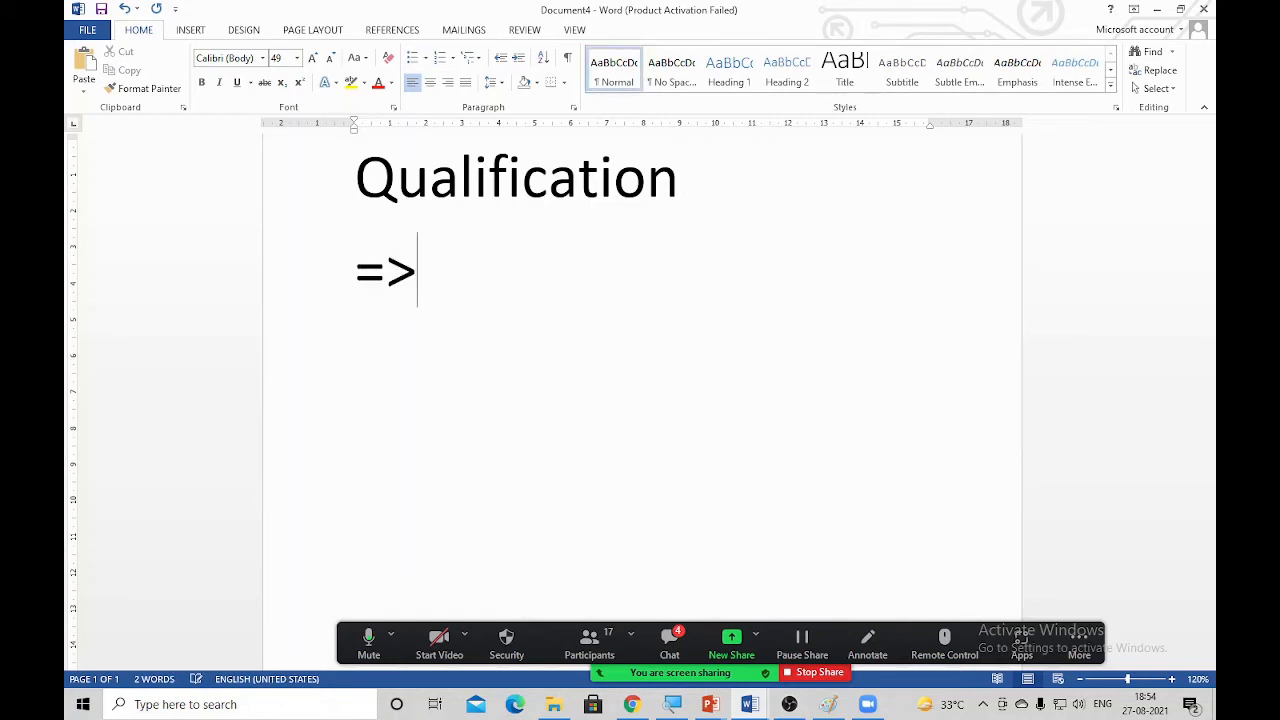
key("space")
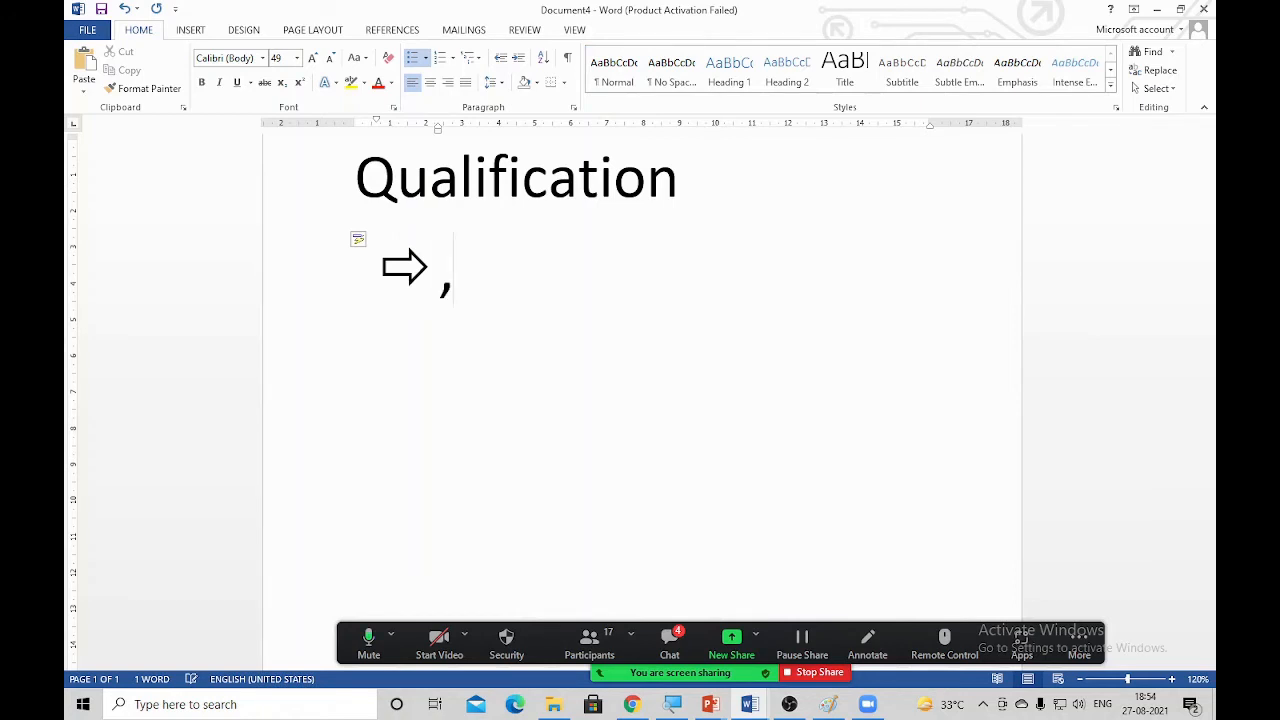
key("ctrl+a")
key("BackSpace")
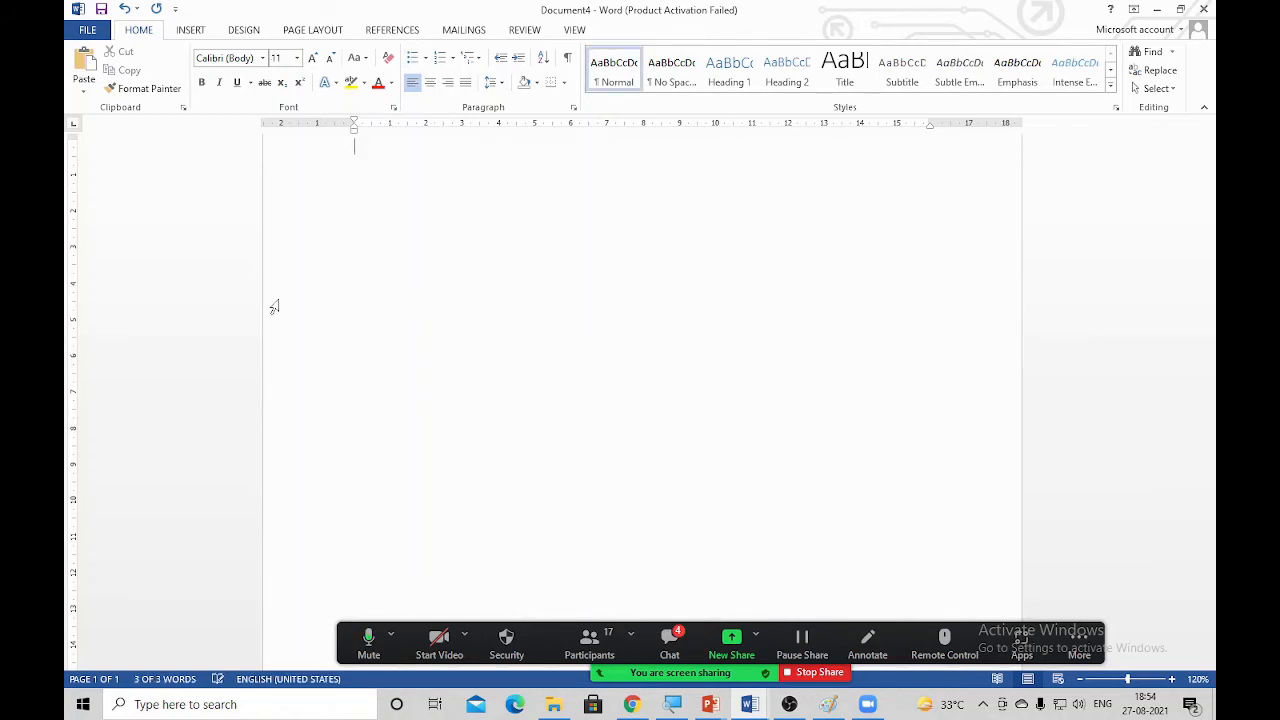
key("ctrl+z")
left_click(274, 306)
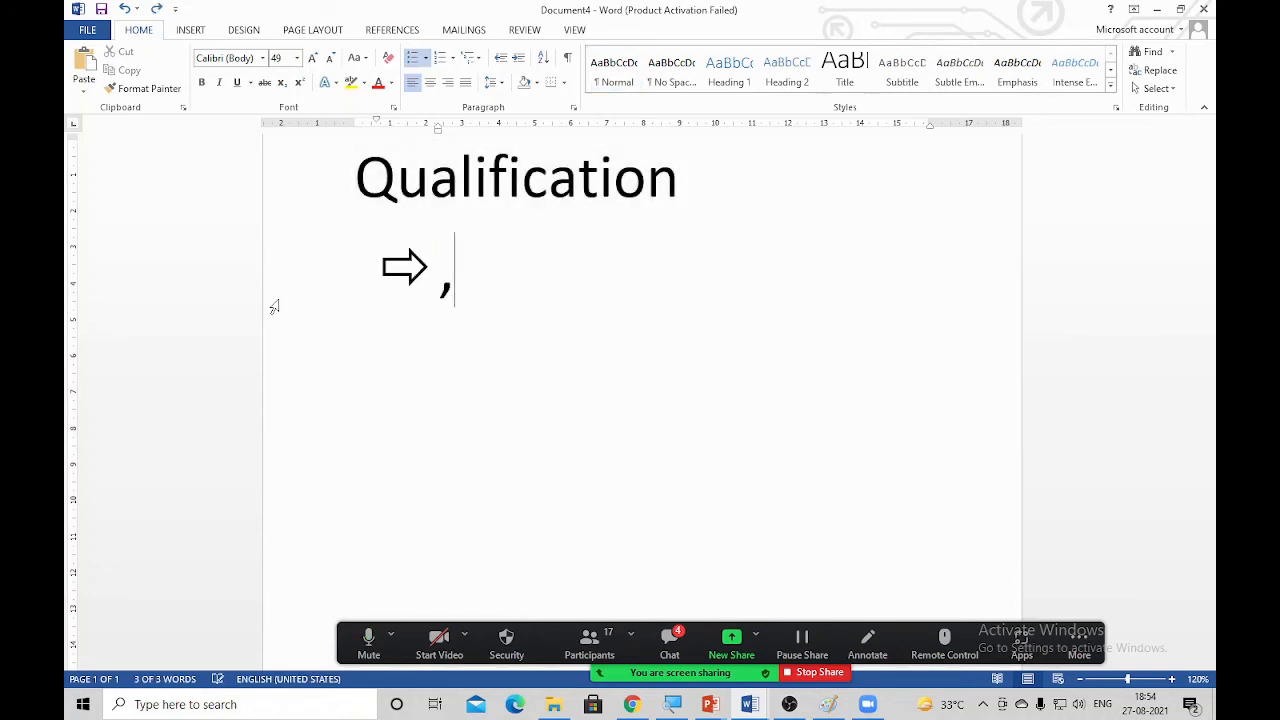
Step: Replace the hollow arrow bullet with an automatic "<--" left-arrow bullet and add the sample lines "Fdgdfg" and "Hfgfghf"
key("BackSpace")
key("Return")
type("<--")
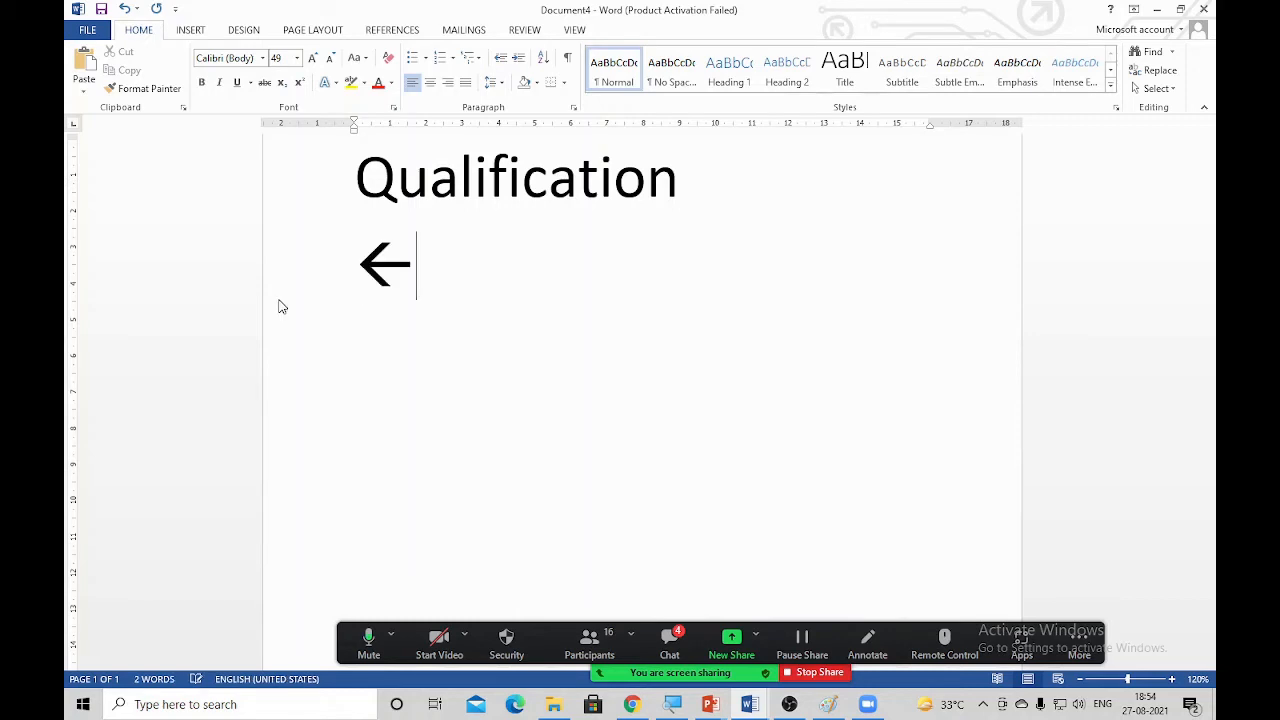
type(" fdgdfg")
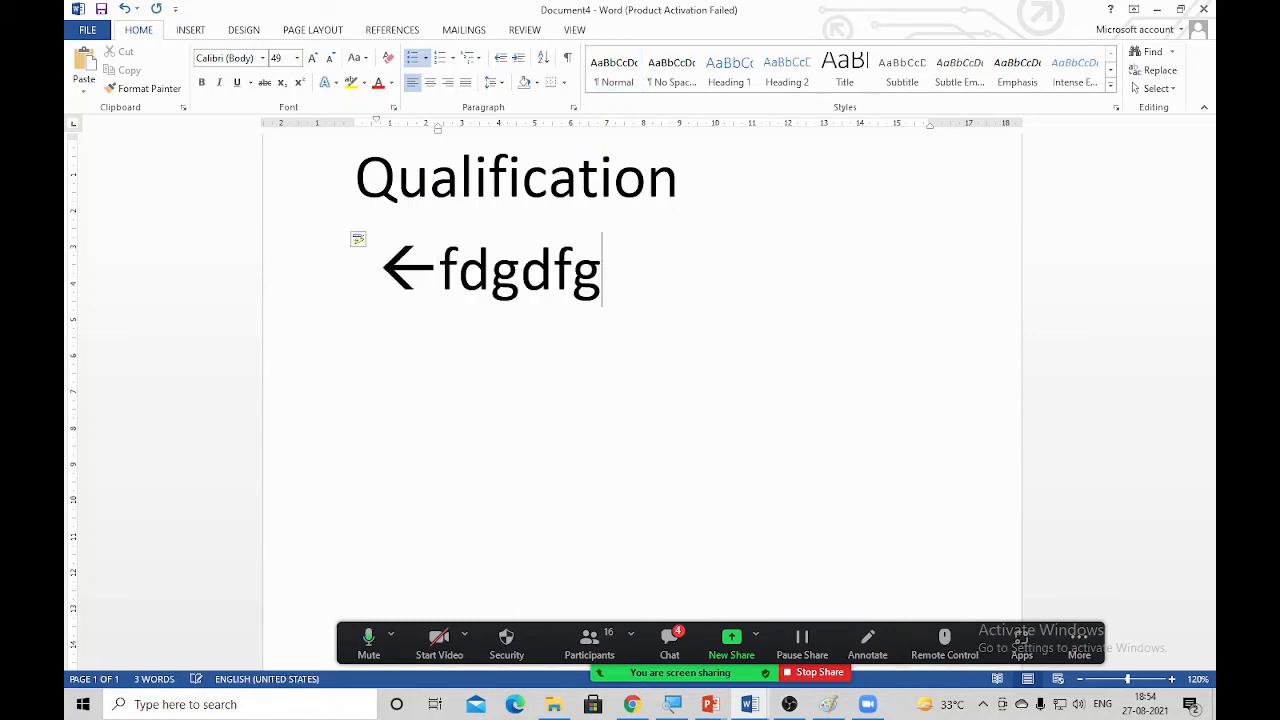
key("Return")
type("hfgfghf")
key("Return")
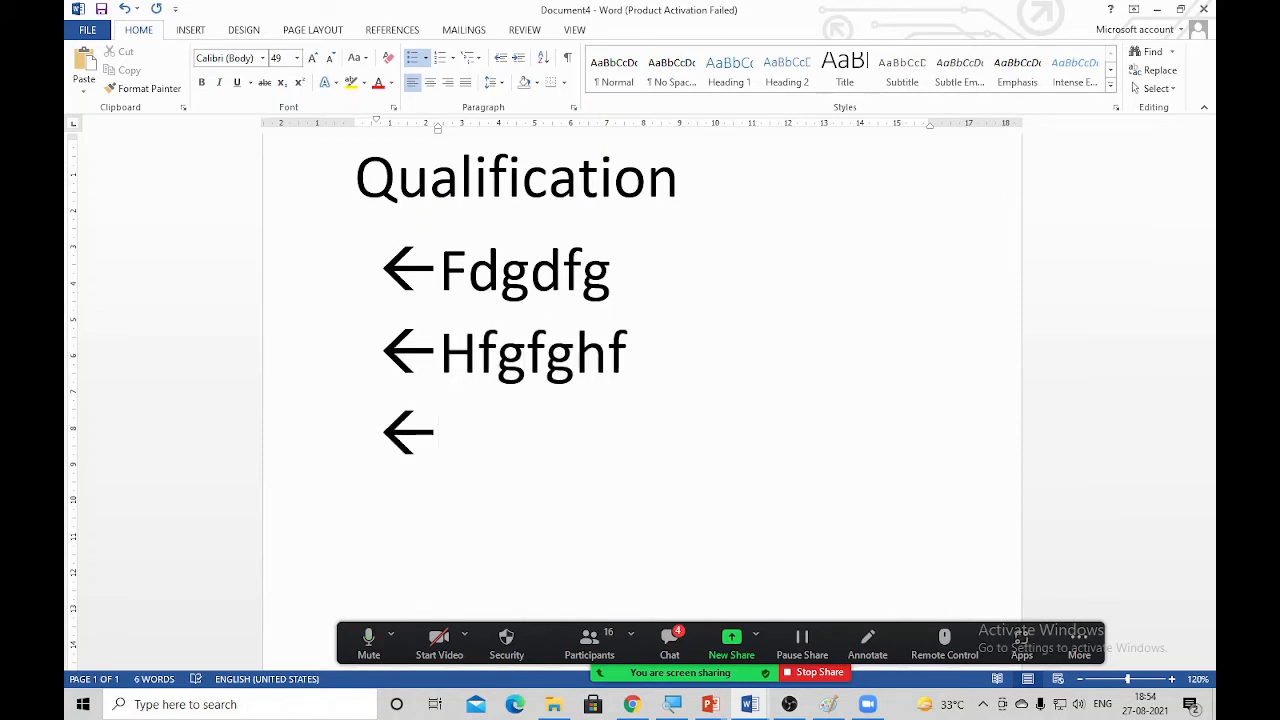
Step: Indent the list one level and add the sub-items "Hgfhfgh" and "Hfghfgh"
key("Tab")
type("hgfhfgh")
key("Return")
type("hfghfgh")
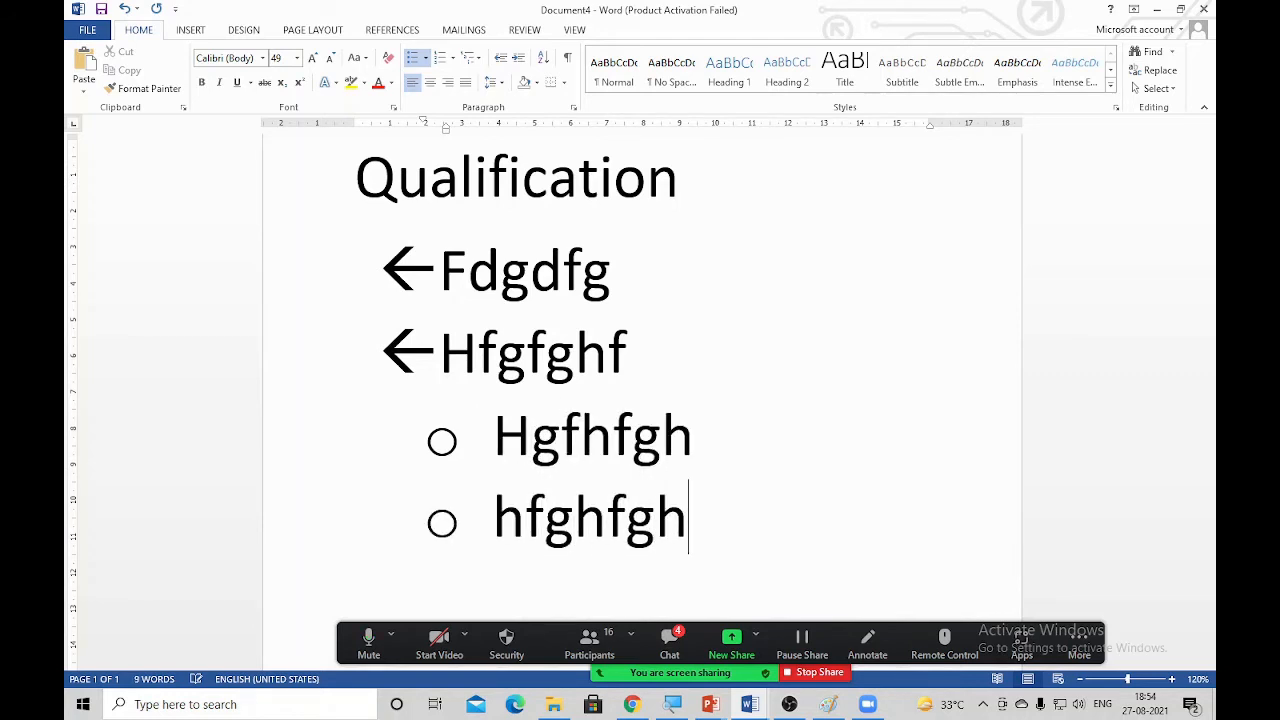
key("Return")
Step: Reset the character formatting of the entire document to the default font size
triple_click(273, 306)
key("ctrl+space")
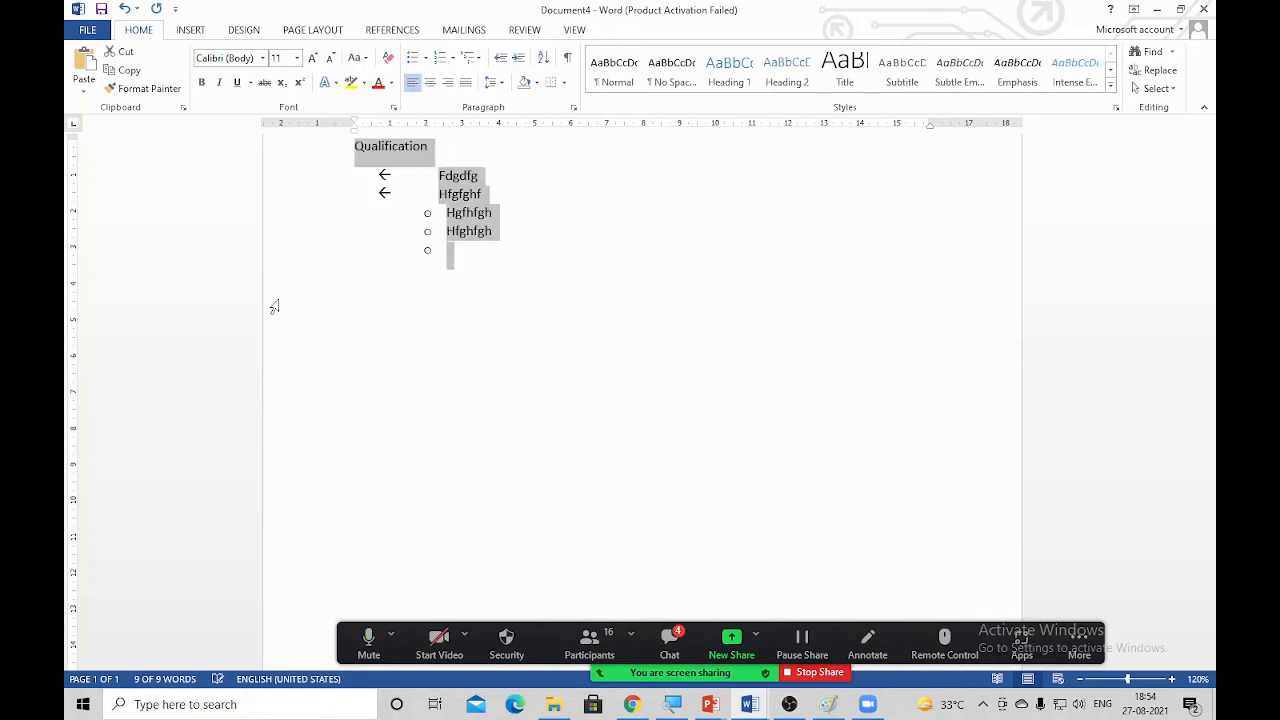
left_click(298, 320)
scroll(522, 263, "up", 1)
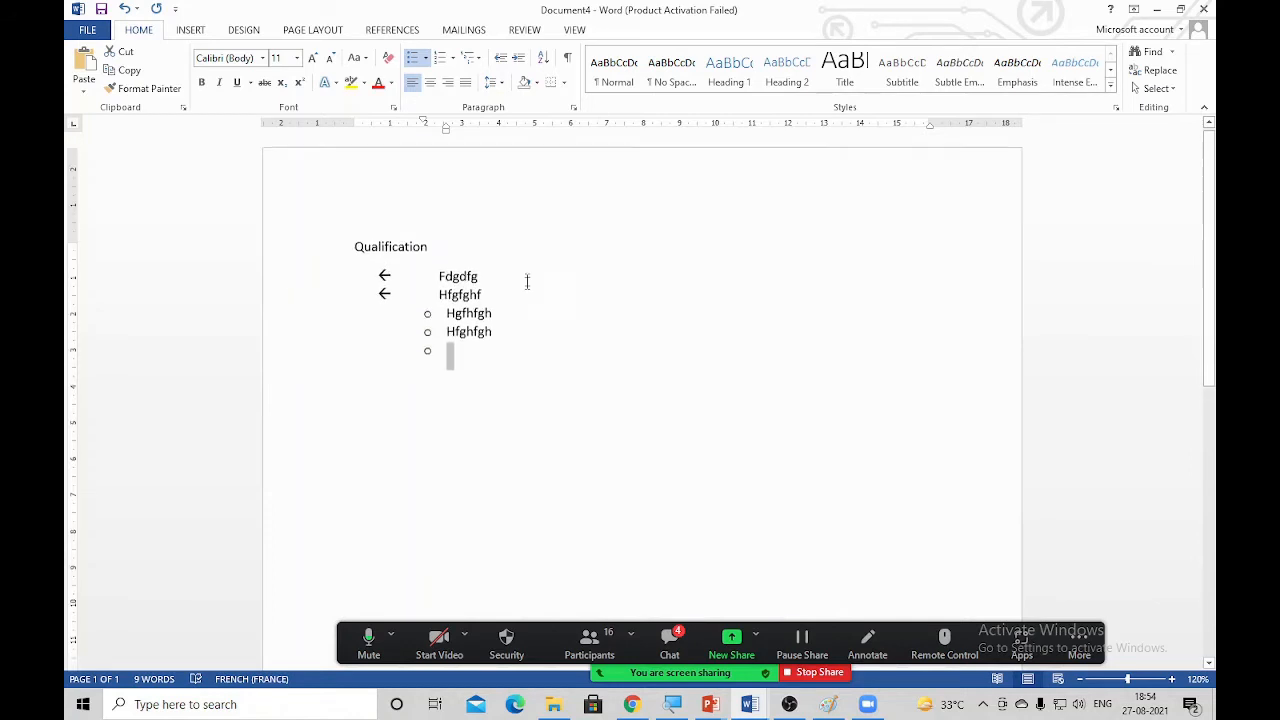
scroll(527, 290, "down", 1)
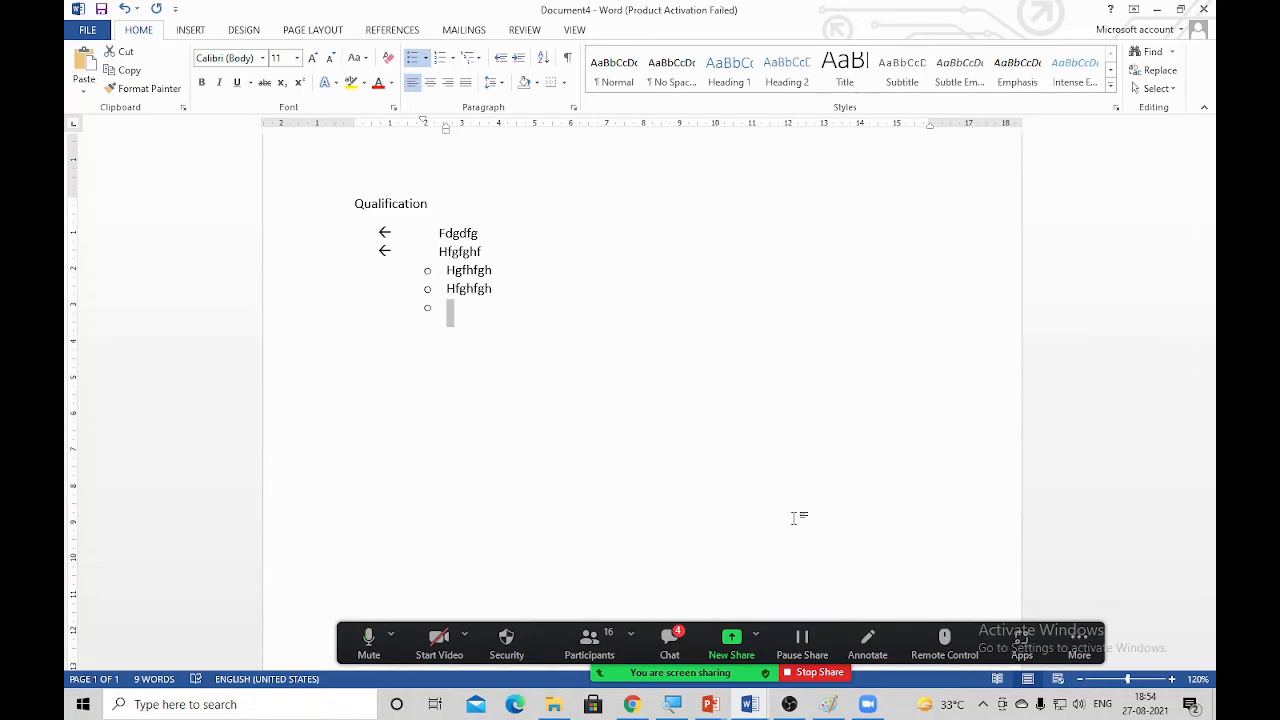
Step: Enlarge all the document text step by step to font size 29
key("ctrl+a")
key("ctrl+bracketright")
key("ctrl+bracketright")
key("ctrl+bracketright")
key("ctrl+bracketright")
key("ctrl+bracketright")
key("ctrl+bracketright")
key("ctrl+bracketright")
key("ctrl+bracketright")
key("ctrl+bracketright")
key("ctrl+bracketright")
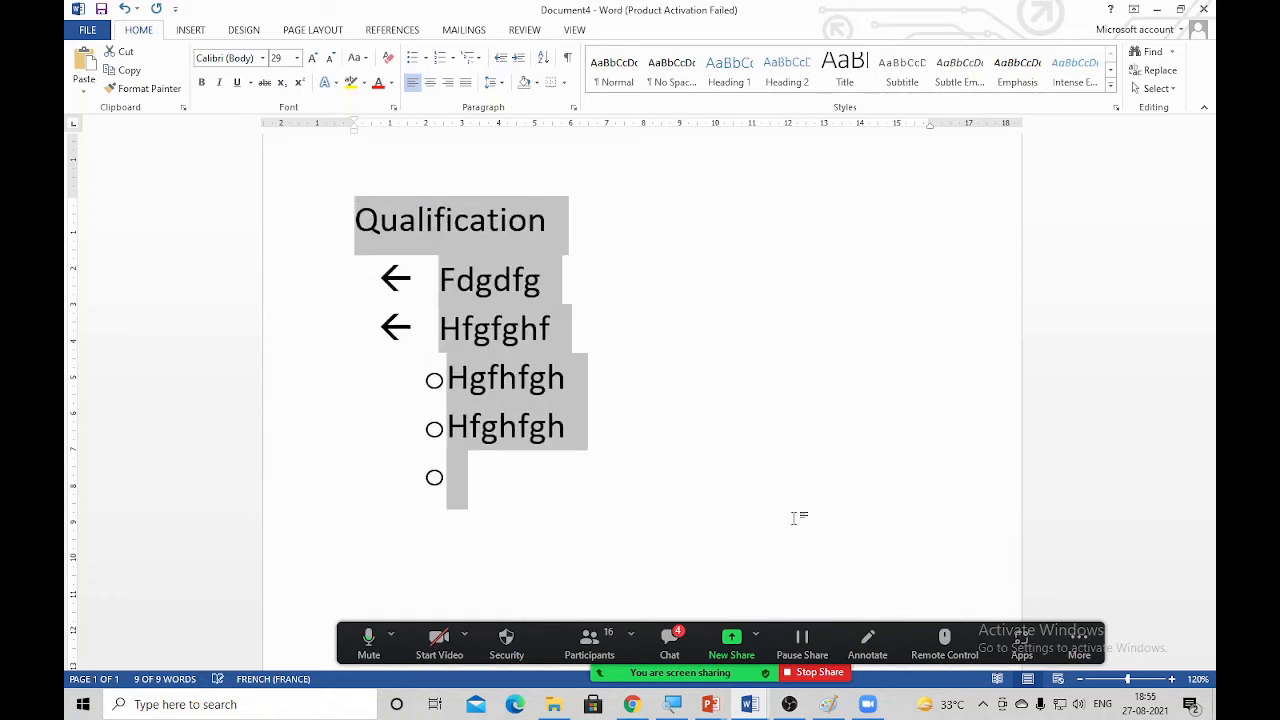
Step: Replace all the document text with "00>" and clear the whole document, including its bullets
type("00>")
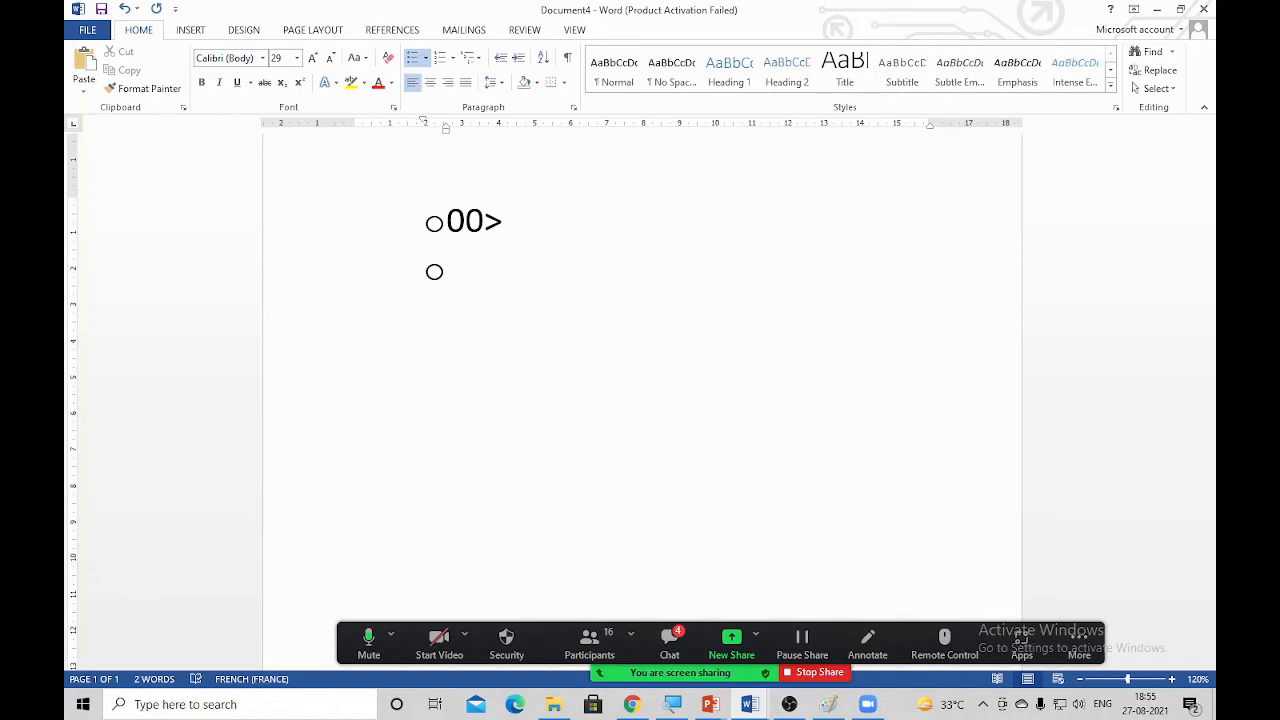
key("ctrl+a")
key("Delete")
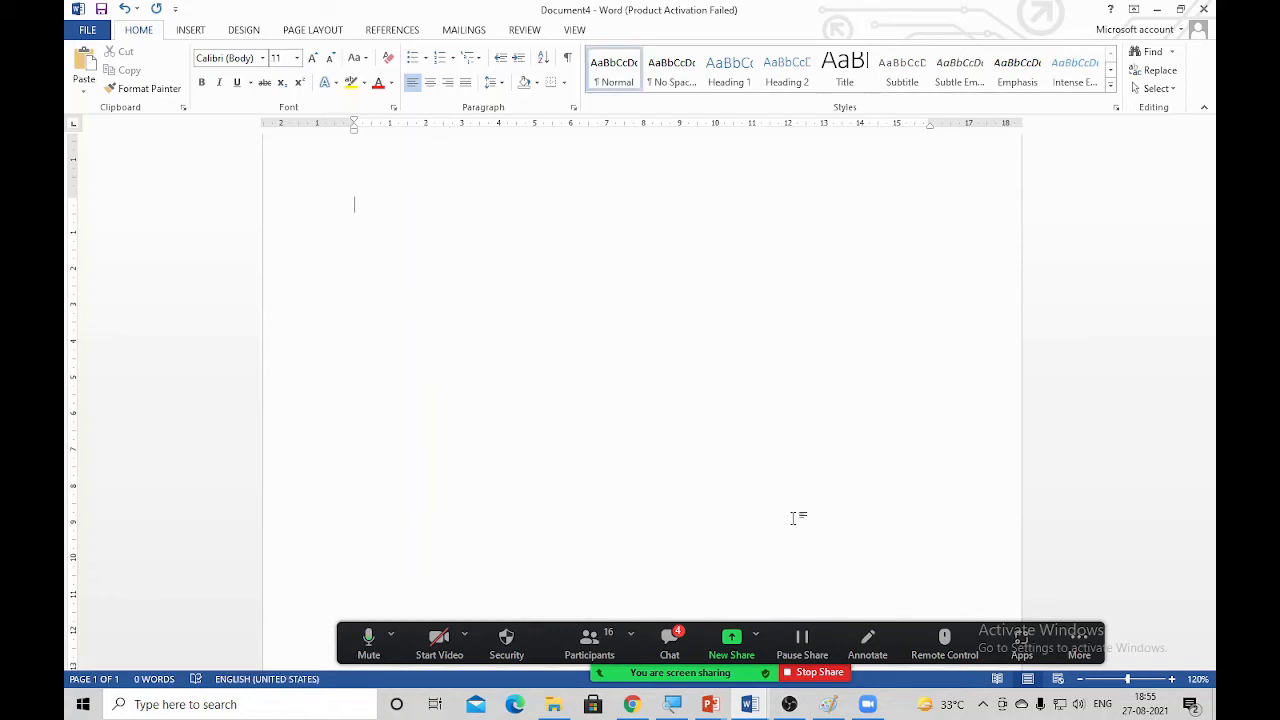
Step: Start an automatic numbered list with "00>" and add the sample items "Gdfgd" and "Dffgdfg"
type("00> gdfgd")
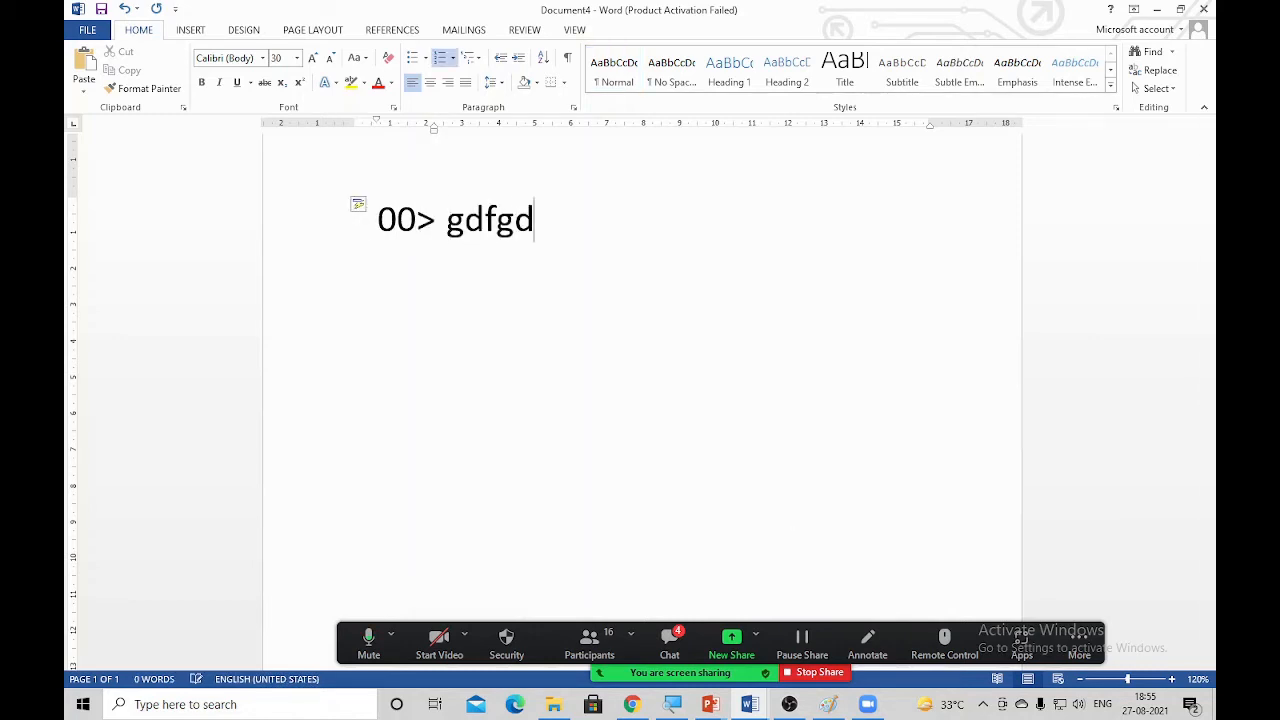
key("Return")
type("dffgdfg")
key("Return")
Step: Demote the list to a lettered second level with the items "Dgdfg", "Fgdfg" and "Gdfg"
key("Tab")
type("dgdfg")
key("Return")
type("fgdfg")
key("Return")
type("gdfg")
key("Return")
Step: Demote the list to a third Roman-numeral level with the items "Ghfgh", "Fhfgh" and "Ghfgh"
key("Tab")
type("ghfgh")
key("Return")
type("fhfgh")
key("Return")
type("ghfgh")
key("Return")
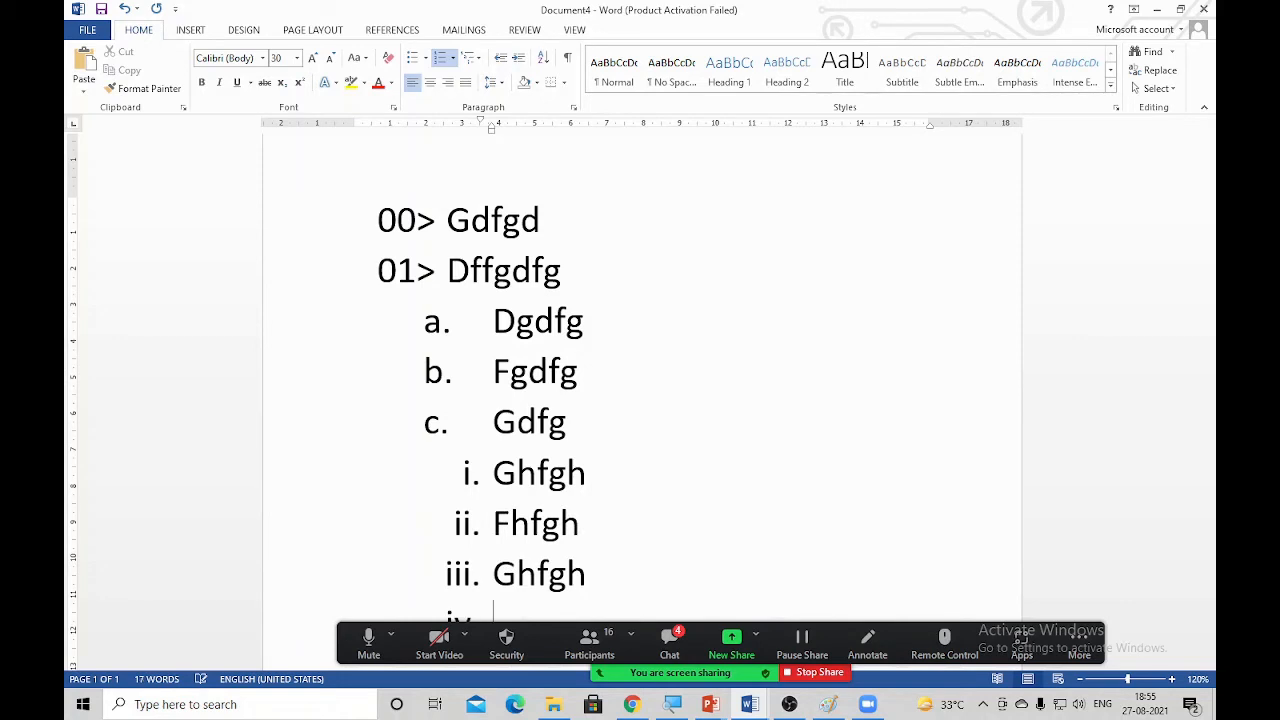
scroll(793, 521, "down", 1)
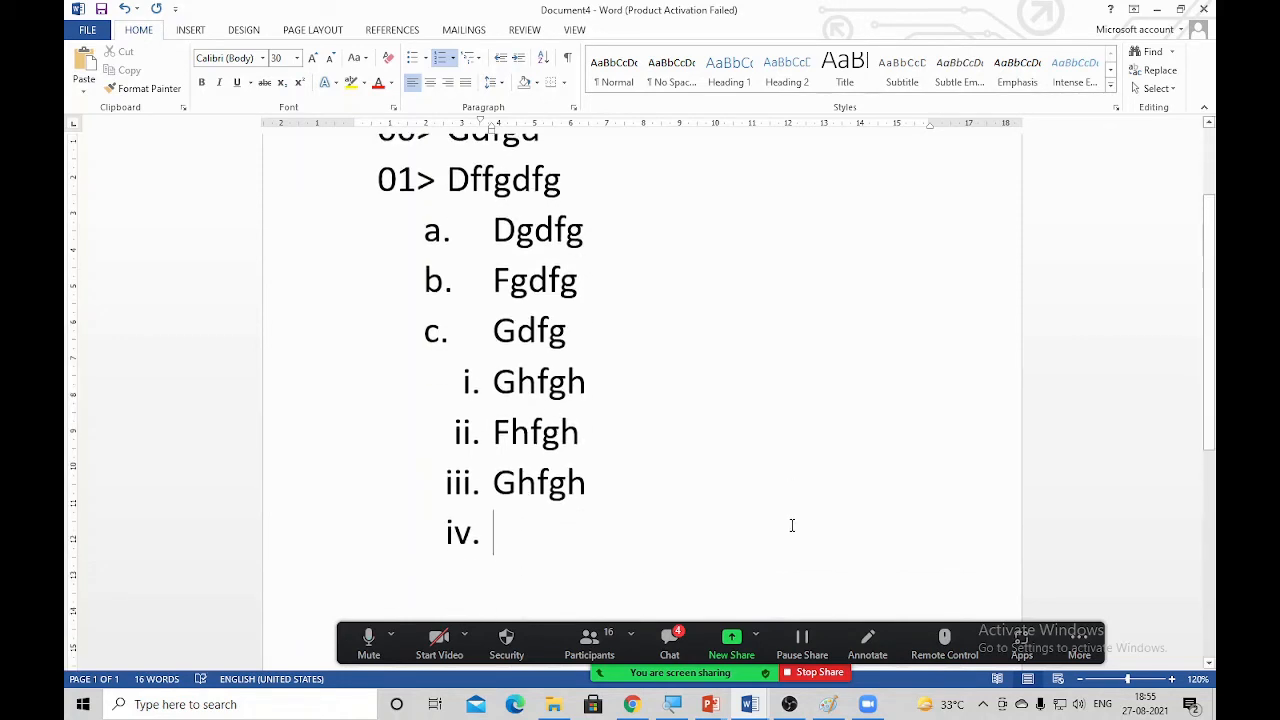
Step: Switch the Zoom share from Word to the PowerPoint slide show and advance it to the "FONT SIZE" shortcuts
left_click(826, 673)
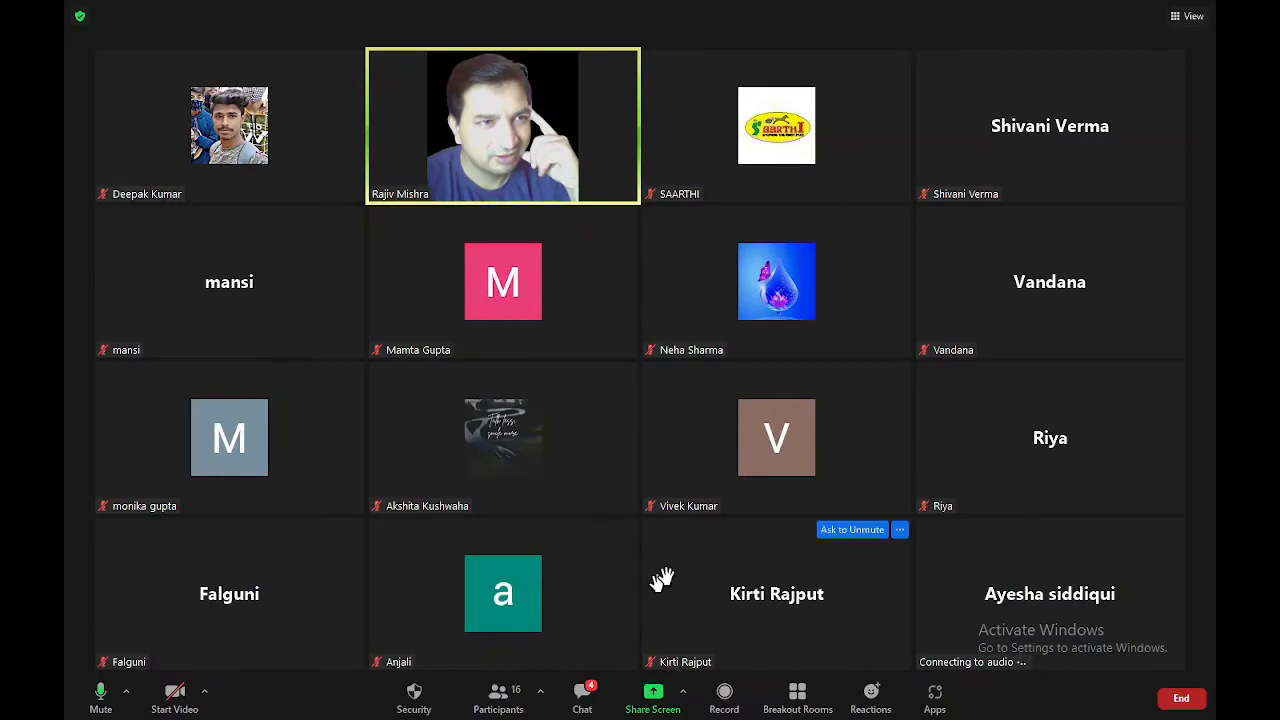
key("alt+Tab")
key("alt+Tab")
key("alt+Tab")
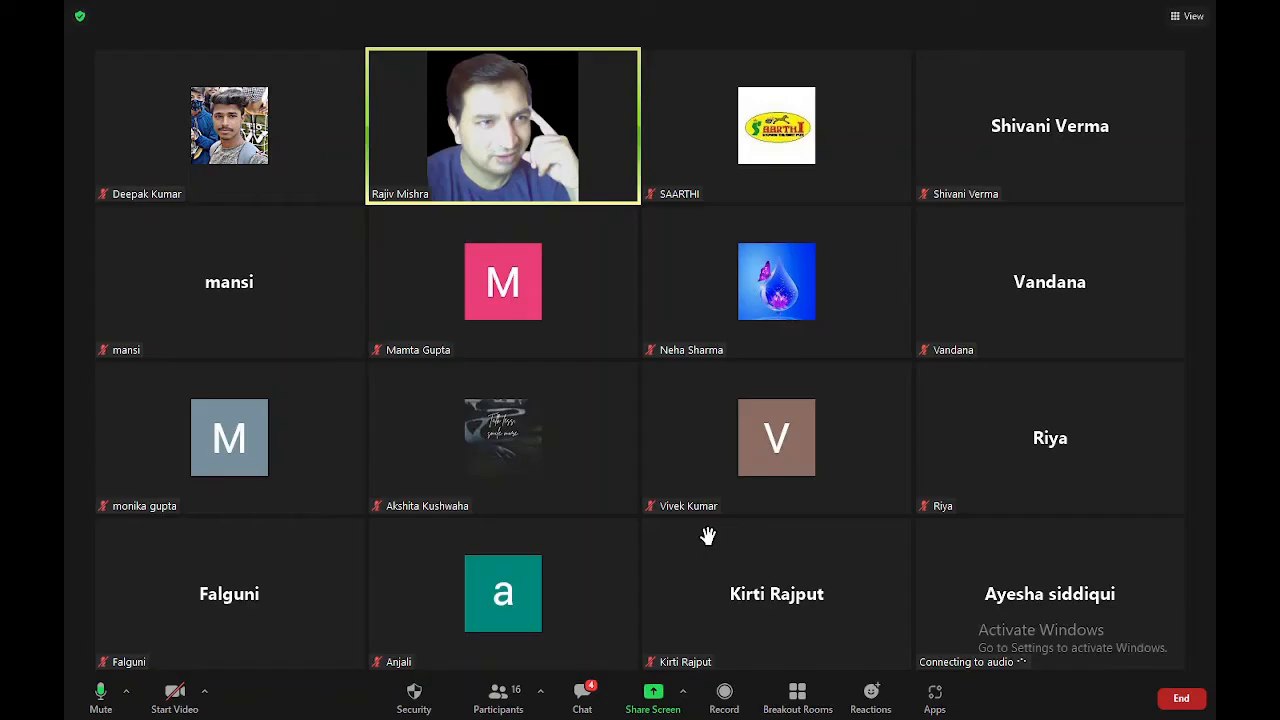
left_click(653, 693)
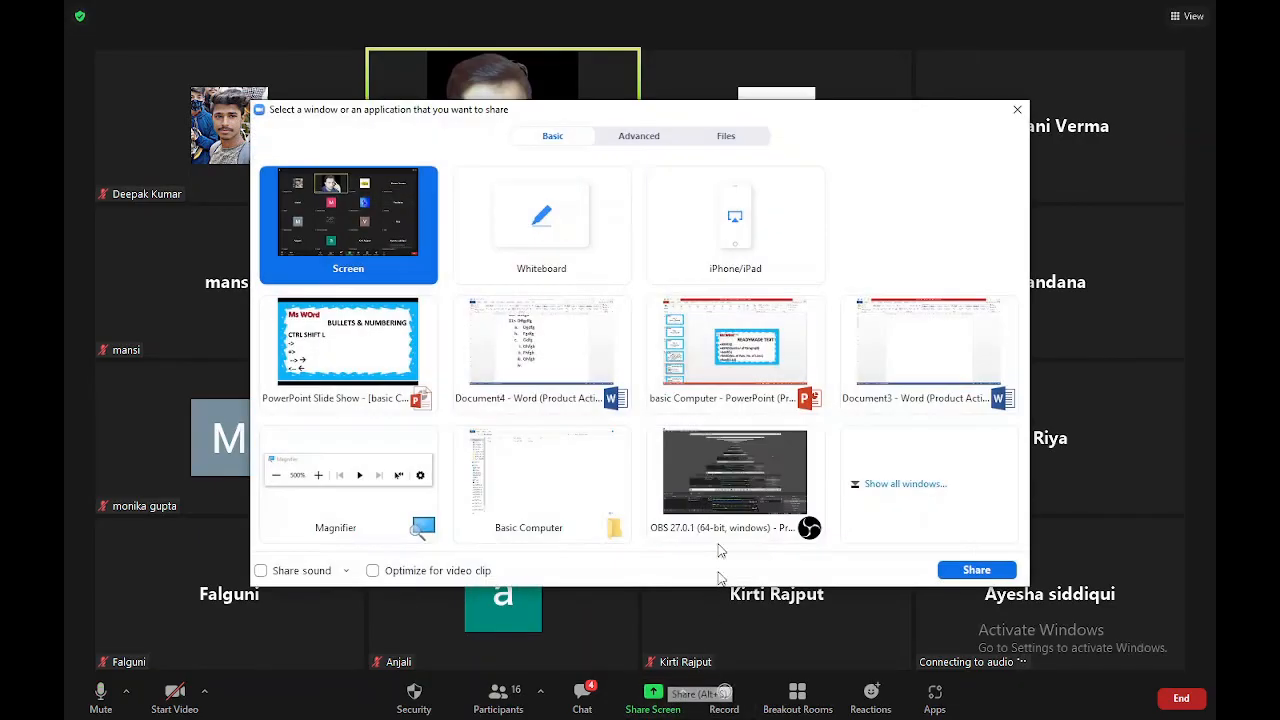
double_click(290, 350)
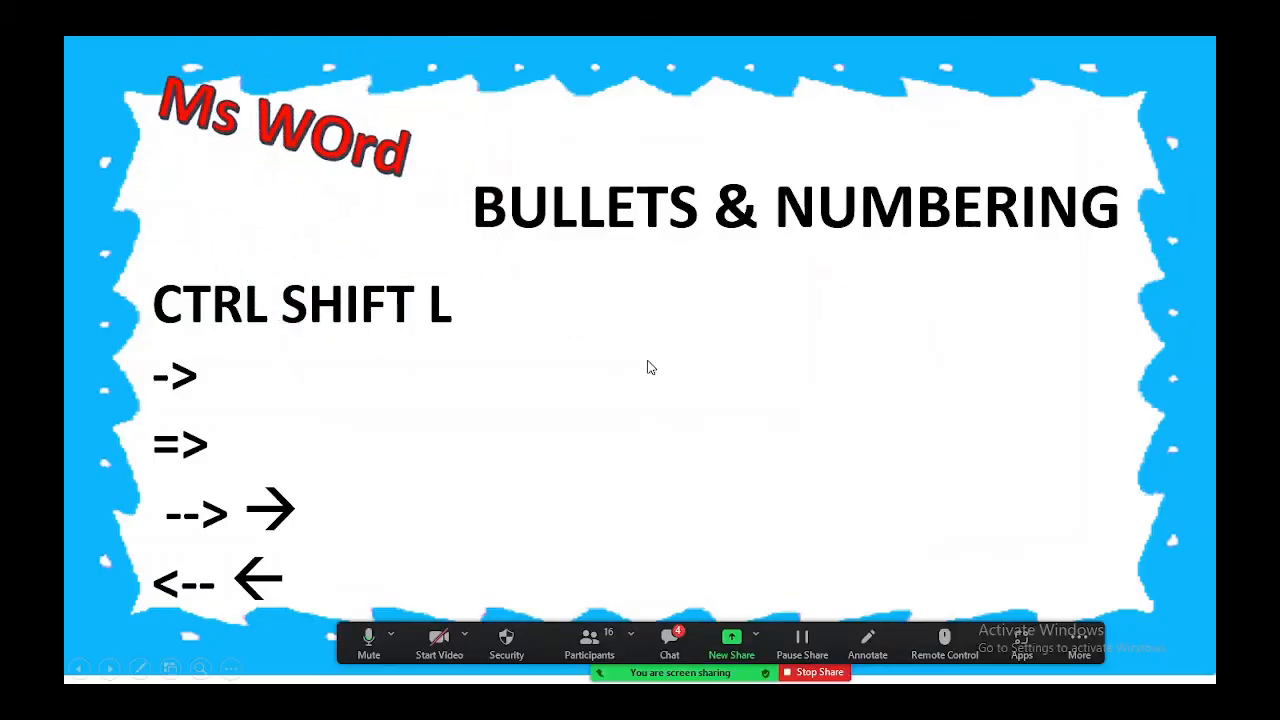
key("Right")
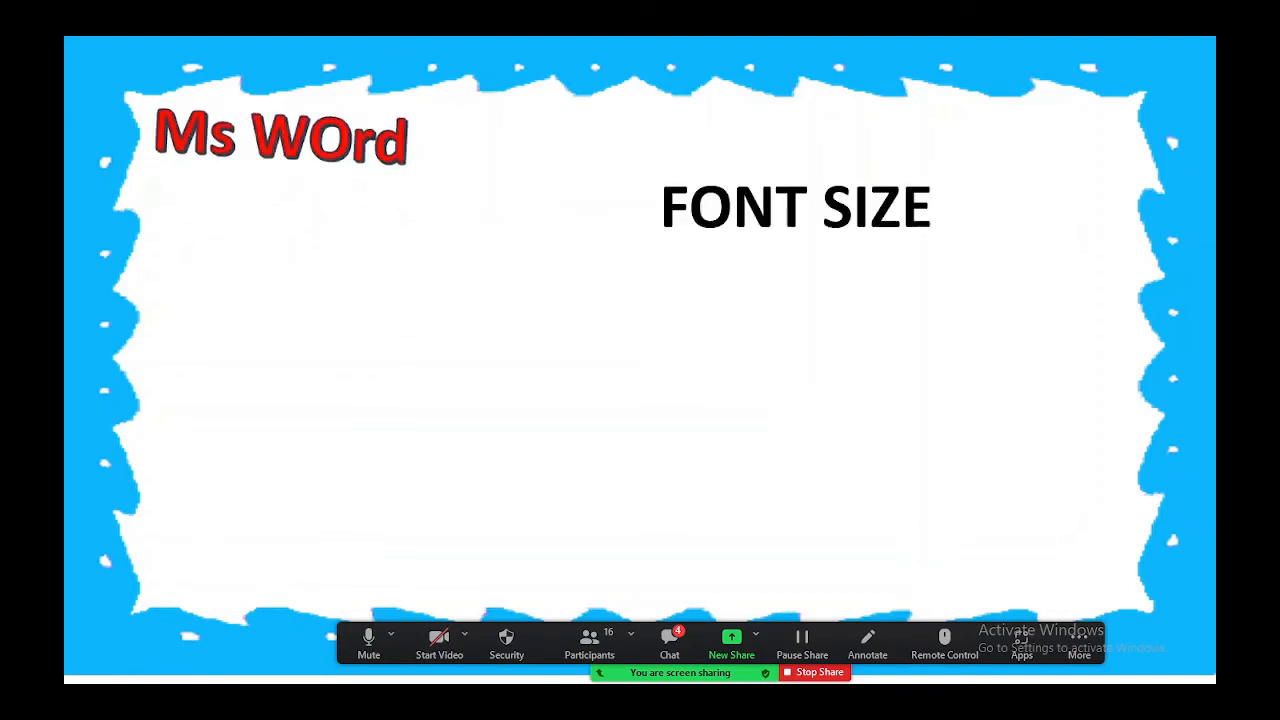
key("Right")
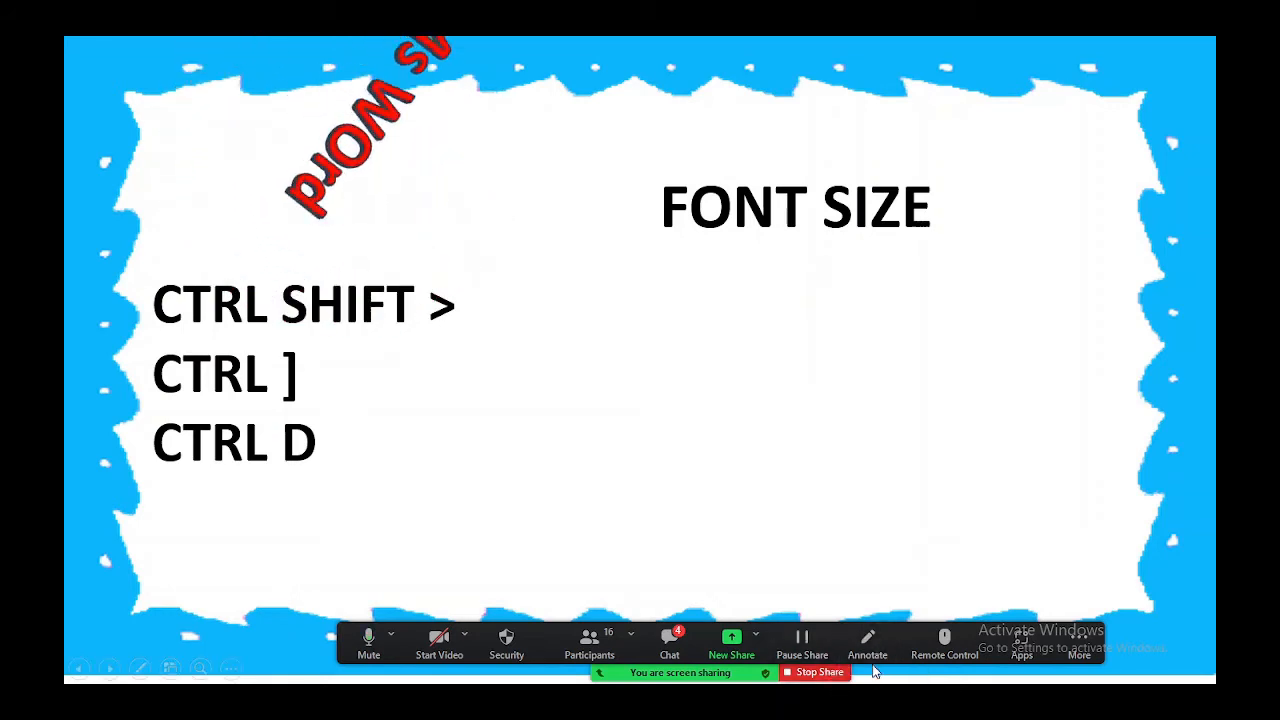
Step: Turn on the webcam video in Zoom and share the Document4 Word window in place of the slide show
left_click(819, 672)
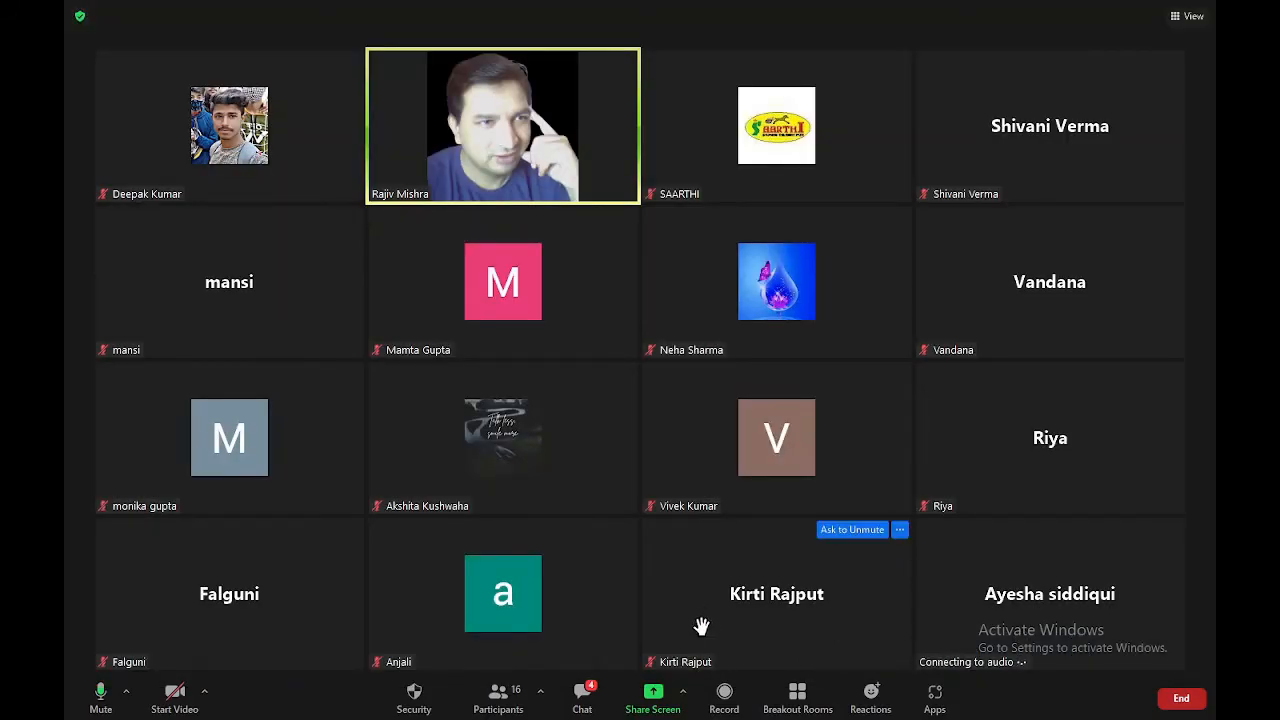
left_click(178, 697)
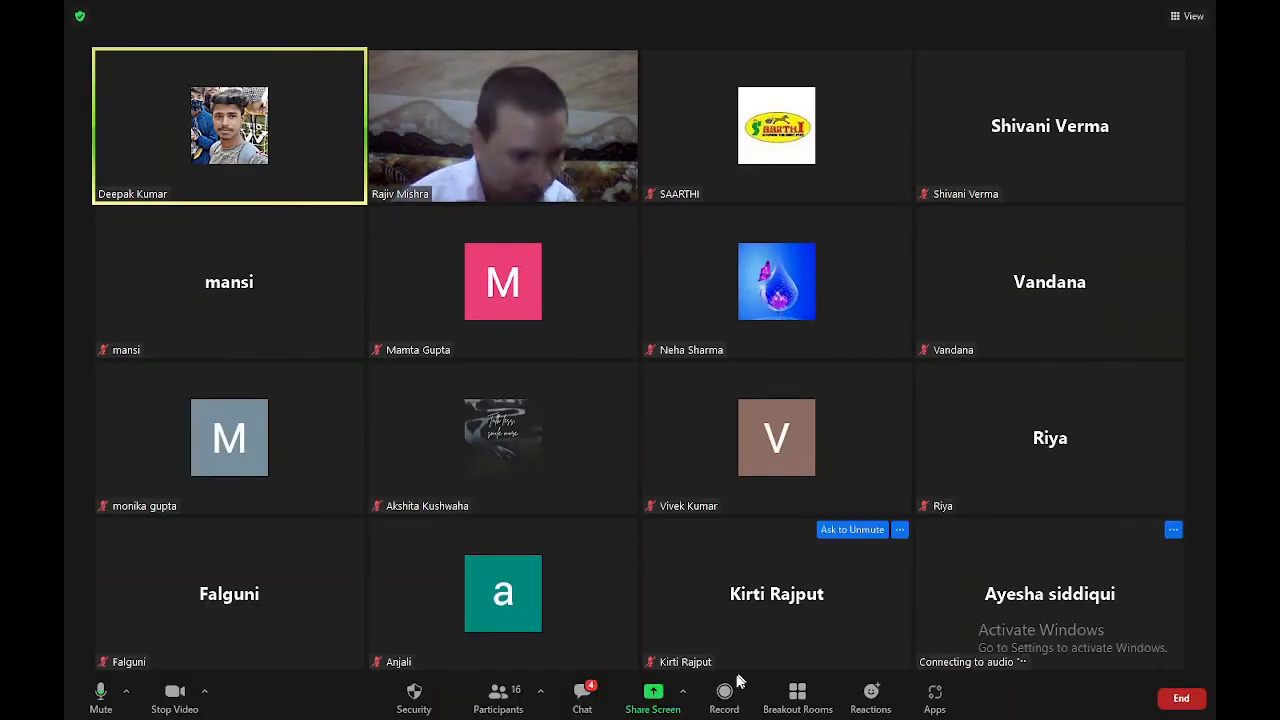
left_click(660, 692)
double_click(541, 345)
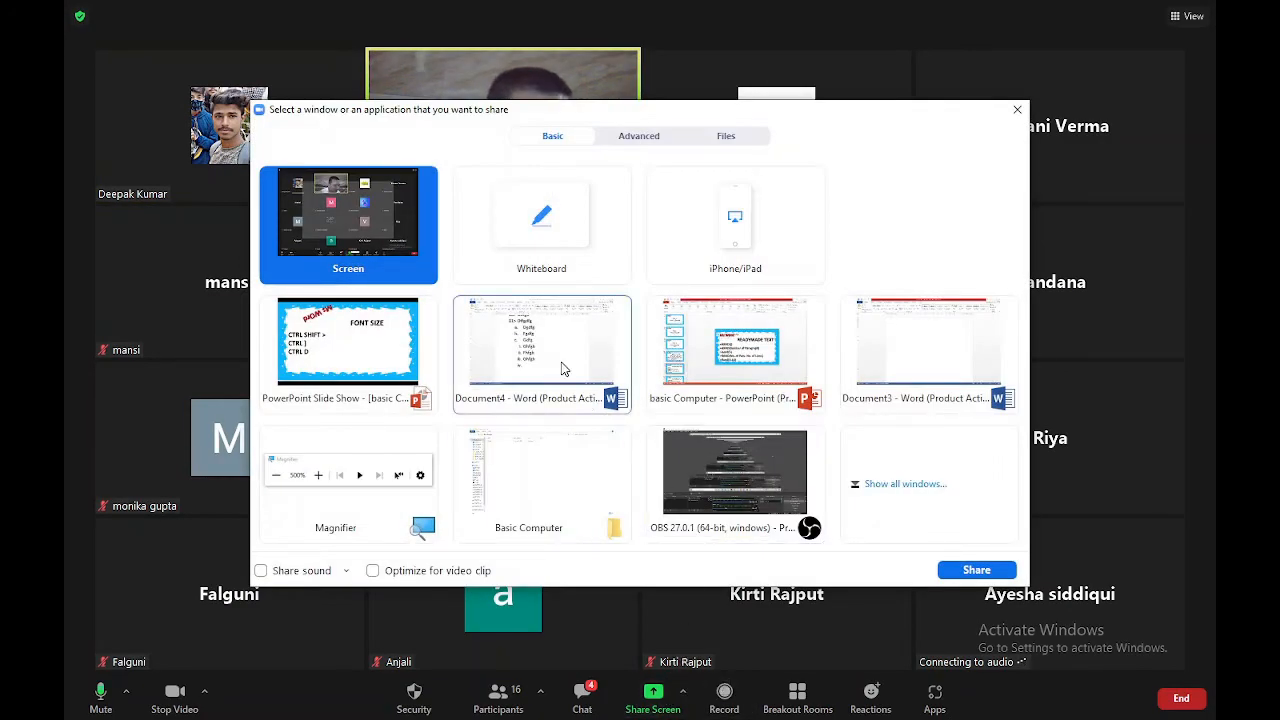
Step: Delete the whole numbered list and raise the font size of the empty document to 33
key("ctrl+a")
key("Delete")
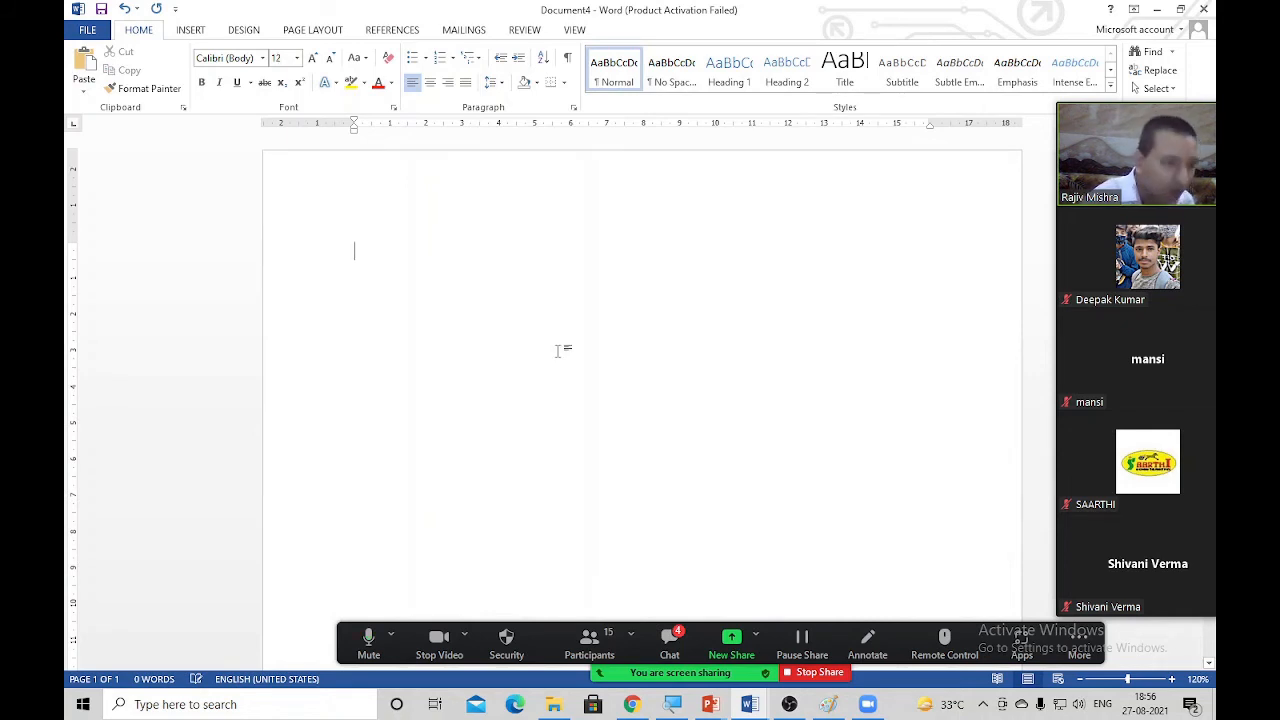
key("ctrl+]")
key("ctrl+]")
key("ctrl+]")
key("ctrl+]")
key("ctrl+]")
key("ctrl+]")
key("ctrl+]")
key("ctrl+]")
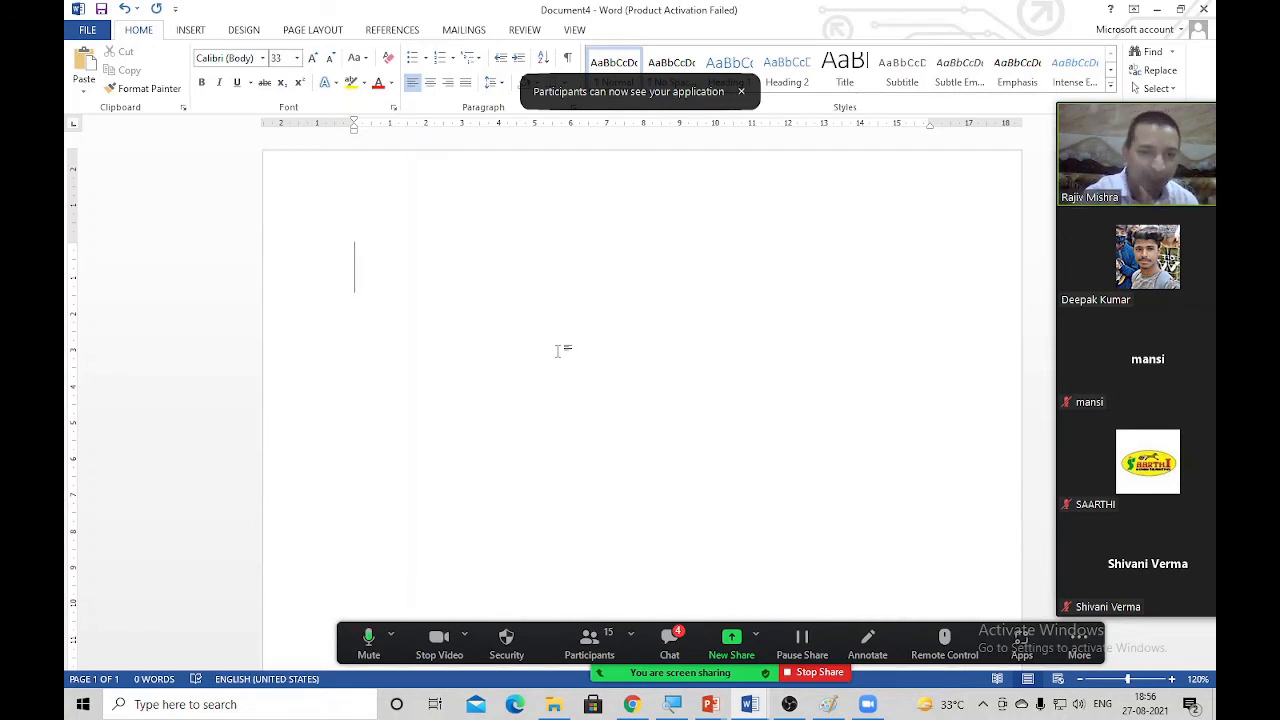
Step: Switch the Zoom share to the PowerPoint slide show and display the "BULLETS & NUMBERING" shortcuts slide
left_click(818, 672)
left_click(652, 700)
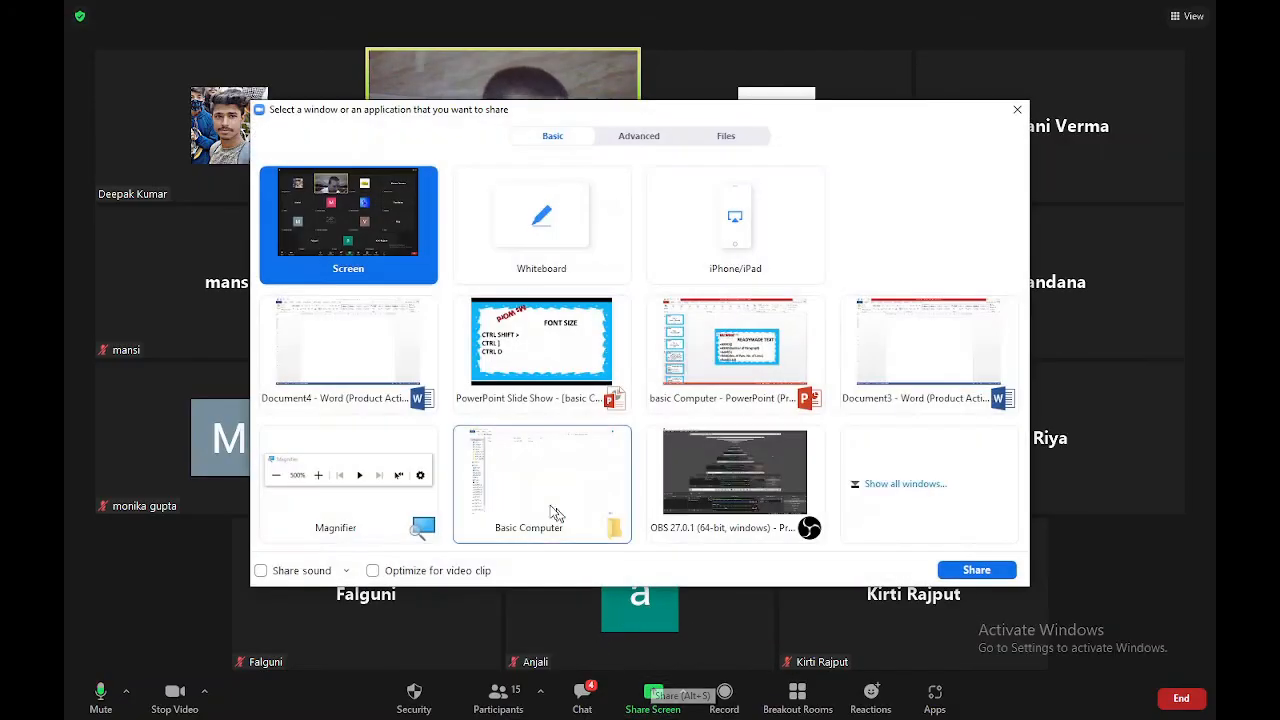
left_click(977, 569)
key("Right")
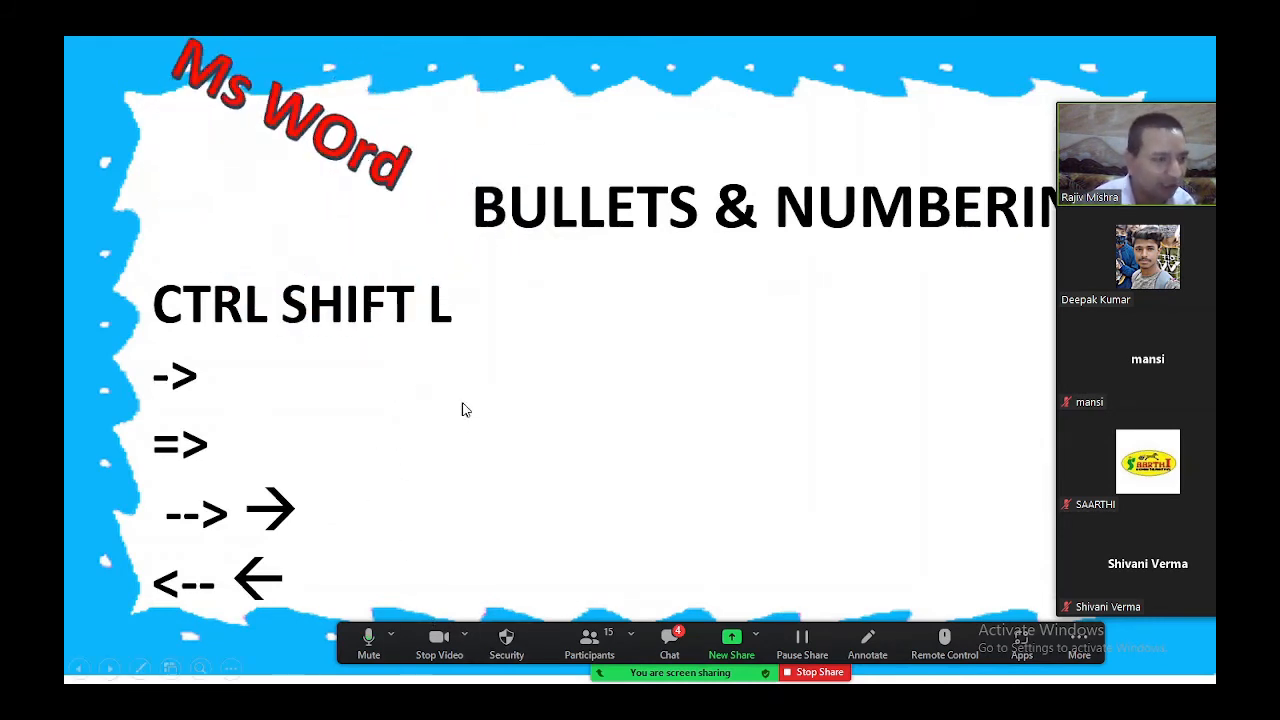
Step: Stop sharing the slide show in Zoom and share the Document4 Word window again
left_click(731, 645)
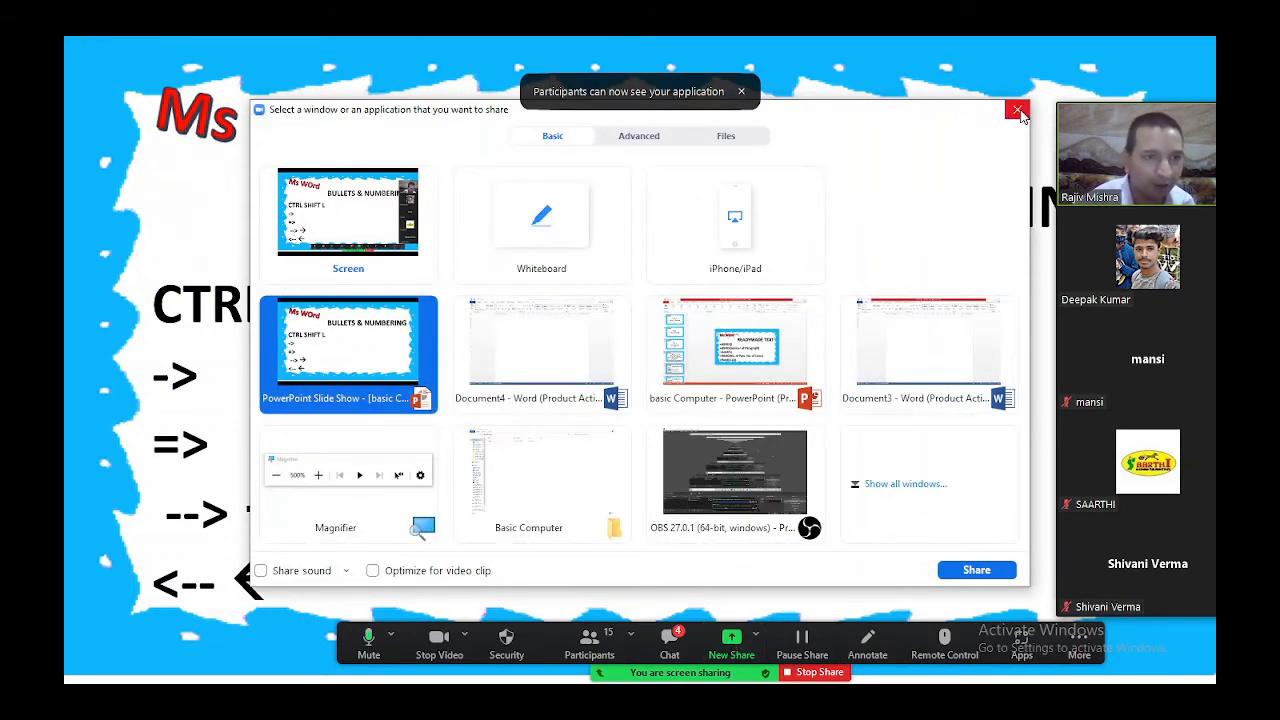
left_click(1017, 110)
left_click(812, 672)
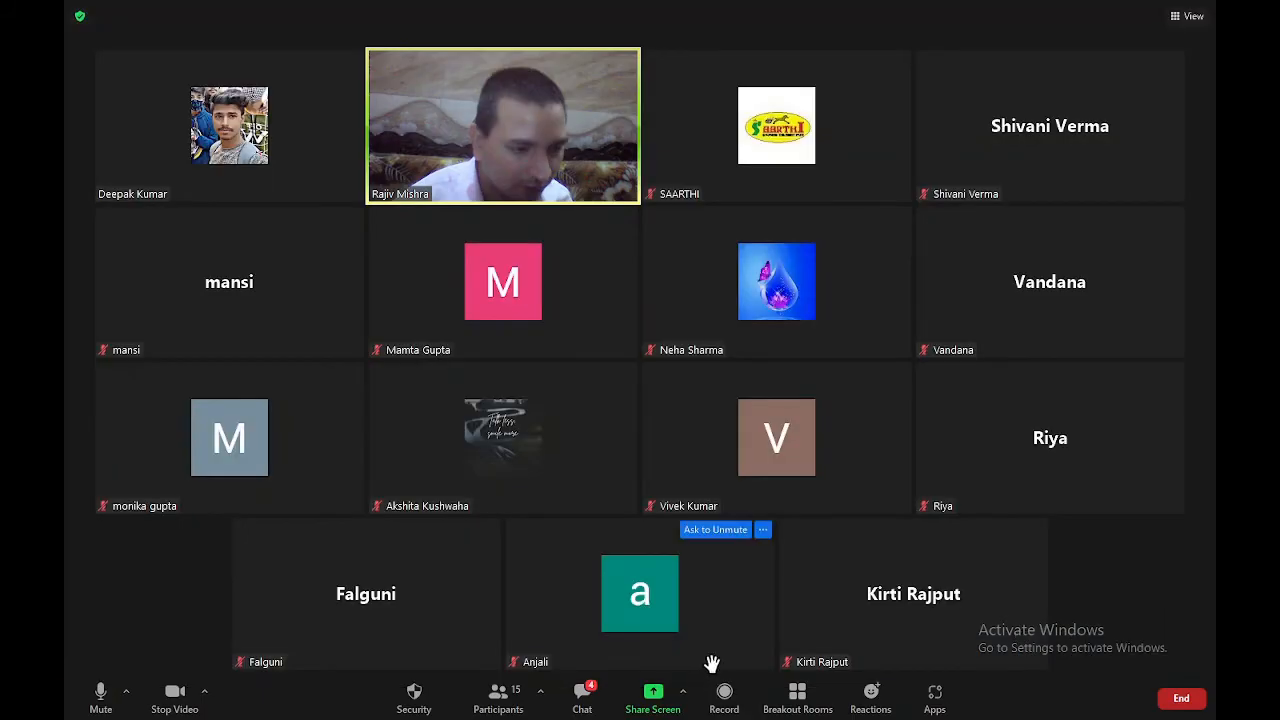
left_click(653, 695)
double_click(477, 324)
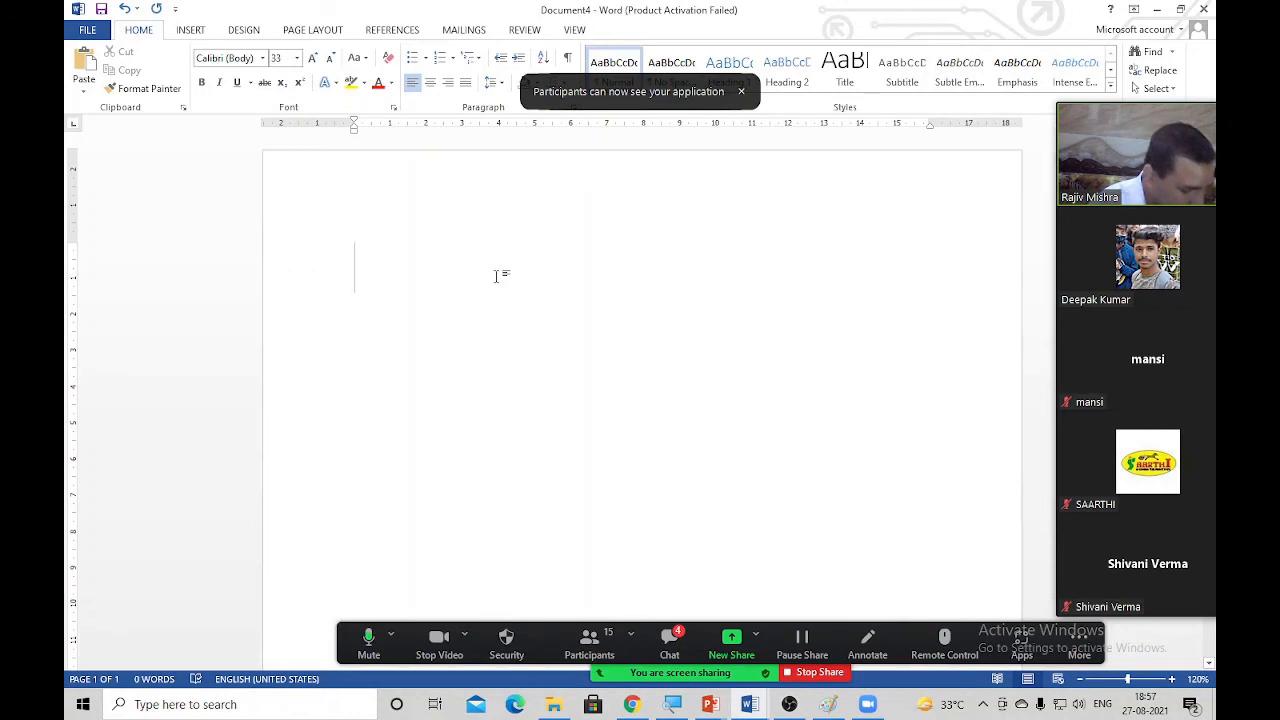
Step: Start a bulleted list in the empty document with the entry "gdfgdfg"
key("ctrl+shift+l")
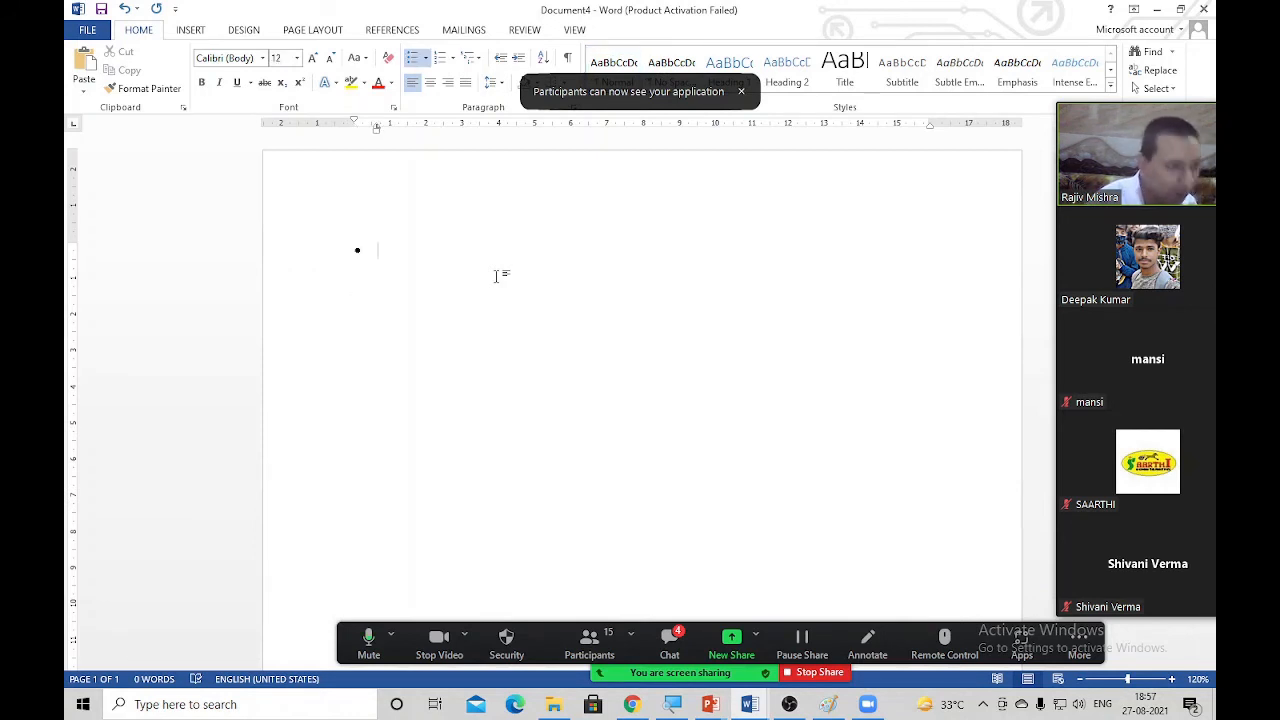
type("gdfgdfg")
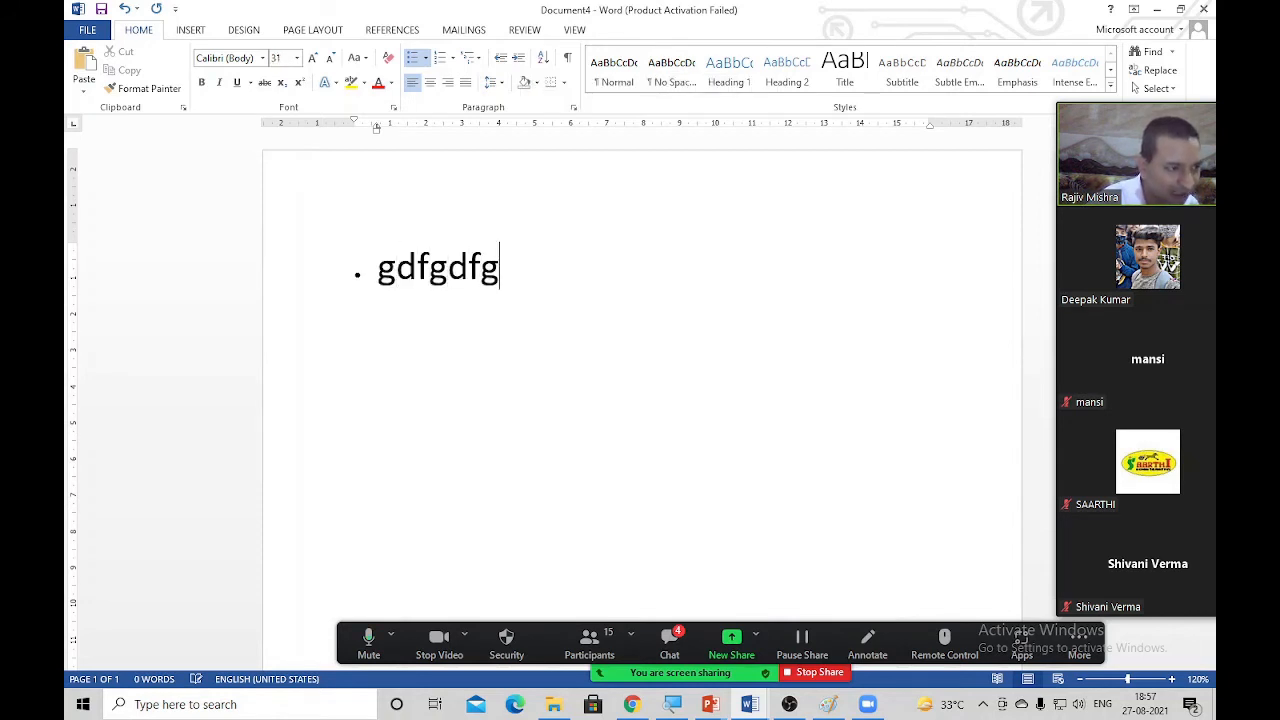
Step: Enlarge the bulleted text to font size 47 and add an empty second bullet below it
key("ctrl+a")
key("ctrl+bracketright")
key("ctrl+bracketright")
key("ctrl+bracketright")
key("ctrl+bracketright")
key("ctrl+bracketright")
key("ctrl+bracketright")
key("ctrl+bracketright")
key("ctrl+bracketright")
key("ctrl+bracketright")
key("ctrl+bracketright")
key("ctrl+bracketright")
key("ctrl+bracketright")
key("ctrl+bracketright")
key("ctrl+bracketright")
key("ctrl+bracketright")
key("ctrl+bracketright")
key("ctrl+bracketright")
key("ctrl+bracketright")
key("ctrl+bracketright")
key("ctrl+bracketright")
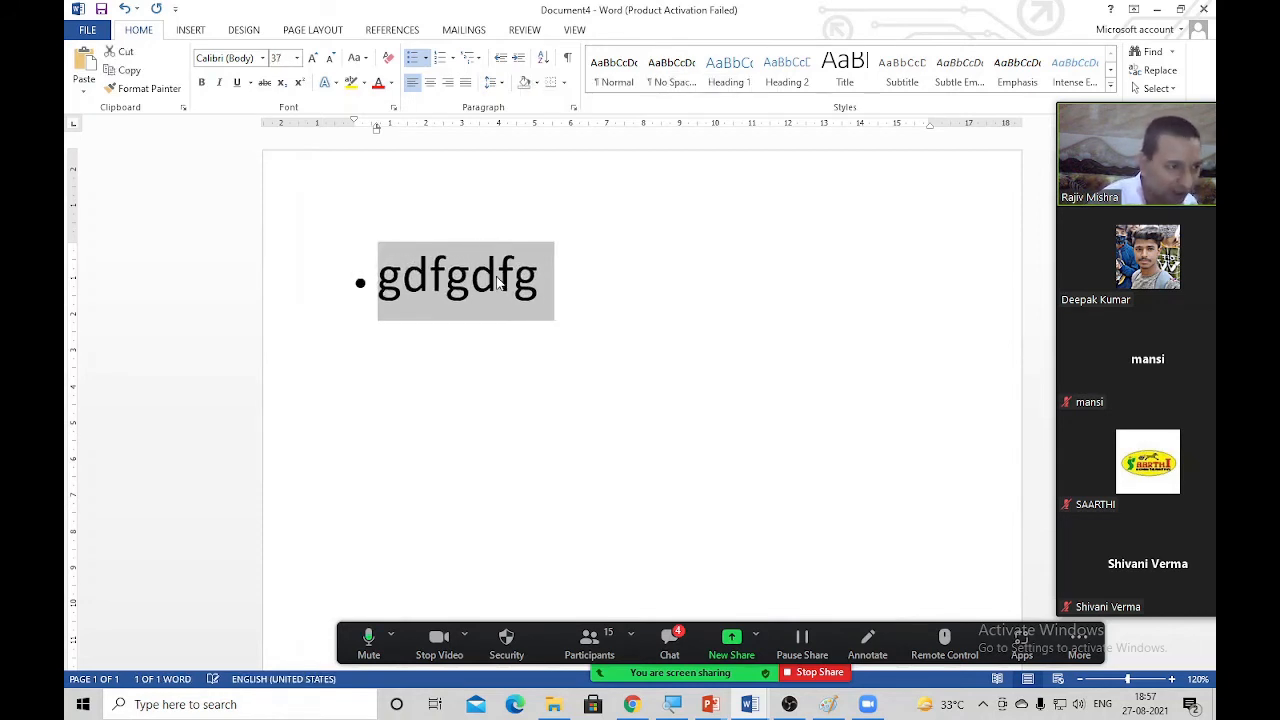
key("ctrl+bracketright")
key("ctrl+bracketright")
key("ctrl+bracketright")
key("ctrl+bracketright")
key("ctrl+bracketright")
key("ctrl+bracketright")
key("ctrl+bracketright")
key("ctrl+space")
key("ctrl+bracketright")
key("ctrl+bracketright")
key("ctrl+bracketright")
key("ctrl+bracketright")
key("ctrl+bracketright")
key("ctrl+bracketright")
key("ctrl+bracketright")
key("ctrl+bracketright")
key("ctrl+bracketright")
key("ctrl+bracketright")
key("ctrl+bracketright")
key("ctrl+bracketright")
key("ctrl+bracketright")
key("ctrl+bracketright")
key("ctrl+bracketright")
key("ctrl+bracketright")
key("ctrl+bracketright")
key("ctrl+bracketright")
key("ctrl+bracketright")
key("ctrl+bracketright")
key("ctrl+bracketright")
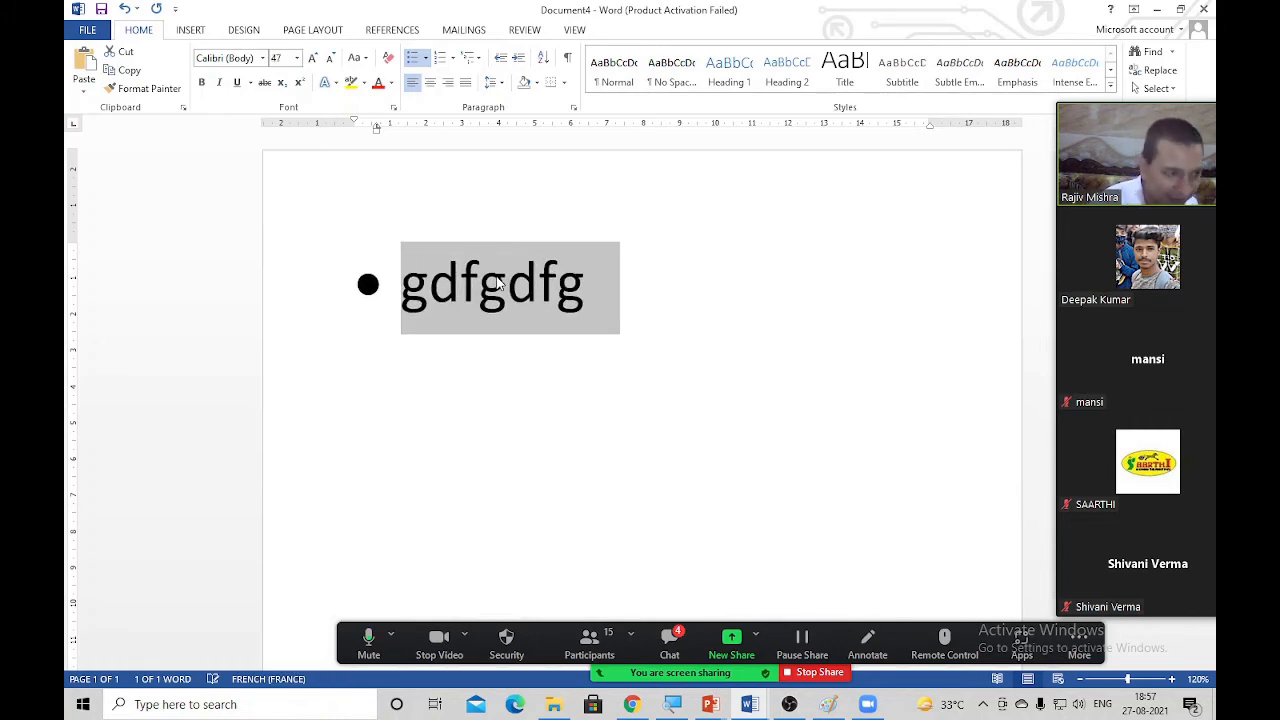
key("End")
key("Return")
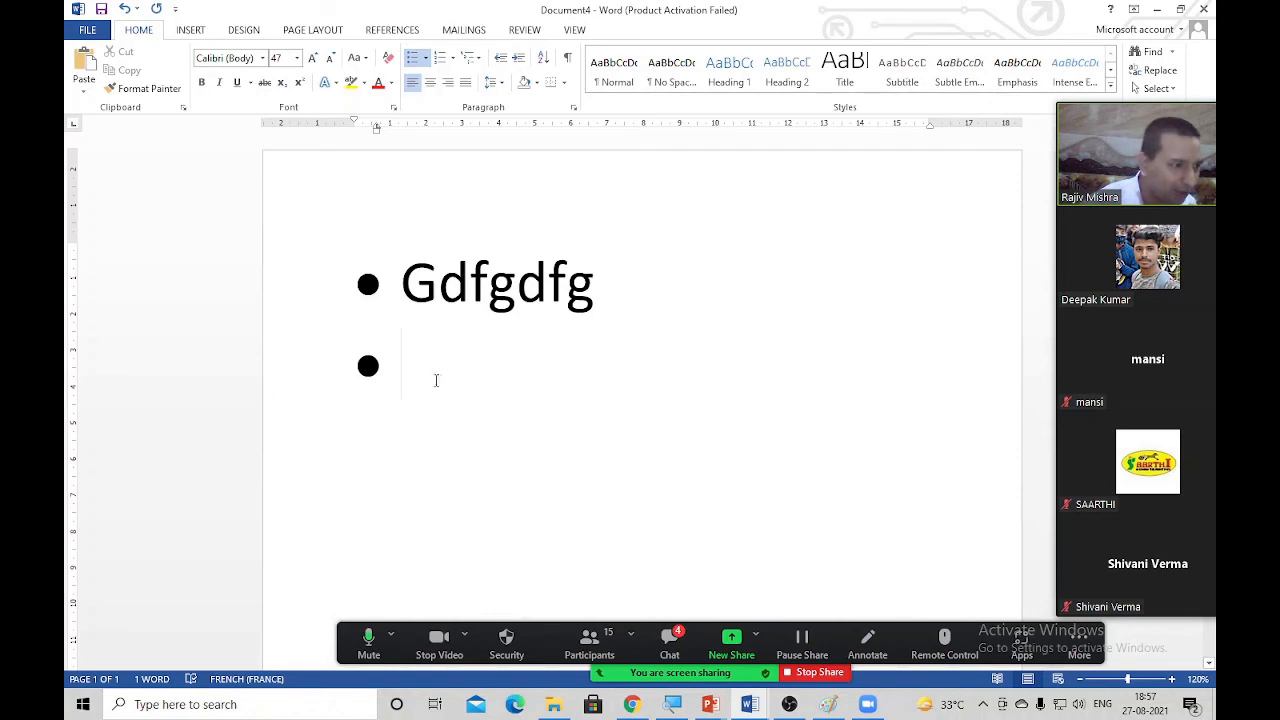
Step: Clear the first bulleted entry and remove its bullet, leaving a plain empty line
left_click(284, 263)
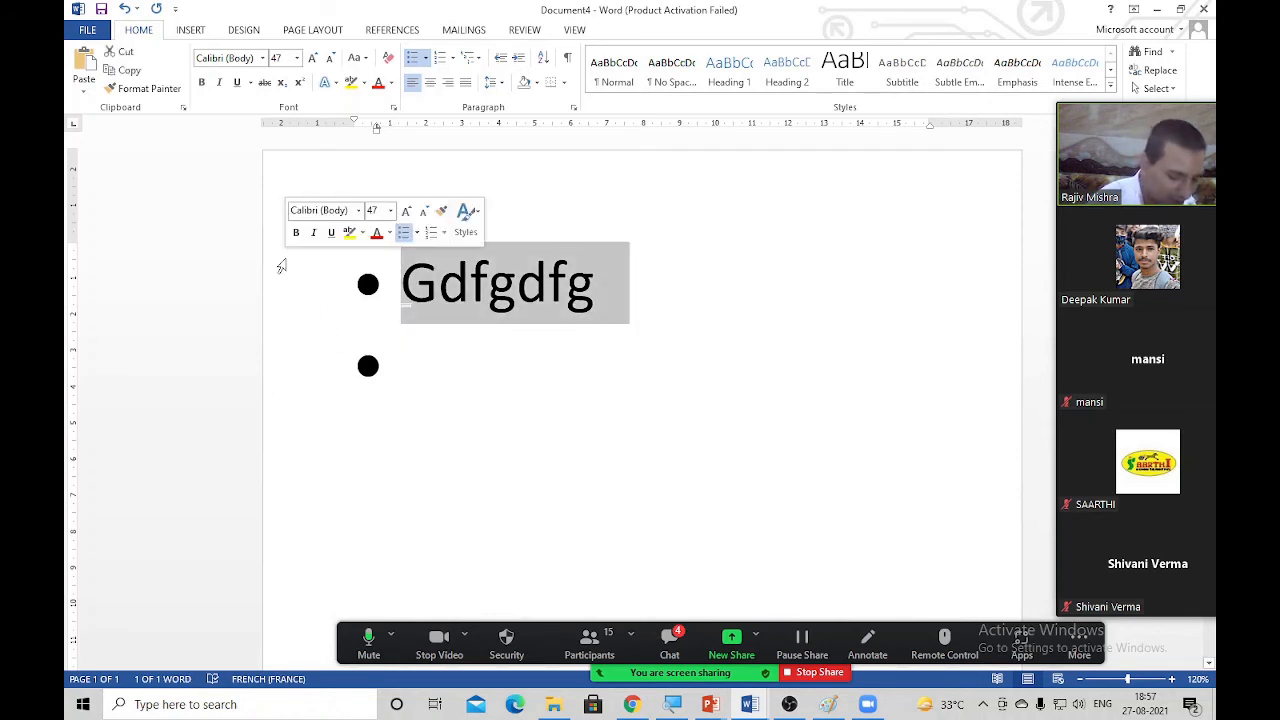
type("-")
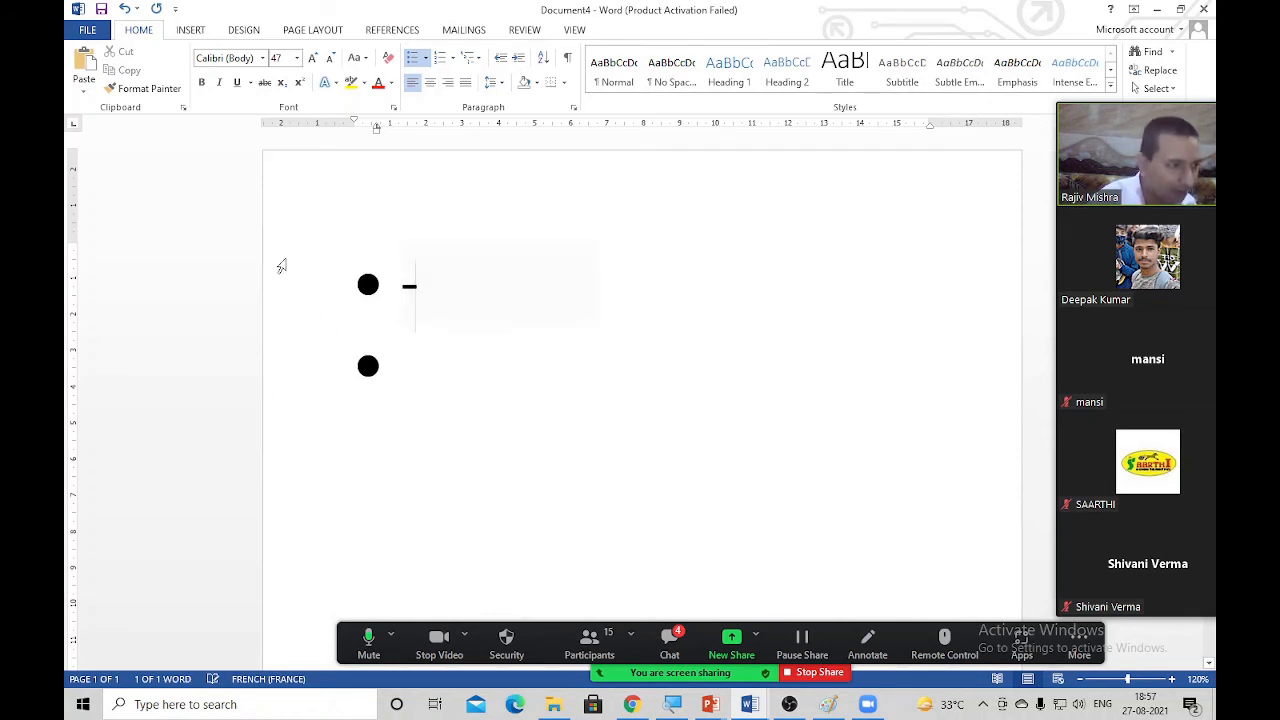
key("BackSpace")
key("BackSpace")
key("BackSpace")
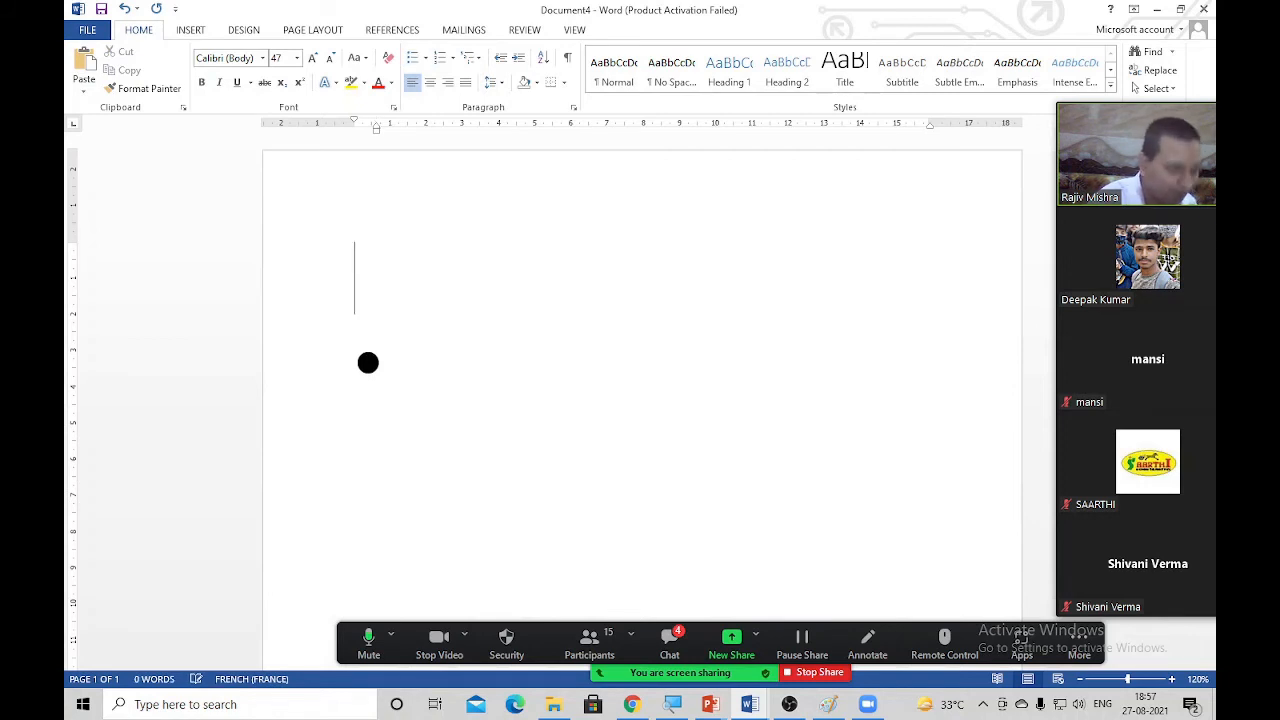
Step: Create a solid-arrow bulleted list from the characters "-->" with the entries FGGH, HGHG and HGH
type("-")
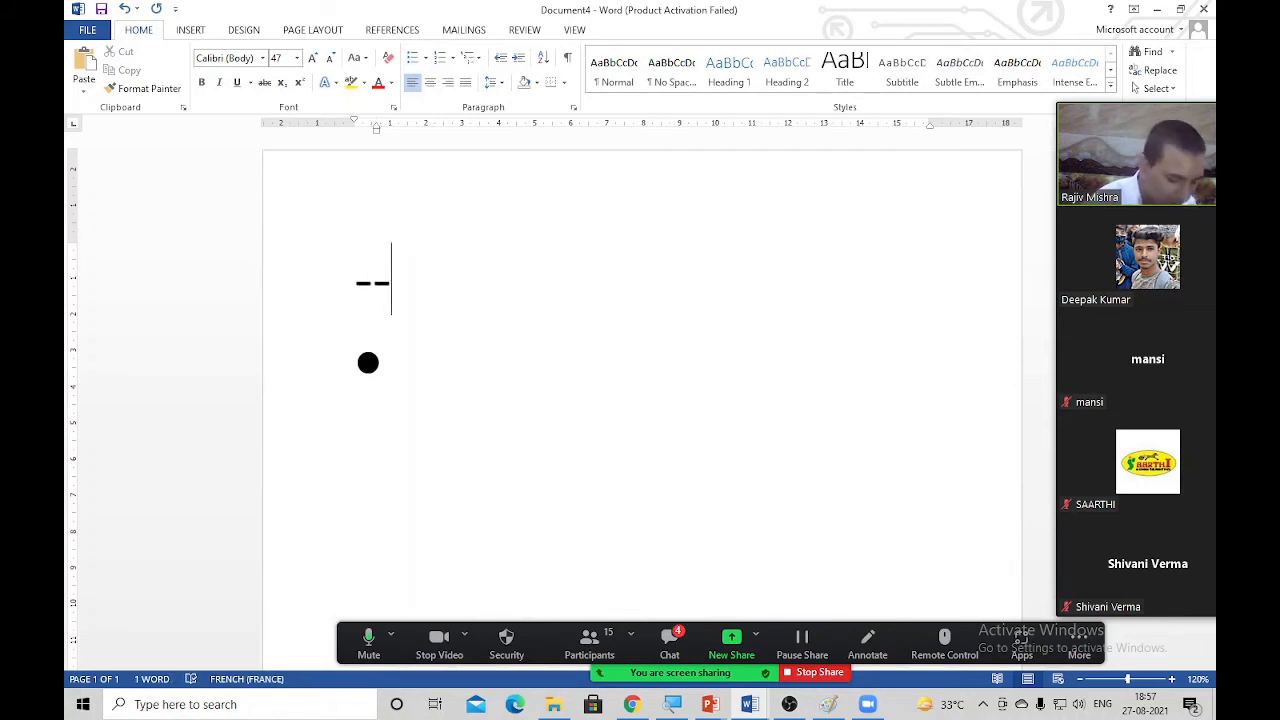
type("->")
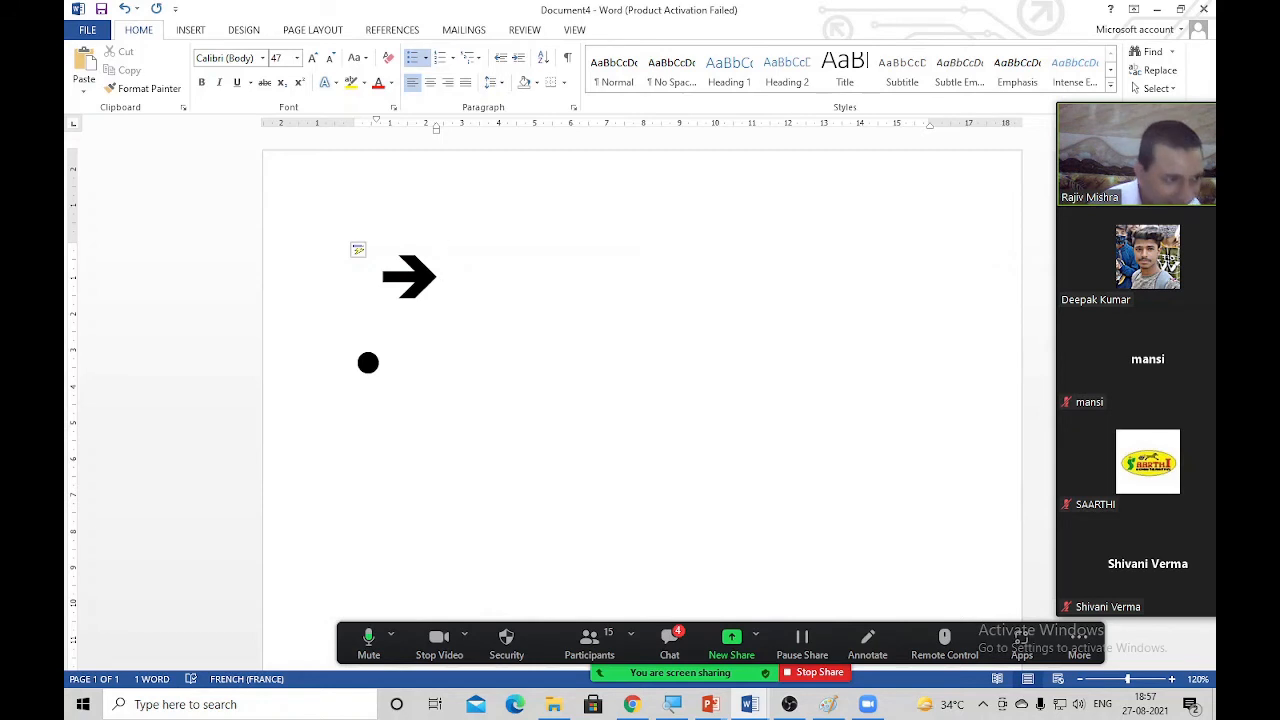
type(" FGGH")
key("Return")
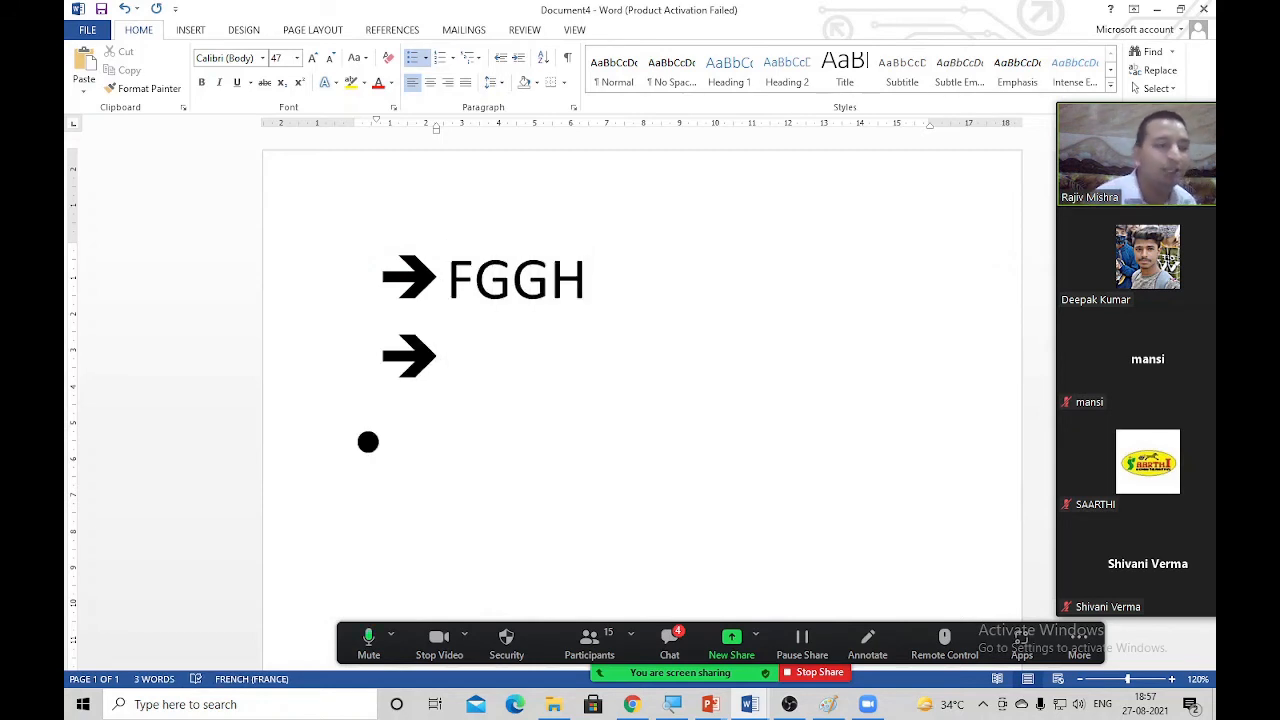
type("HGHG")
key("Return")
type("HGH")
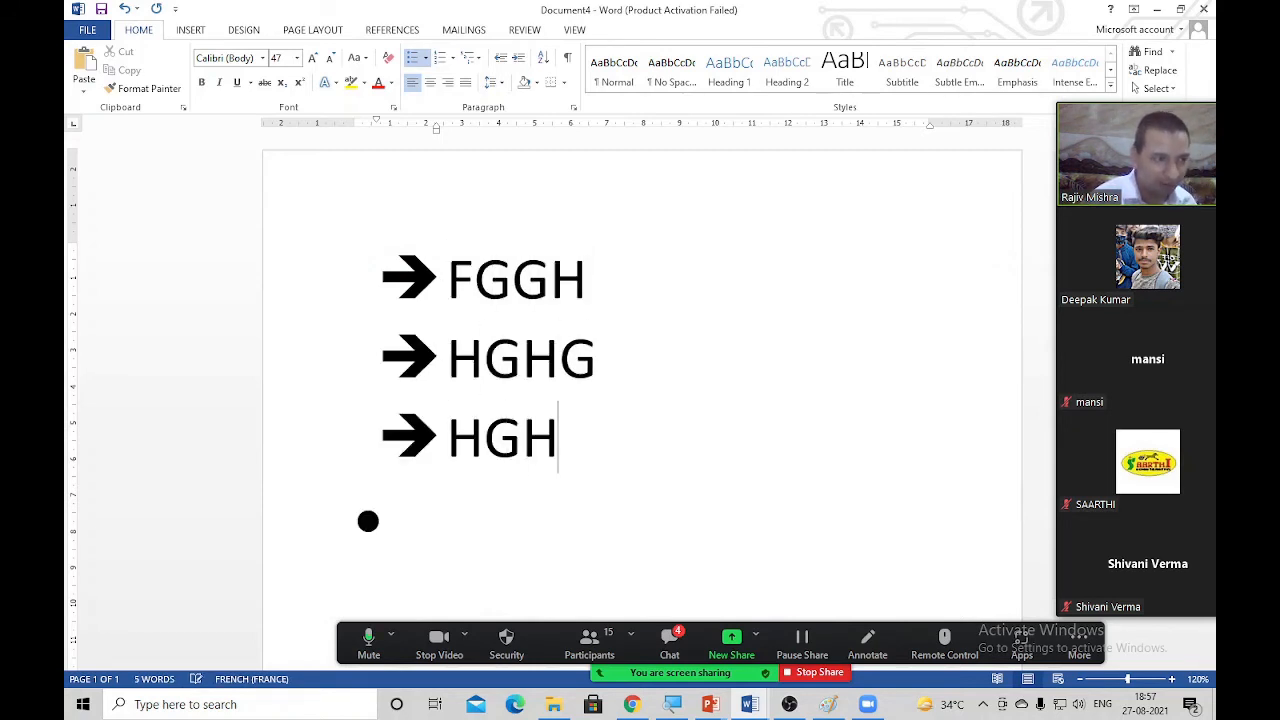
Step: Delete the whole arrow list with its bullets and dismiss the Zoom meeting-time notice
triple_click(282, 266)
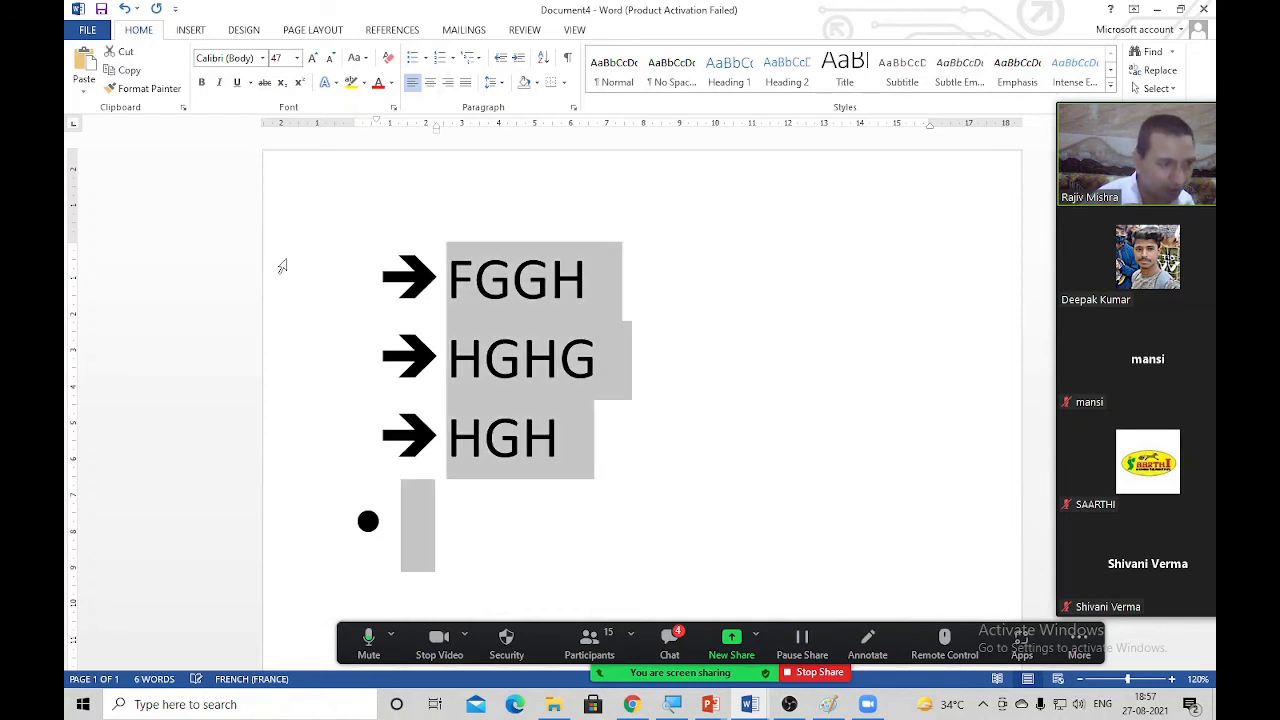
key("BackSpace")
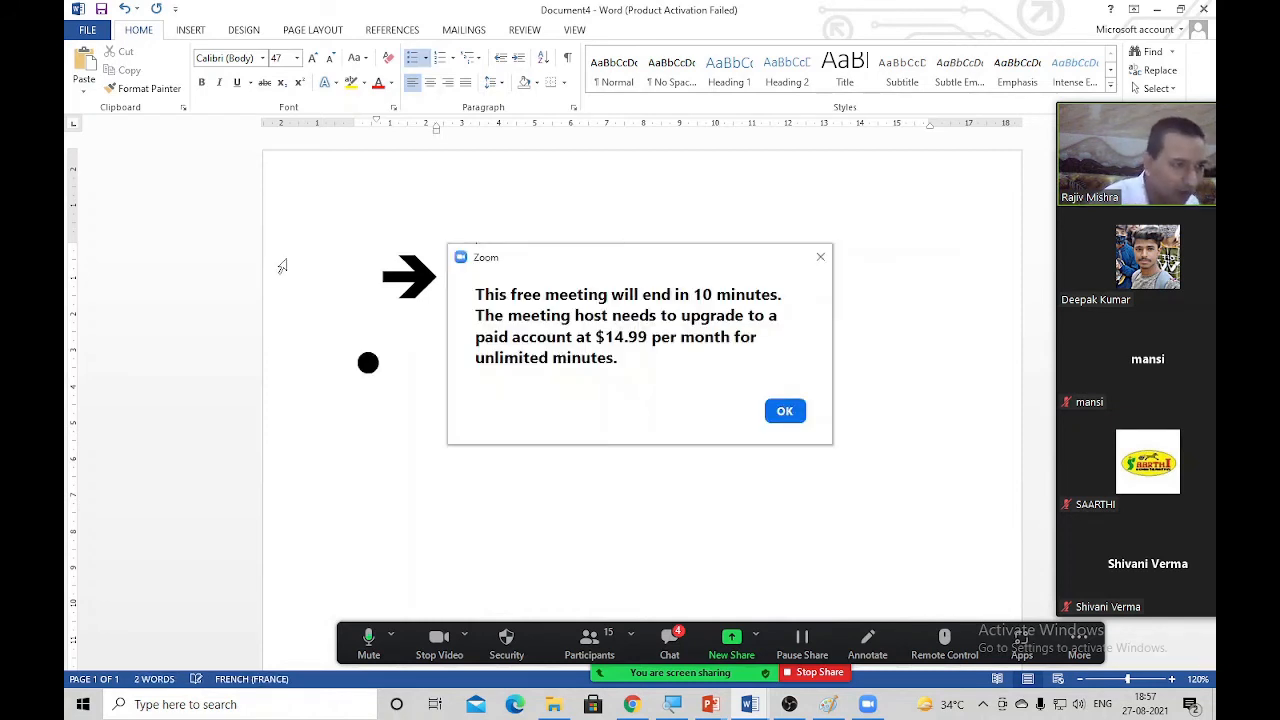
left_click(777, 413)
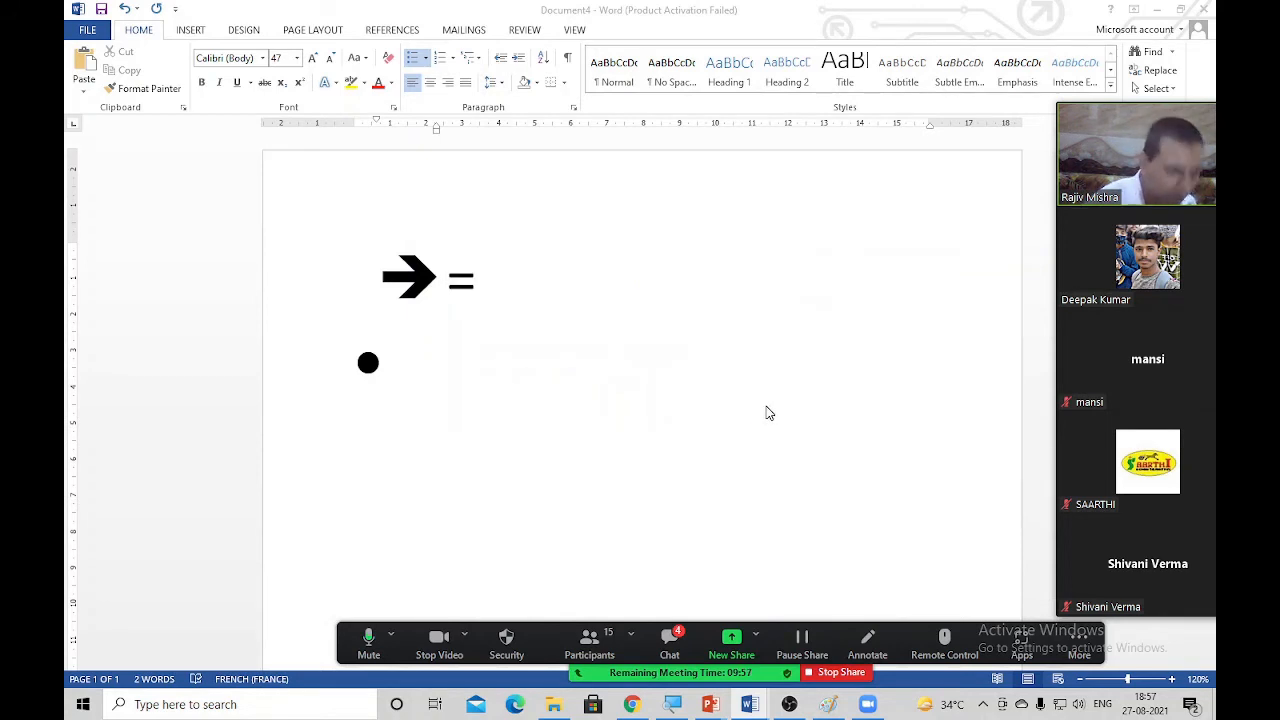
left_click(599, 353)
key("ctrl+a")
type("=")
key("Delete")
key("BackSpace")
key("BackSpace")
key("BackSpace")
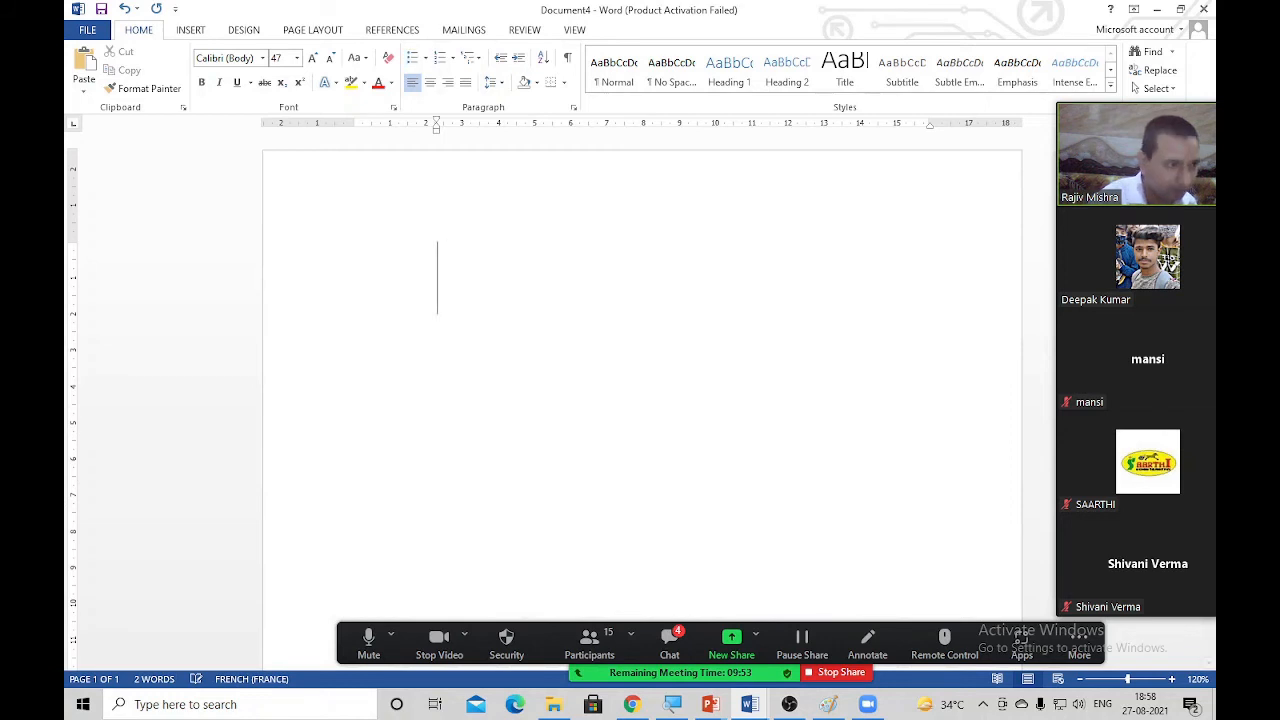
Step: Start a hollow-arrow bulleted list from the characters "=>" with the entry GGFG
type("=> ")
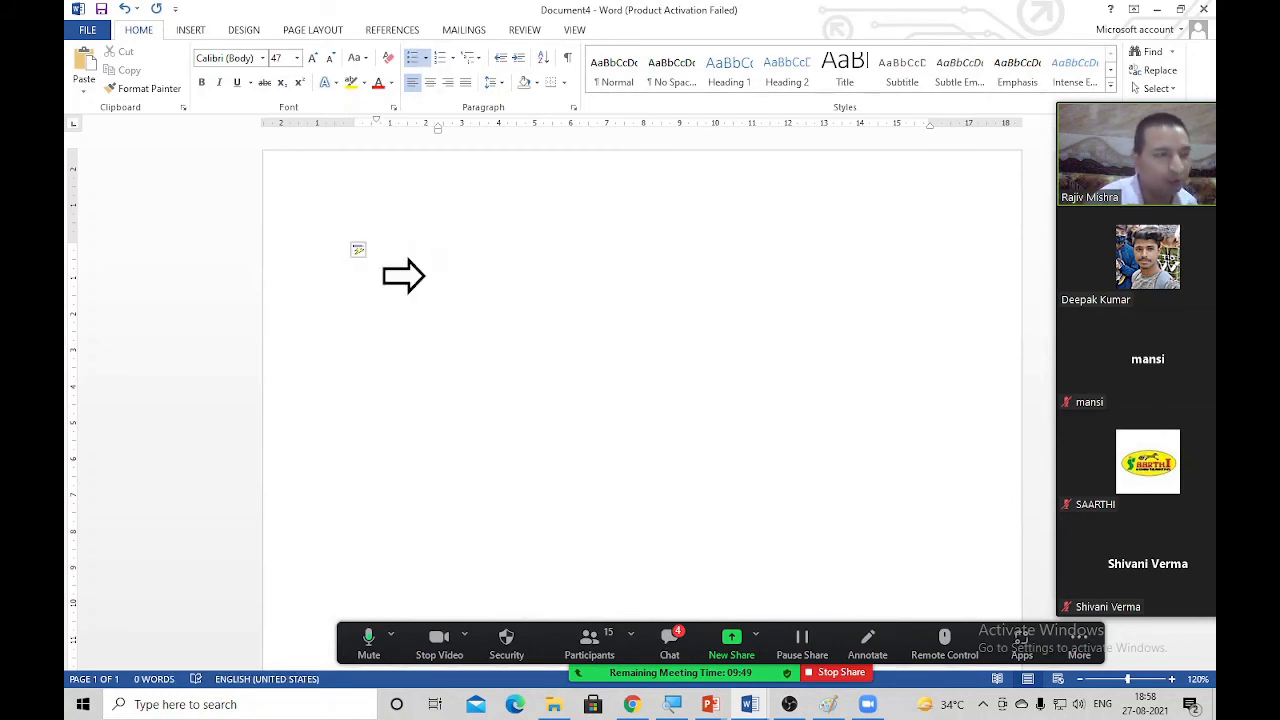
type("GGFG")
key("Return")
Step: Add the entries GFGFD, GGHGH, HGHFG and HJHJ to the list, each one level deeper than the previous
key("Tab")
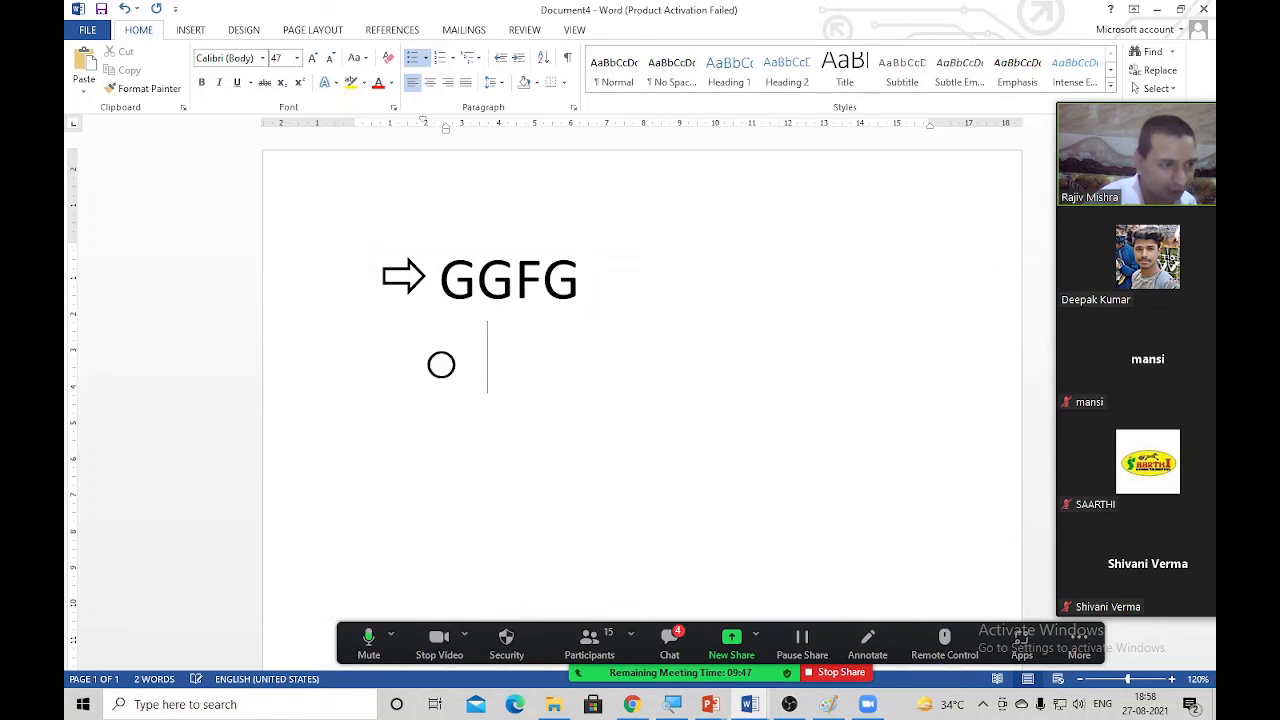
type("GFGFD")
key("Return")
key("Tab")
type("GGHGH")
key("Return")
key("Tab")
type("HGHFG")
key("Return")
key("Tab")
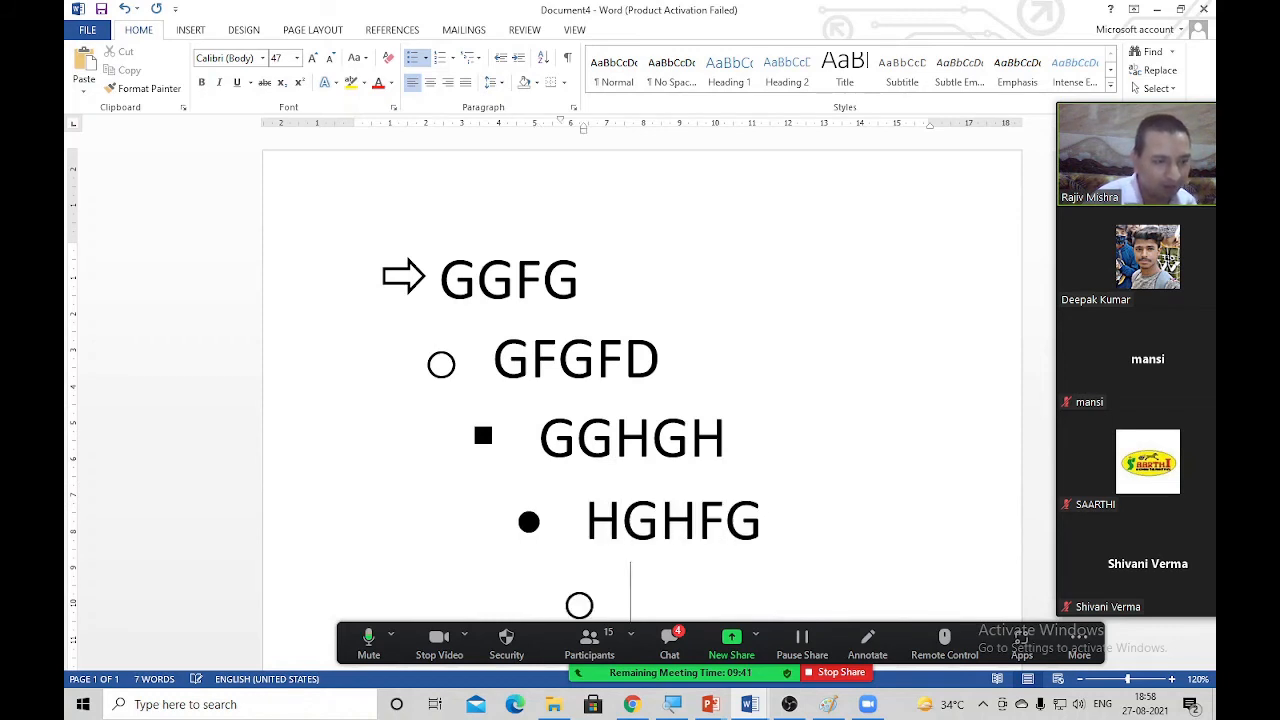
type("HJHJ")
key("Return")
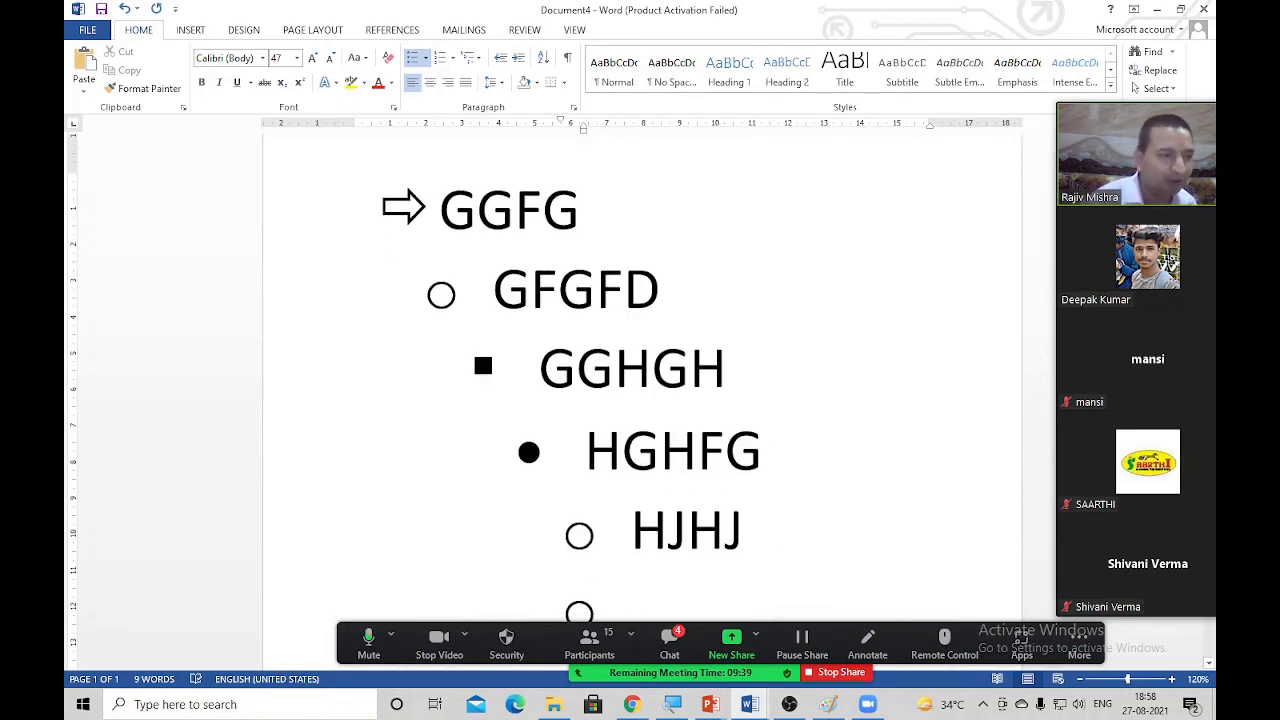
Step: Insert the same-level entries FGFG after GFGFD and GFGFD after GGHGH in the multilevel list
left_click(681, 271)
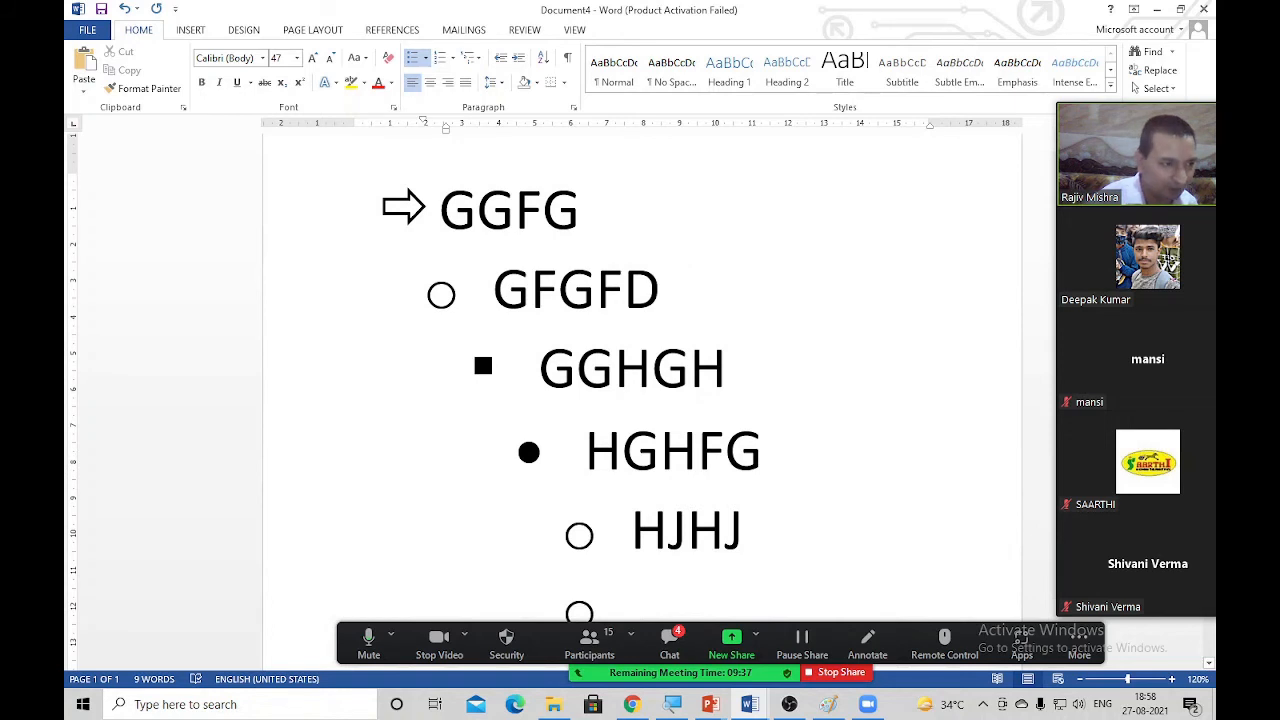
key("Return")
type("FGFG")
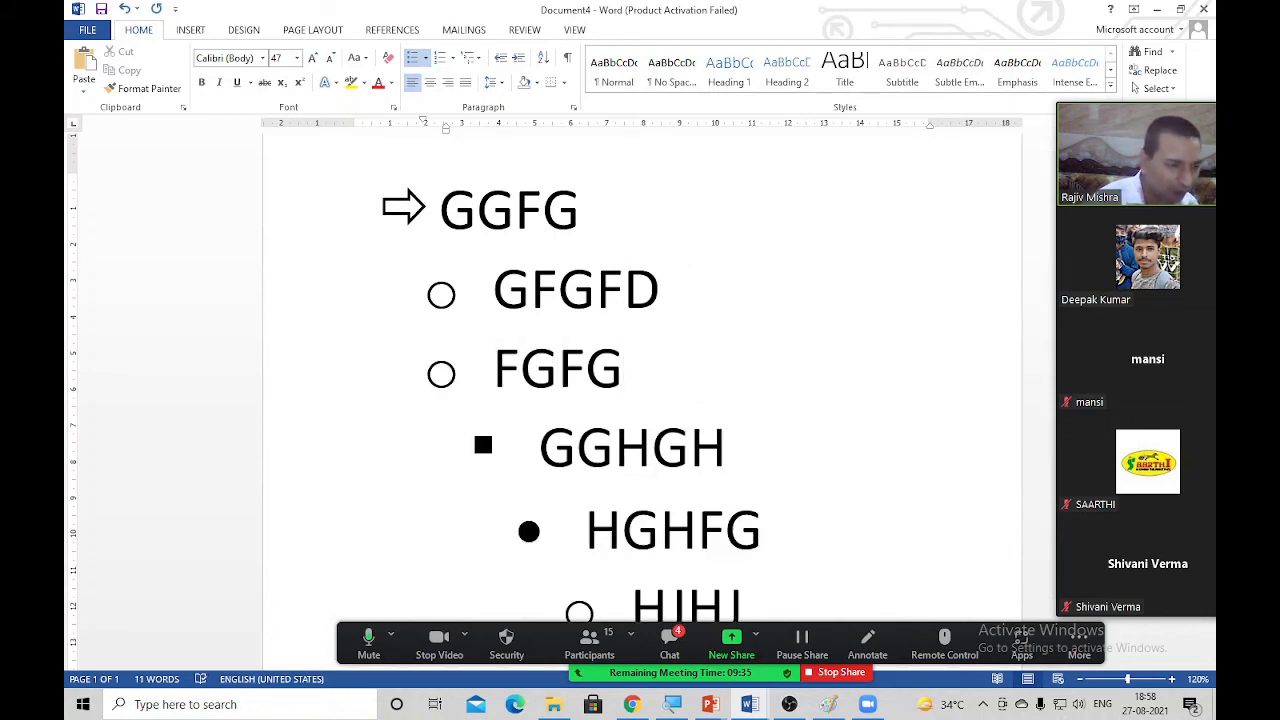
scroll(763, 314, "down", 1)
left_click(794, 386)
key("Return")
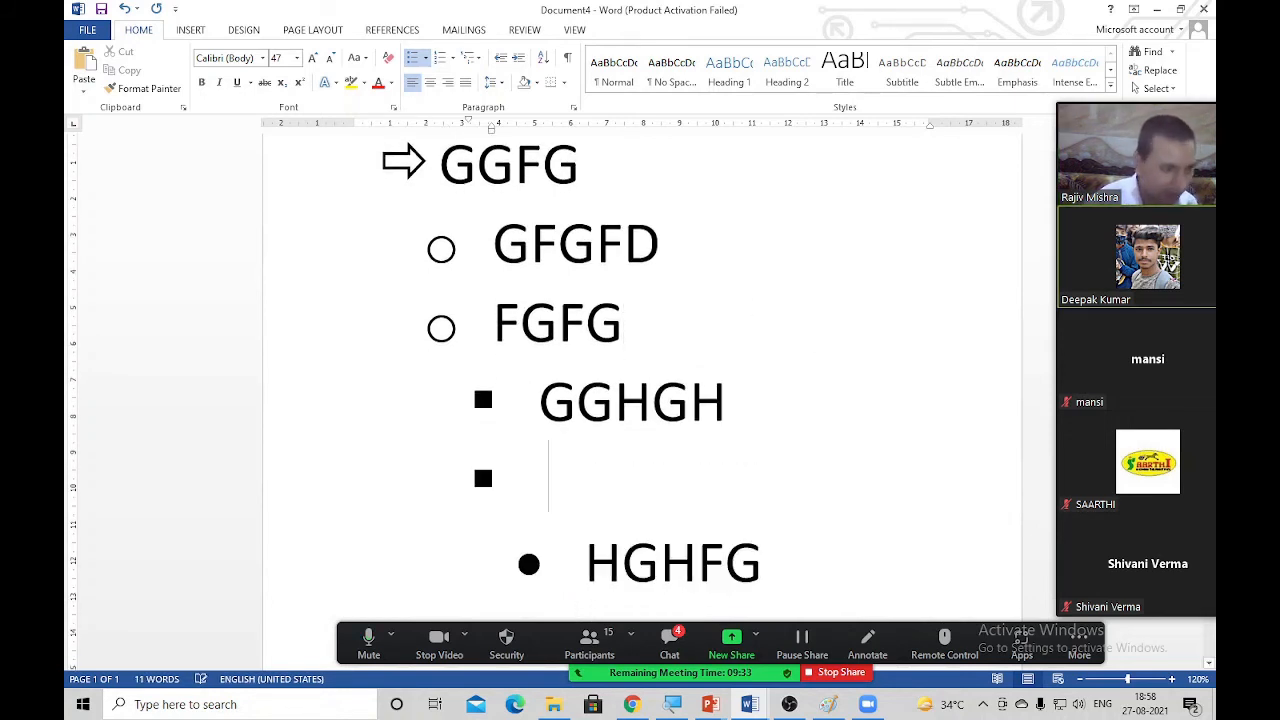
type("GFGFD")
scroll(789, 391, "down", 1)
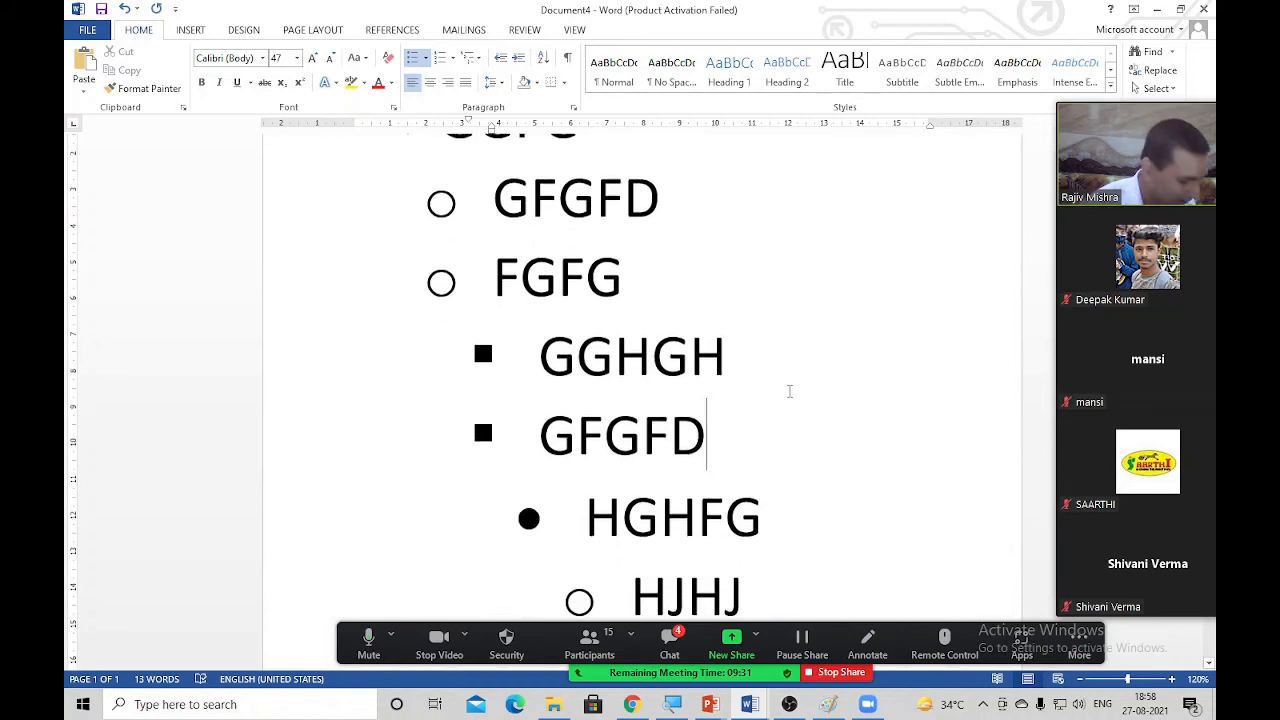
Step: Delete the whole multilevel bulleted list from the document
scroll(789, 391, "up", 4)
key("ctrl+a")
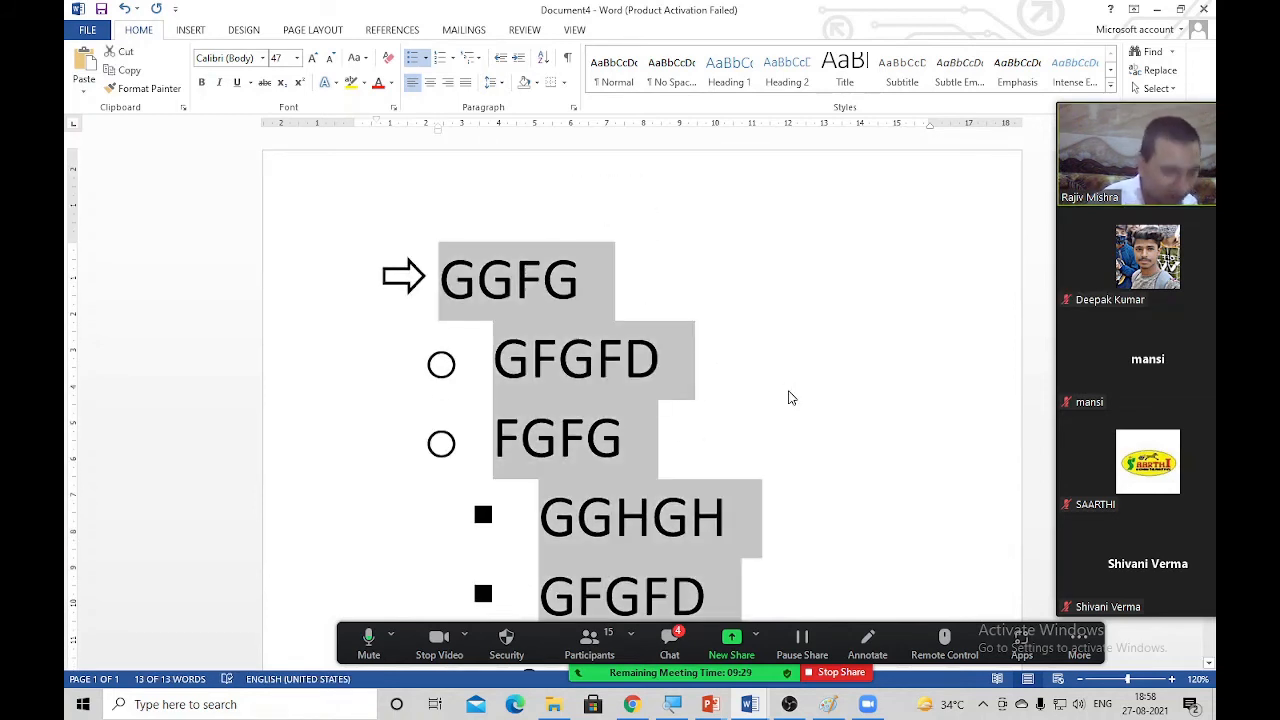
key("Delete")
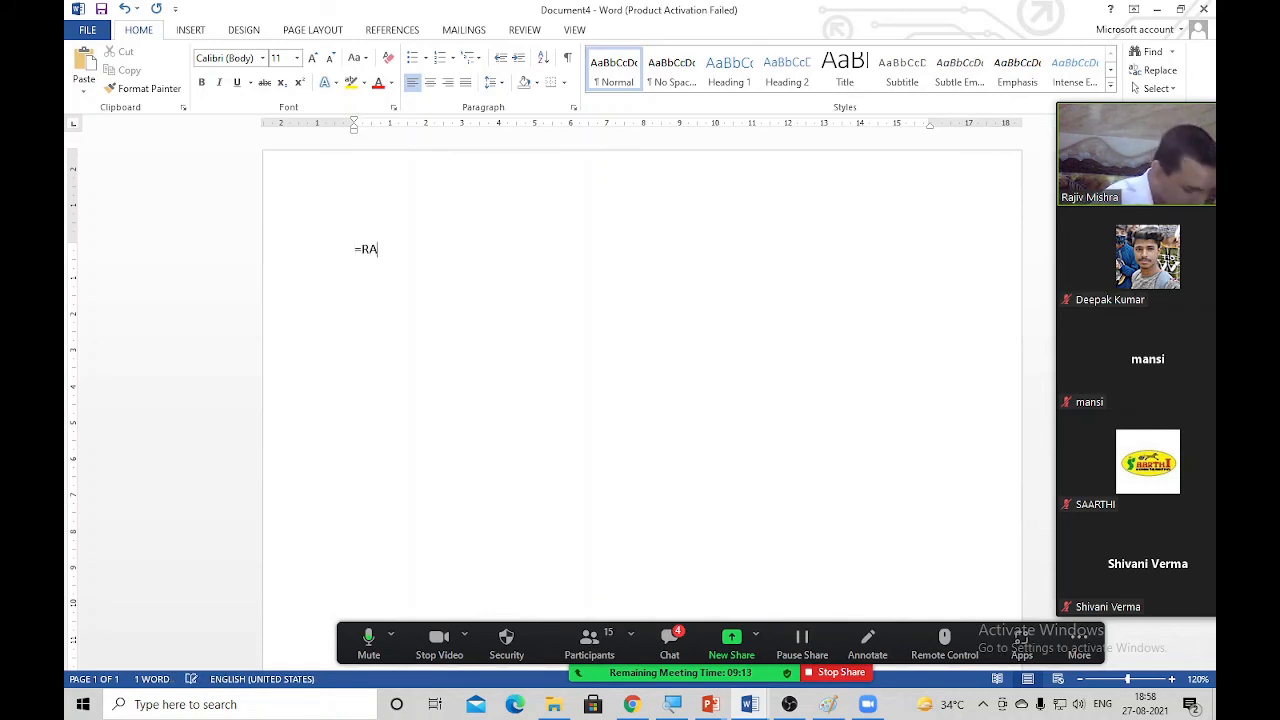
Step: Generate five paragraphs of sample text in the empty document with the =RAND() formula
type(")")
key("Return")
type("\\")
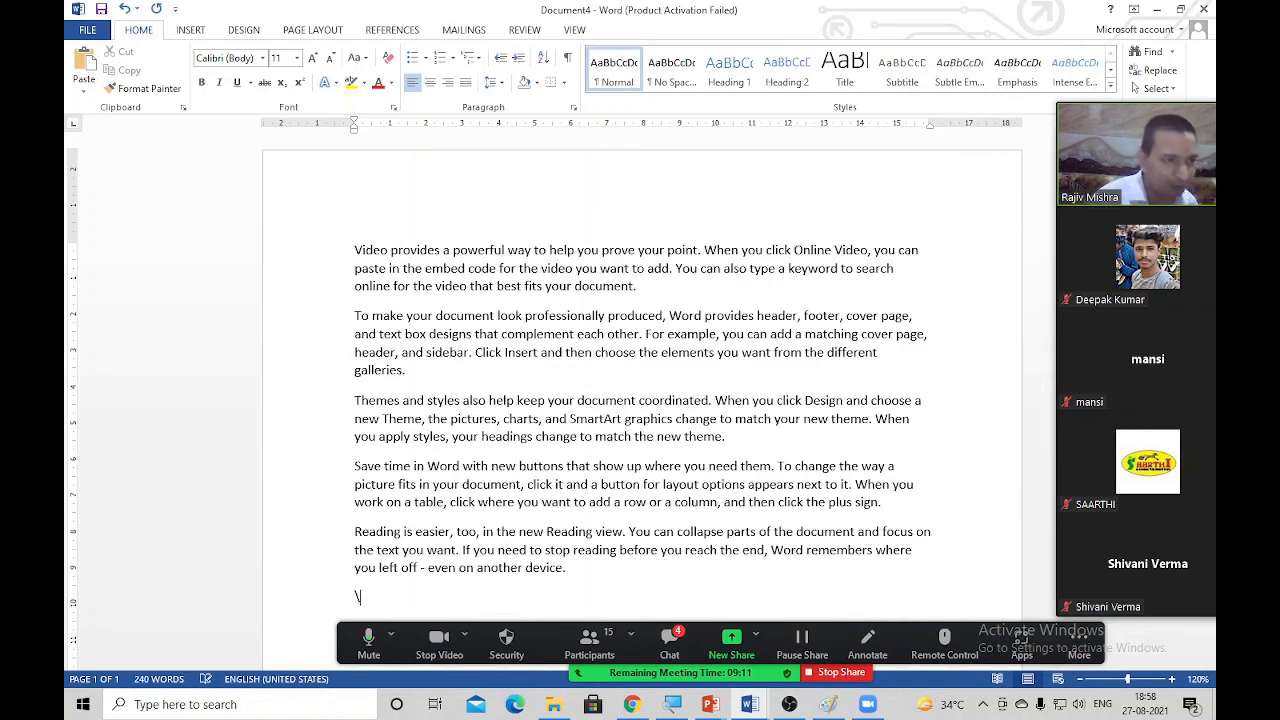
Step: Insert automatic horizontal lines from underscores below the first and second sample paragraphs
key("Return")
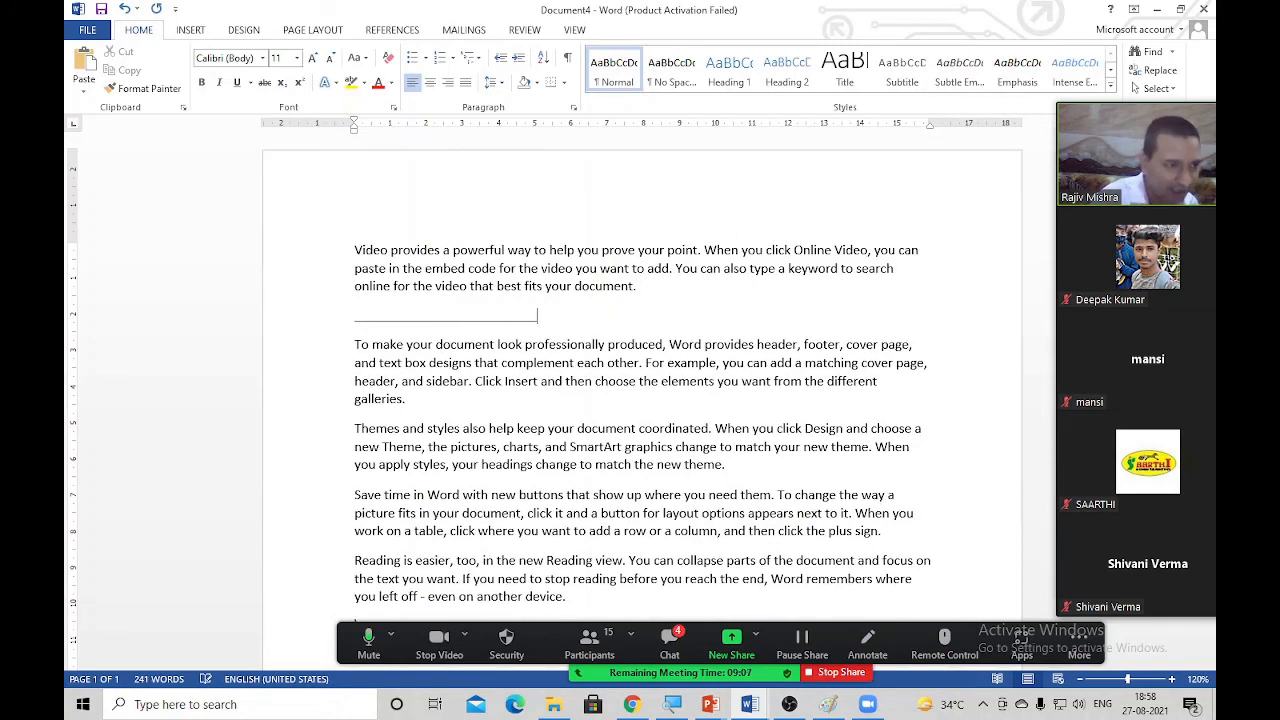
key("Return")
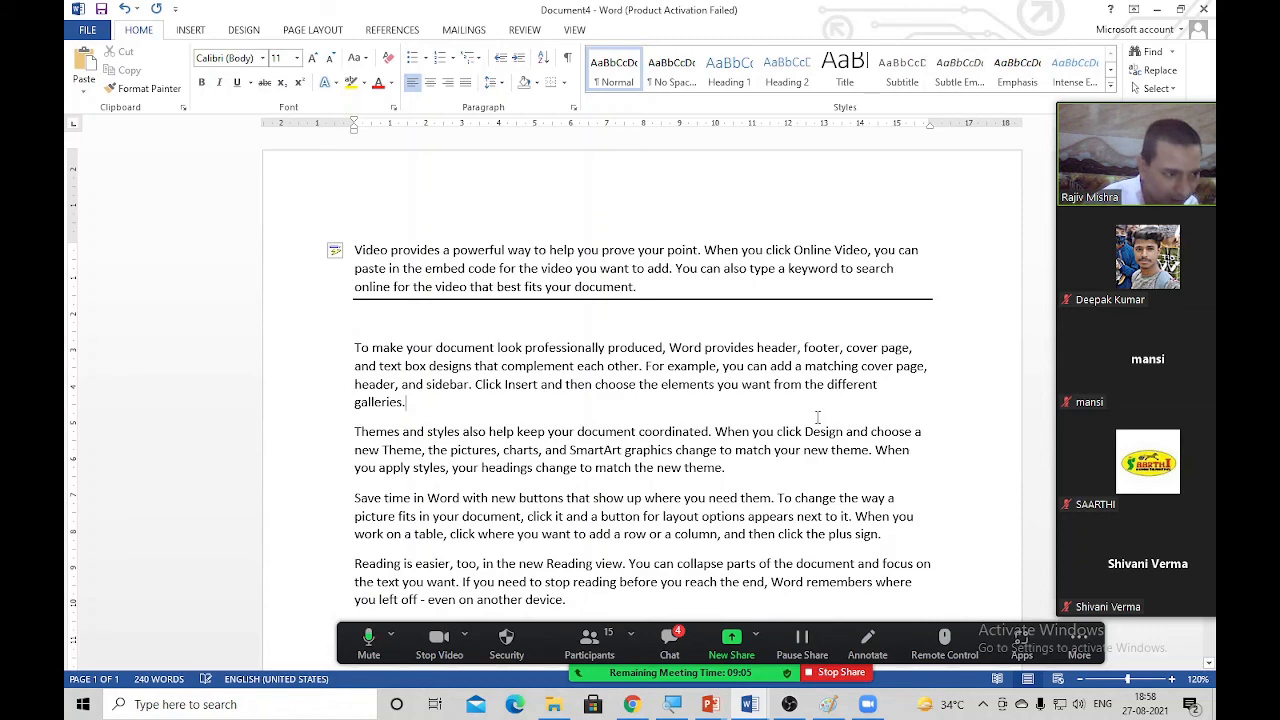
key("Return")
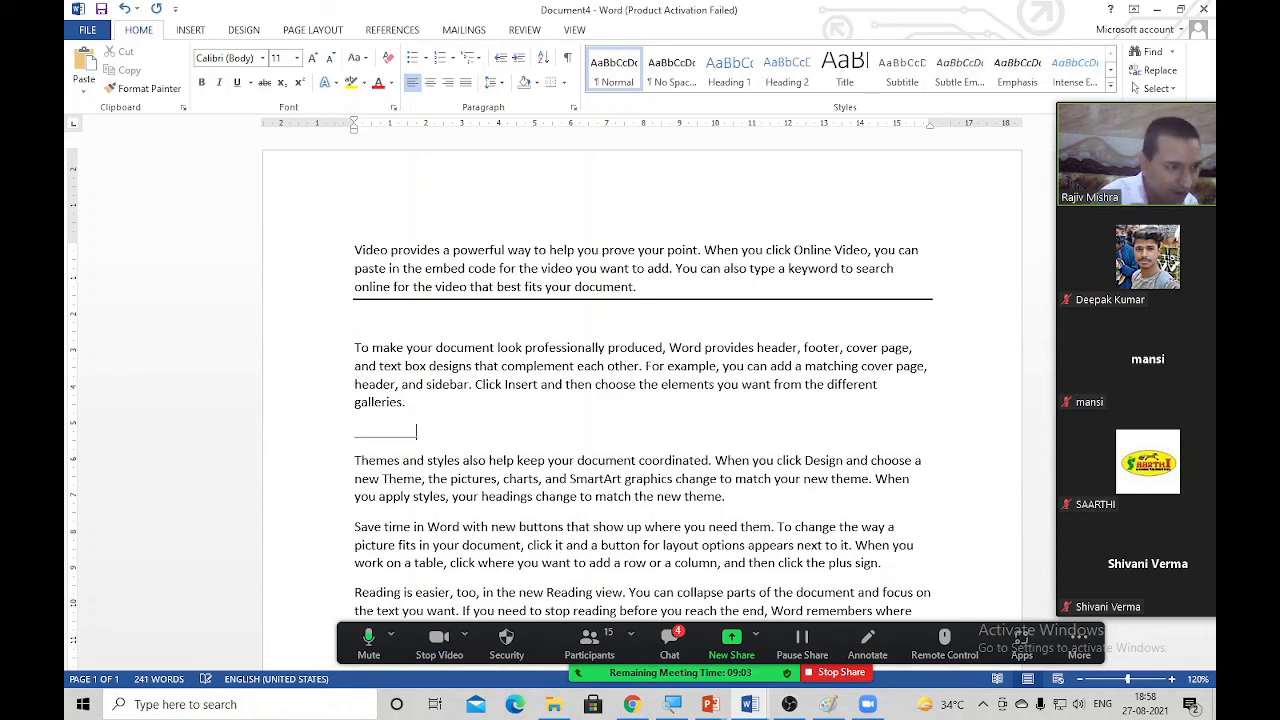
key("Return")
Step: Insert an automatic double line from "===" below the third paragraph, which begins "Themes and styles"
scroll(803, 435, "down", 2)
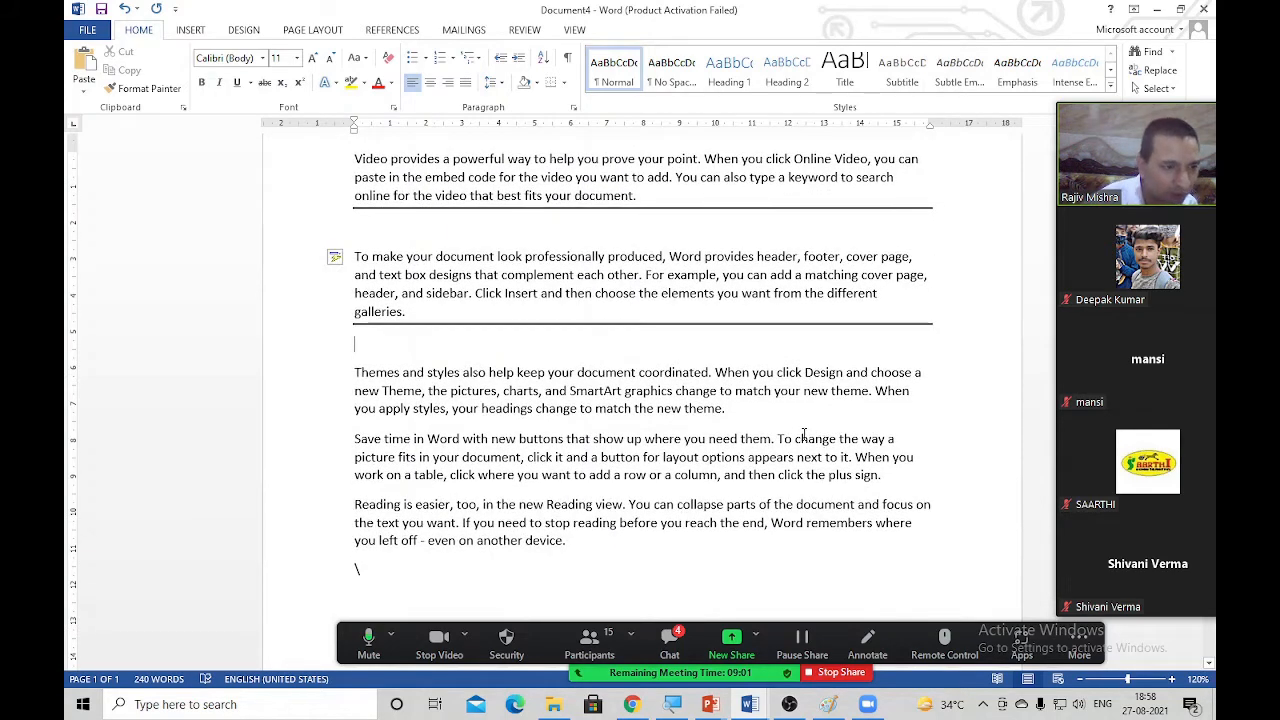
key("Return")
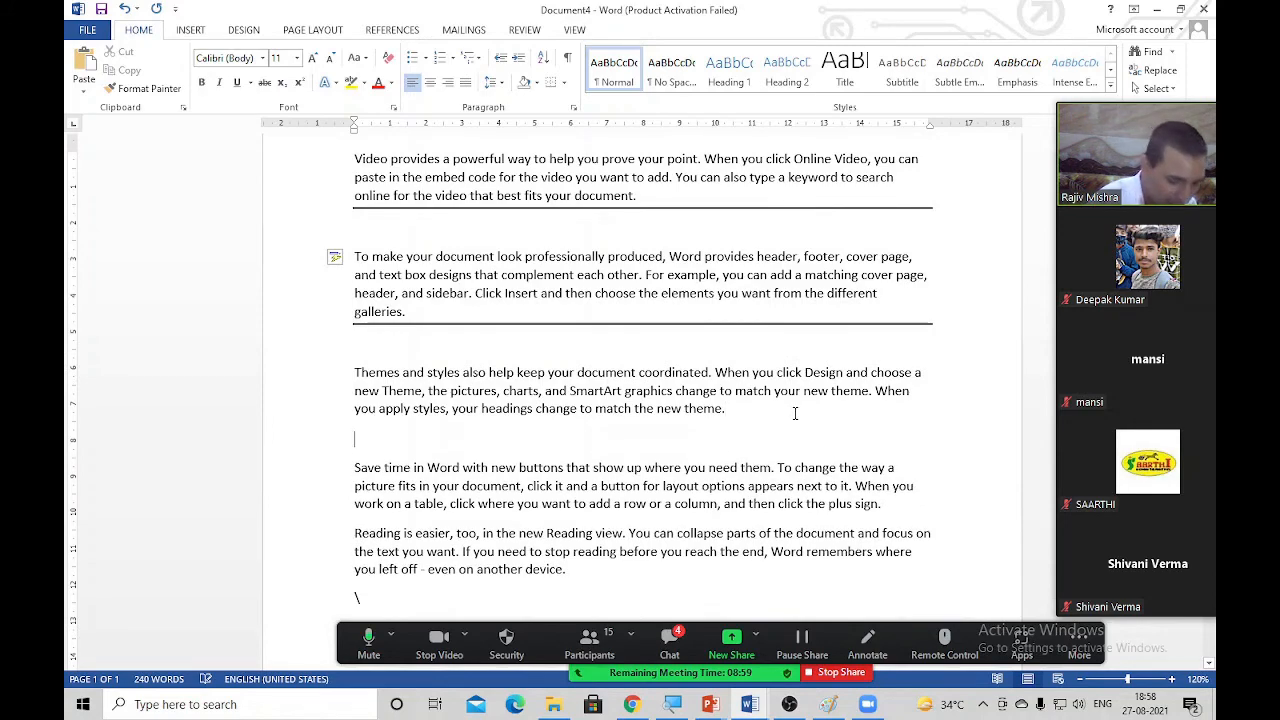
type("===")
key("Return")
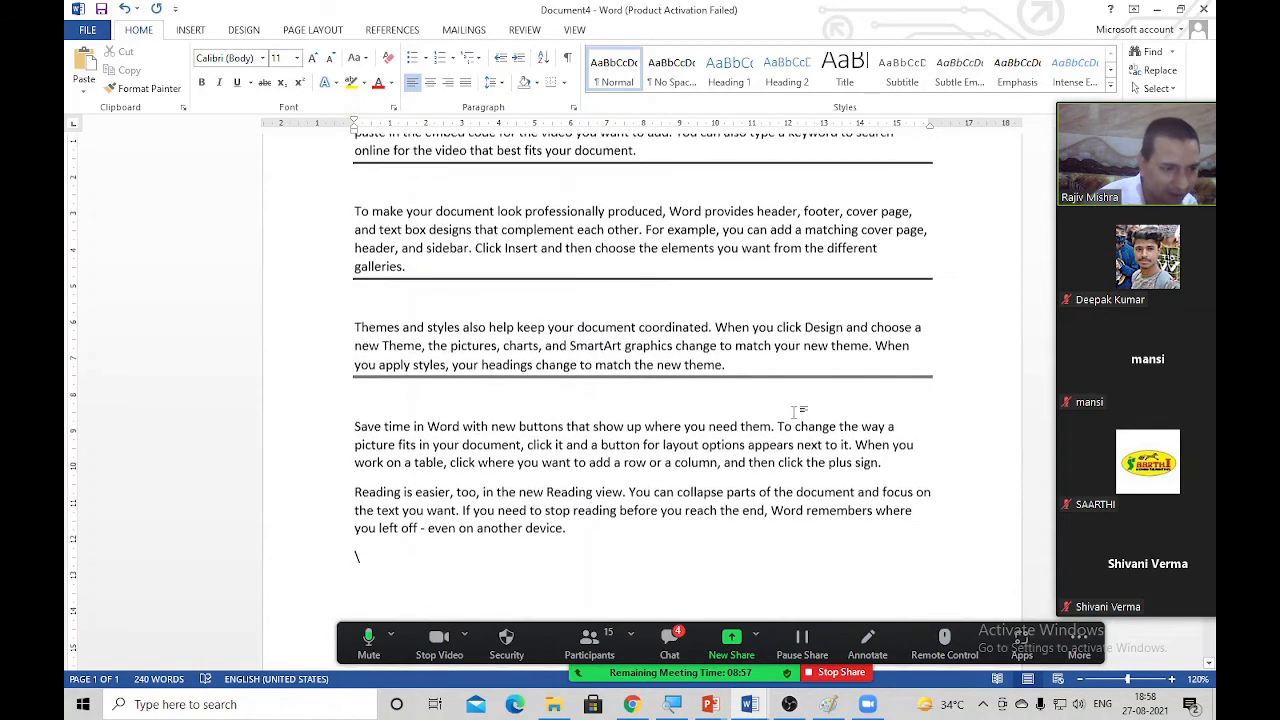
Step: Insert an automatic thick triple line from number signs below the fourth paragraph, which begins "Save time in Word"
scroll(580, 348, "up", 6)
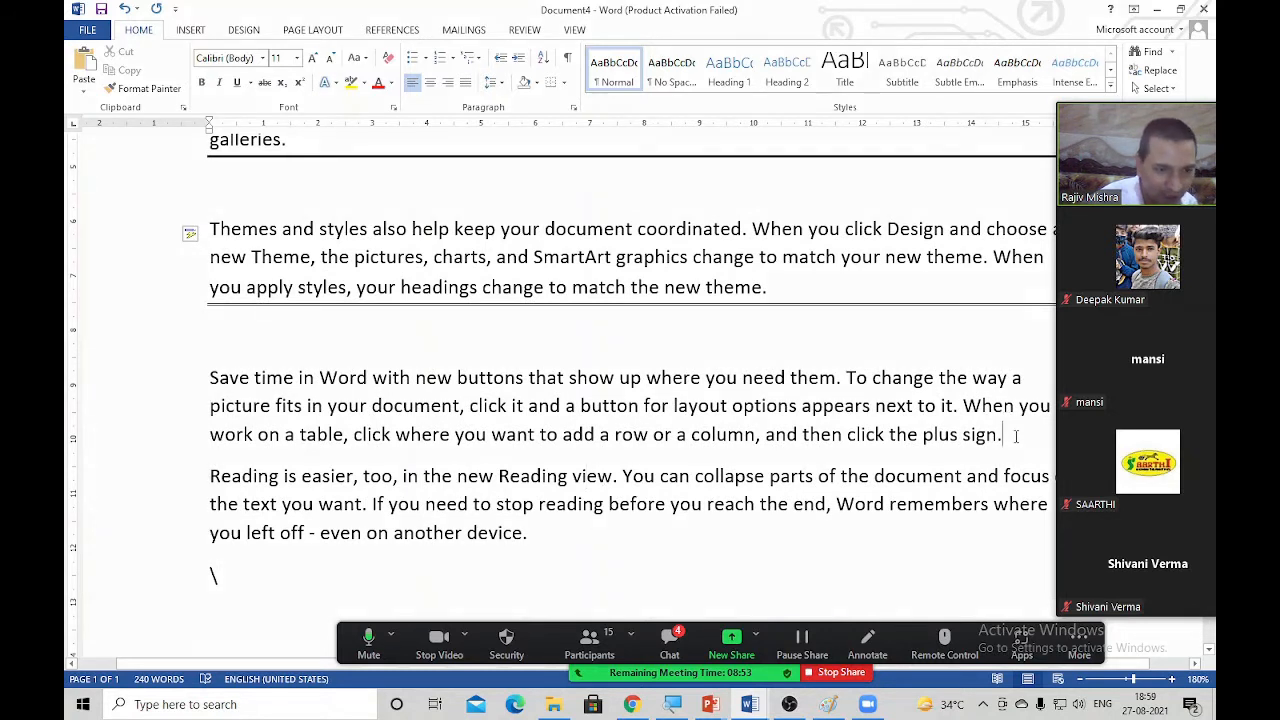
key("Return")
type("##")
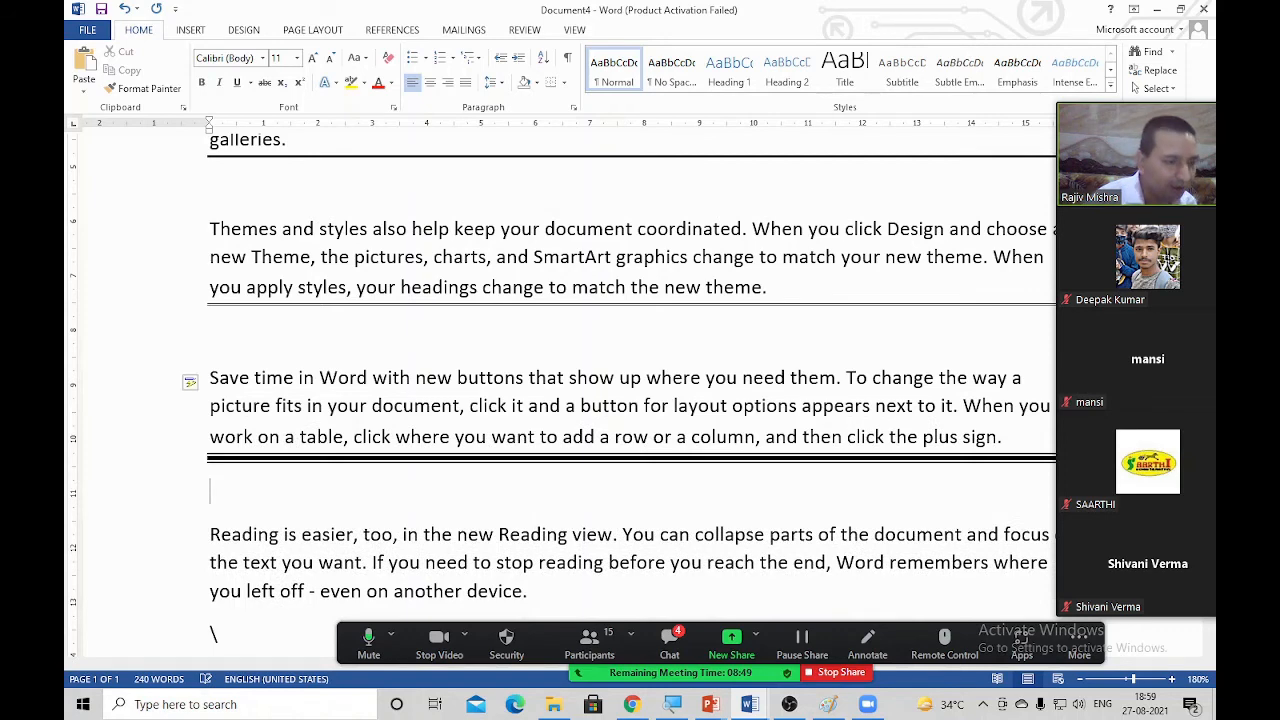
Step: Remove the stray backslash below the fifth paragraph, which begins "Reading is easier", and insert an automatic dotted line there from "***"
scroll(517, 434, "down", 3)
left_click(490, 418)
key("BackSpace")
key("BackSpace")
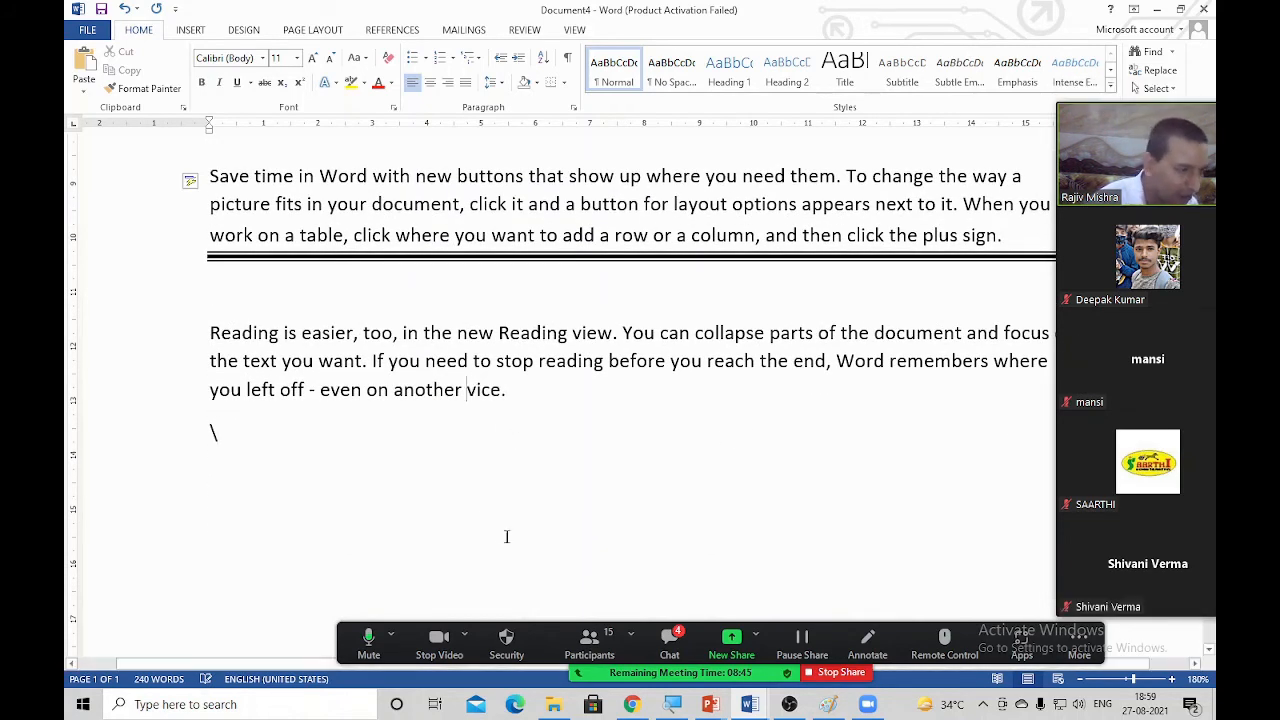
left_click(523, 396)
key("Delete")
key("Return")
type("***")
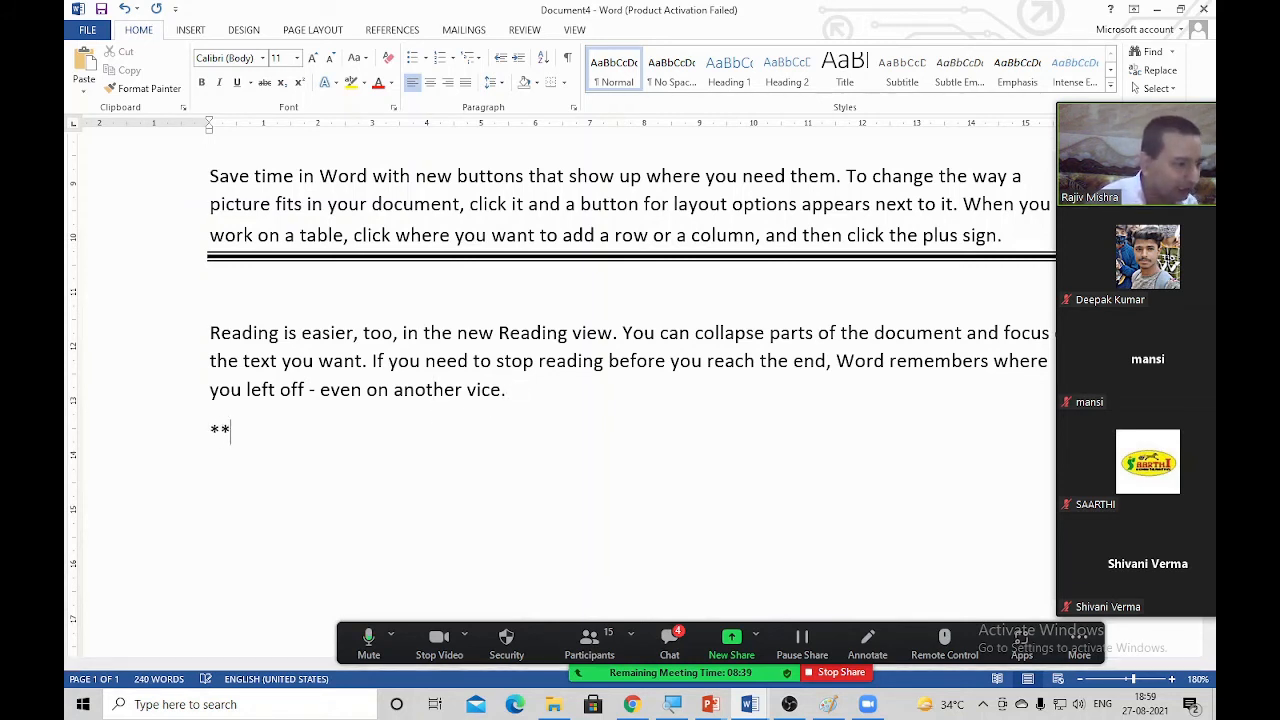
key("Return")
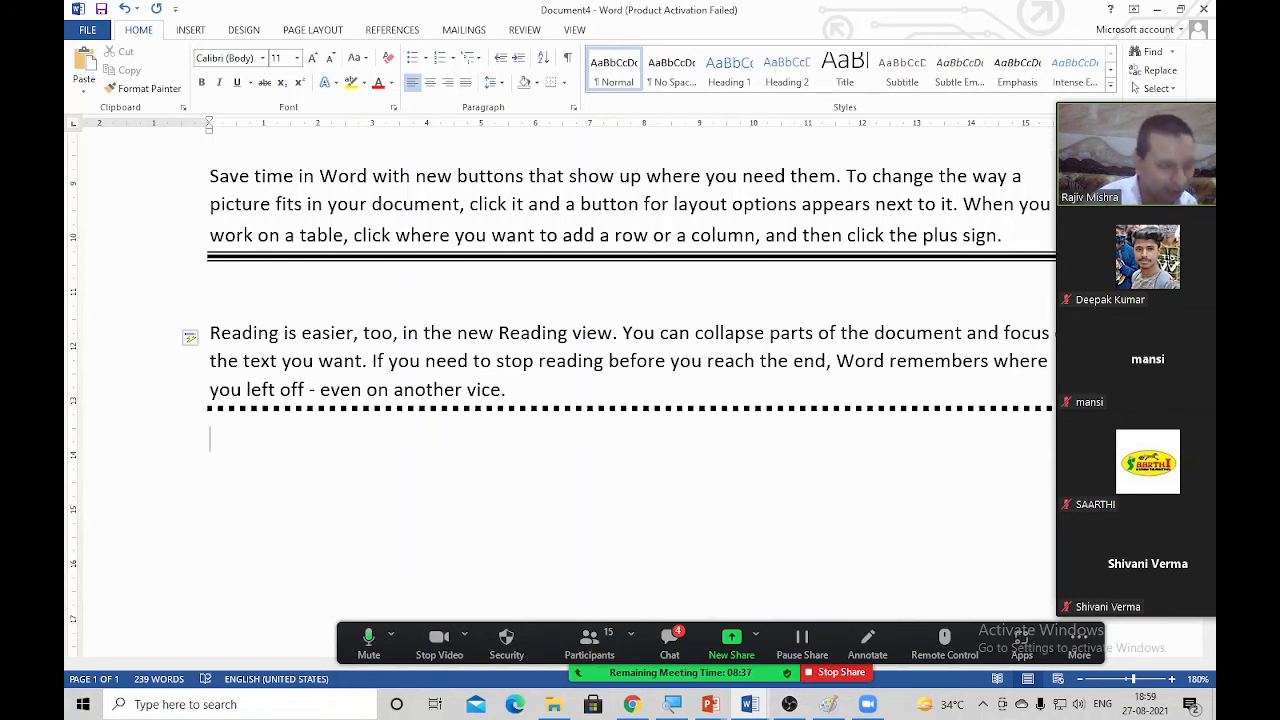
Step: Insert an automatic wavy line from "~~~" below the dotted line and bring the whole set of border lines into view
type("~~~")
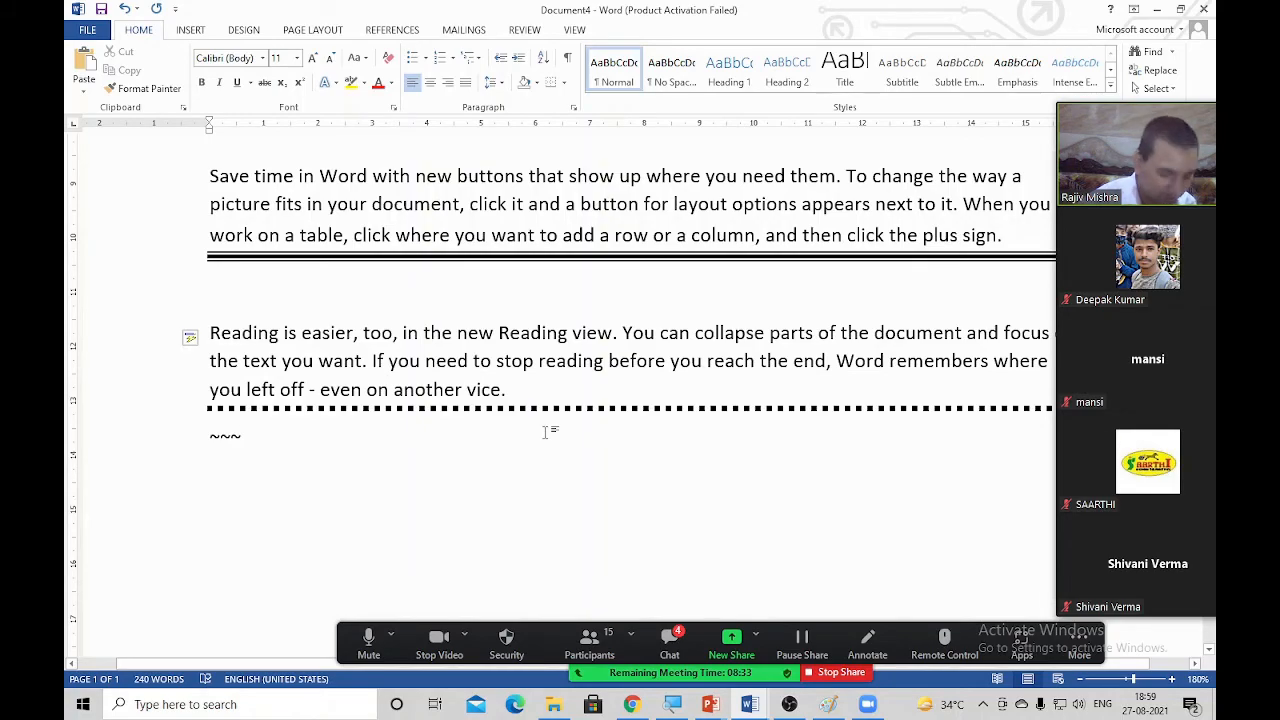
key("Return")
scroll(546, 432, "down", 10, "ctrl")
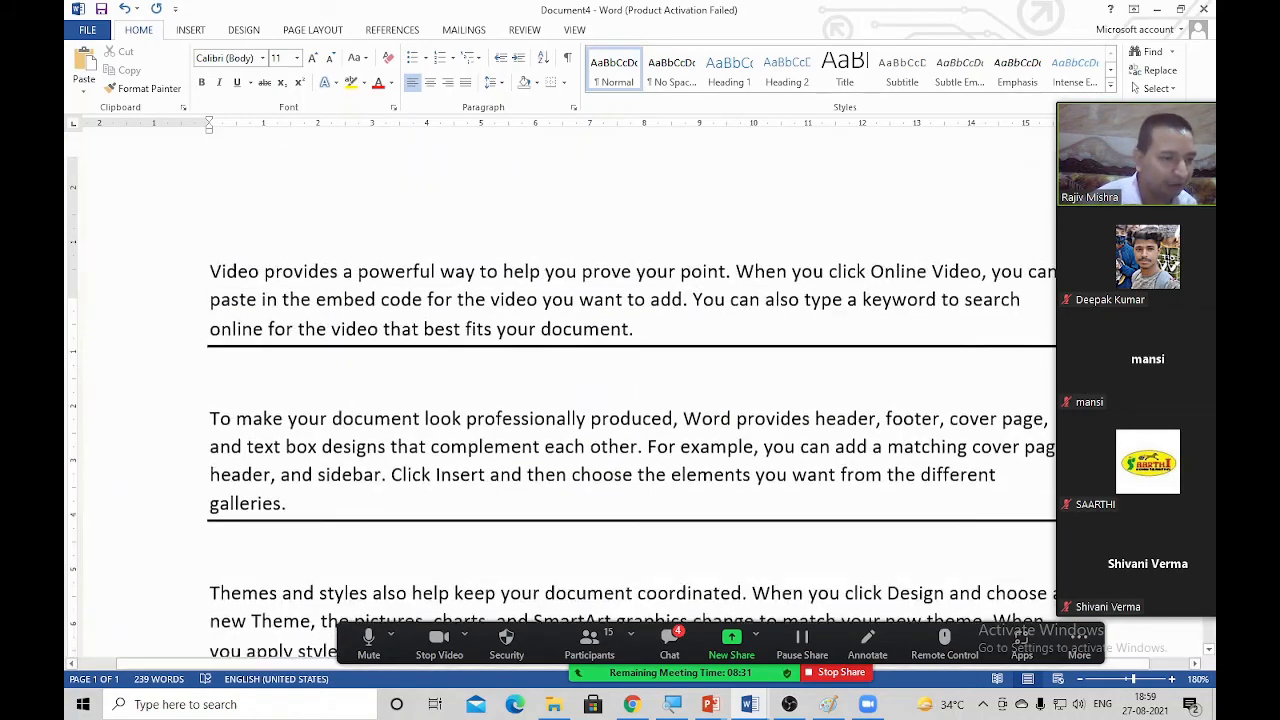
scroll(546, 432, "down", 3)
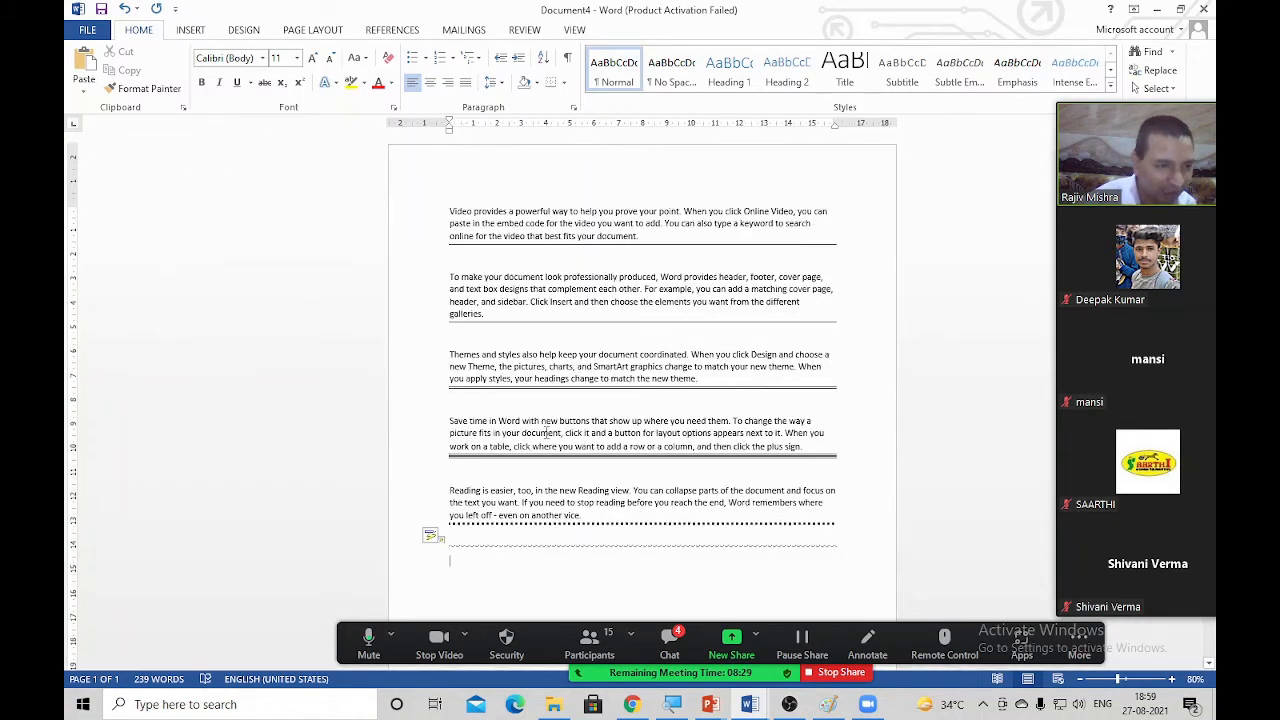
scroll(586, 438, "up", 1)
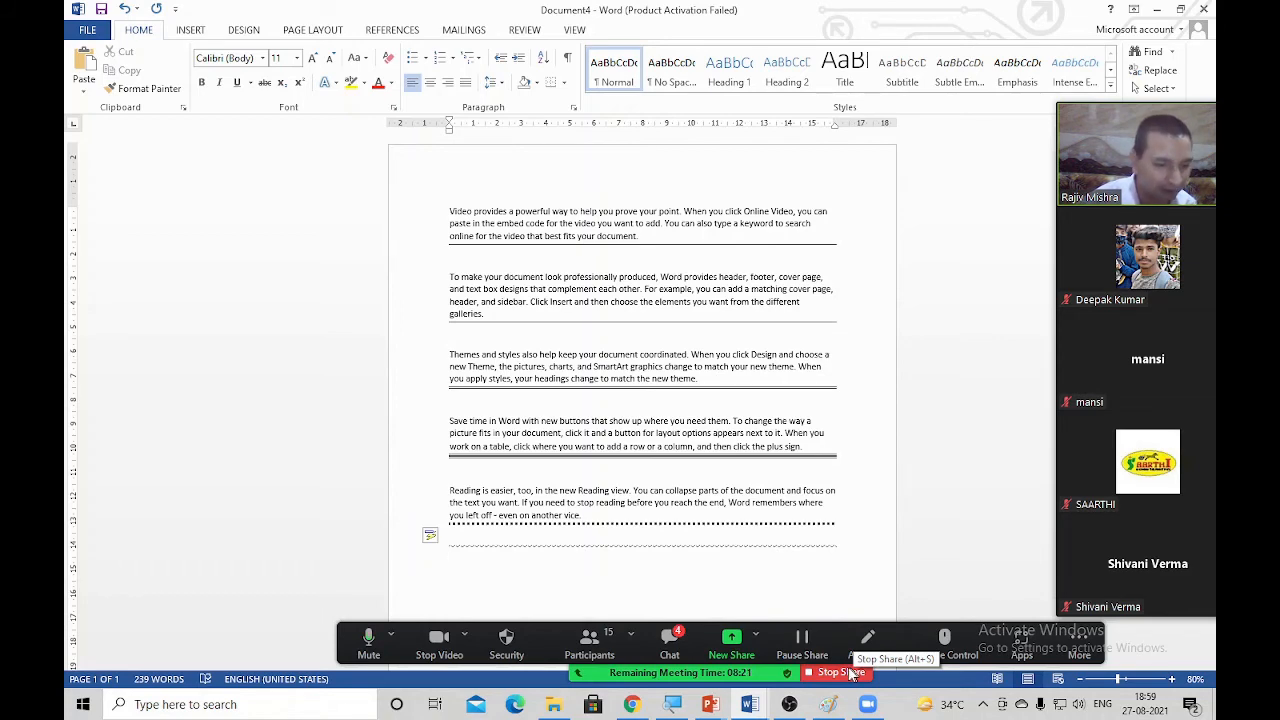
Step: Stop the Zoom screen share and start sharing the Document4 Word window again
left_click(851, 673)
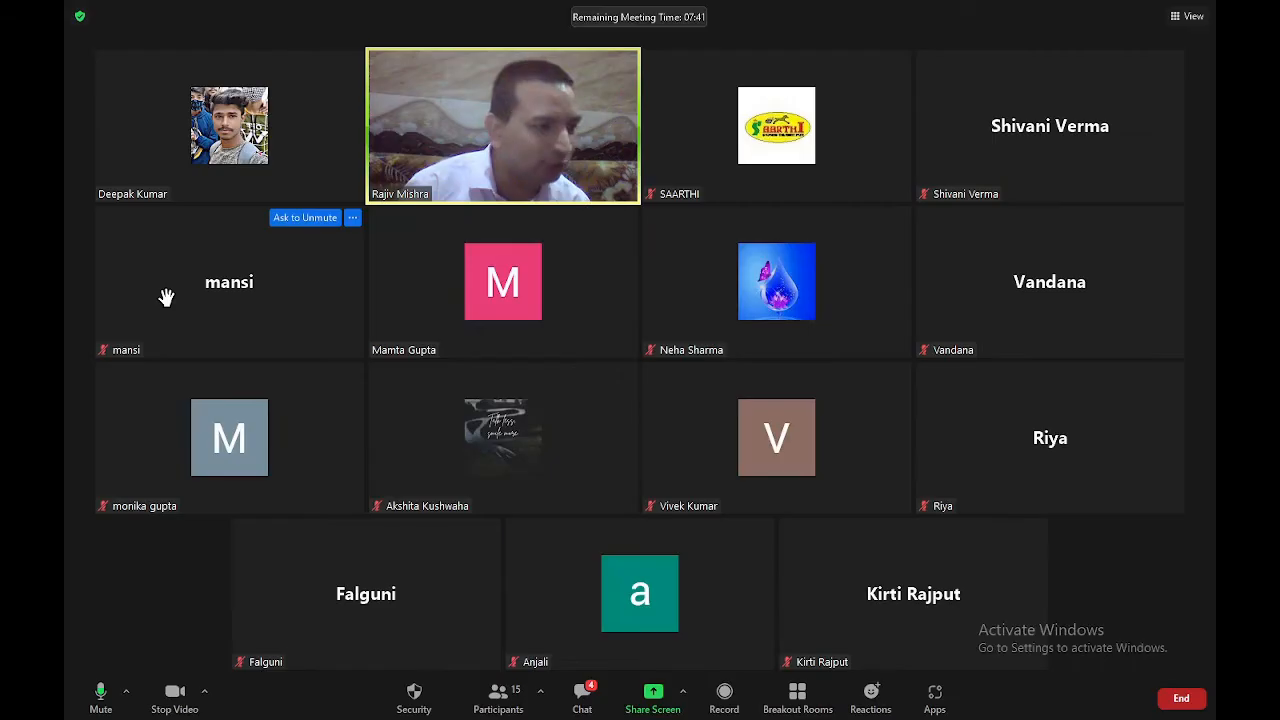
mouse_move(707, 493)
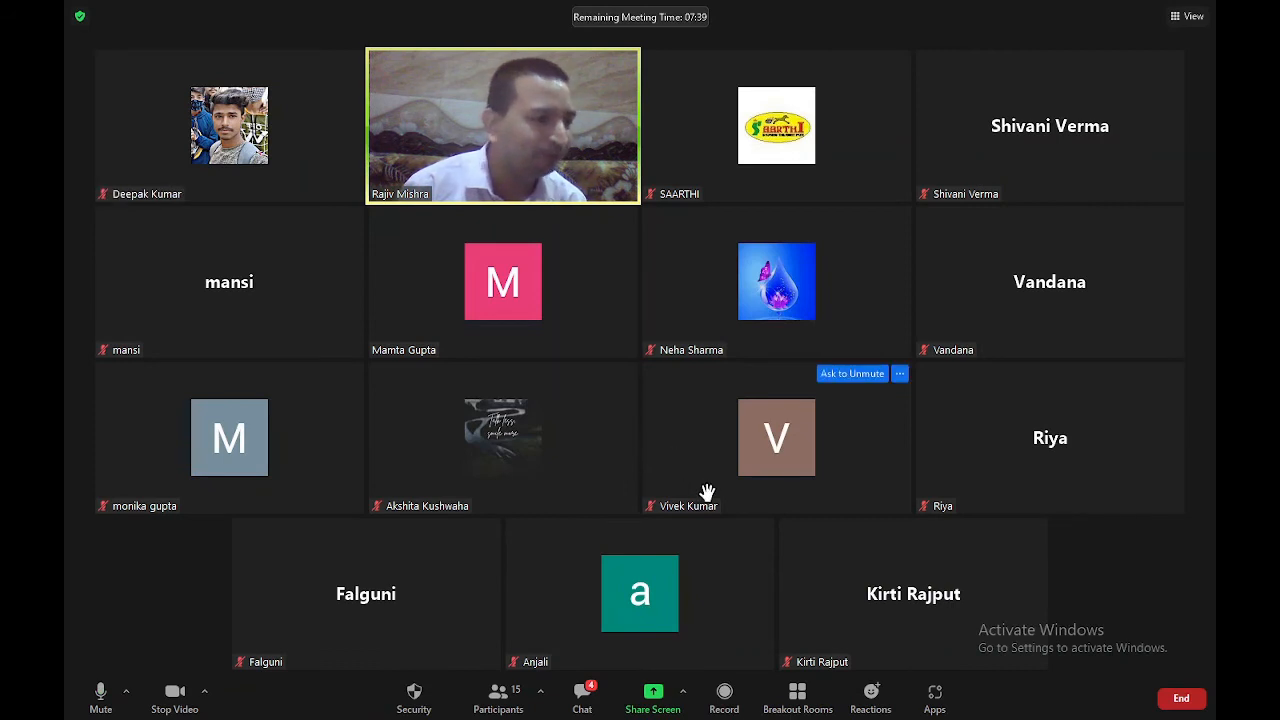
mouse_move(354, 346)
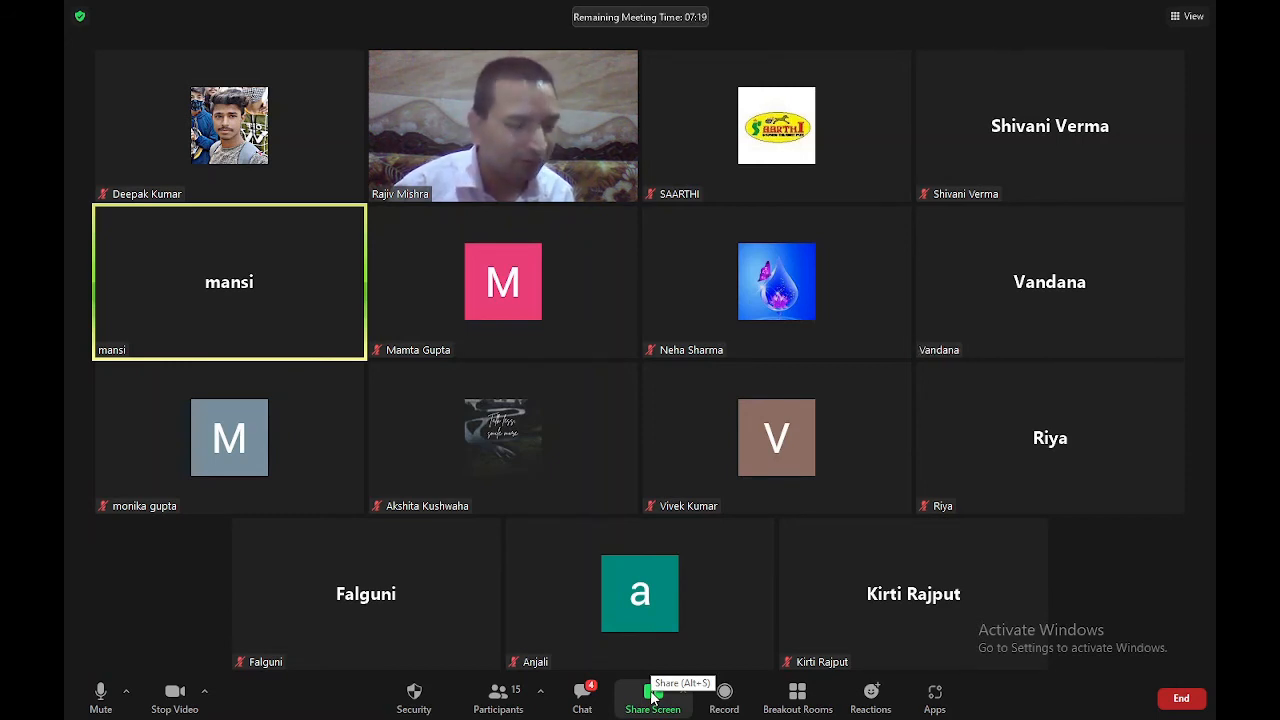
left_click(652, 697)
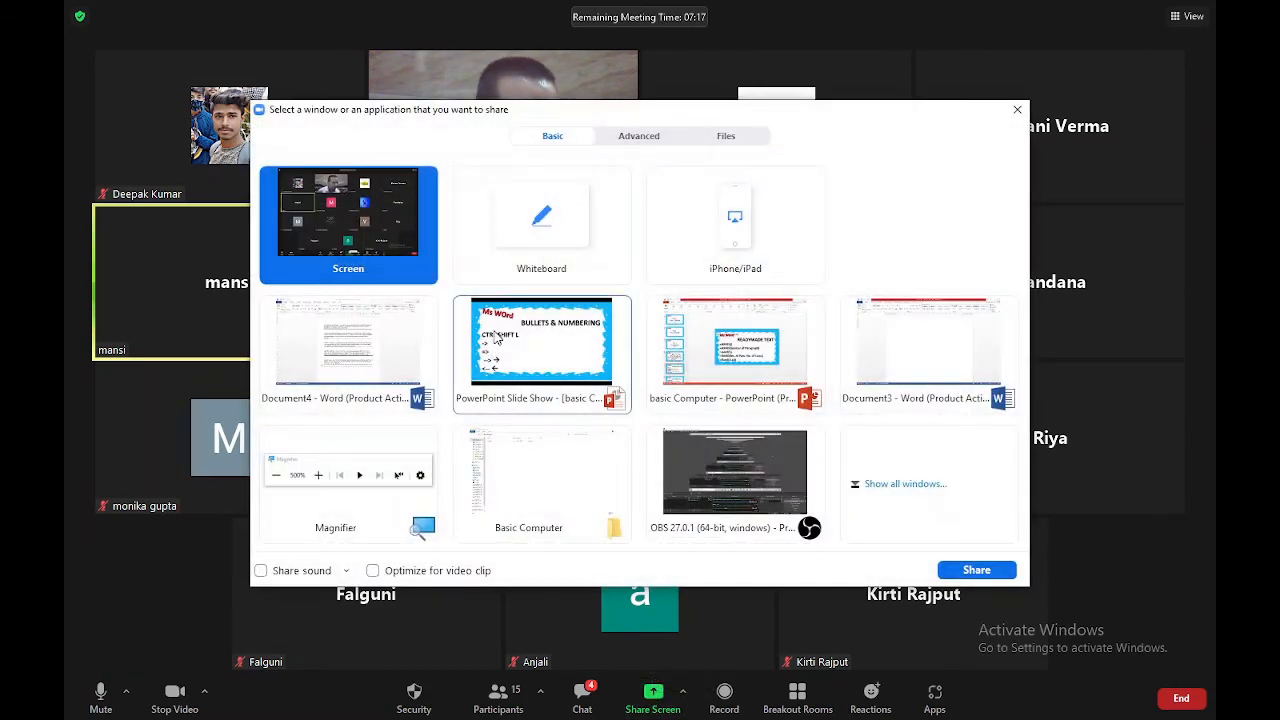
double_click(373, 340)
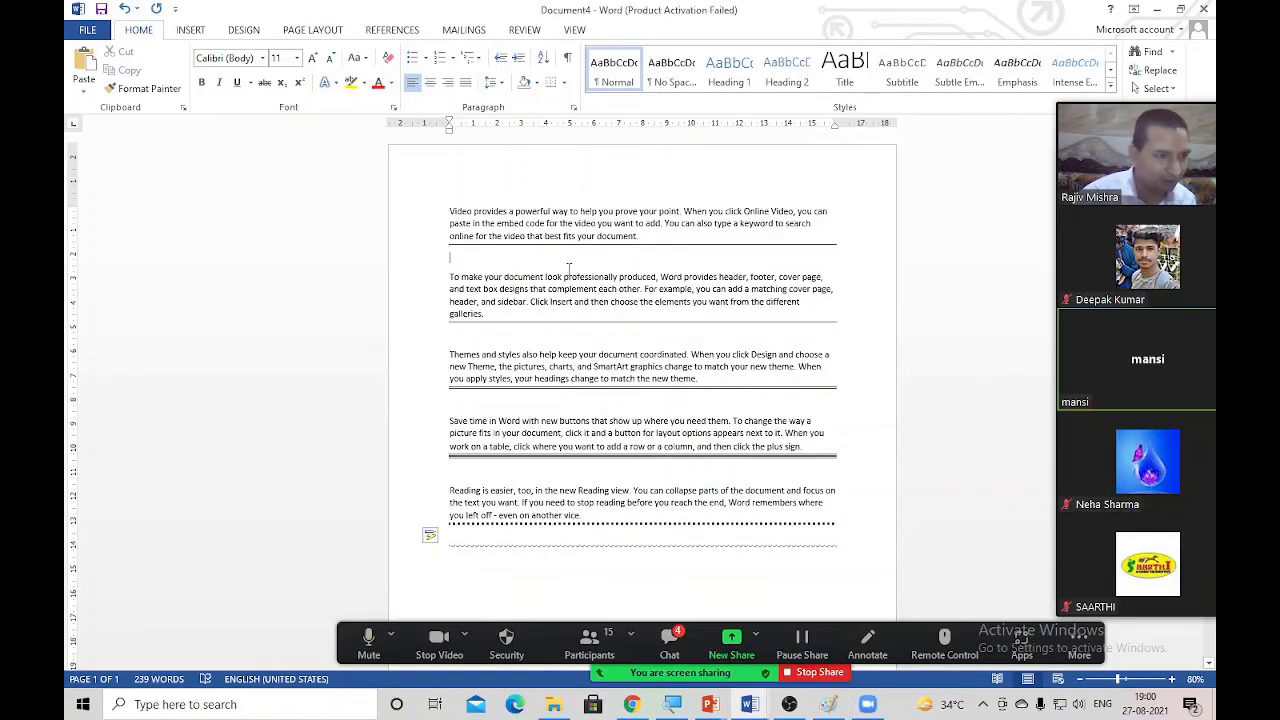
Step: Format the first paragraph, which begins "Video provides", as justified, bold, red and italic
left_click_drag(684, 226, 279, 143)
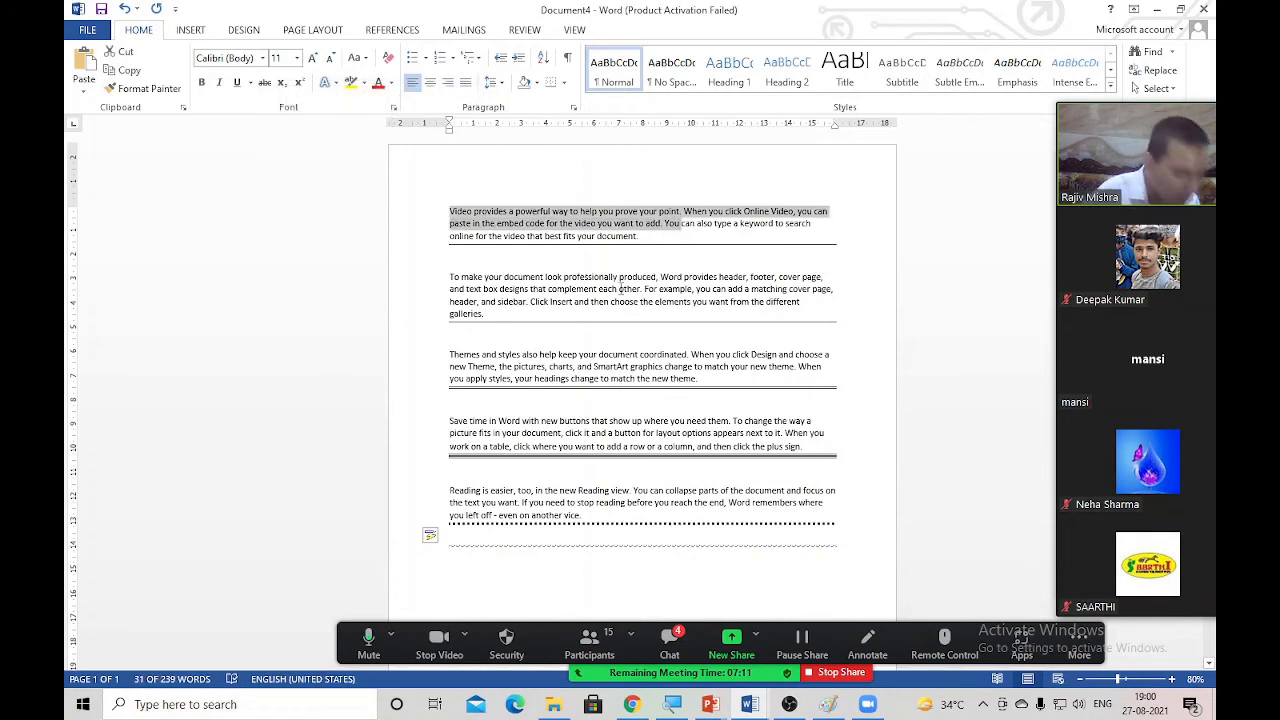
left_click(465, 82)
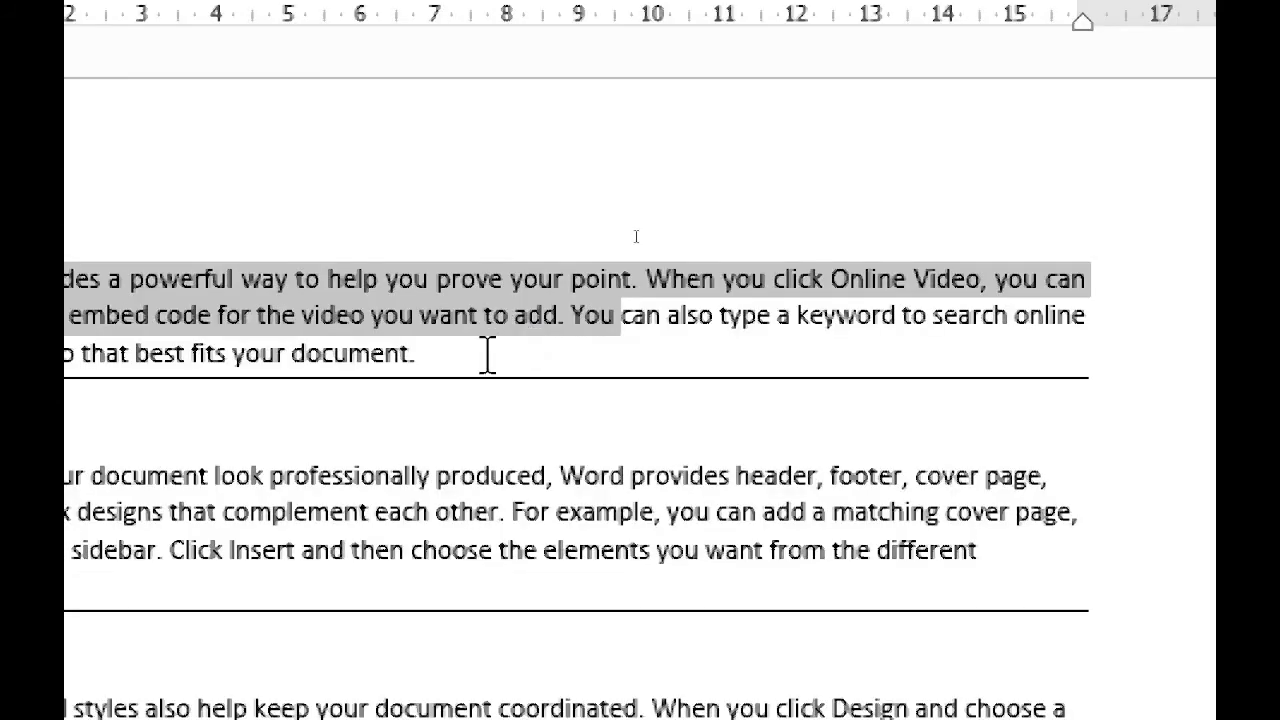
left_click(487, 354)
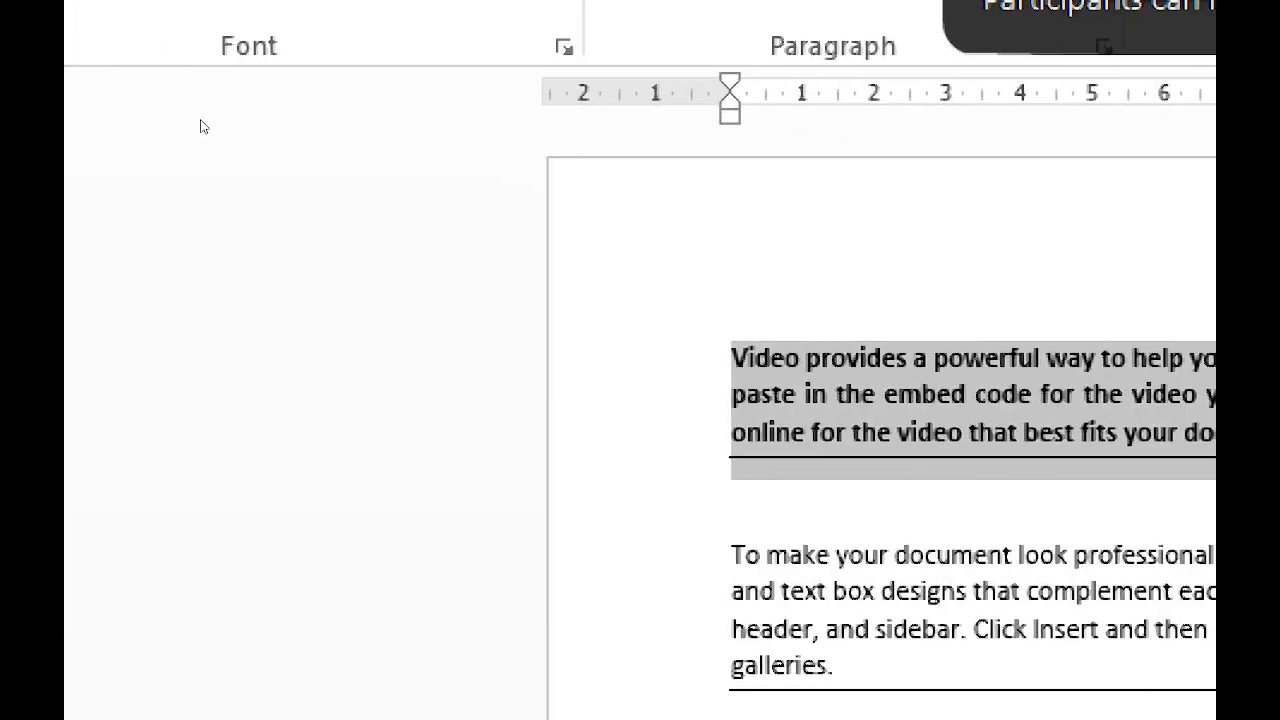
left_click(905, 248)
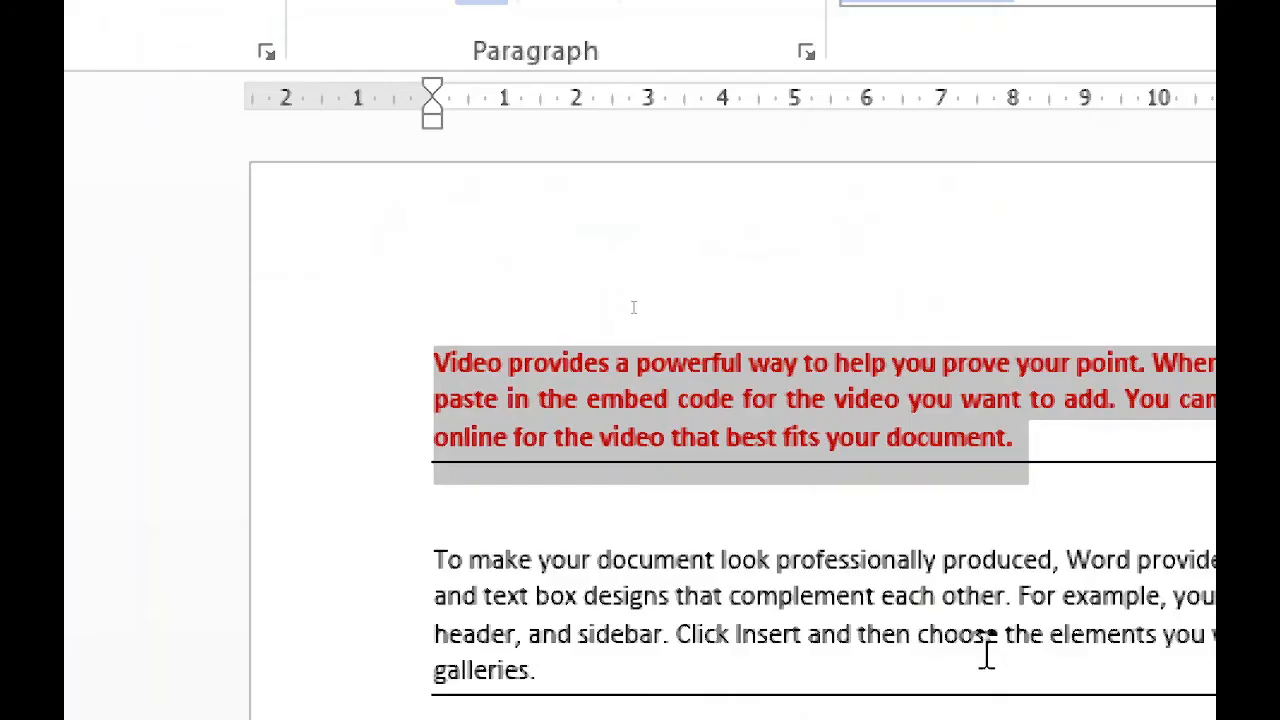
key("ctrl+i")
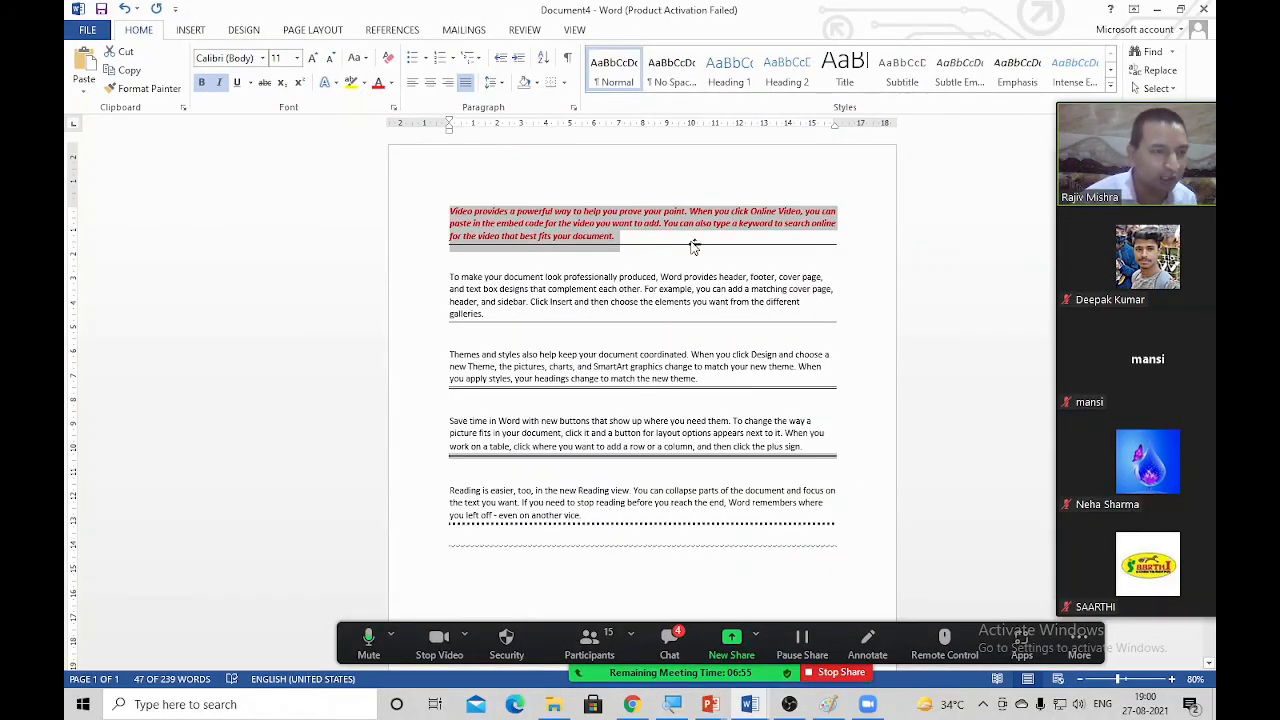
Step: Underline the first paragraph and increase its font size to 14
scroll(630, 232, "up", 8)
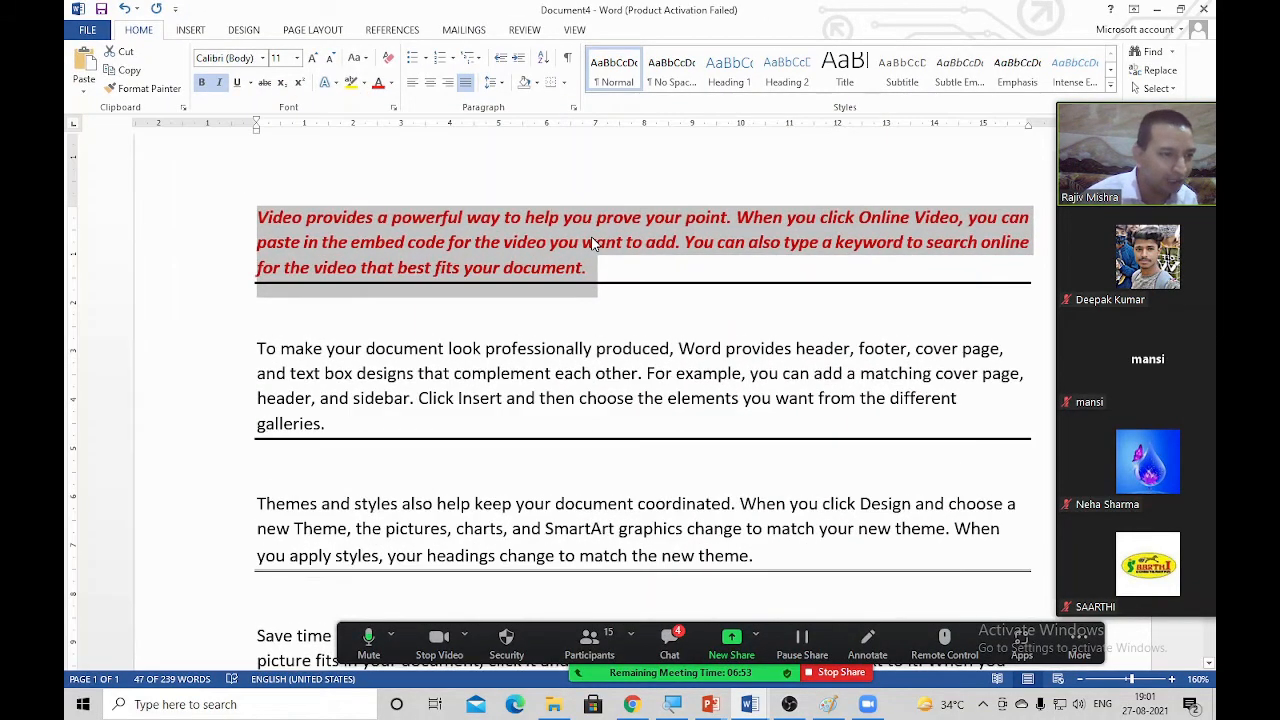
left_click(600, 248)
left_click_drag(615, 268, 189, 197)
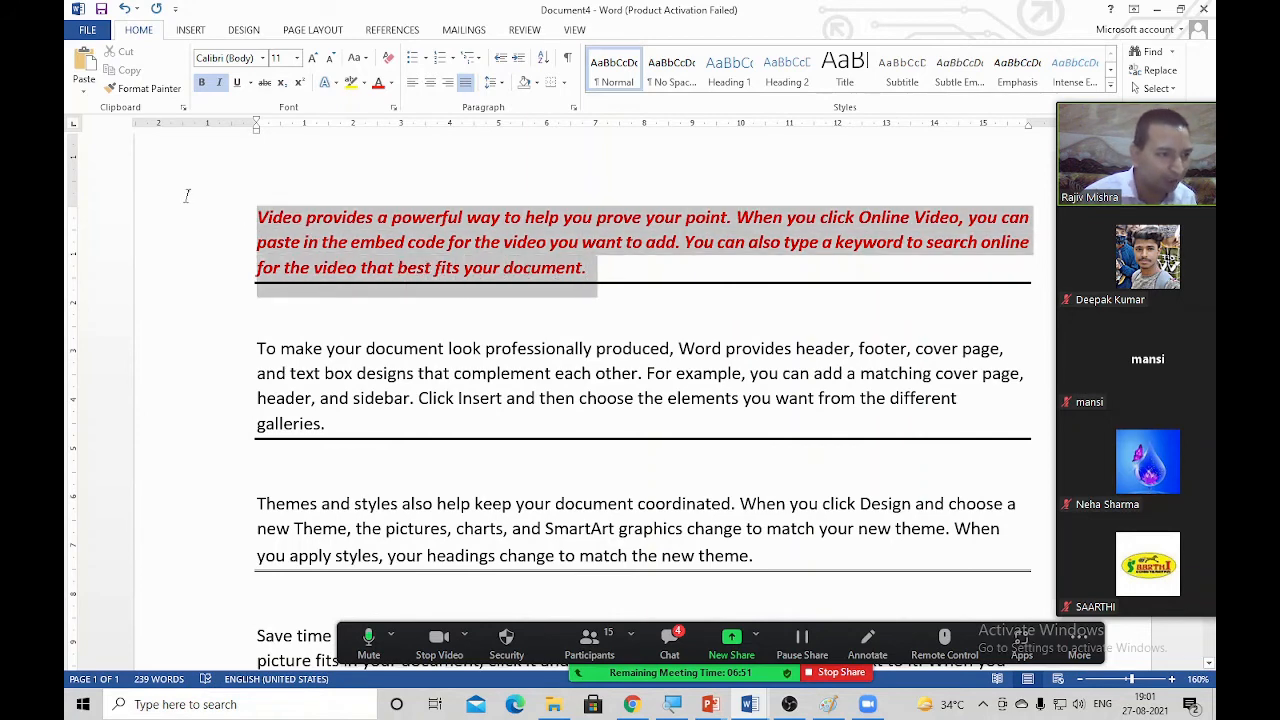
scroll(333, 280, "down", 2)
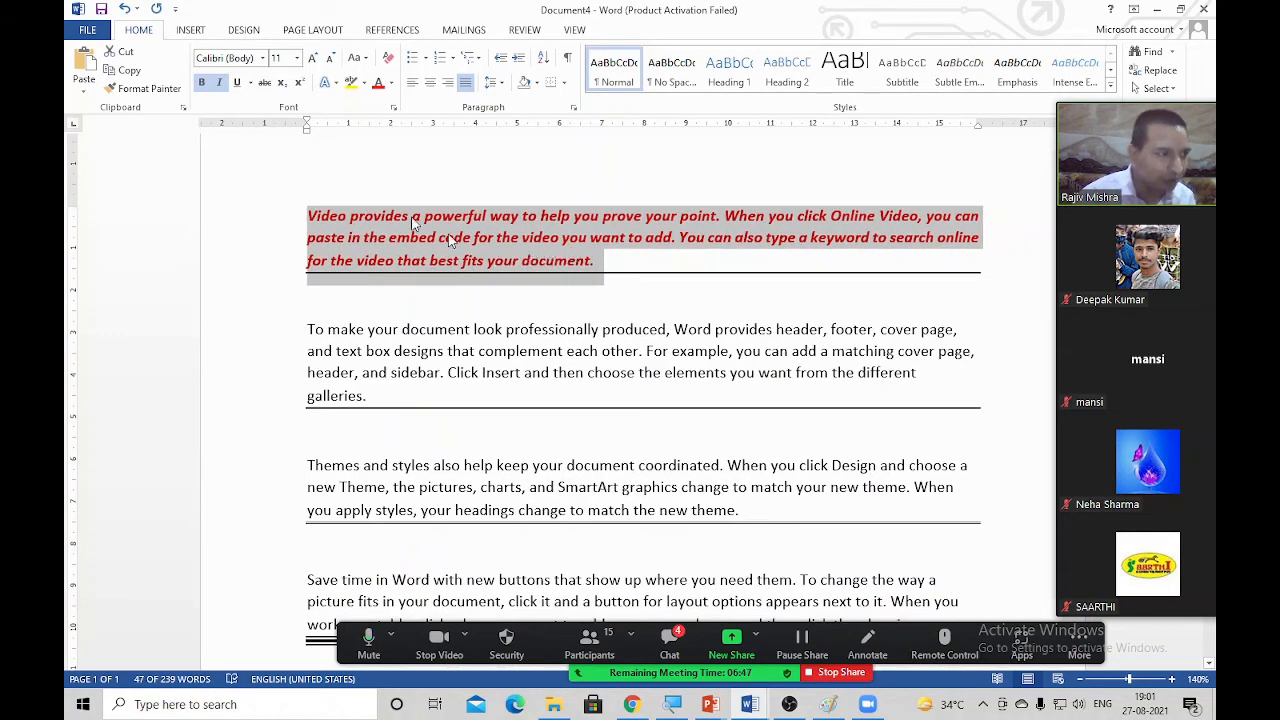
key("ctrl+u")
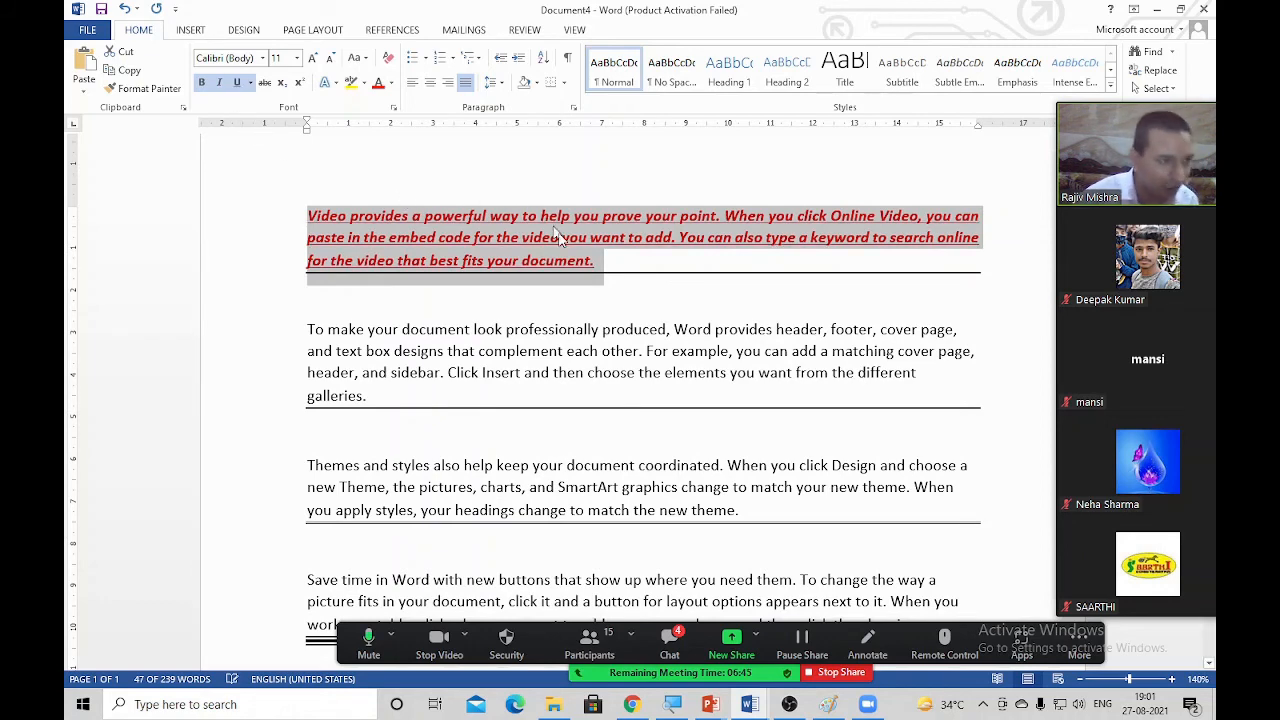
key("ctrl+shift+period")
key("ctrl+shift+period")
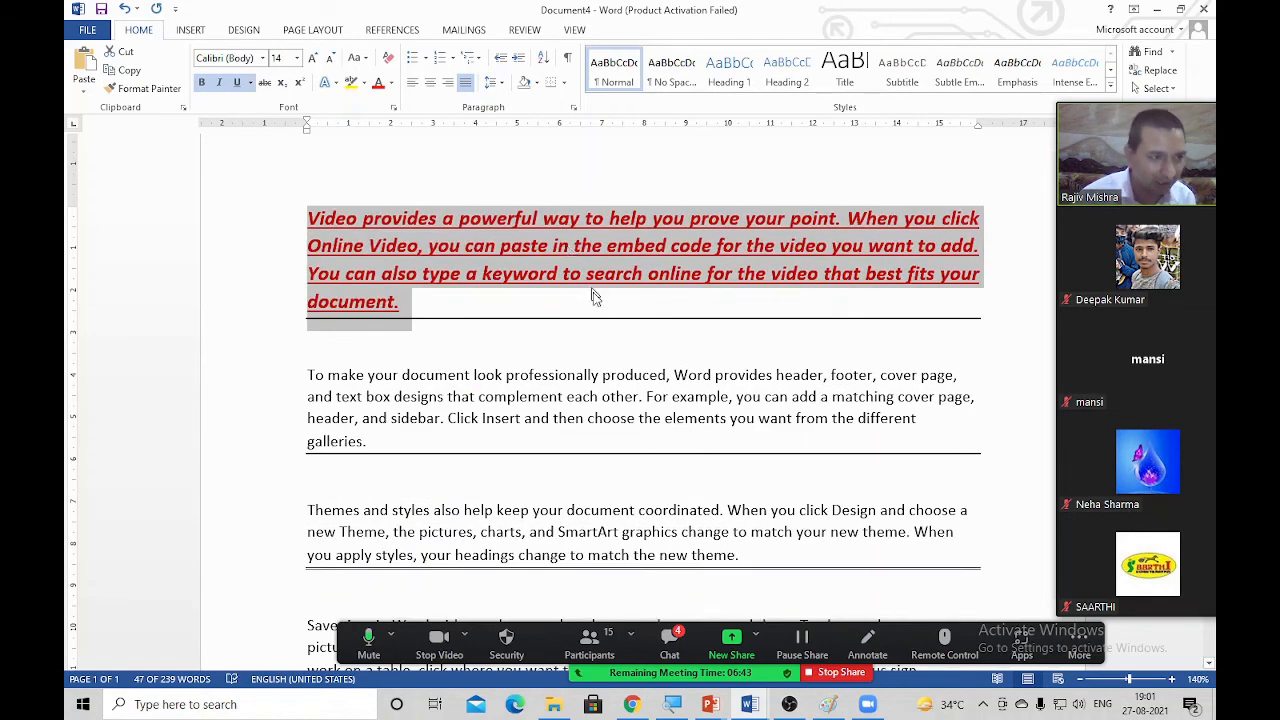
Step: Reselect the entire red first paragraph as the source of the formatting
scroll(601, 384, "down", 1)
left_click_drag(476, 404, 259, 323)
left_click(546, 254)
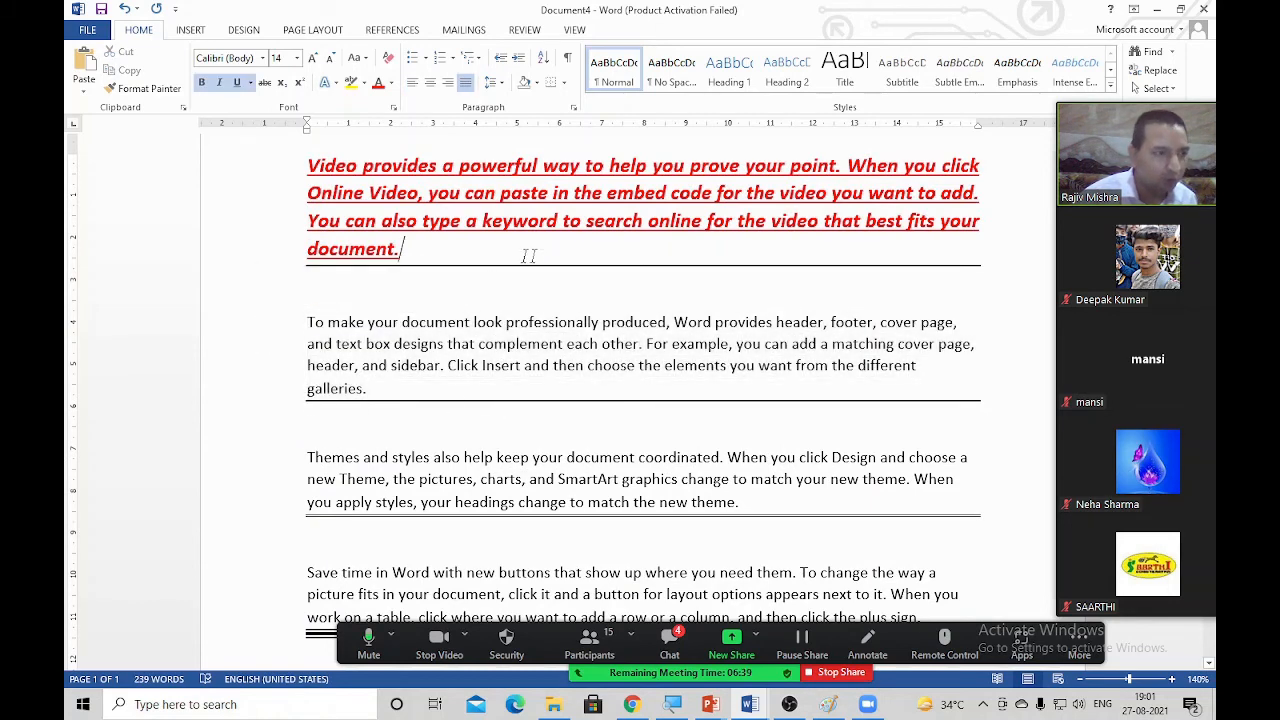
left_click_drag(418, 252, 280, 171)
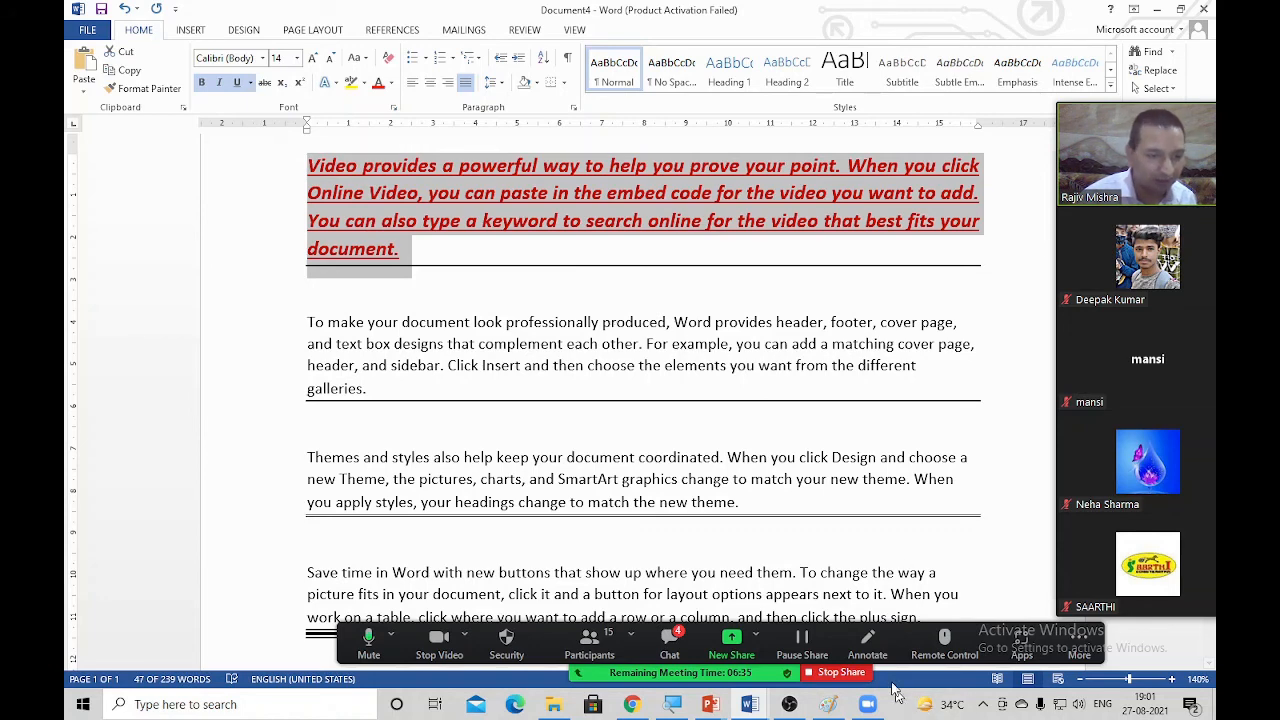
Step: Handwrite "Ctrl shift C" in red over the shared document with Zoom's annotation drawing tool
left_click(862, 645)
mouse_move(438, 340)
left_mouse_down()
mouse_move(395, 368)
mouse_move(462, 430)
left_mouse_up()
mouse_move(478, 338)
left_mouse_down()
mouse_move(507, 418)
mouse_move(515, 370)
mouse_move(607, 322)
left_mouse_up()
mouse_move(633, 381)
left_mouse_down()
mouse_move(622, 285)
mouse_move(670, 357)
left_mouse_up()
left_click_drag(772, 290, 758, 362)
mouse_move(795, 258)
left_mouse_down()
mouse_move(800, 355)
mouse_move(855, 355)
left_mouse_up()
left_click_drag(876, 306, 886, 345)
left_click(872, 280)
left_click_drag(938, 260, 925, 358)
left_click_drag(903, 312, 956, 295)
mouse_move(970, 245)
left_mouse_down()
mouse_move(995, 312)
mouse_move(1002, 268)
left_mouse_up()
left_click_drag(800, 421, 832, 468)
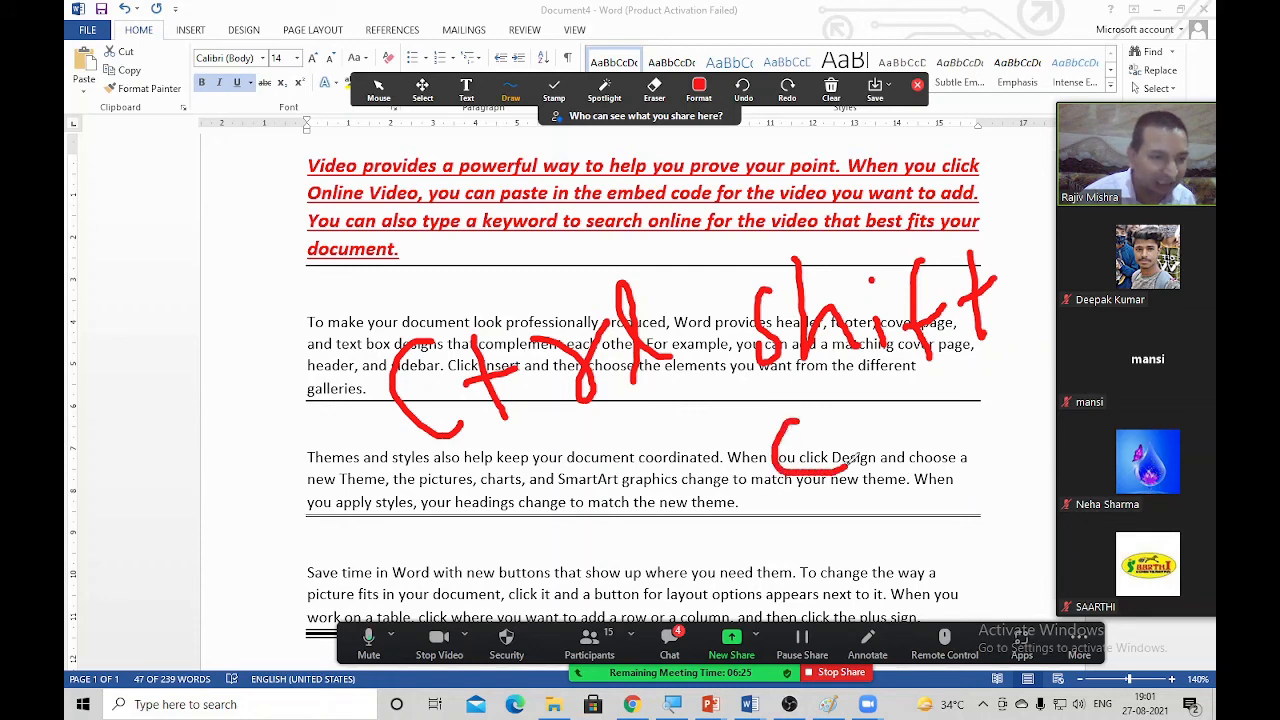
Step: Undo the handwritten annotation strokes and close Zoom's annotation tools
key("ctrl+z")
key("ctrl+z")
key("ctrl+z")
key("ctrl+z")
key("ctrl+z")
key("ctrl+z")
key("ctrl+z")
key("ctrl+z")
key("ctrl+z")
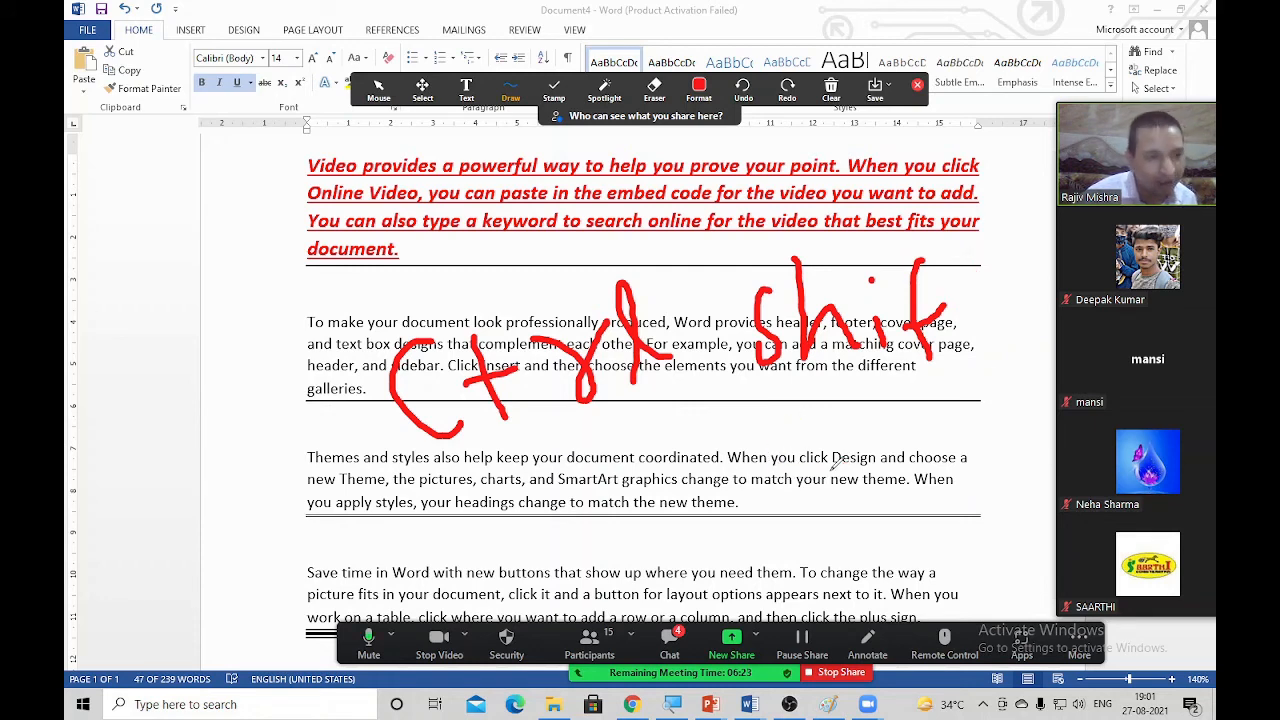
key("ctrl+z")
key("ctrl+z")
key("ctrl+z")
key("ctrl+z")
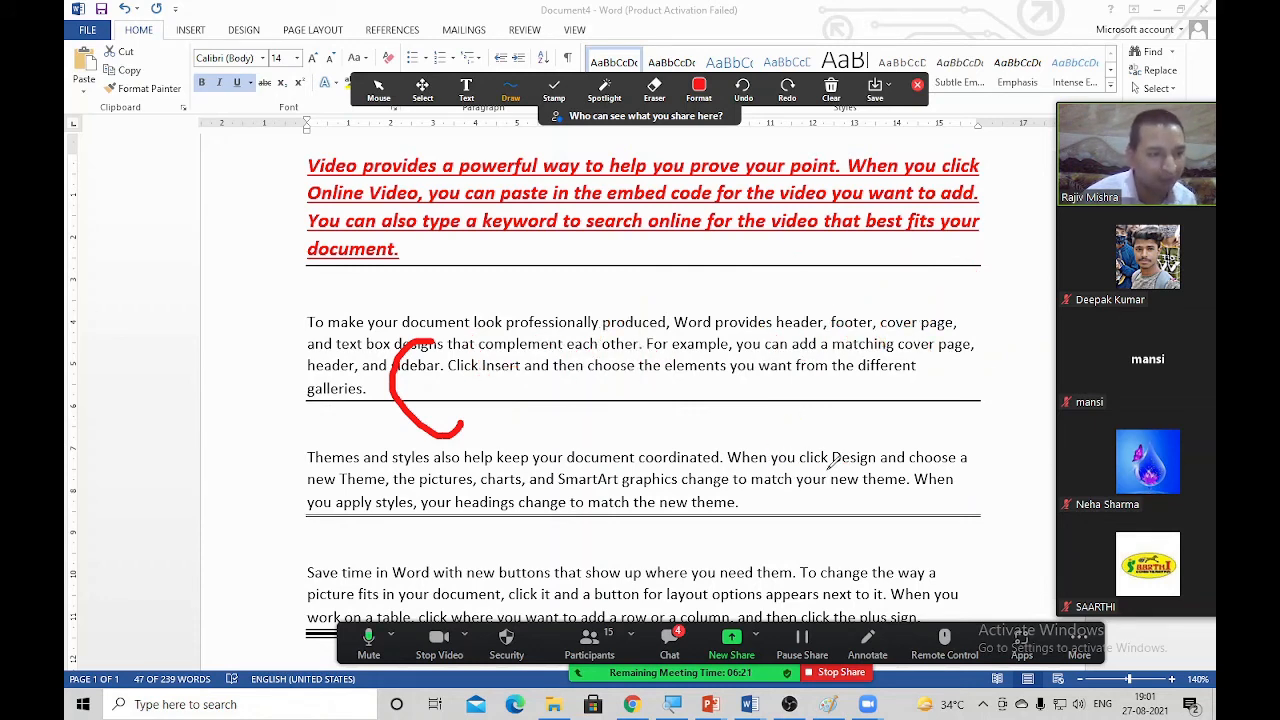
left_click(867, 645)
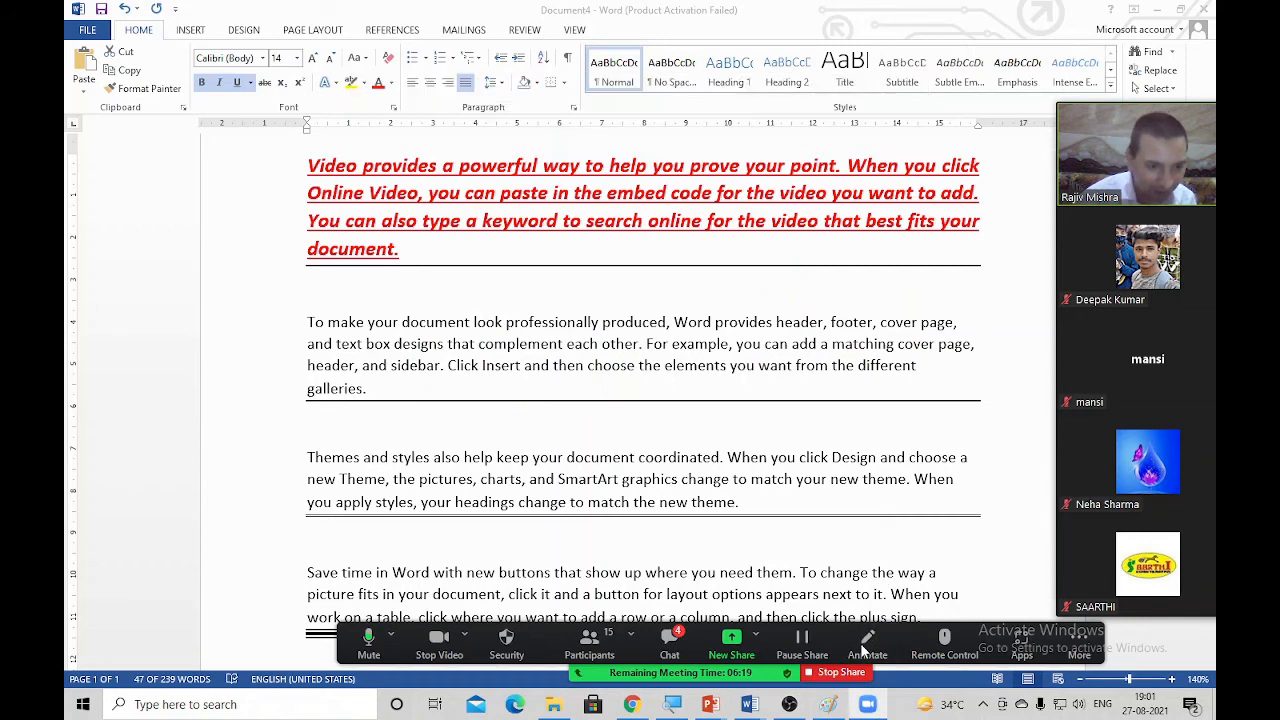
Step: Copy the first paragraph's formatting and apply it to the third paragraph, which begins "Themes and styles"
triple_click(450, 272)
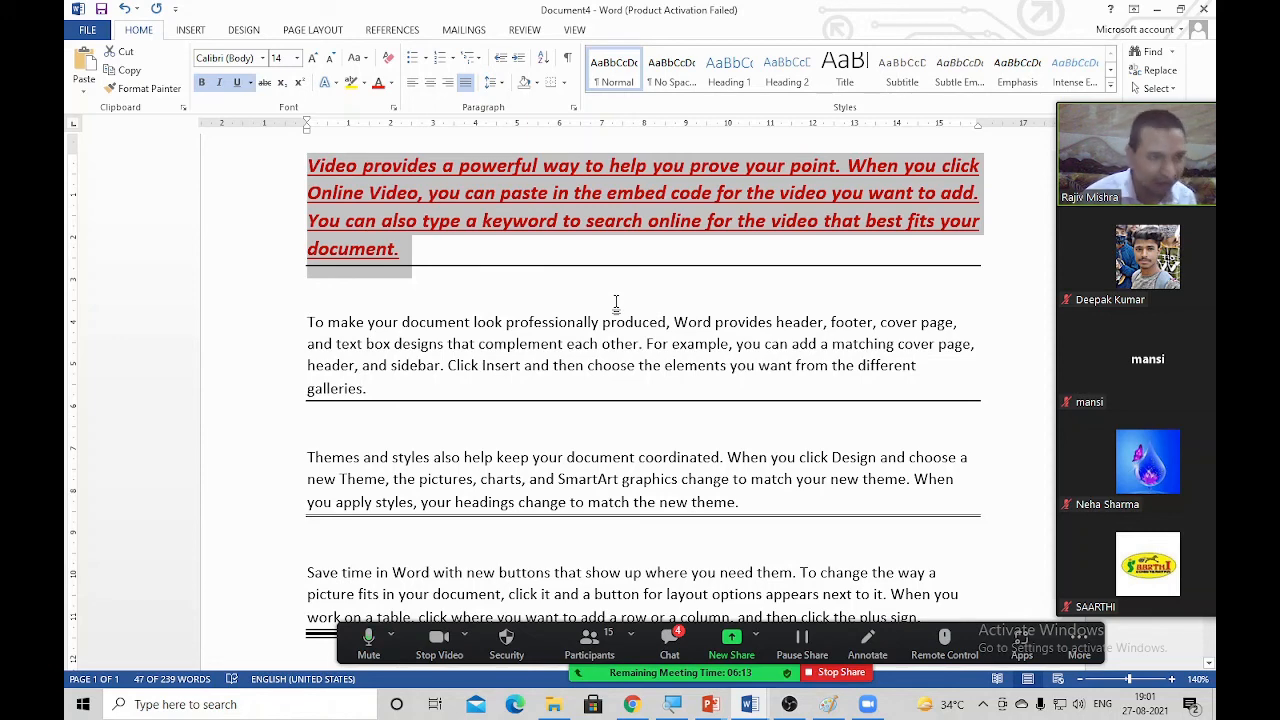
scroll(733, 472, "down", 1)
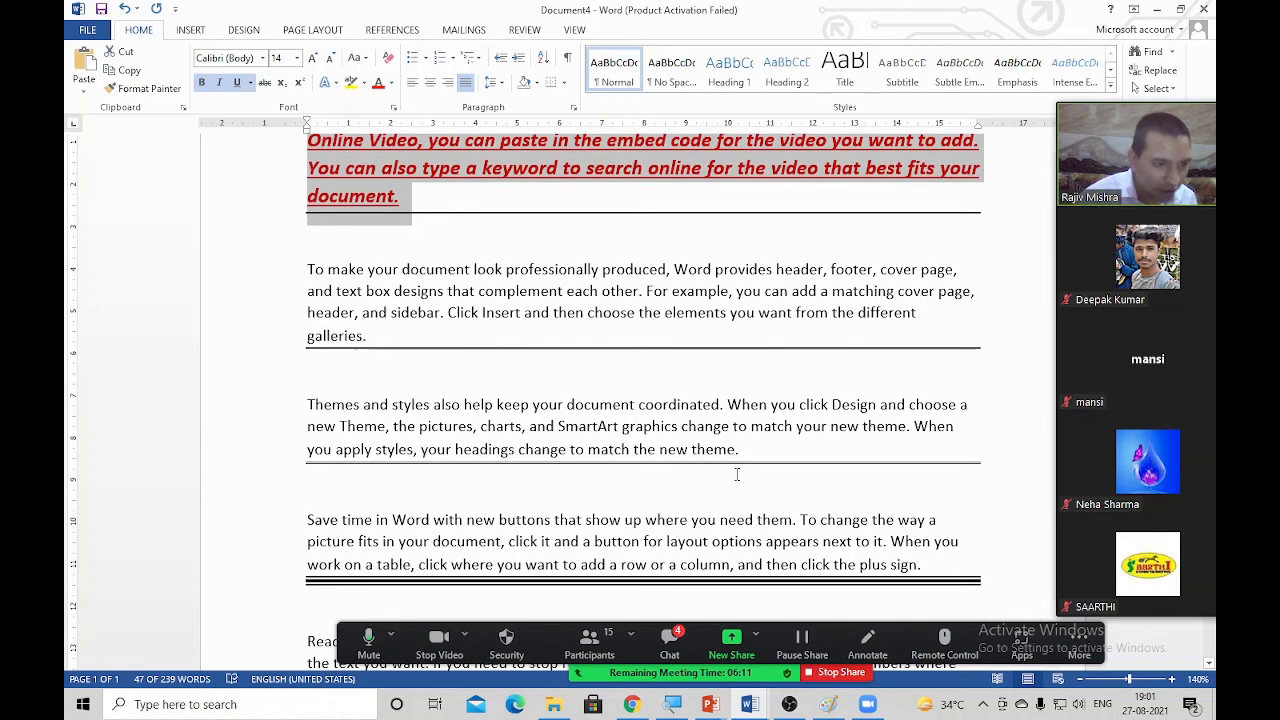
left_click_drag(748, 455, 223, 390)
left_click(312, 376)
left_click_drag(740, 452, 288, 413)
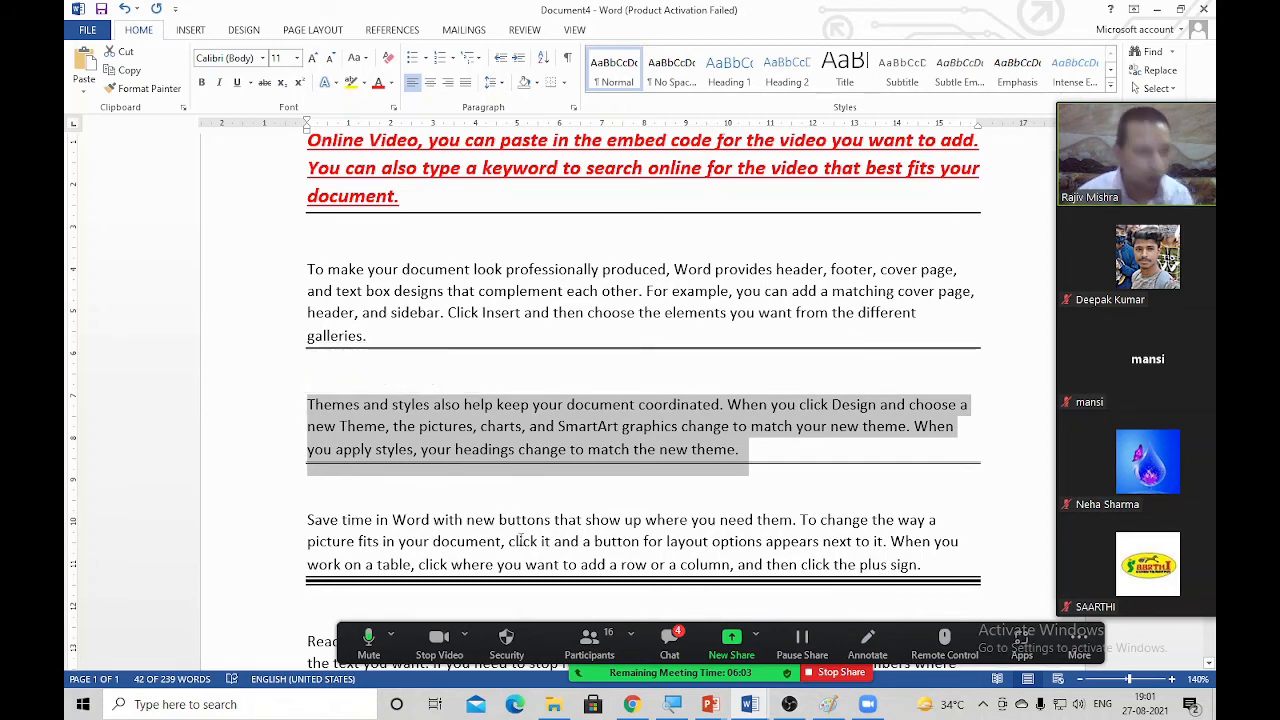
key("ctrl+shift+v")
scroll(804, 523, "down", 5)
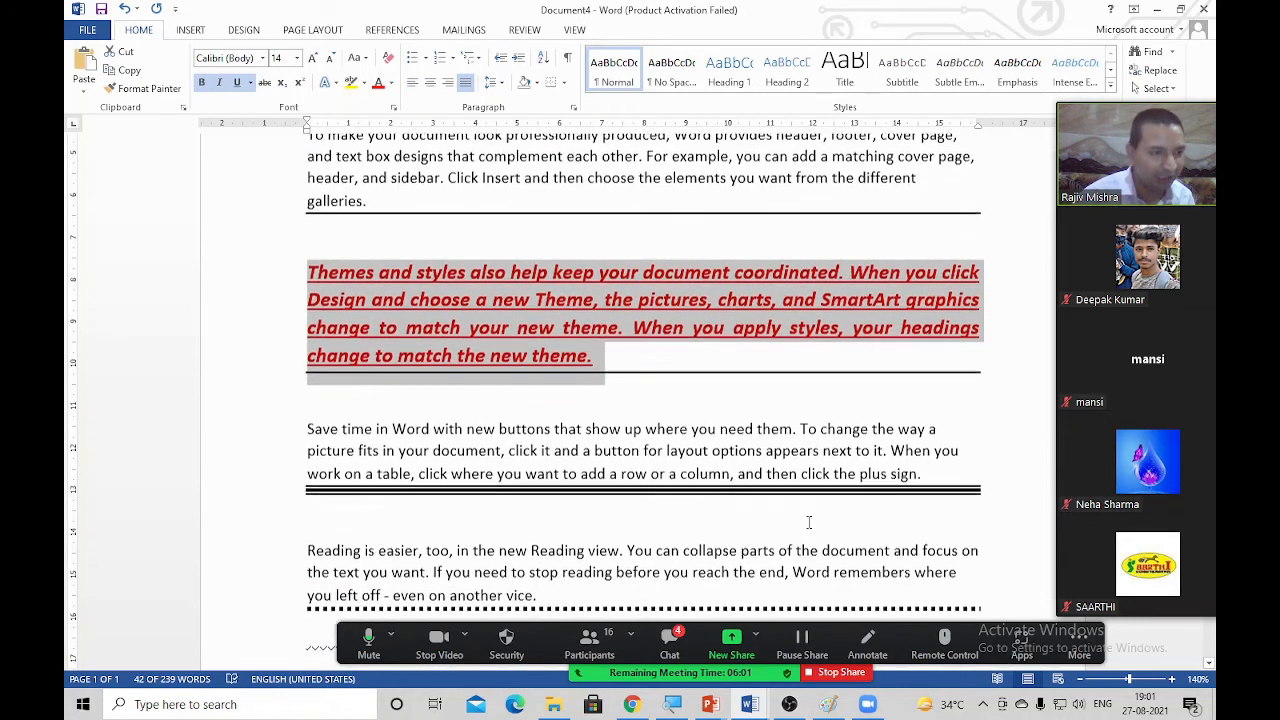
Step: Apply the copied formatting to the fifth paragraph, which begins "Reading is easier"
left_click_drag(576, 467, 278, 432)
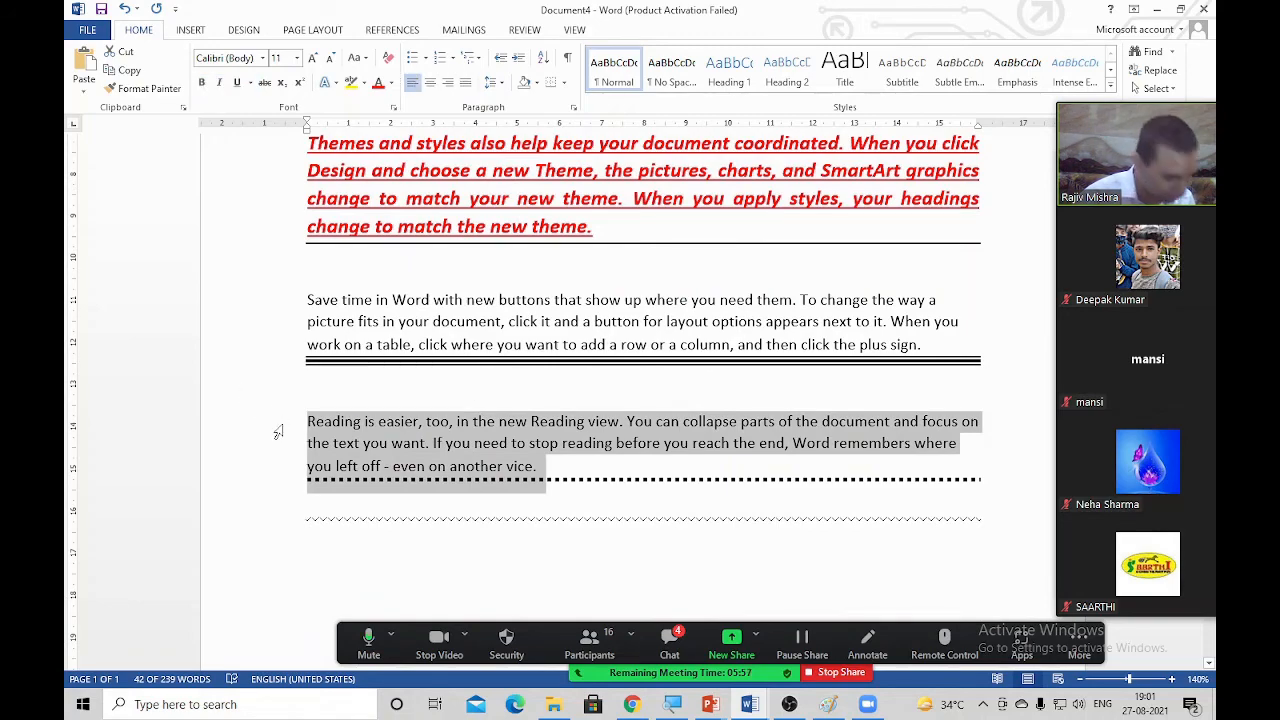
key("ctrl+shift+v")
scroll(521, 470, "up", 3)
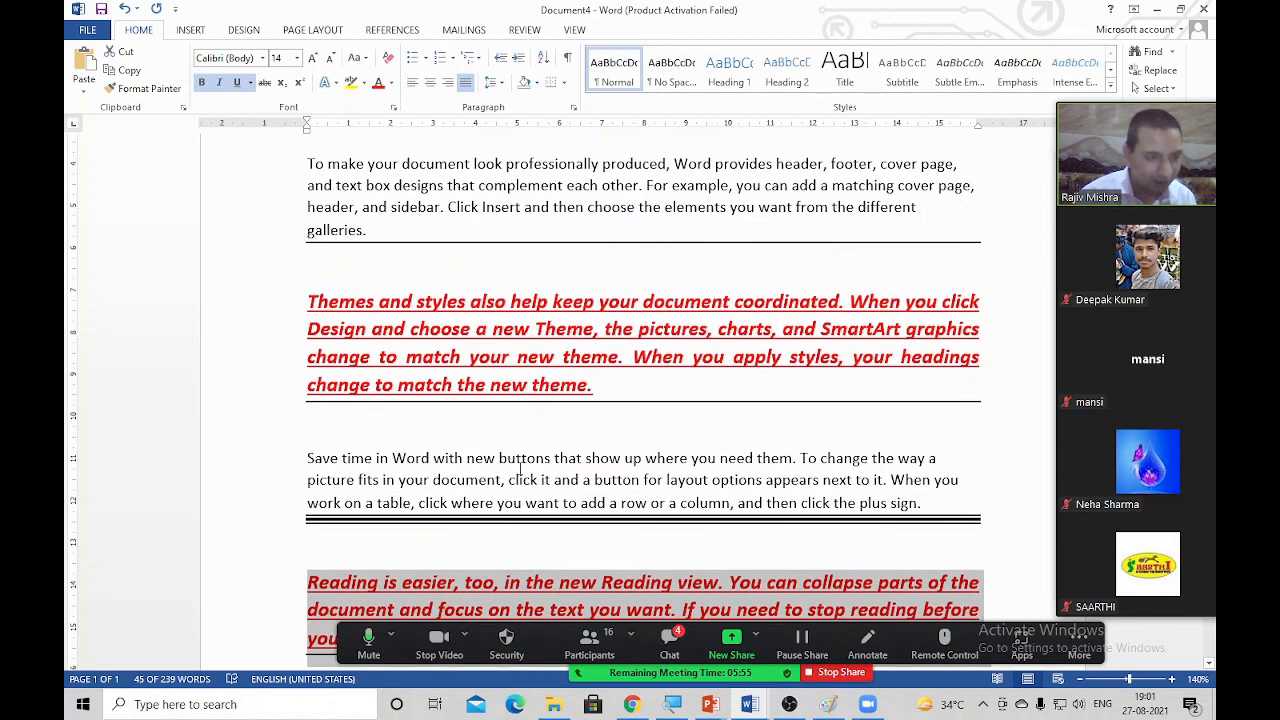
scroll(620, 443, "down", 6)
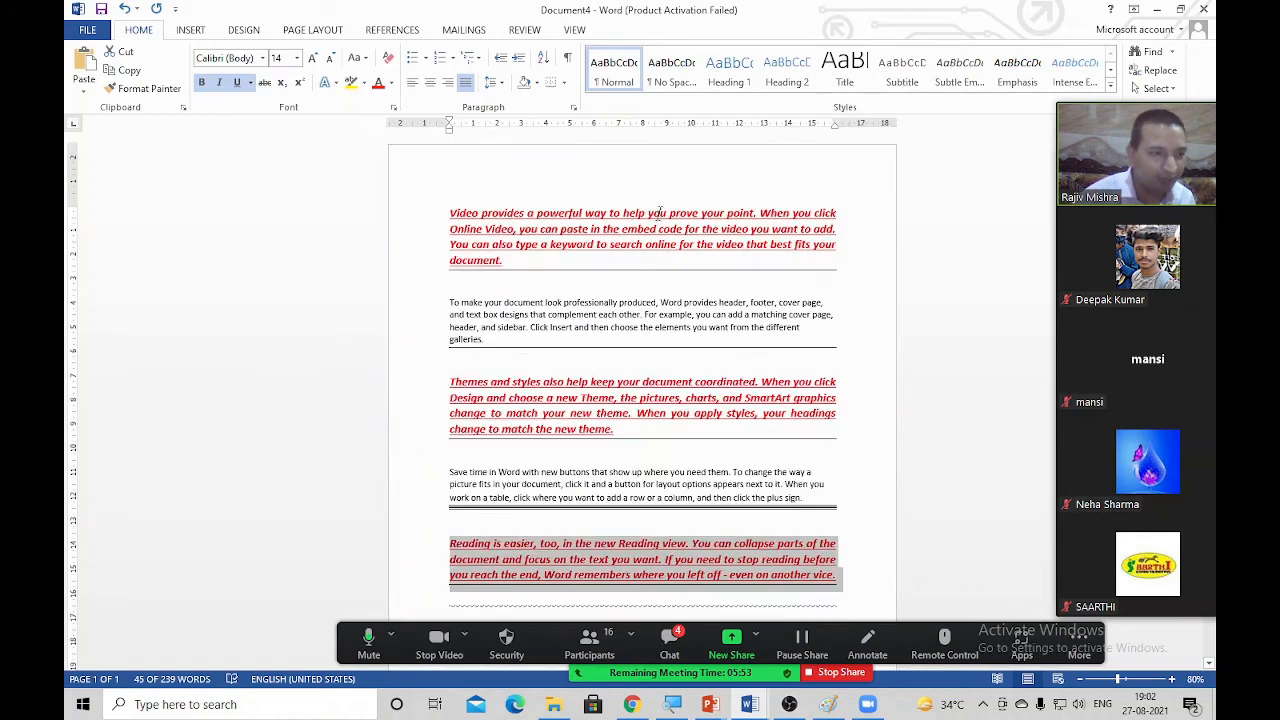
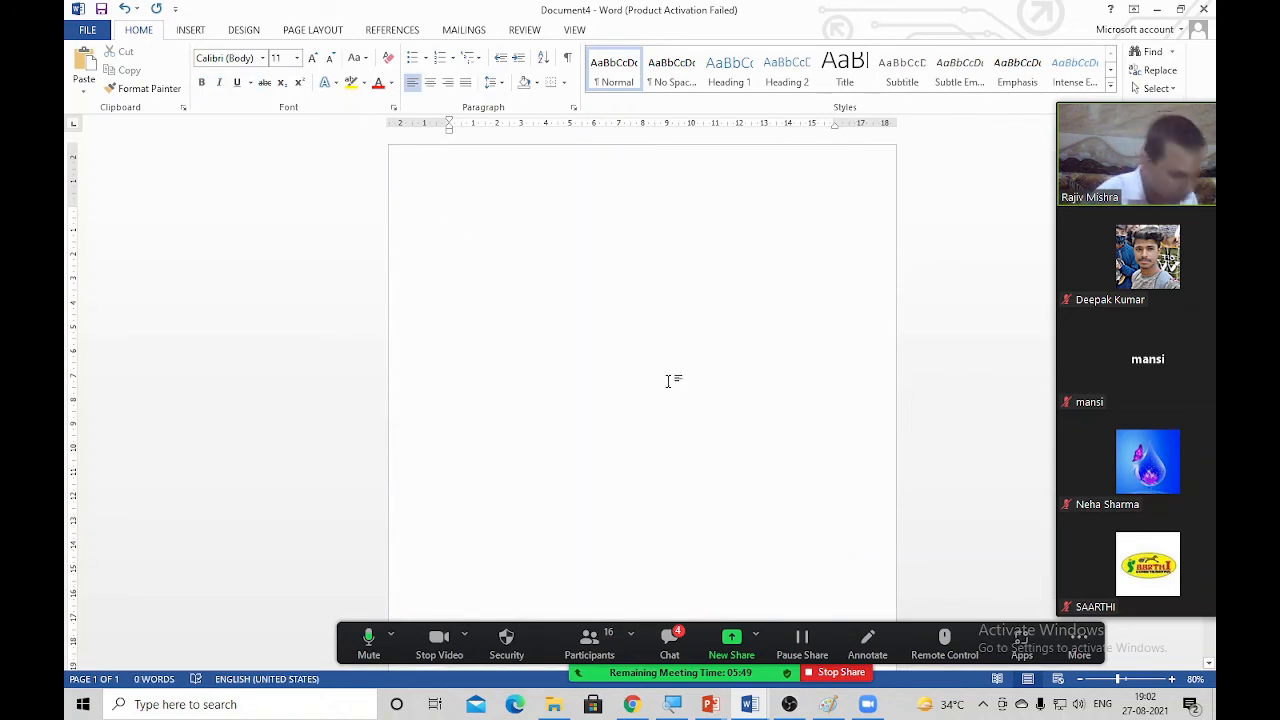
Step: Fill the blank document with a seven-line list of sample names, using the city Delhi as the fourth line
type("rA")
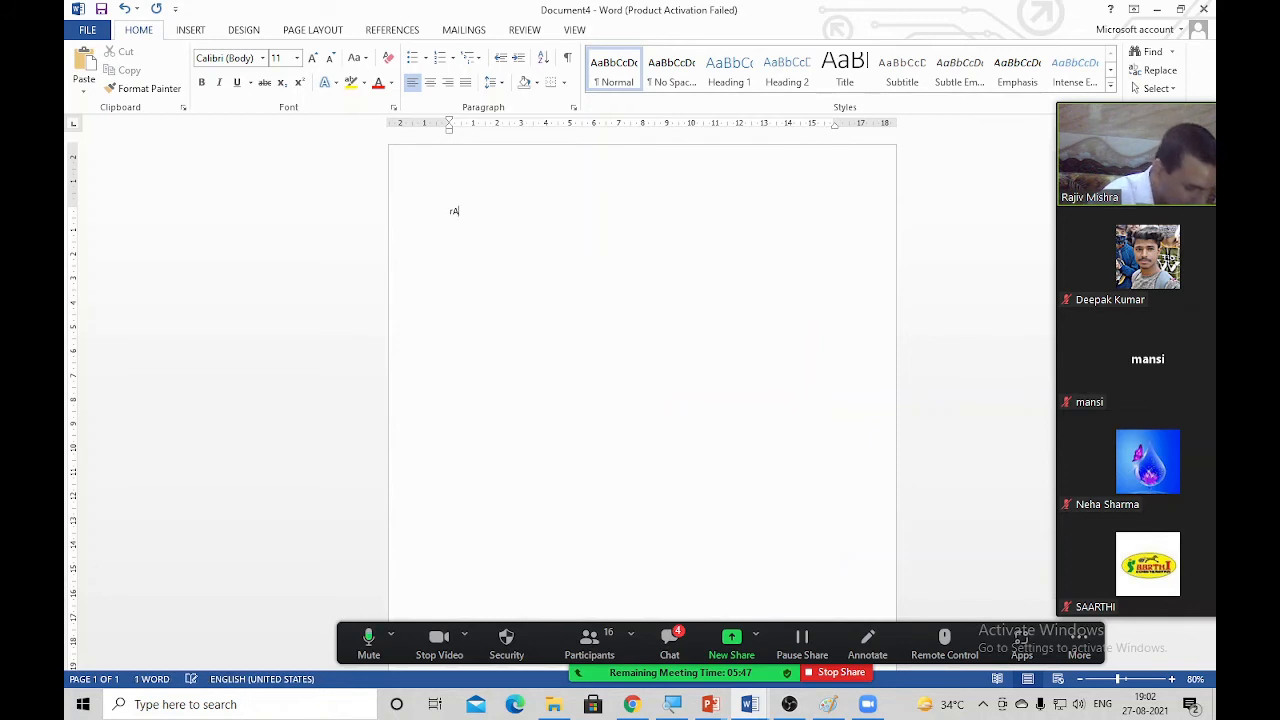
type("JIV")
key("Return")
type("Kumar")
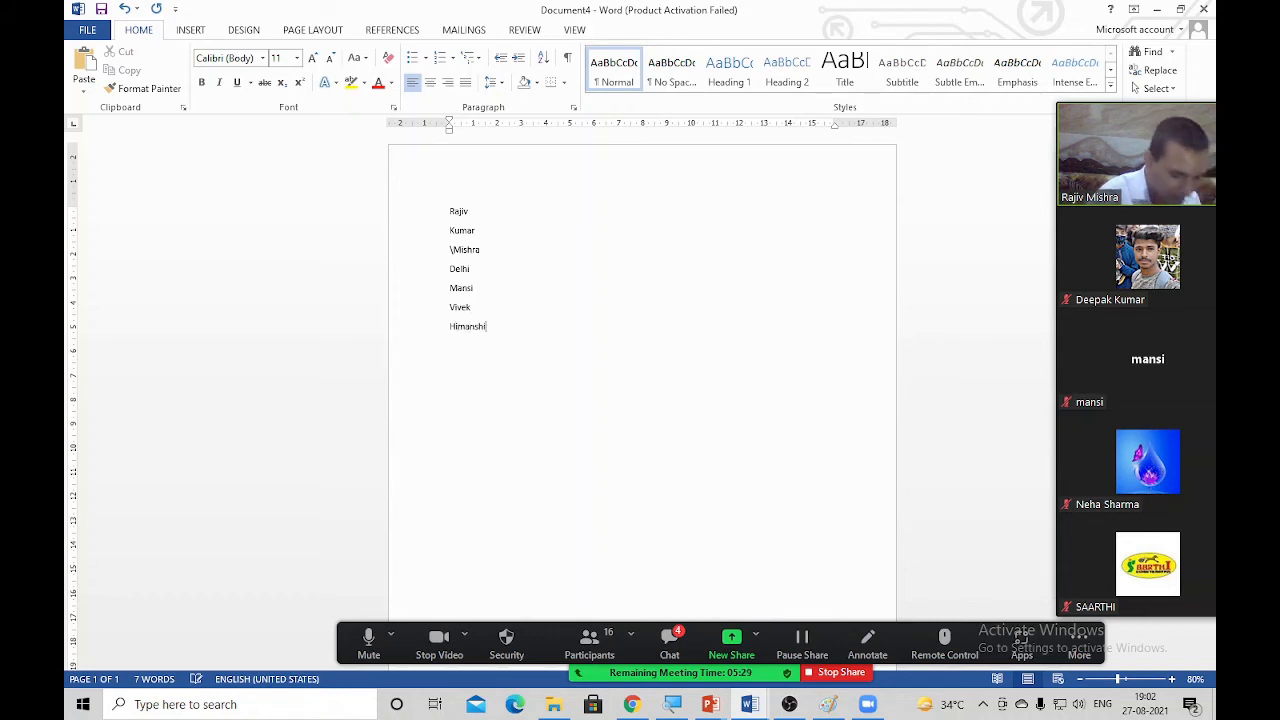
Step: Enlarge the text of the whole seven-line list to 34 pt
key("ctrl+a")
key("ctrl+bracketright")
key("ctrl+bracketright")
key("ctrl+bracketright")
key("ctrl+bracketright")
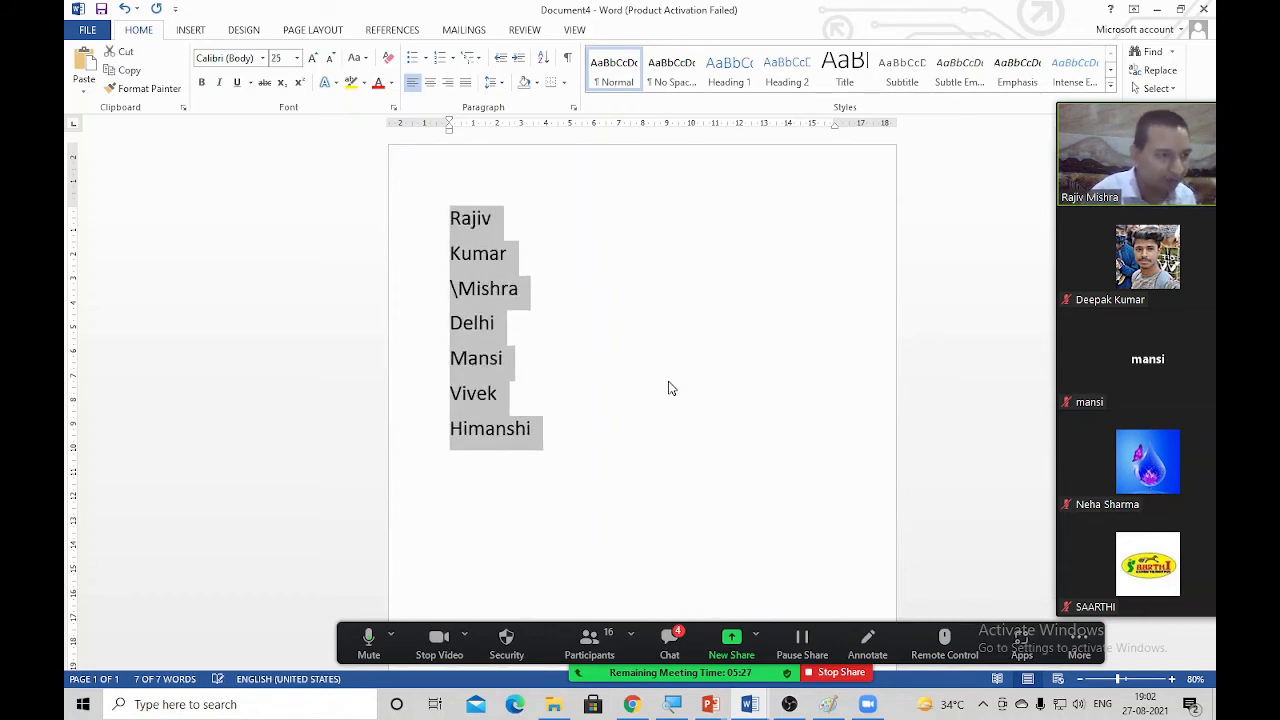
key("ctrl+bracketright")
key("ctrl+bracketright")
key("ctrl+bracketright")
key("ctrl+bracketright")
key("ctrl+bracketright")
key("ctrl+bracketright")
key("ctrl+bracketright")
key("ctrl+bracketright")
key("ctrl+bracketright")
key("ctrl+bracketright")
left_click(669, 384)
Step: Format the first line of the list as bold, italic, underlined, 44 pt and red
left_click_drag(520, 219, 380, 220)
key("ctrl+b")
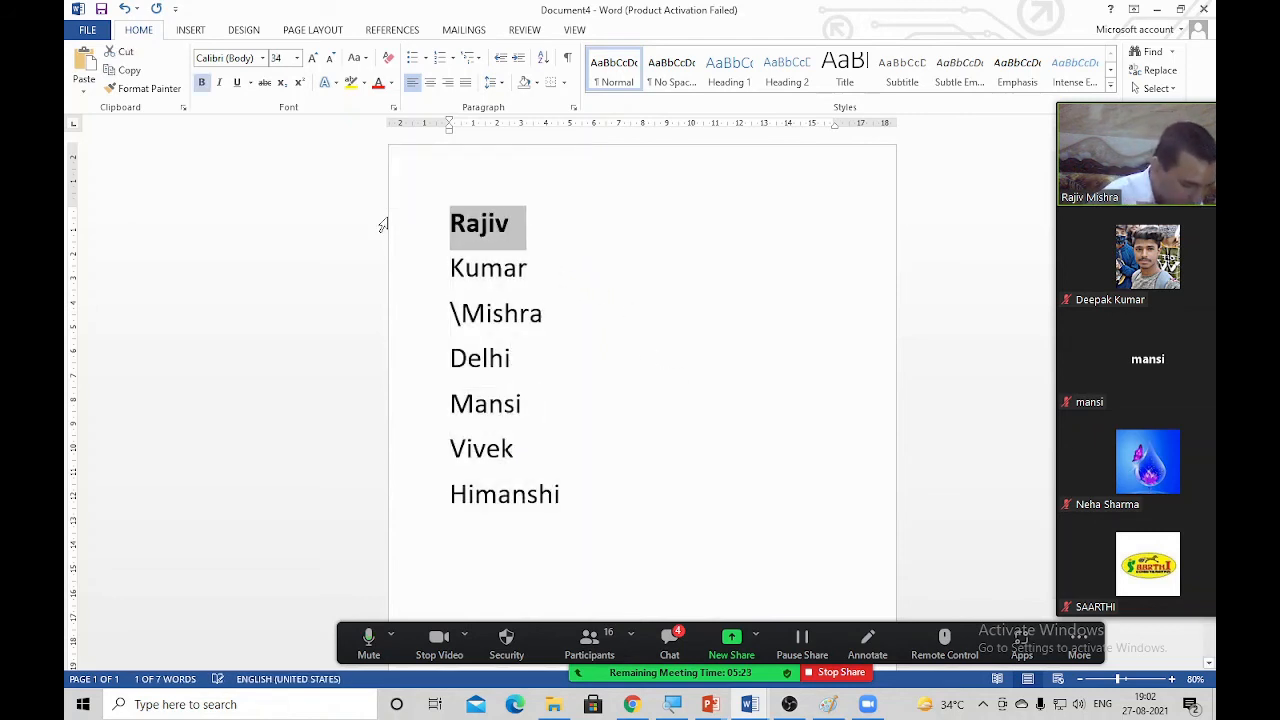
key("ctrl+i")
key("ctrl+u")
key("ctrl+bracketright")
key("ctrl+bracketright")
key("ctrl+bracketright")
key("ctrl+bracketright")
key("ctrl+bracketright")
key("ctrl+bracketright")
key("ctrl+bracketright")
key("ctrl+bracketright")
key("ctrl+bracketright")
key("ctrl+bracketright")
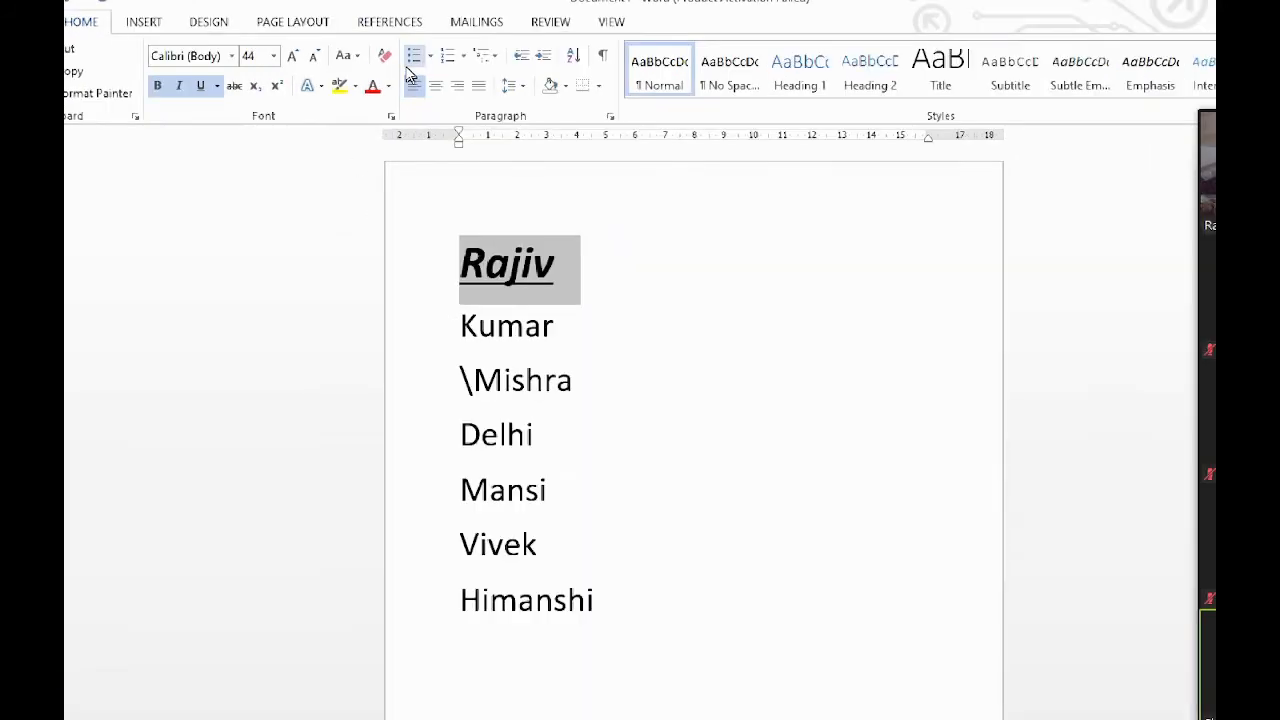
left_click(378, 83)
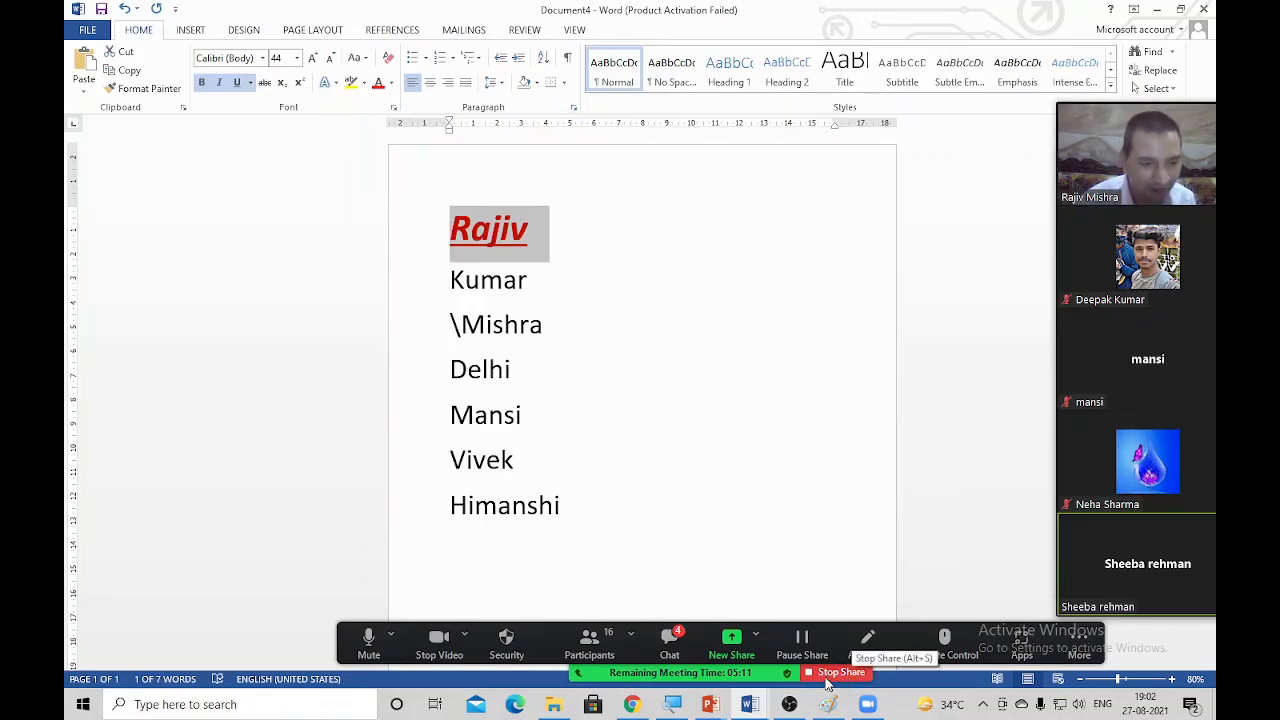
Step: Stop the Zoom screen share and restart sharing with the Document4 Word window
left_click(838, 672)
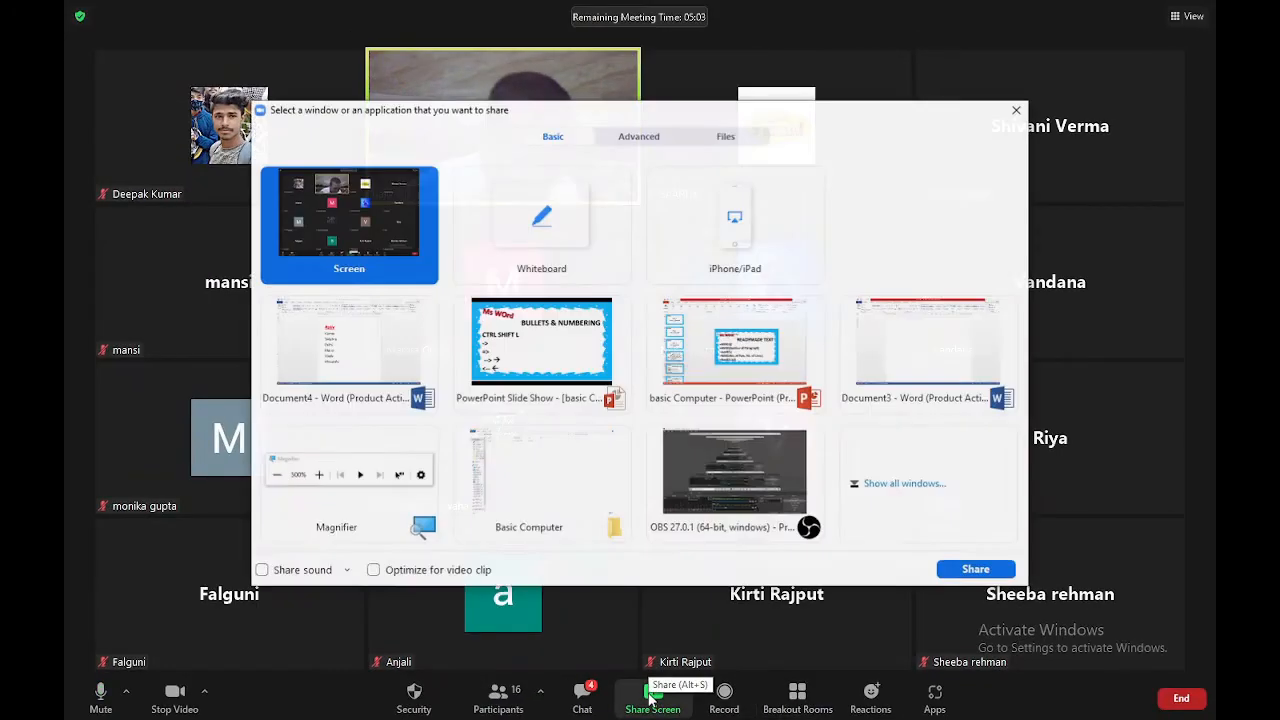
left_click(652, 695)
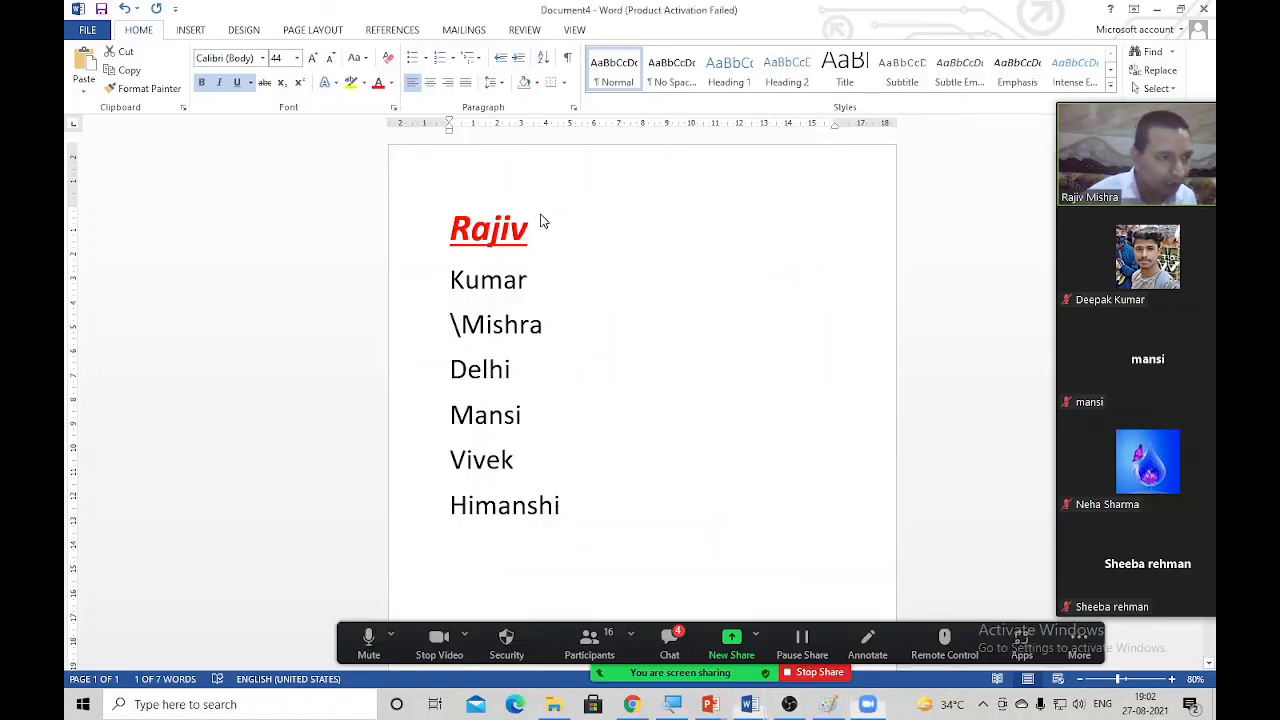
Step: Copy the first line's formatting and apply it to the third and sixth lines of the list
left_click(576, 238)
left_click(355, 236)
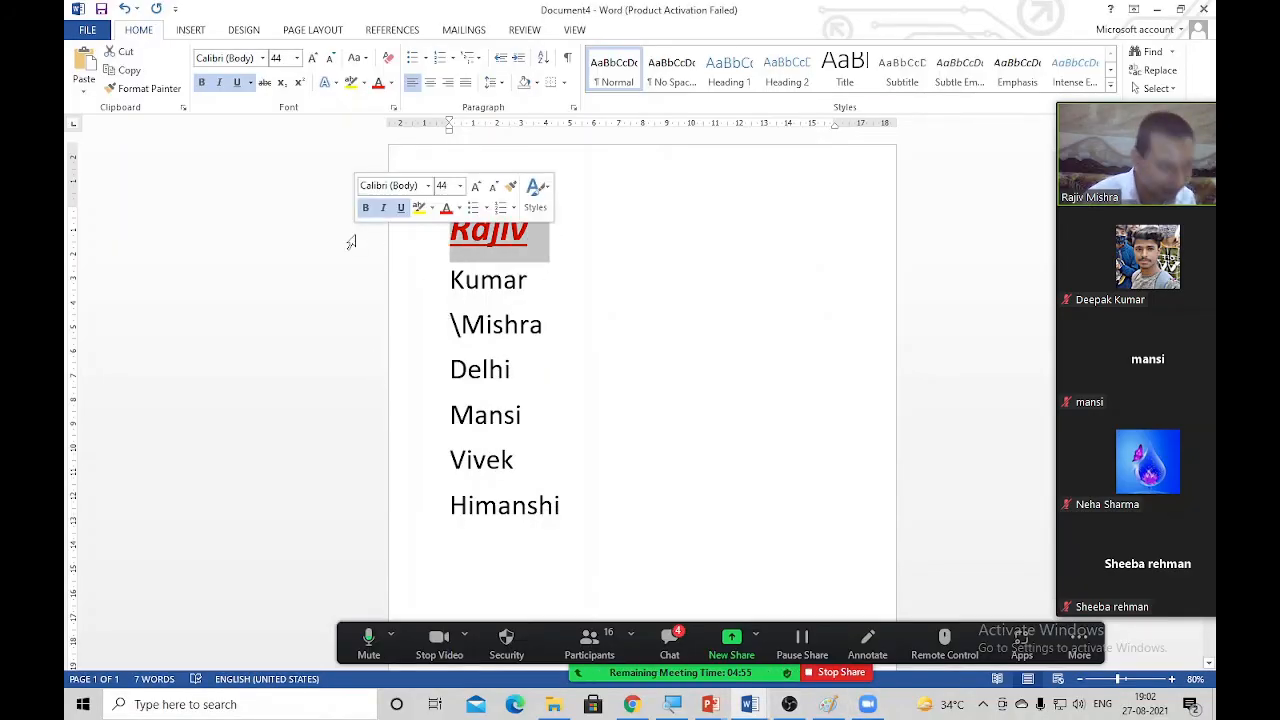
left_click_drag(582, 329, 355, 322)
key("ctrl+shift+v")
left_click_drag(548, 485, 397, 474)
key("ctrl+shift+v")
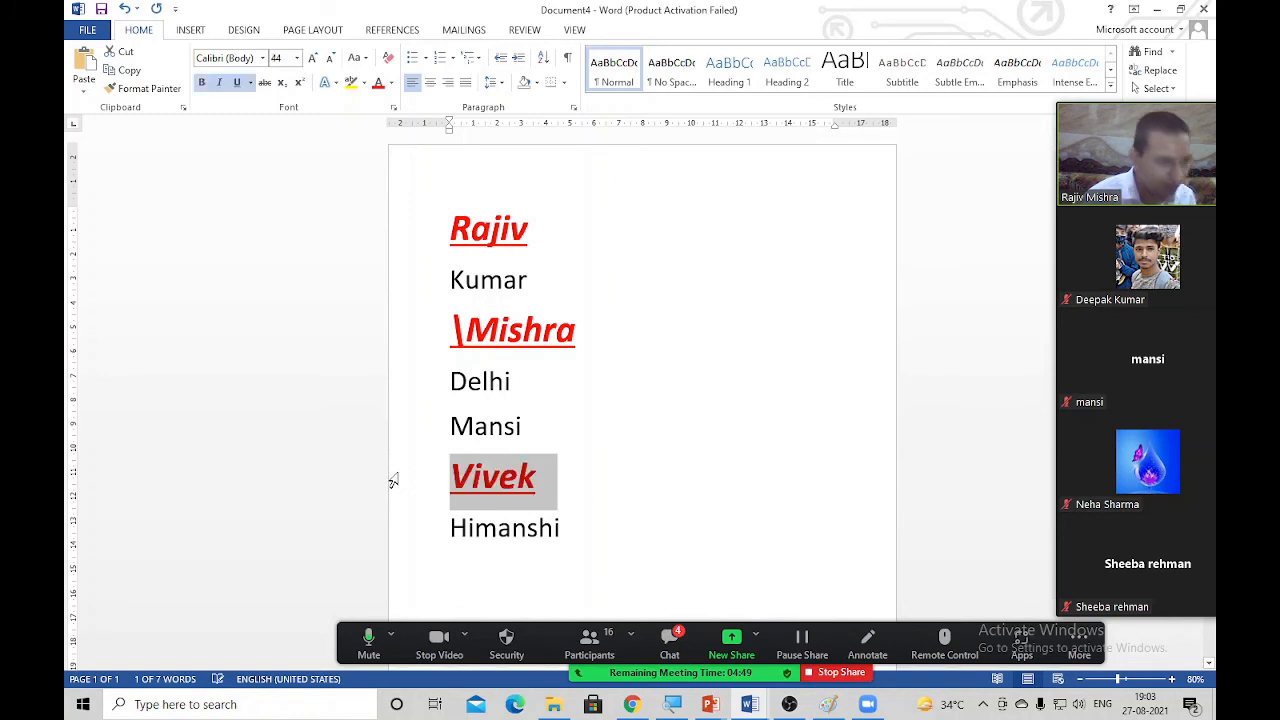
Step: Change the font of the last line in the list to Comic Sans MS
left_click_drag(591, 533, 406, 540)
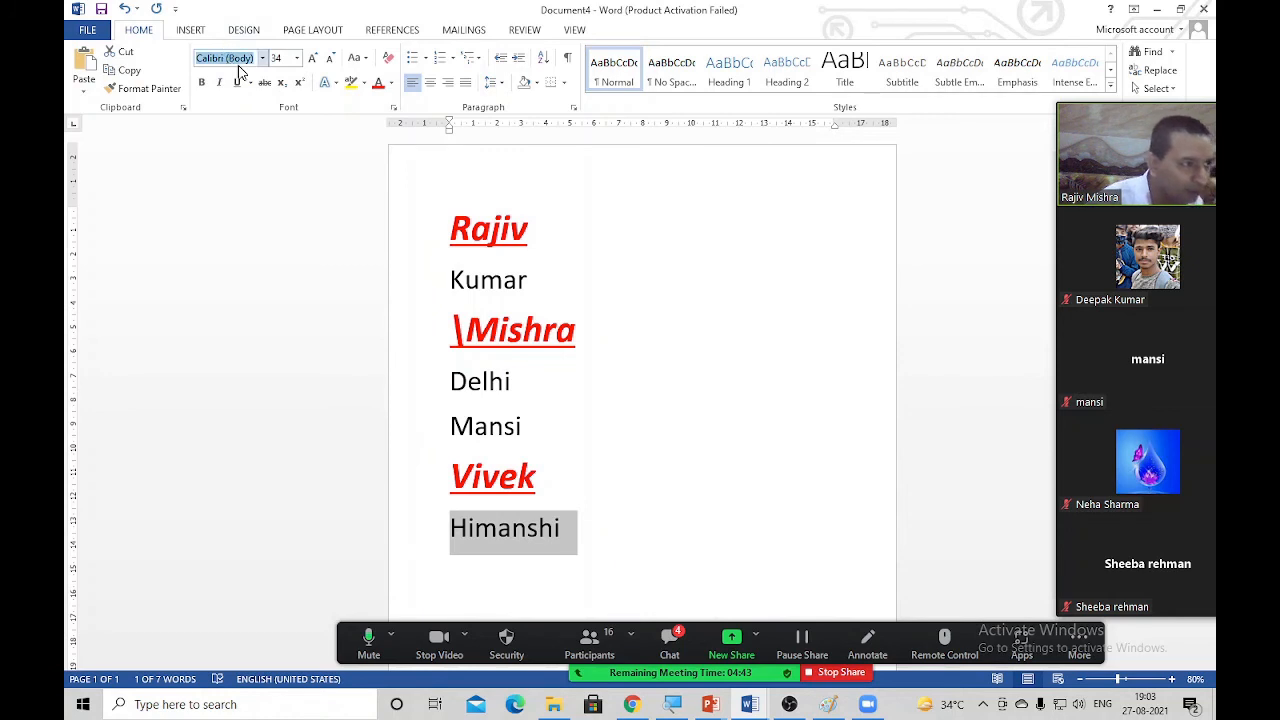
type("Comi")
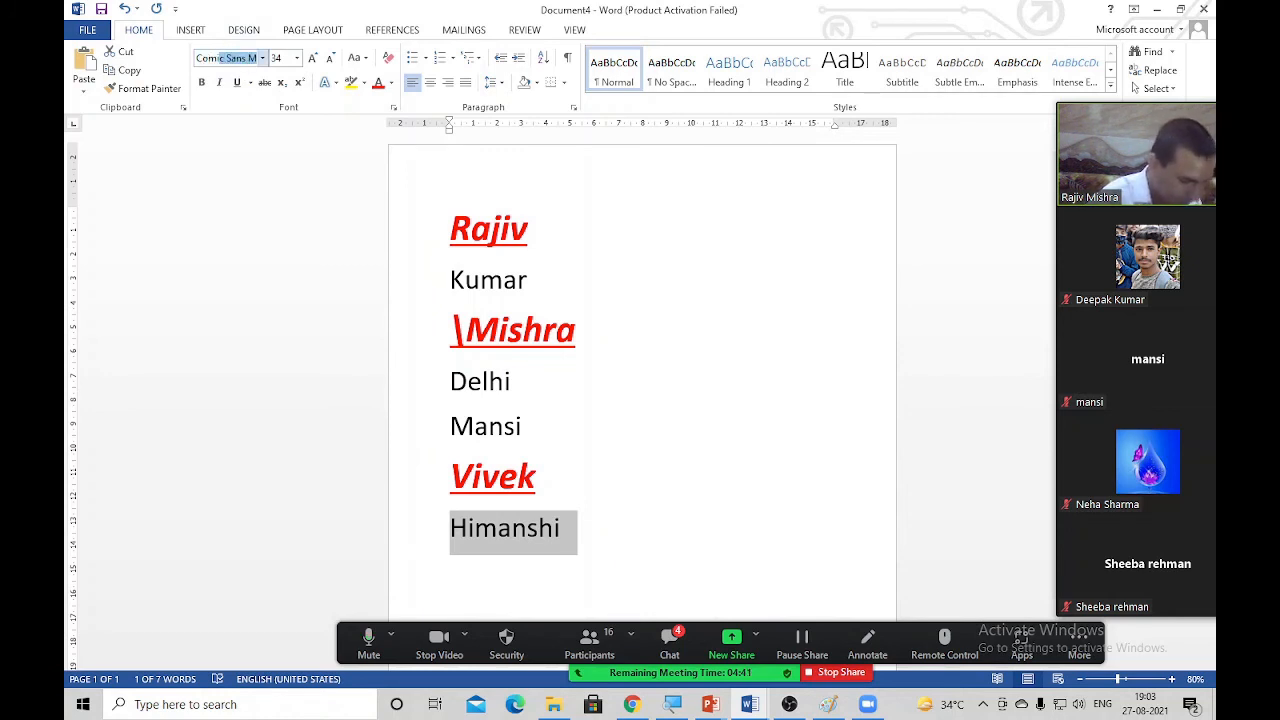
type("n")
key("Return")
left_click(680, 397)
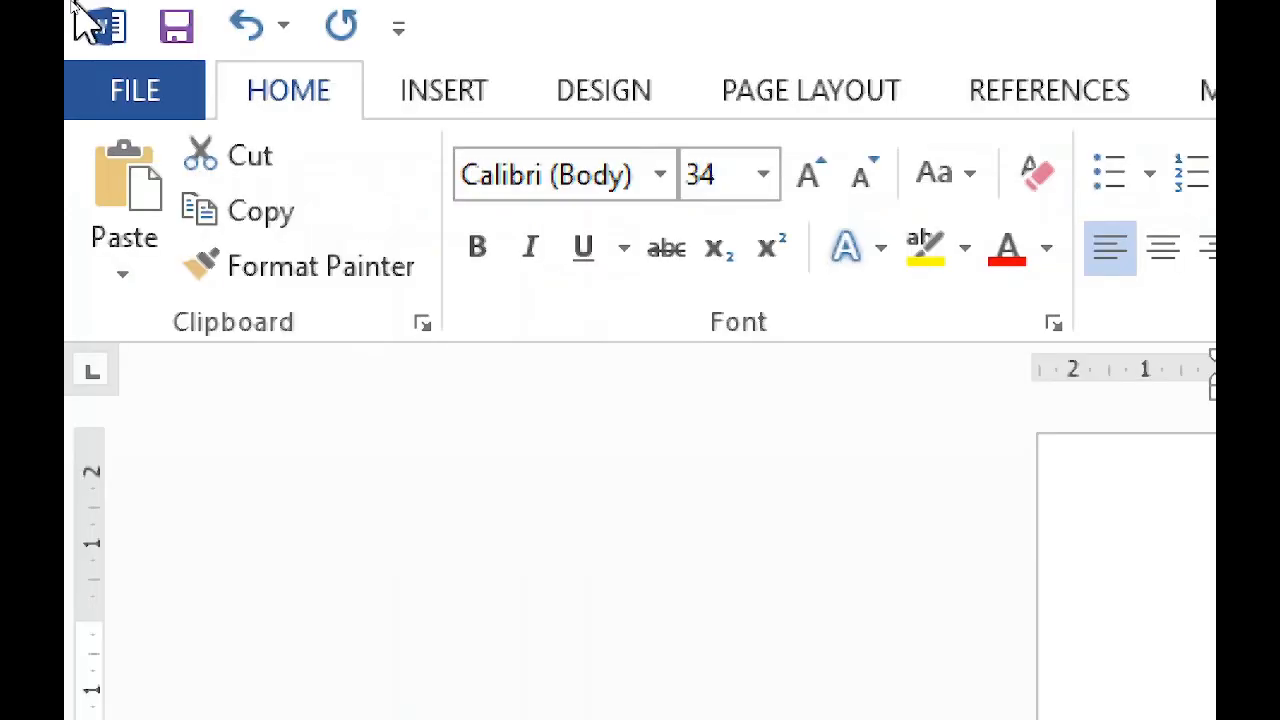
left_click(540, 174)
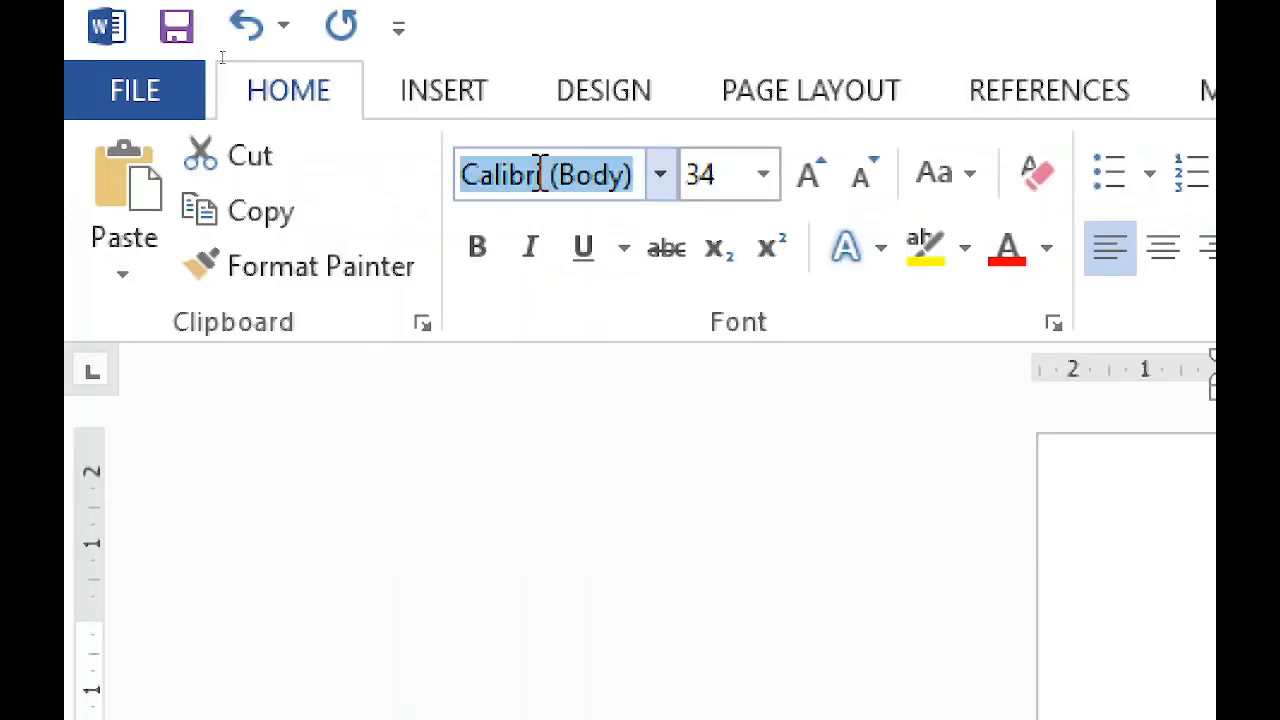
type("Comic Sans M")
key("Return")
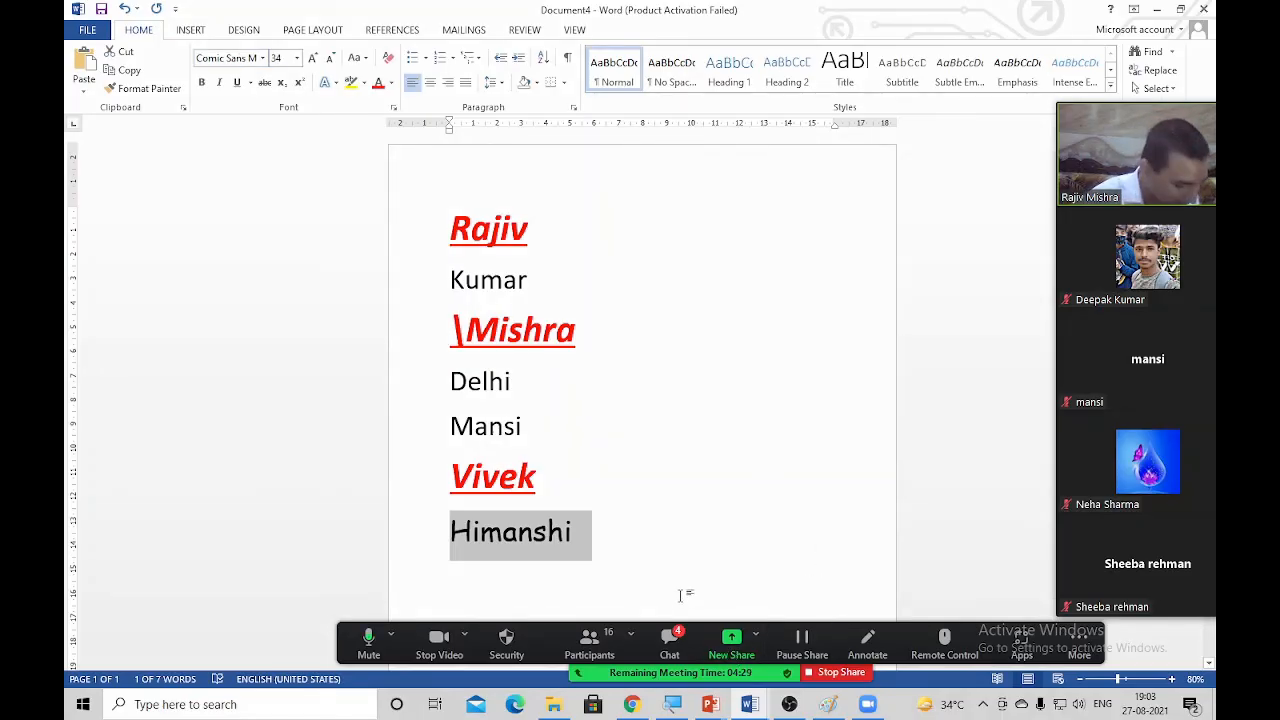
Step: Apply the last line's copied Comic Sans formatting to the first three lines of the list
left_click_drag(587, 323, 351, 214)
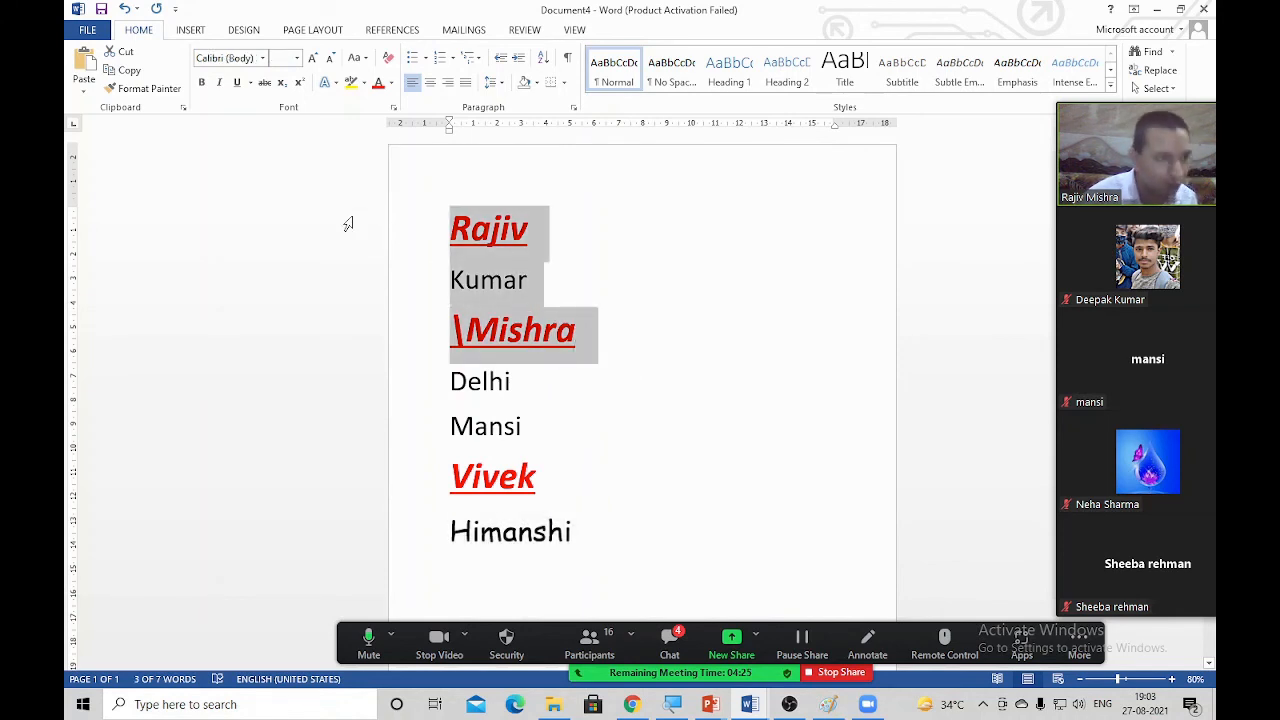
key("ctrl+shift+v")
left_click(533, 528)
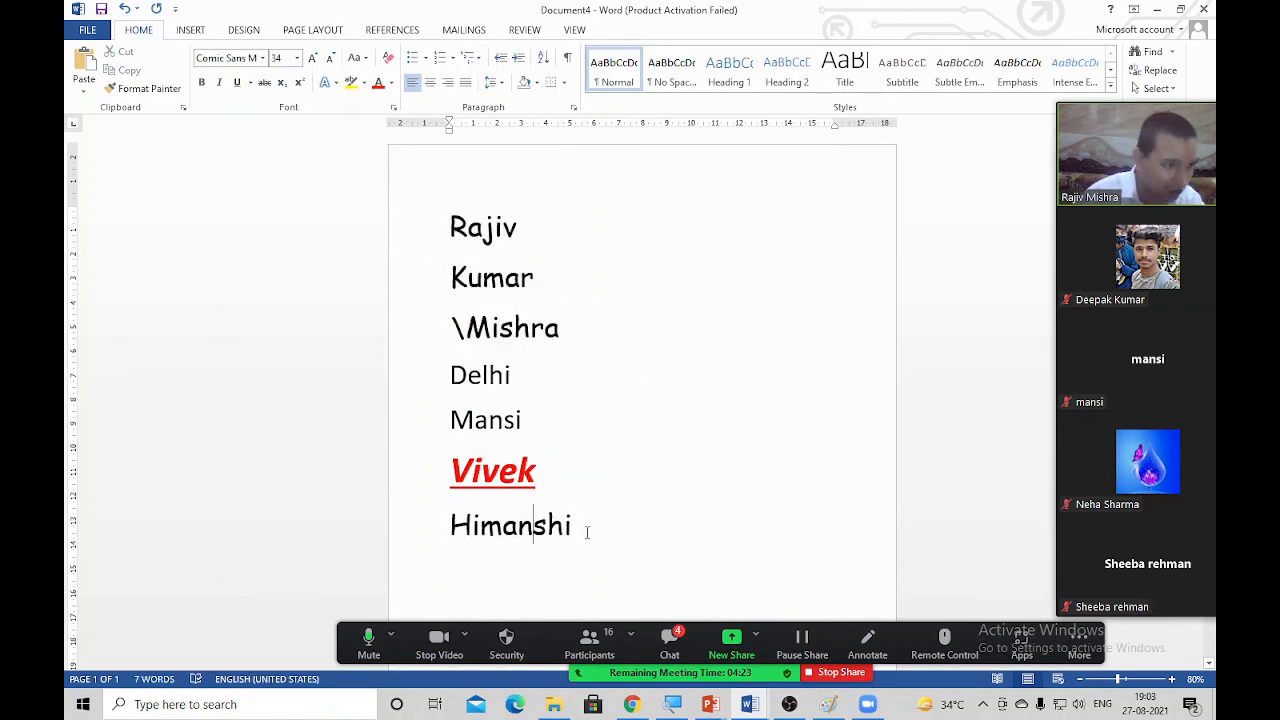
left_click_drag(587, 532, 386, 514)
Step: End the current Zoom share and share the Document4 Word window with the class again
left_click(843, 674)
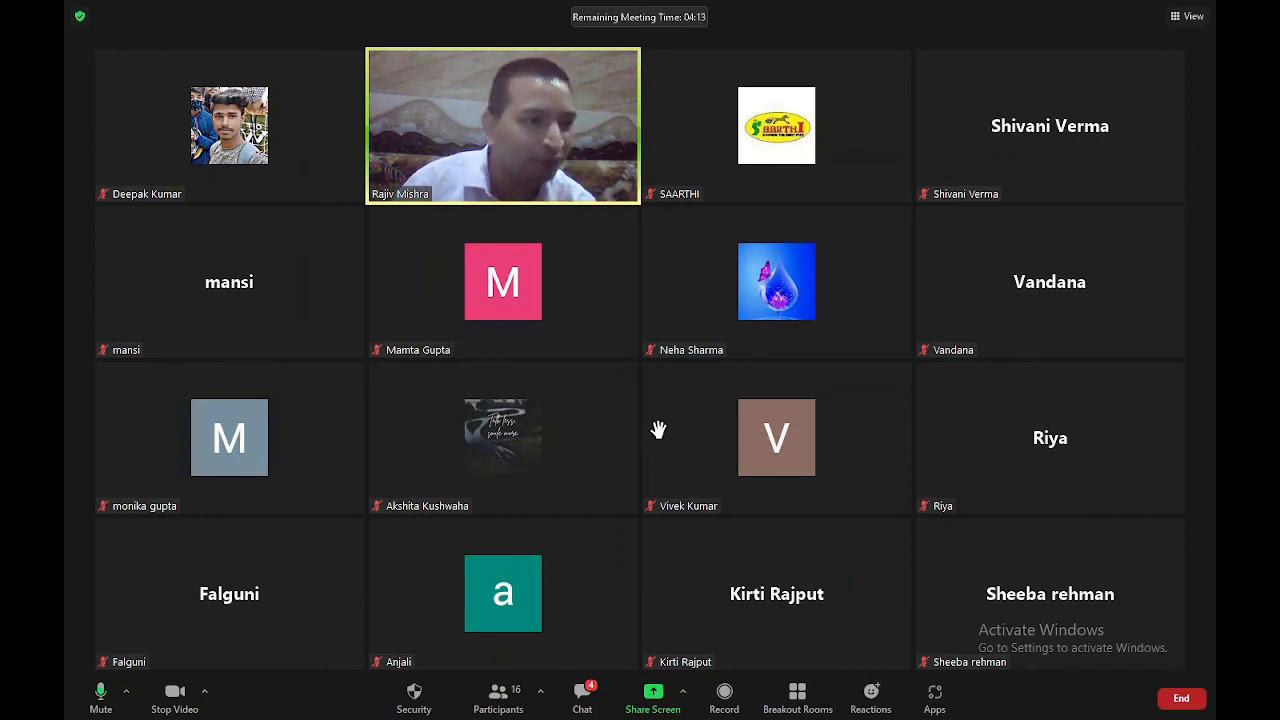
left_click(666, 698)
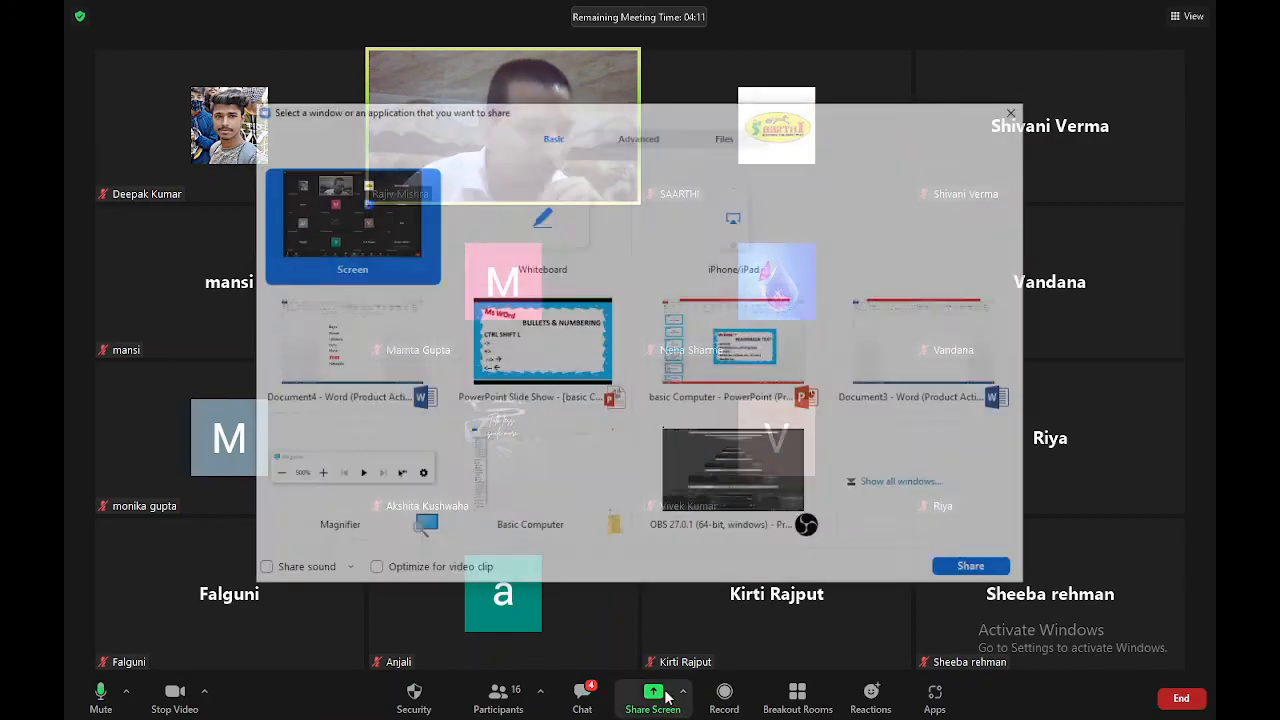
double_click(363, 334)
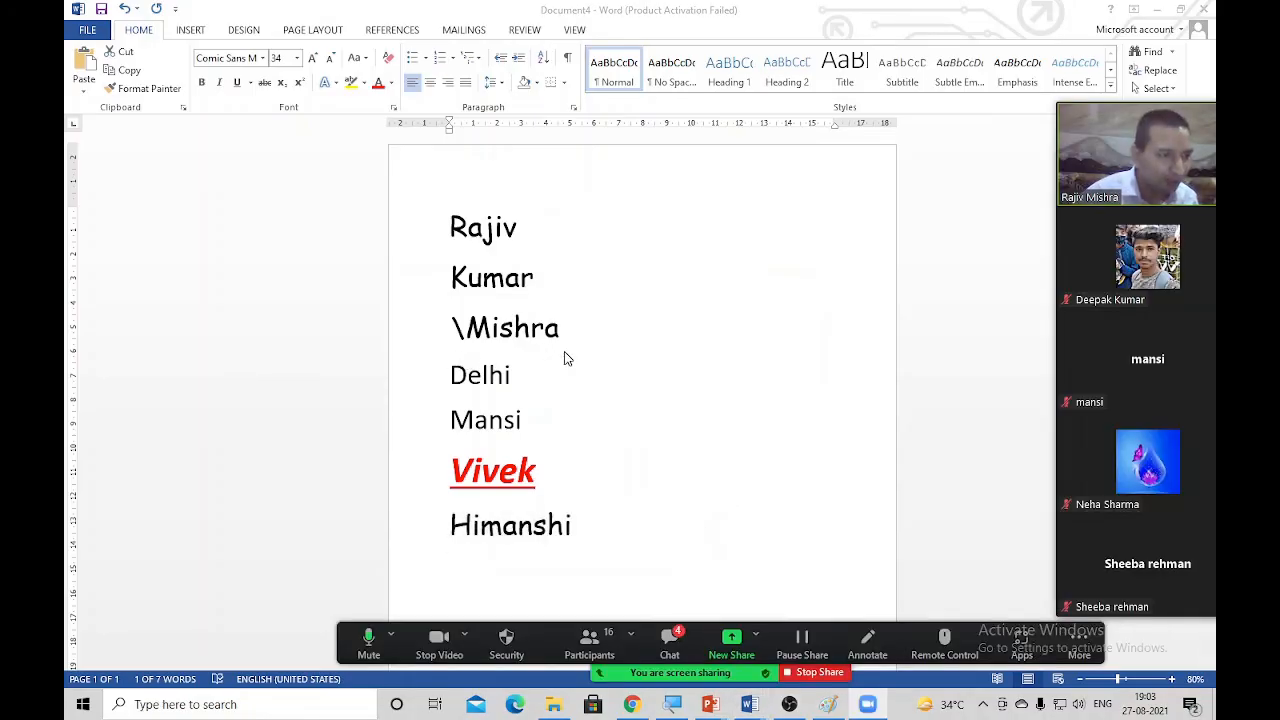
Step: Delete the entire list and begin a sample-text formula with =rand(
key("ctrl+a")
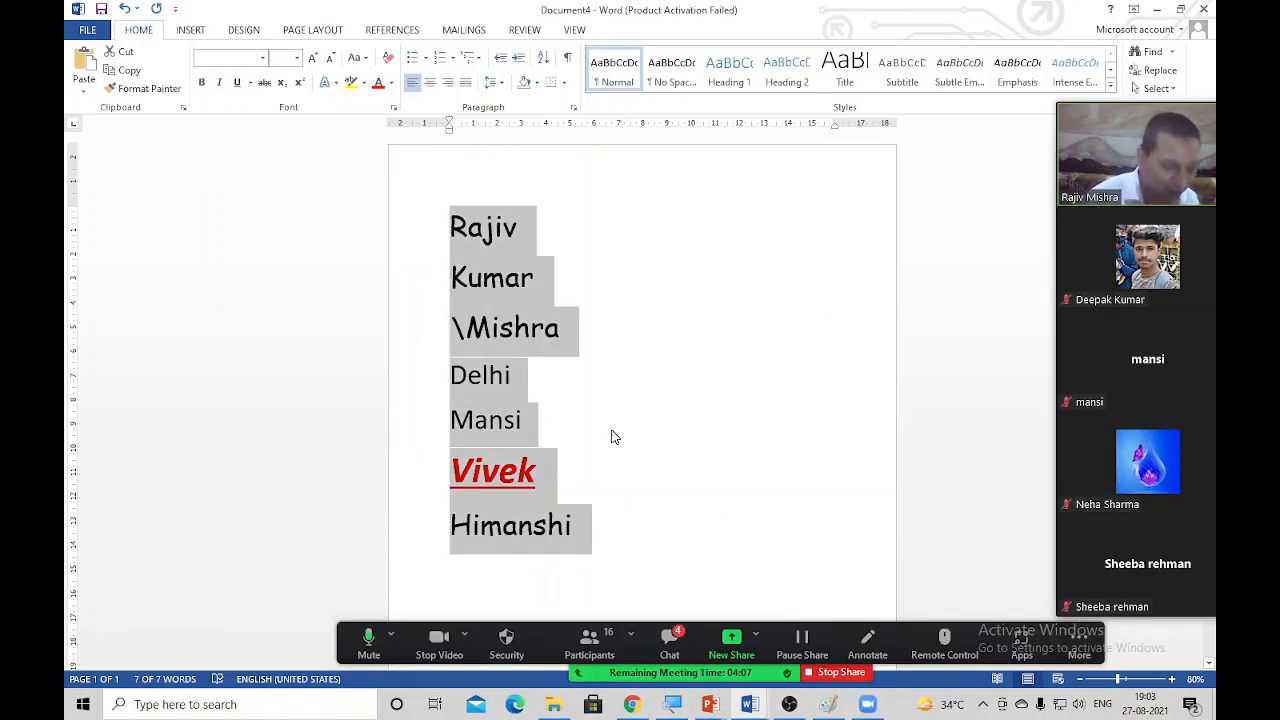
key("Delete")
type("=rand")
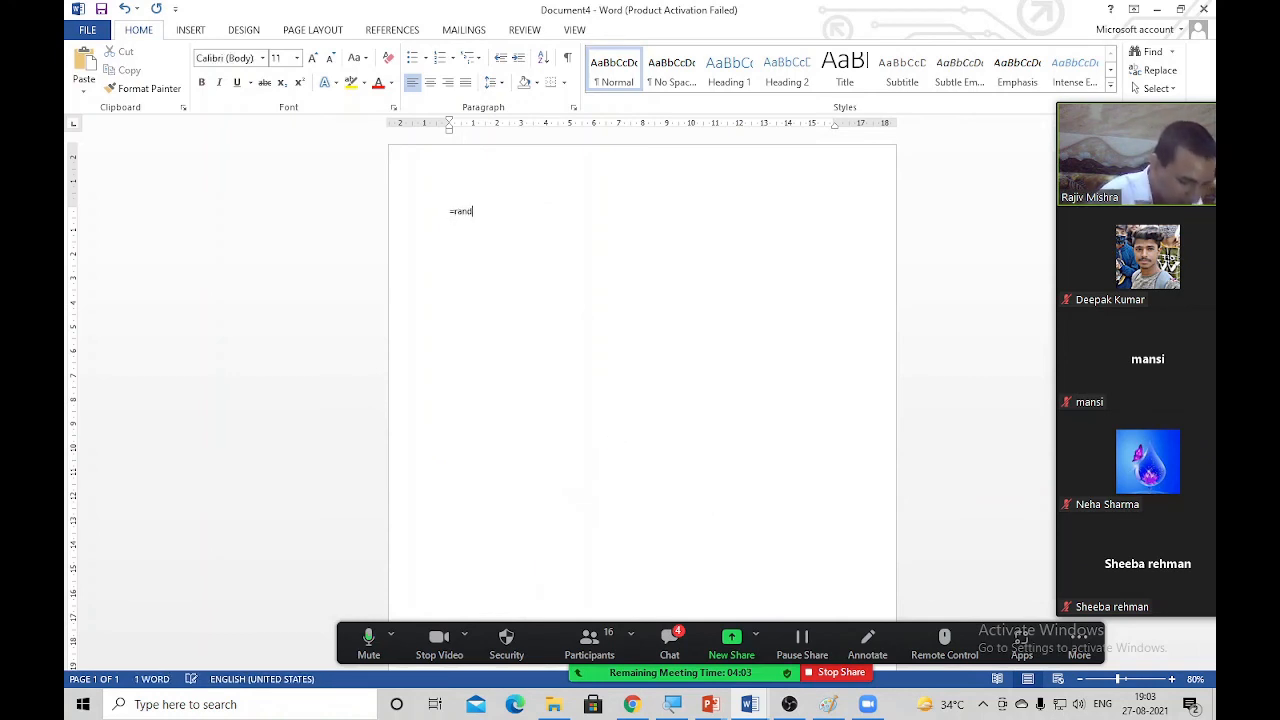
type("(")
Step: Enlarge the partly written formula to 46 pt
key("ctrl+a")
key("ctrl+bracketright")
key("ctrl+bracketright")
key("ctrl+bracketright")
key("ctrl+bracketright")
key("ctrl+bracketright")
key("ctrl+bracketright")
key("ctrl+bracketright")
key("ctrl+bracketright")
key("ctrl+bracketright")
key("ctrl+bracketright")
key("ctrl+bracketright")
key("ctrl+bracketright")
key("ctrl+bracketright")
key("ctrl+bracketright")
key("ctrl+bracketright")
key("ctrl+bracketright")
key("ctrl+bracketright")
key("ctrl+bracketright")
key("ctrl+bracketright")
key("ctrl+bracketright")
key("Right")
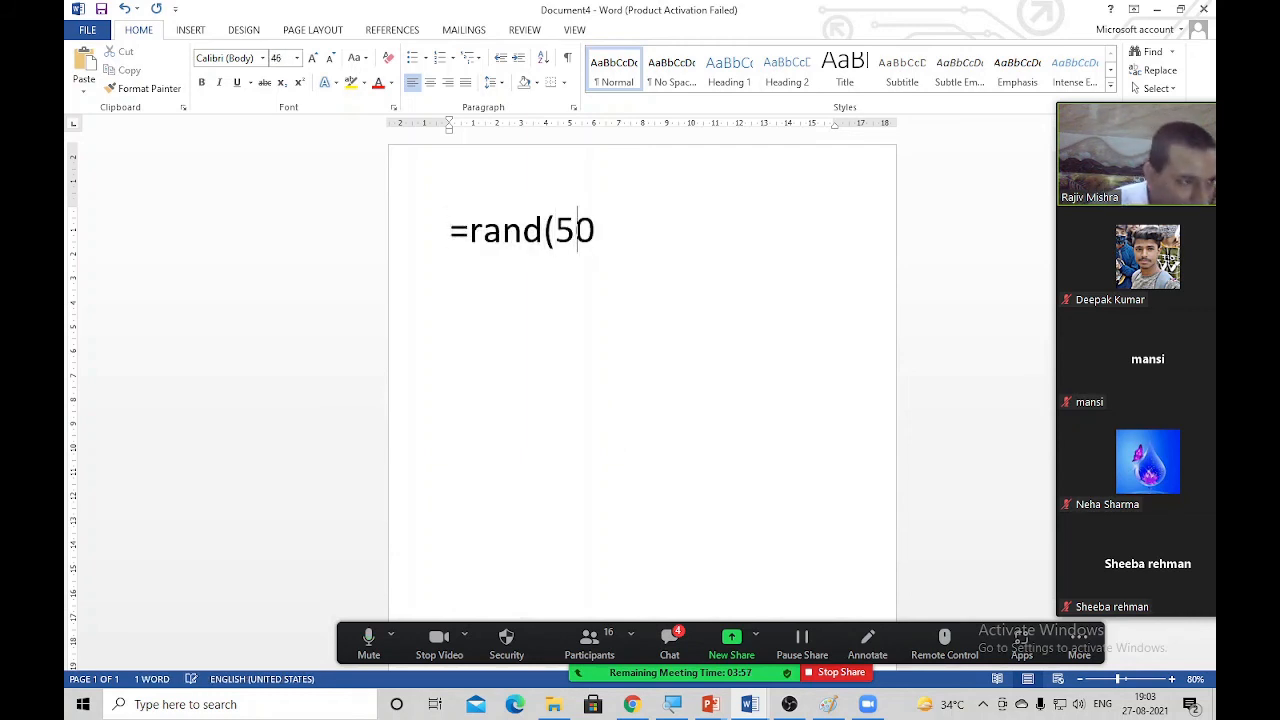
Step: Complete the formula as =rand(500), generate the sample paragraphs and review the first pages
type("500)")
key("Return")
scroll(612, 431, "up", 4)
scroll(612, 431, "up", 5)
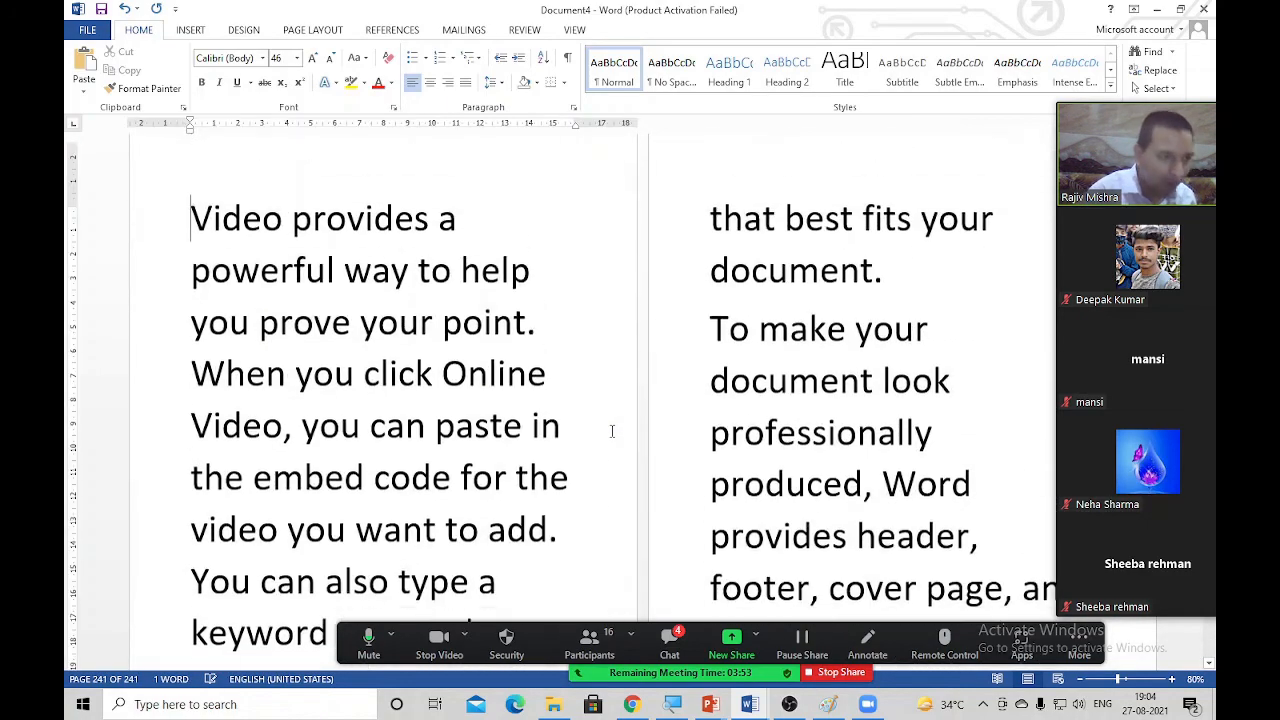
scroll(612, 431, "down", 6, "ctrl")
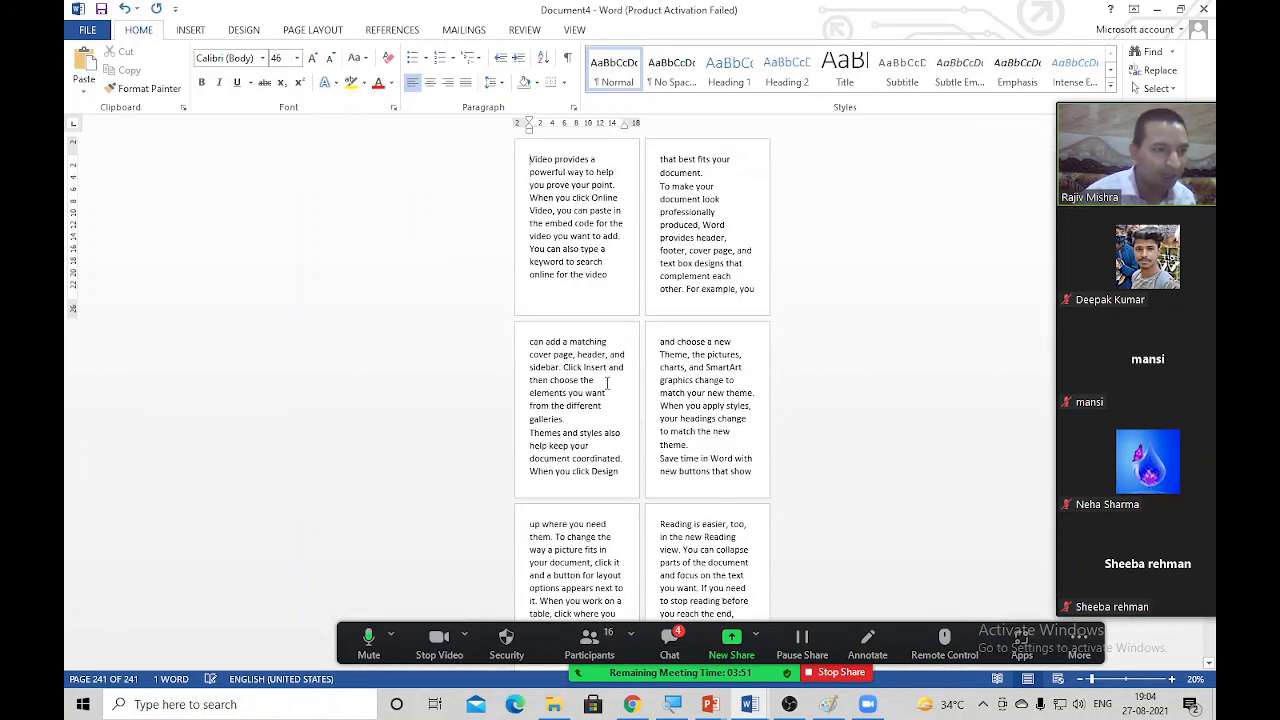
scroll(612, 316, "up", 4, "ctrl")
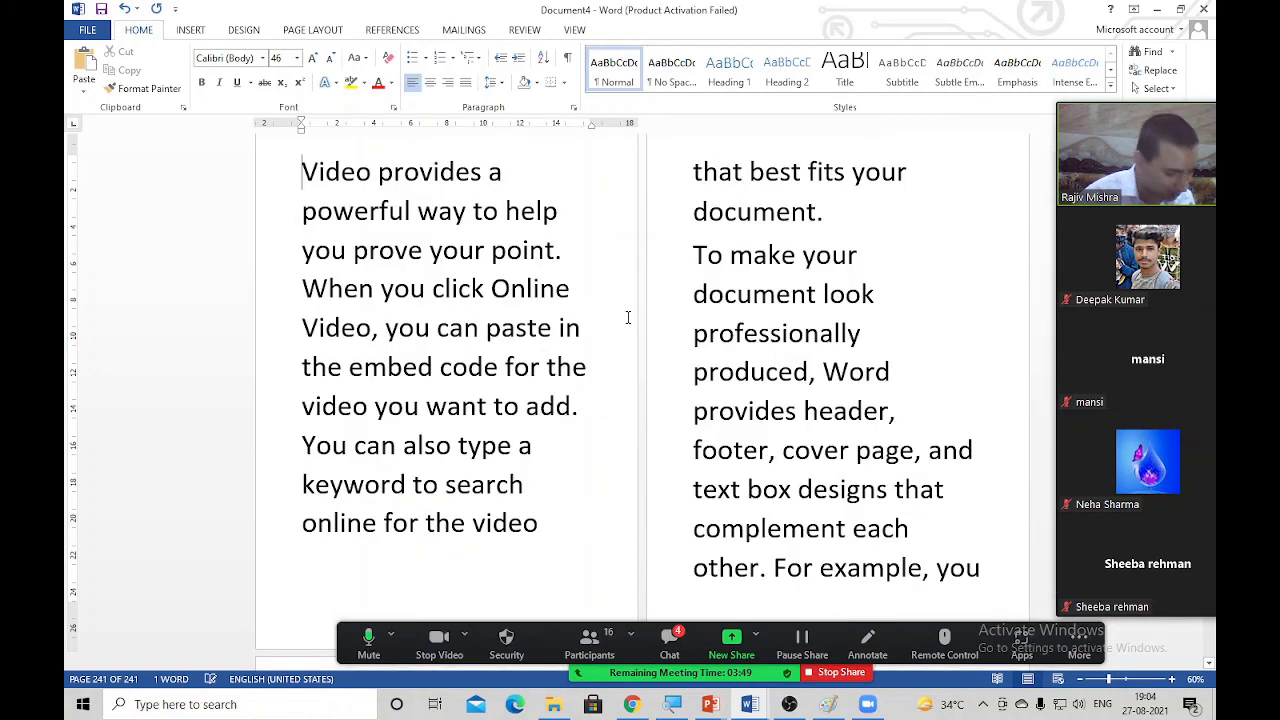
Step: Clear the character formatting from all of the generated sample text
key("ctrl+a")
key("ctrl+space")
scroll(640, 370, "up", 1)
left_click(538, 310)
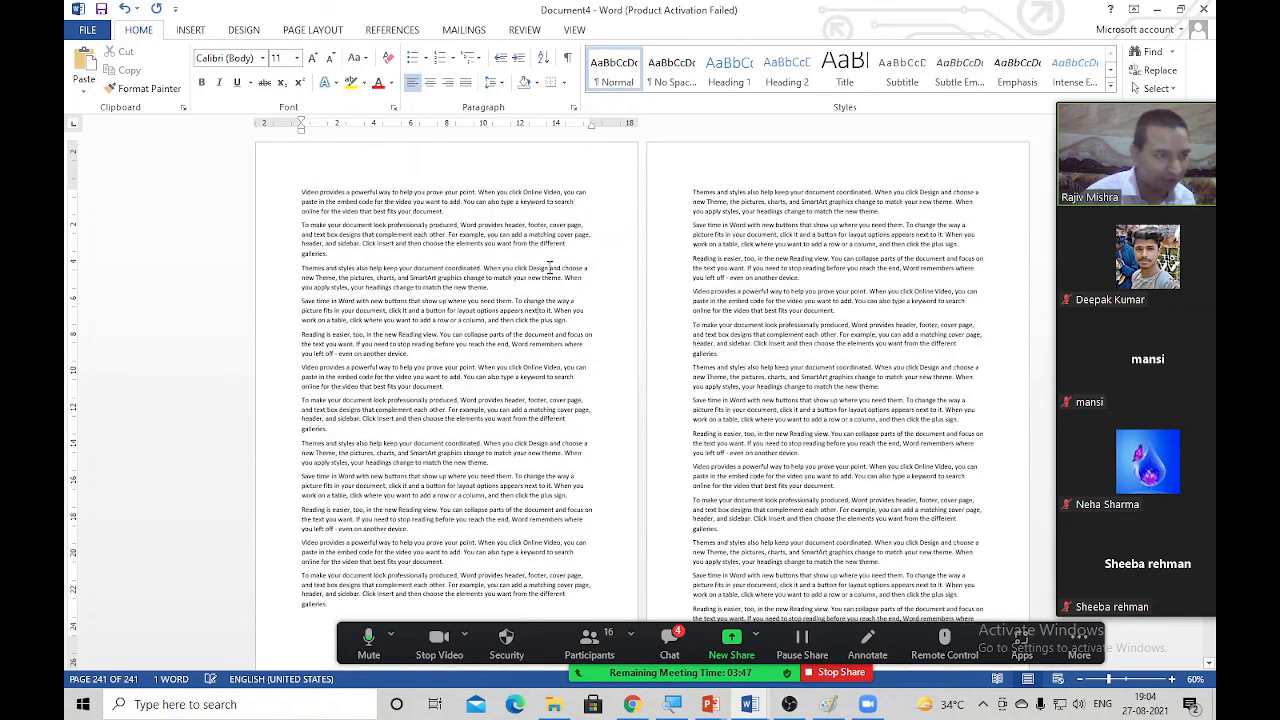
Step: Make the first paragraph, which begins "Video provides", bold, italic and underlined
scroll(424, 236, "up", 5, "ctrl")
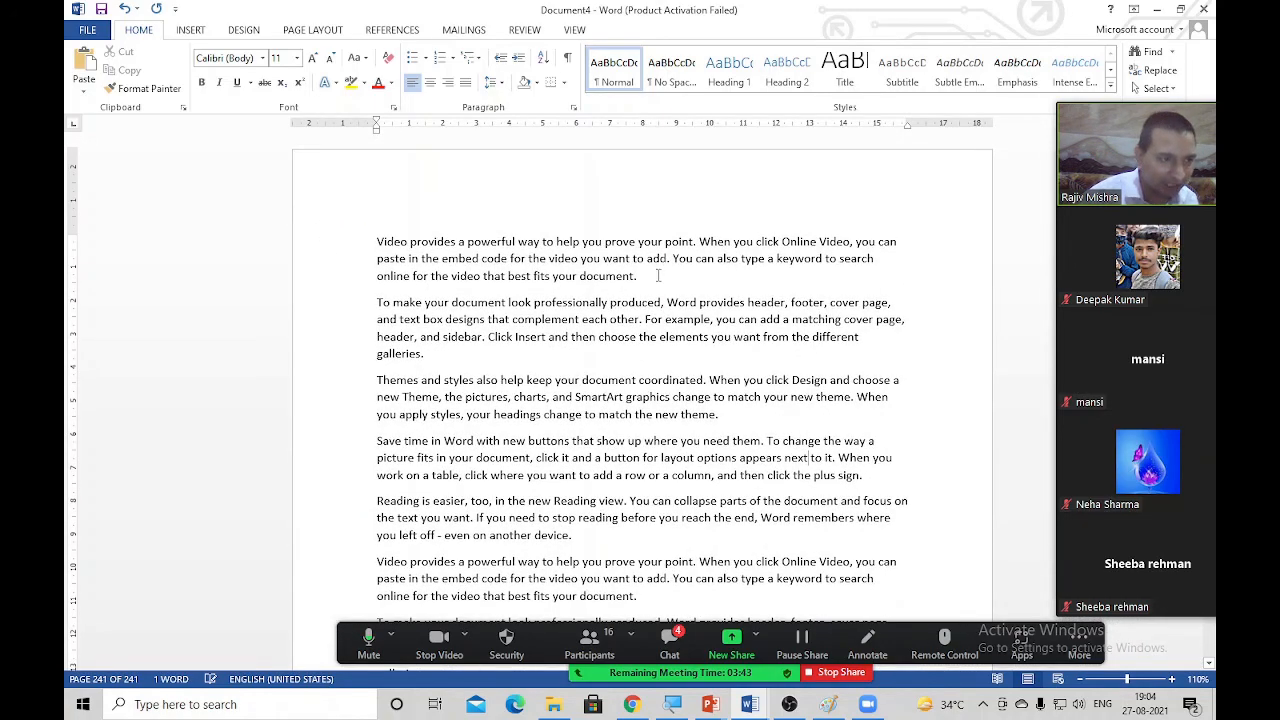
left_click_drag(671, 294, 237, 180)
key("ctrl+b")
key("ctrl+i")
key("ctrl+u")
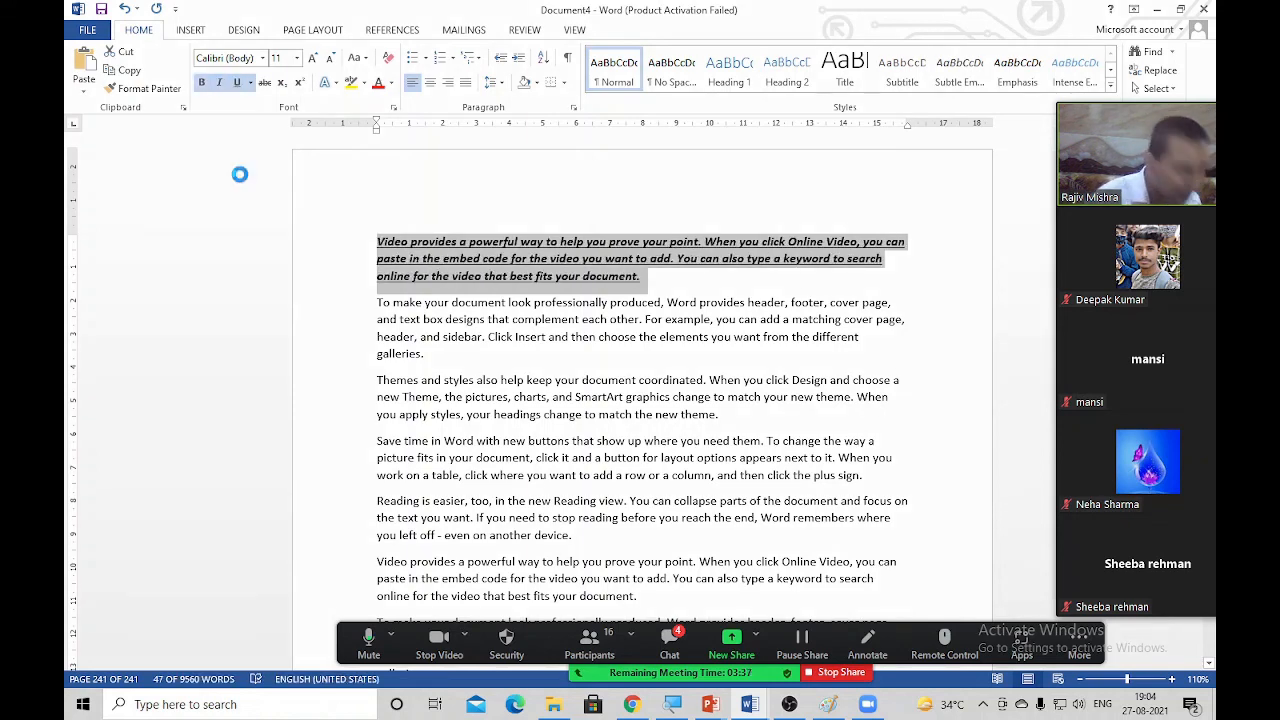
Step: Set the first paragraph's font to Impact at 18 pt through the Font dialog
key("ctrl+d")
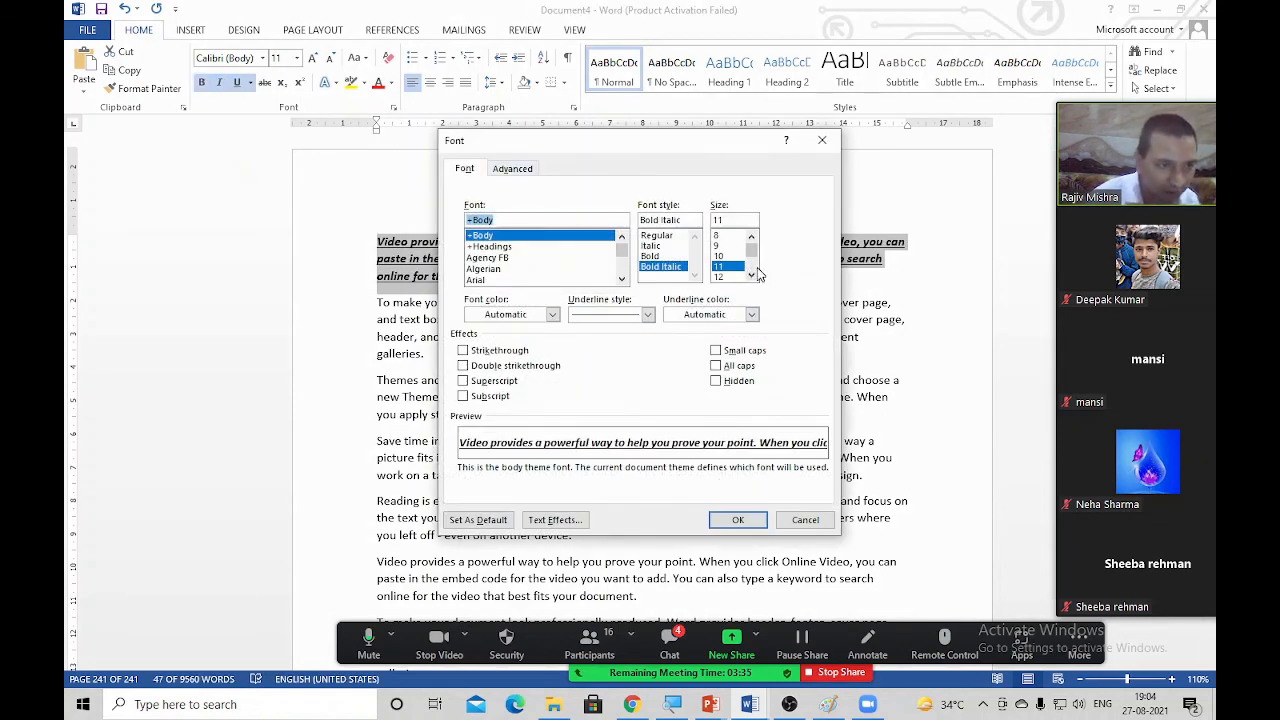
scroll(760, 266, "down", 1)
left_click(726, 277)
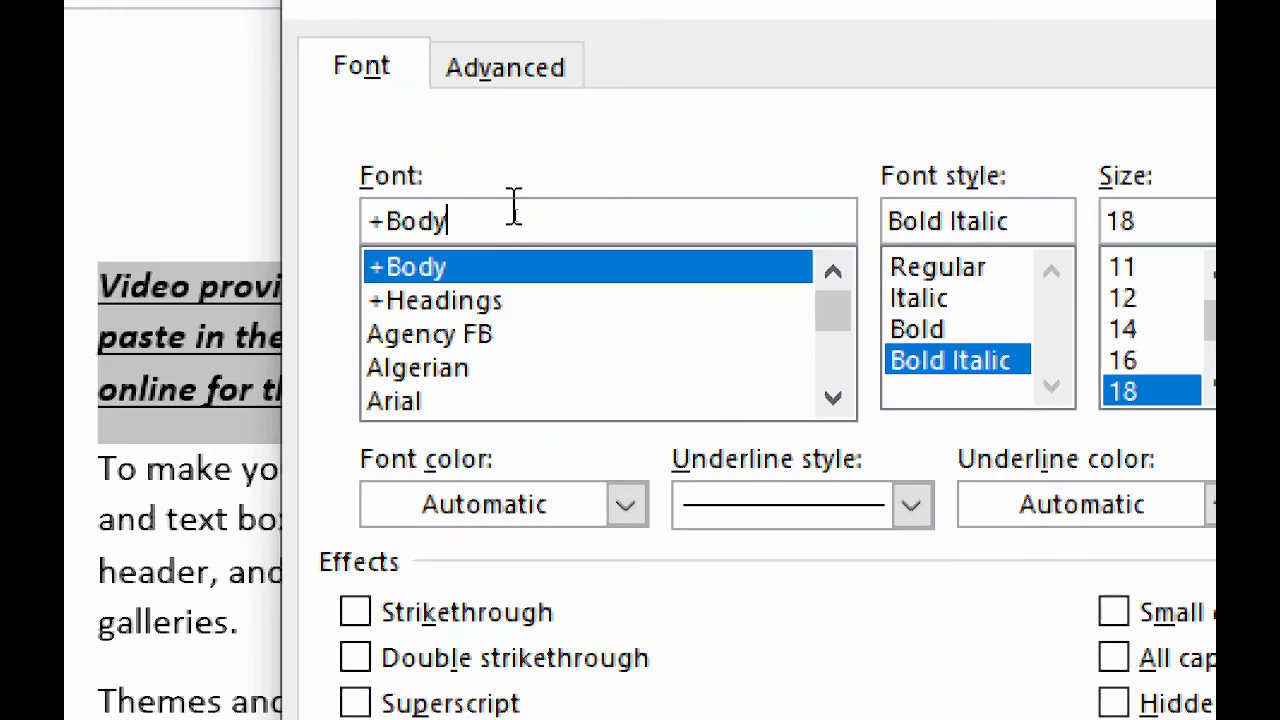
left_click_drag(452, 220, 368, 222)
type("Imp")
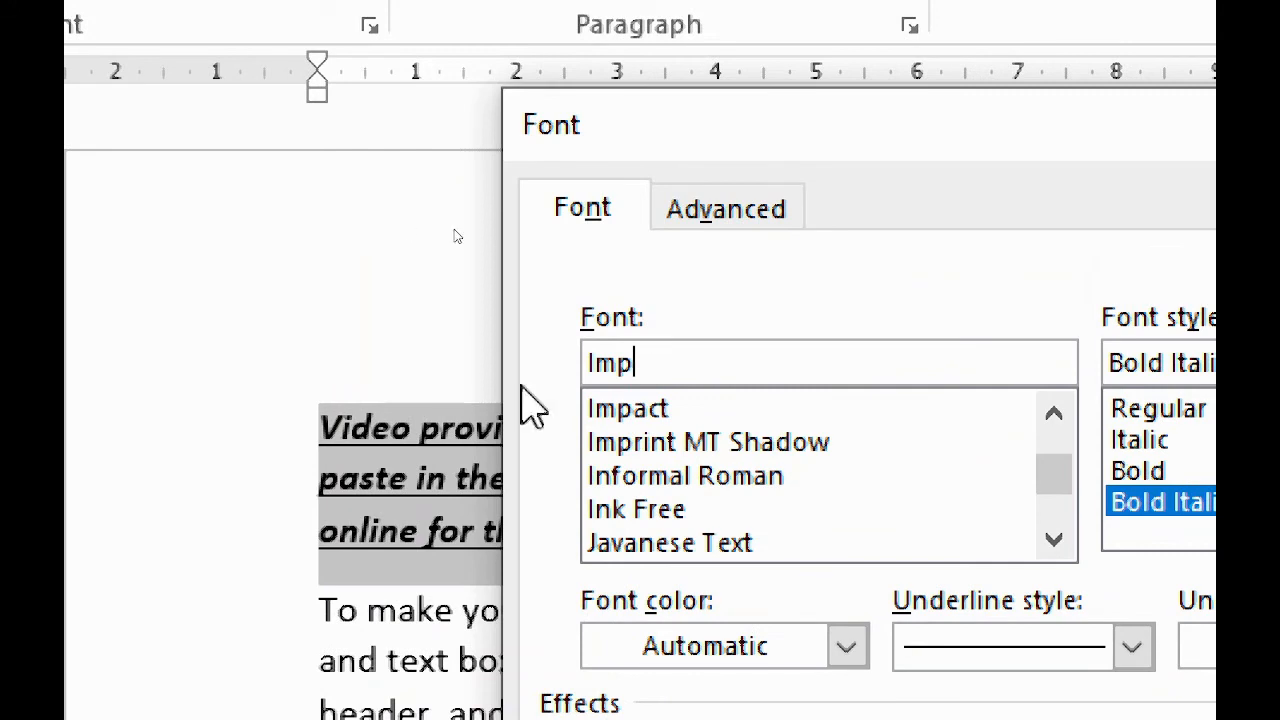
left_click(635, 414)
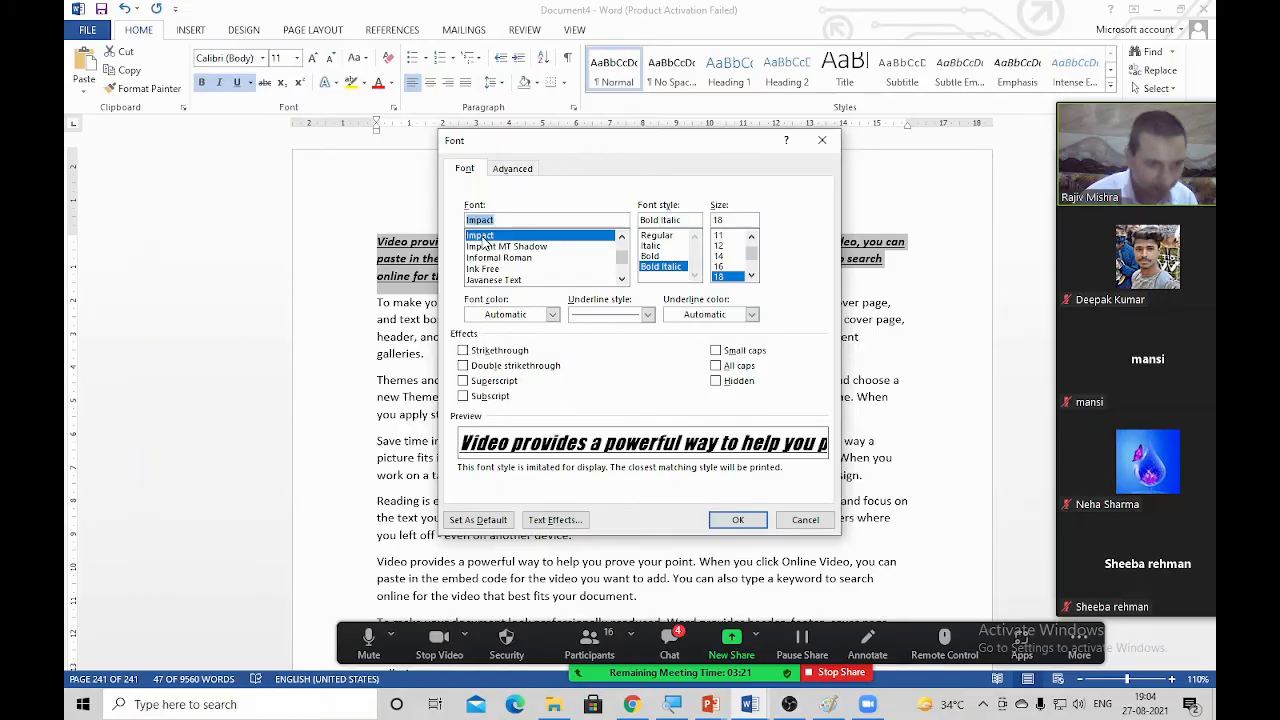
left_click(732, 519)
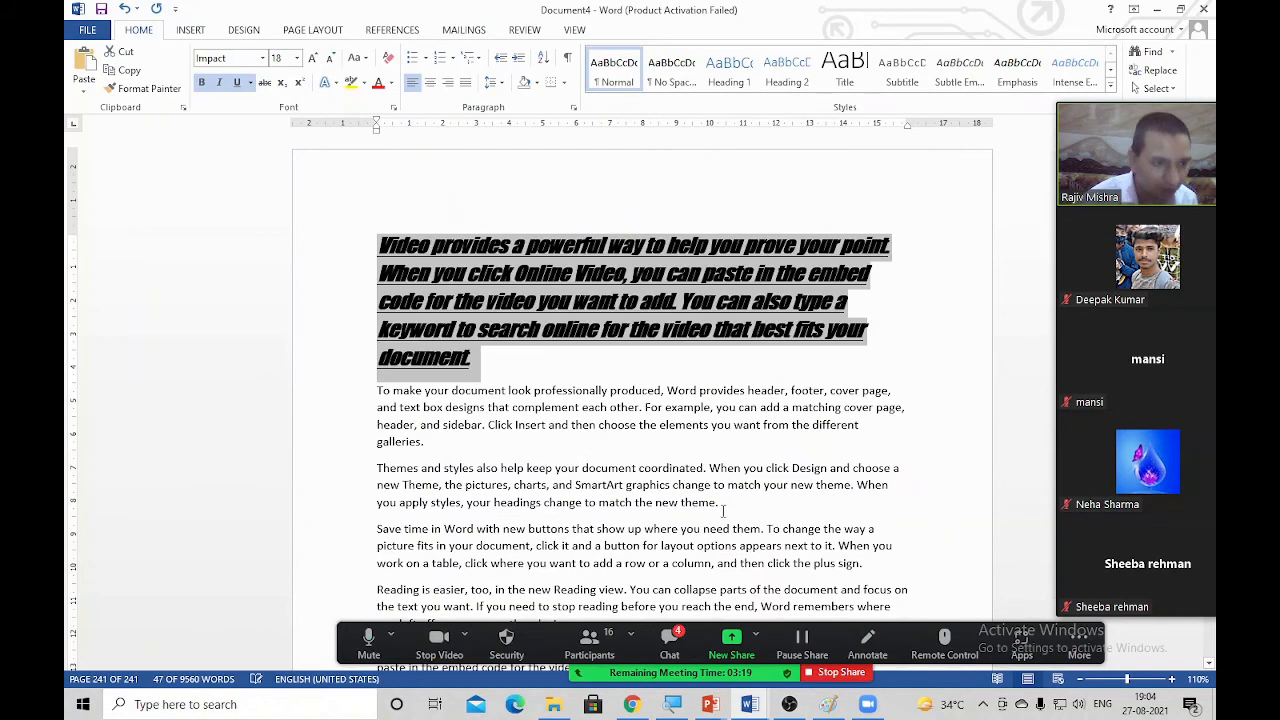
Step: Copy the first paragraph's formatting onto the third paragraph, which begins "Themes and styles", with Format Painter
left_click(640, 376)
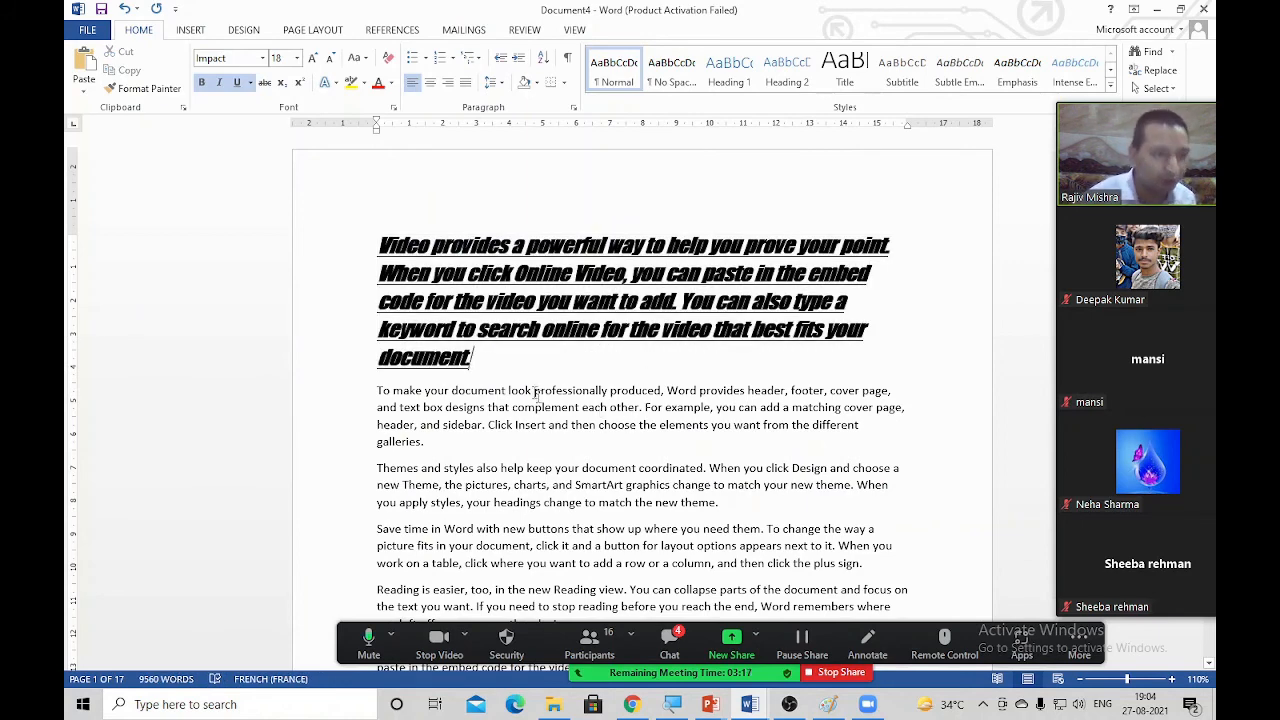
left_click_drag(505, 366, 378, 240)
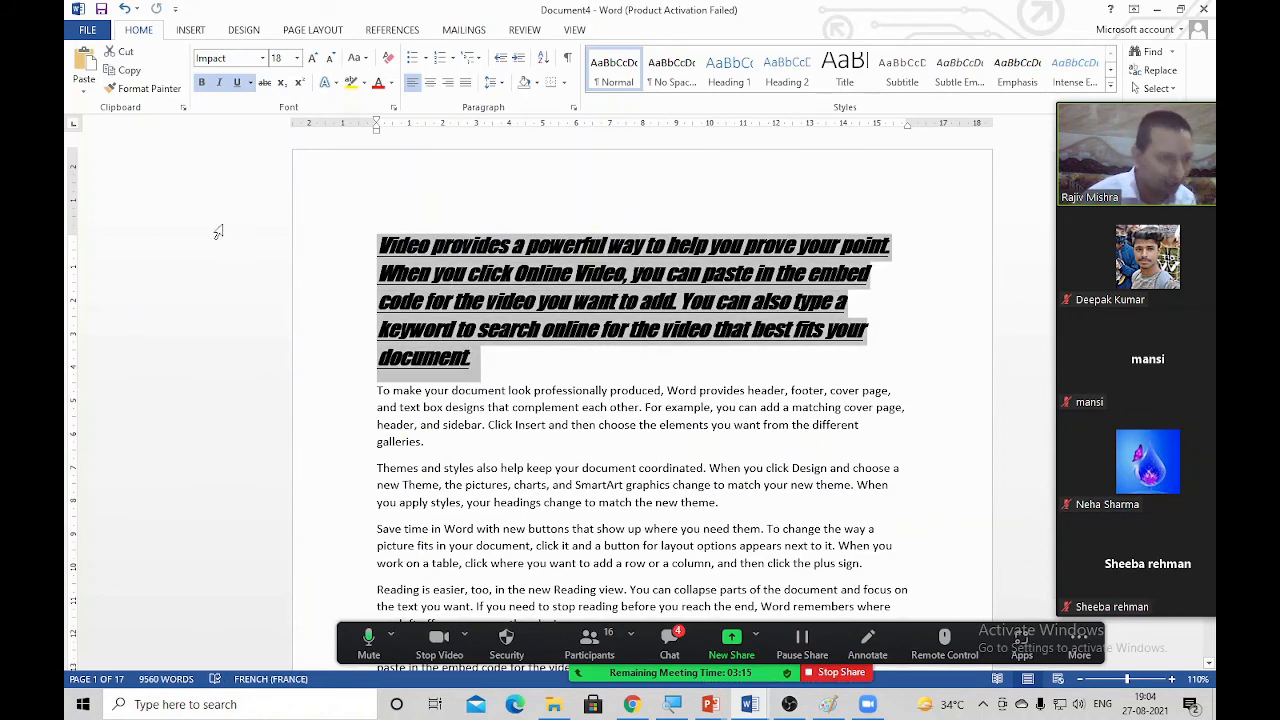
left_click(427, 308)
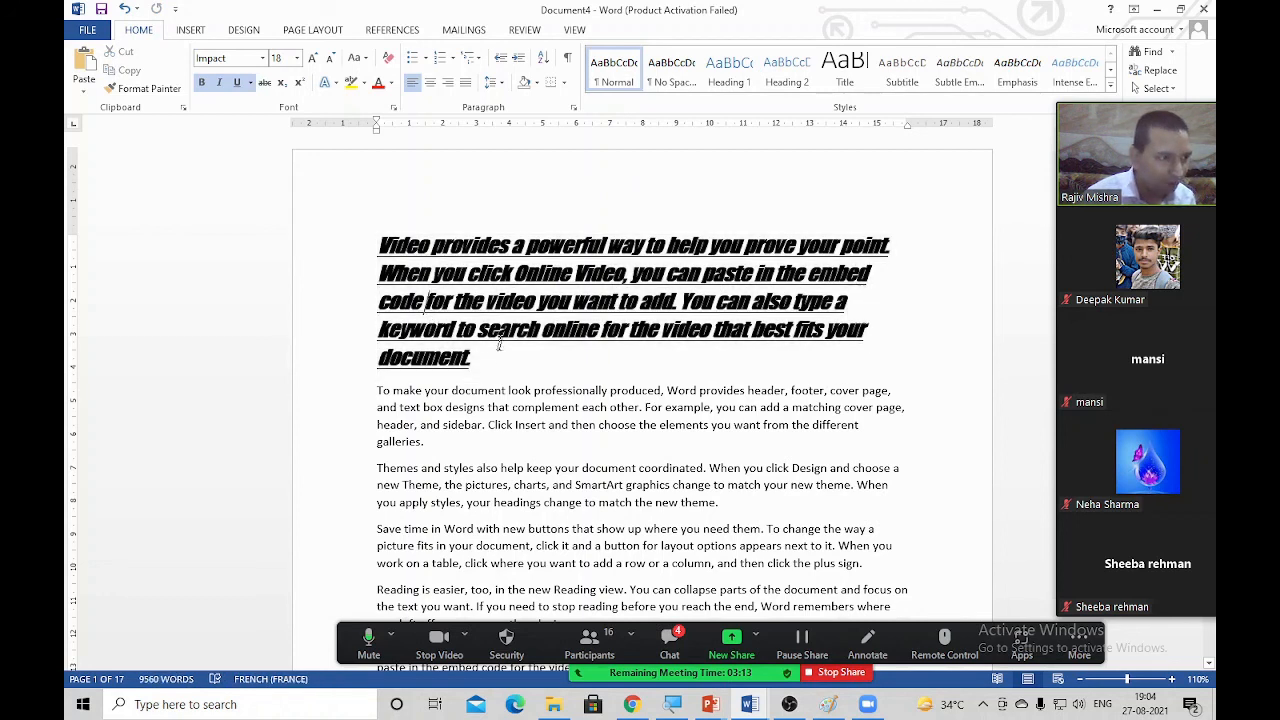
double_click(345, 254)
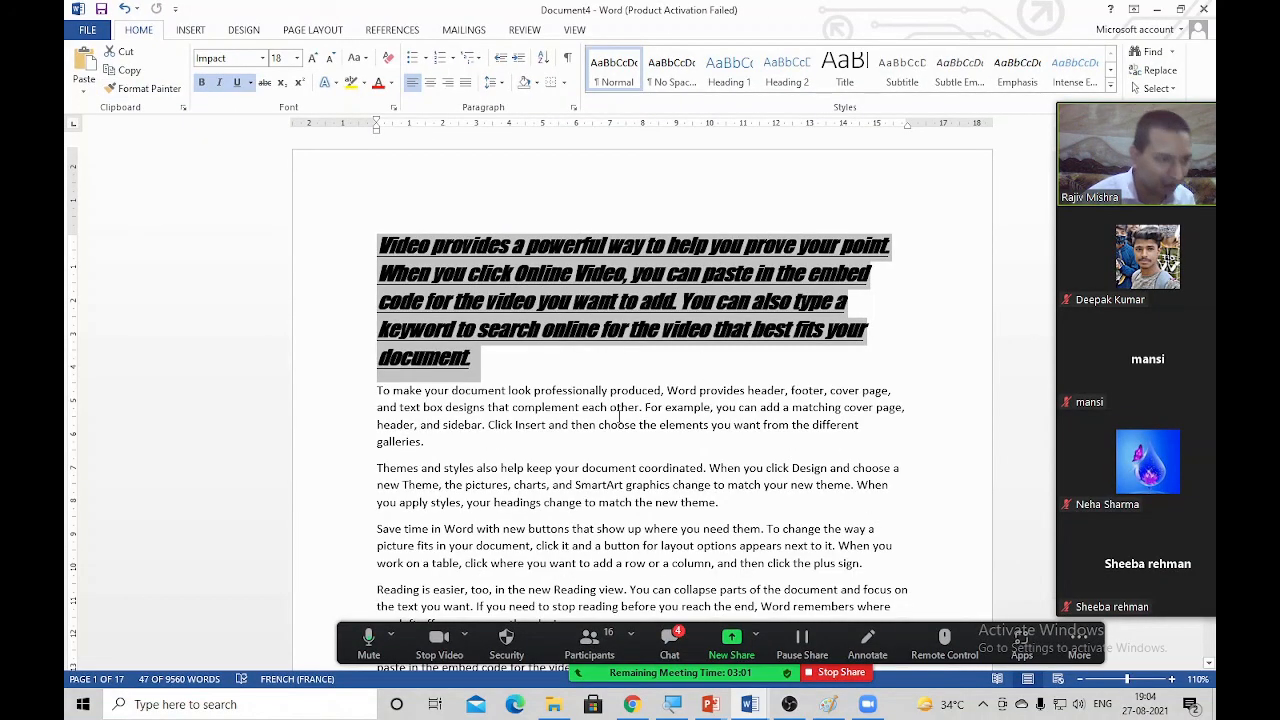
left_click(619, 410)
left_click_drag(467, 362, 337, 268)
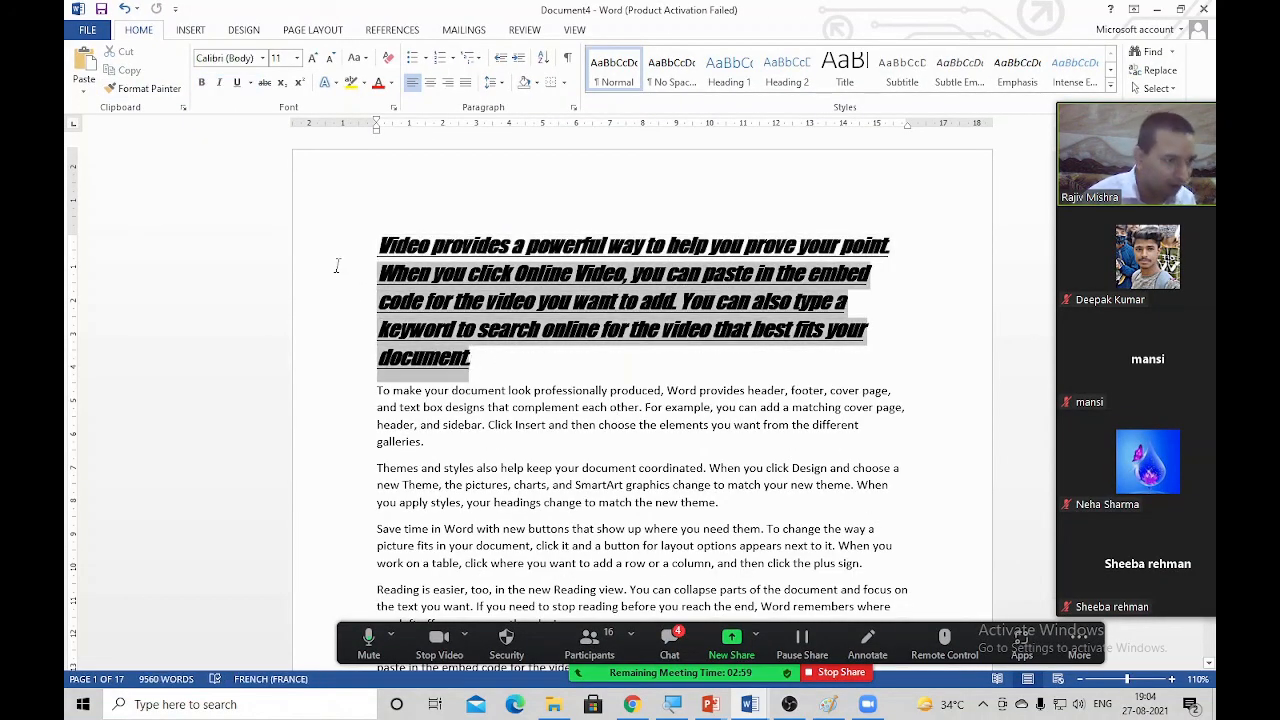
left_click(145, 88)
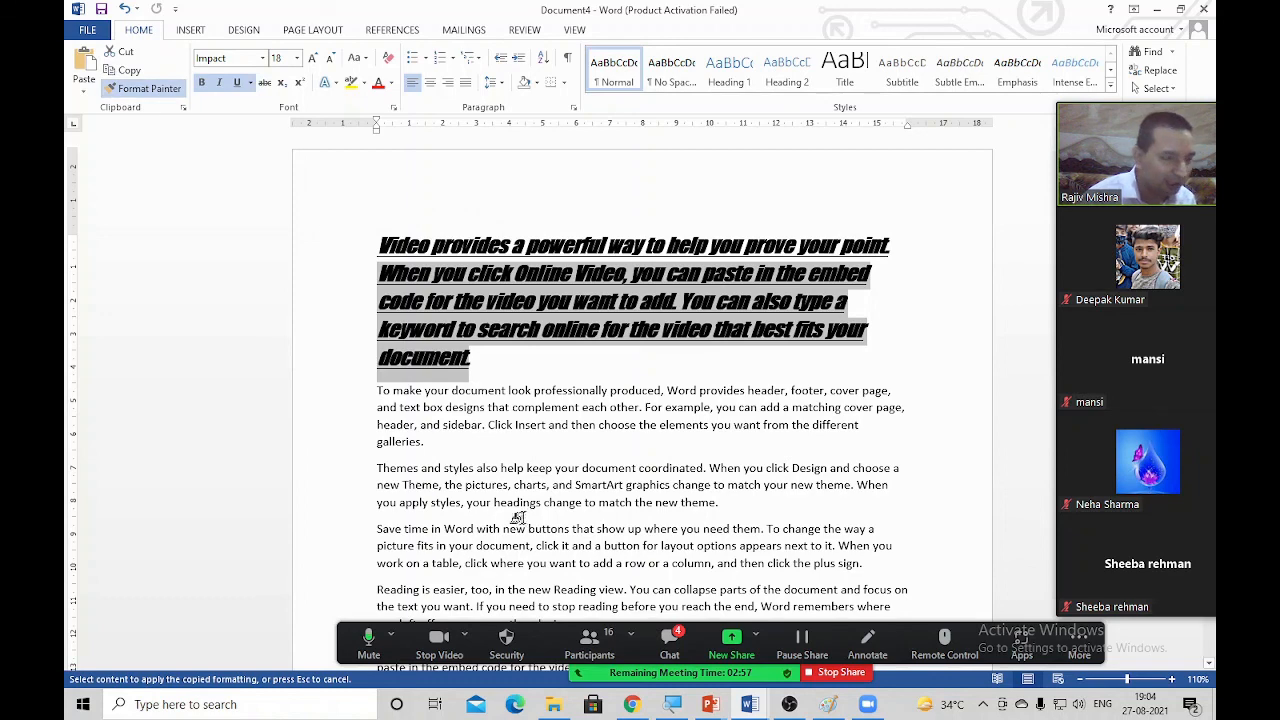
mouse_move(718, 518)
left_mouse_down()
mouse_move(300, 479)
mouse_move(298, 463)
left_mouse_up()
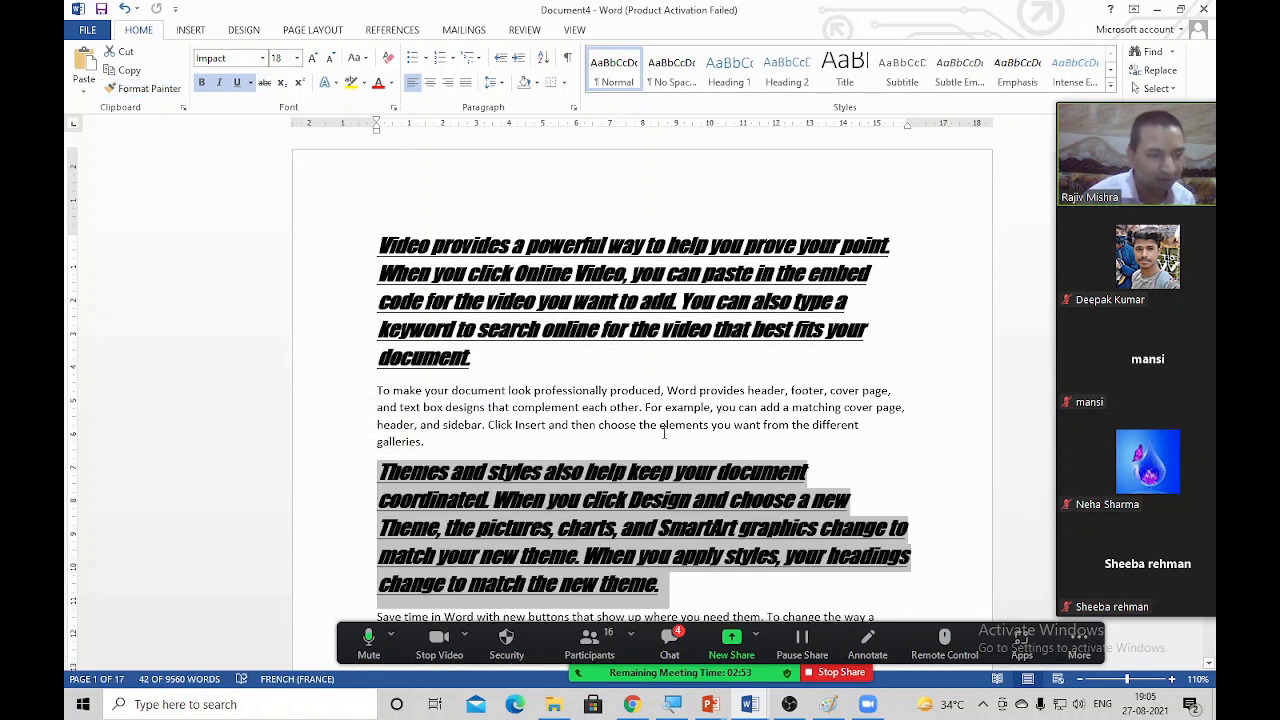
Step: Copy the formatting of the "Themes and styles" paragraph onto the next plain paragraph beginning "Video provides" with Format Painter
scroll(662, 440, "down", 3)
scroll(662, 440, "down", 3)
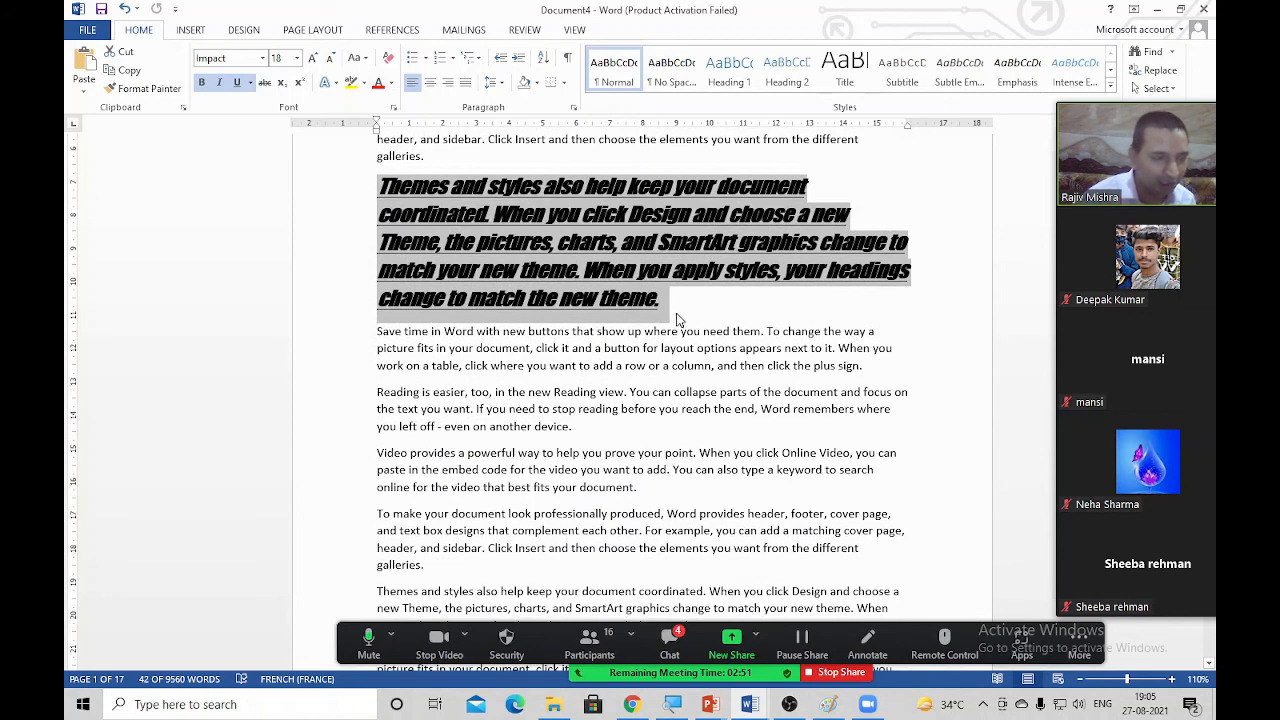
left_click(145, 88)
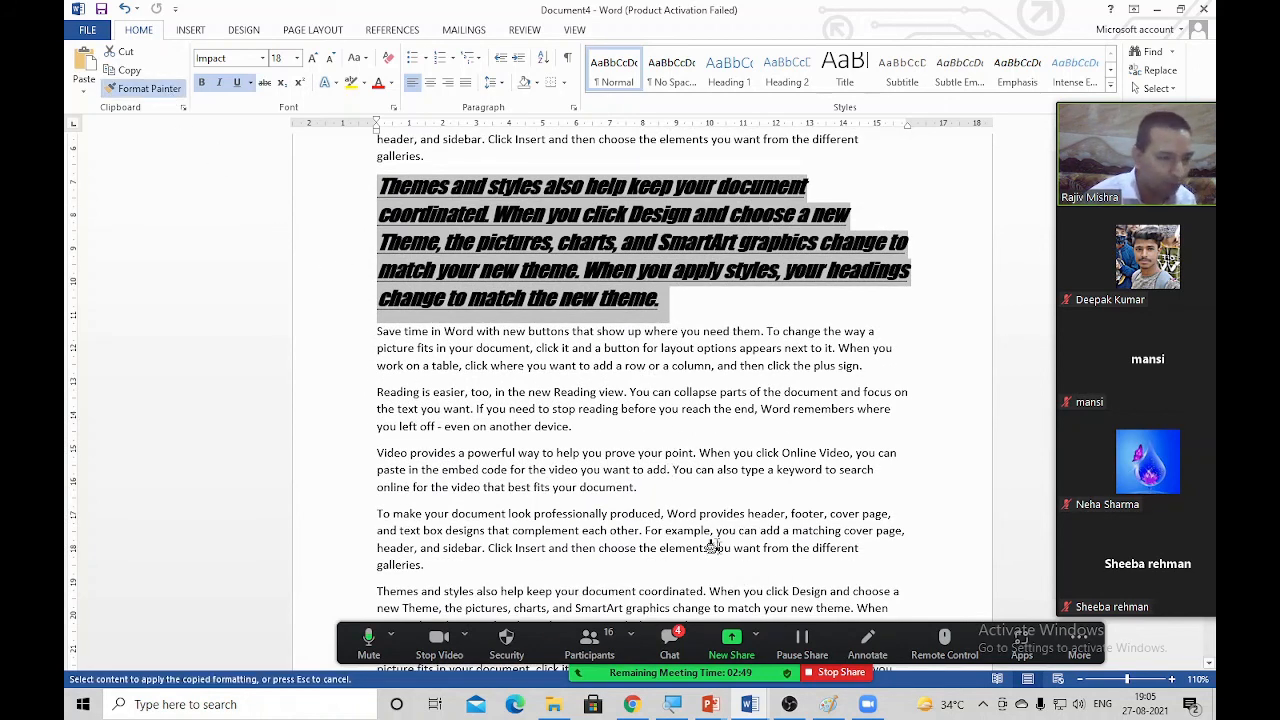
mouse_move(630, 490)
left_mouse_down()
mouse_move(350, 416)
mouse_move(305, 441)
mouse_move(312, 456)
left_mouse_up()
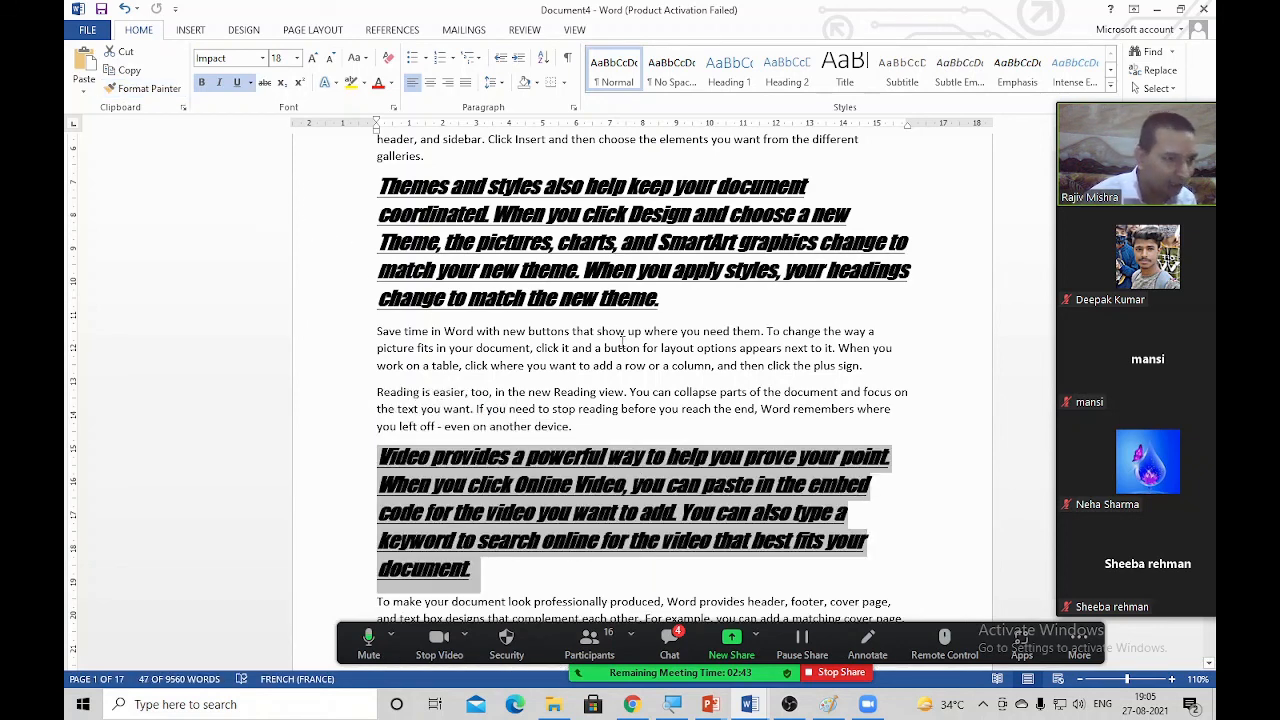
Step: Lock Format Painter with the "Themes and styles" paragraph's formatting and apply it to "row or a column, and" and the passage ending "and then choose the"
left_click_drag(696, 305, 338, 210)
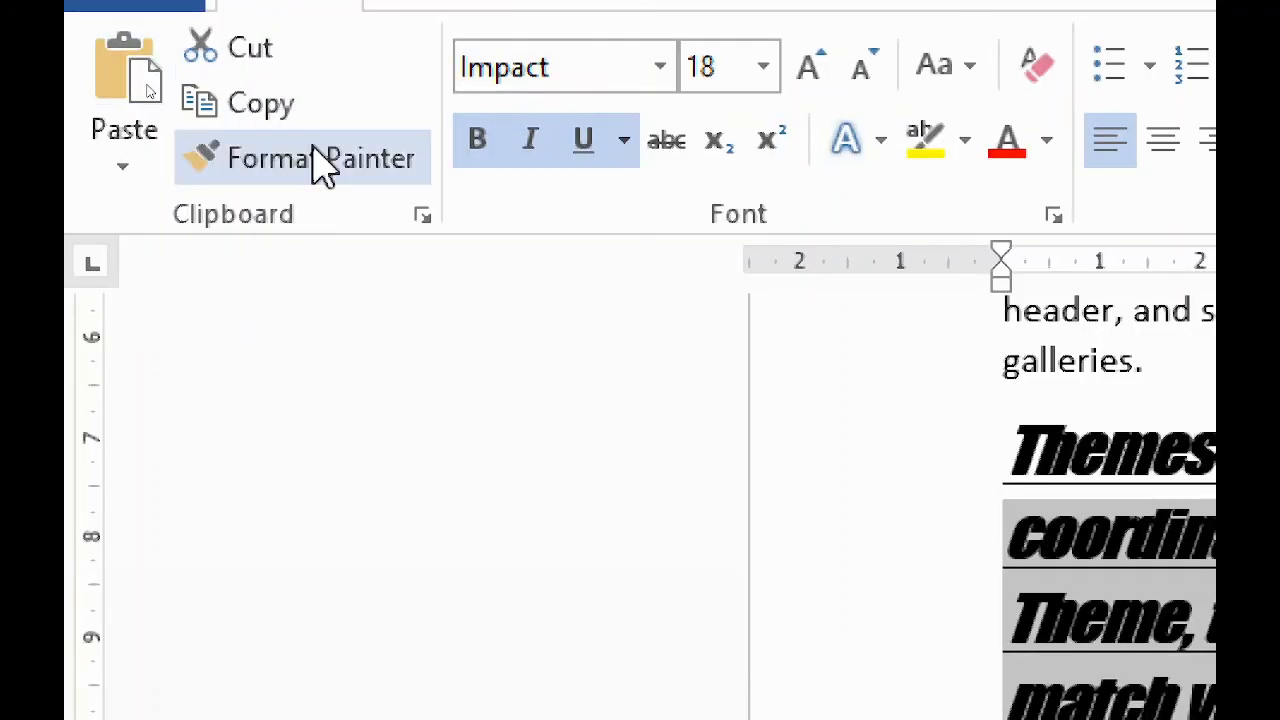
left_click(149, 88)
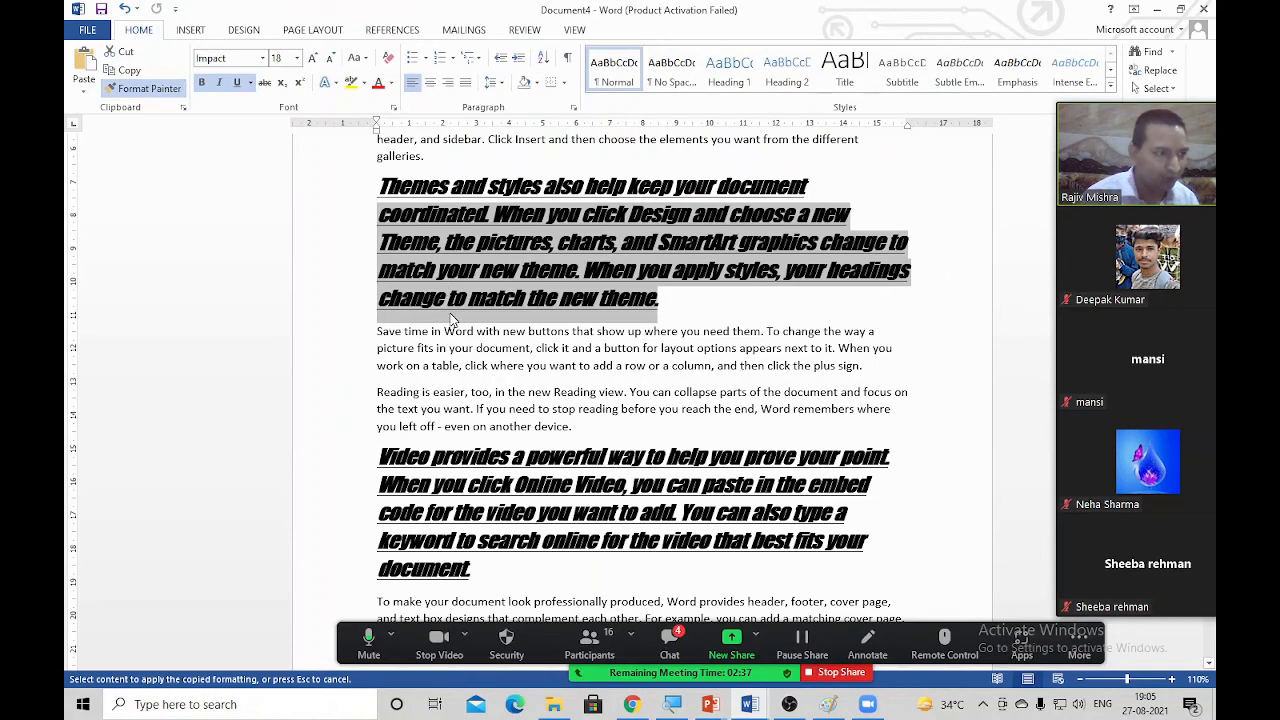
scroll(453, 335, "down", 1)
left_click_drag(740, 322, 624, 322)
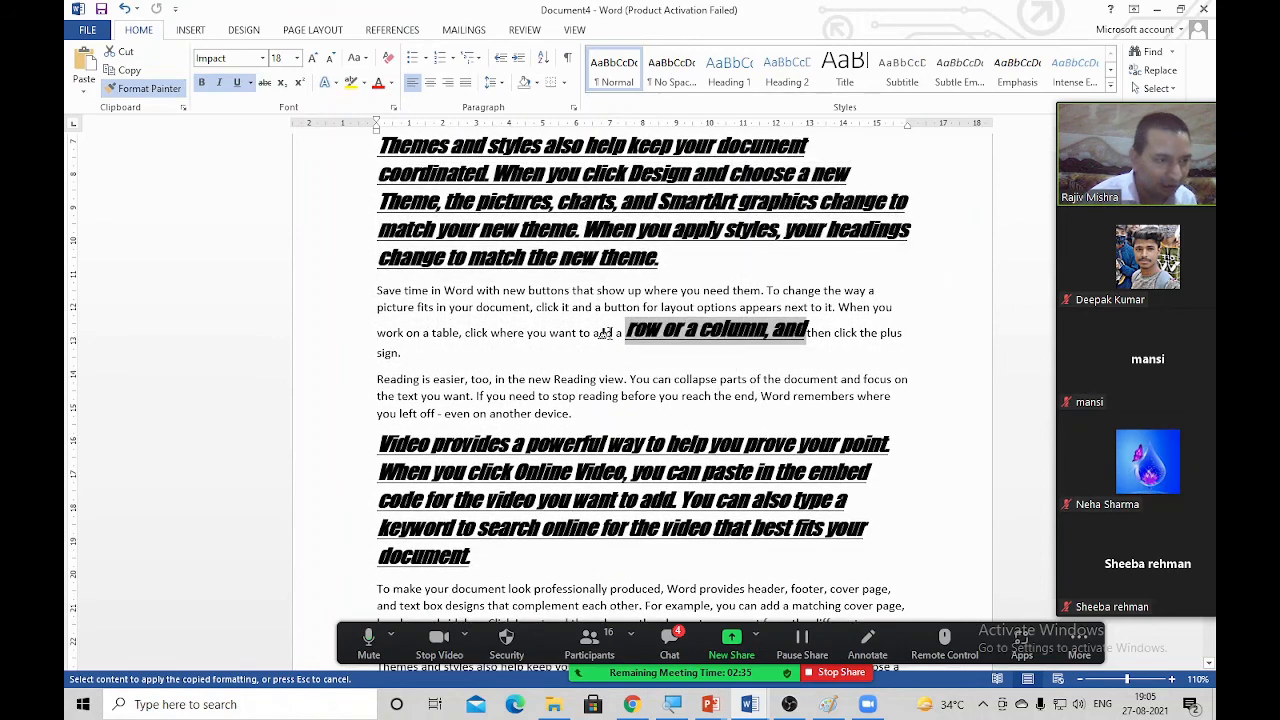
scroll(624, 345, "down", 2)
scroll(624, 369, "down", 2)
left_click_drag(594, 420, 583, 413)
scroll(666, 403, "down", 3)
scroll(771, 366, "down", 9)
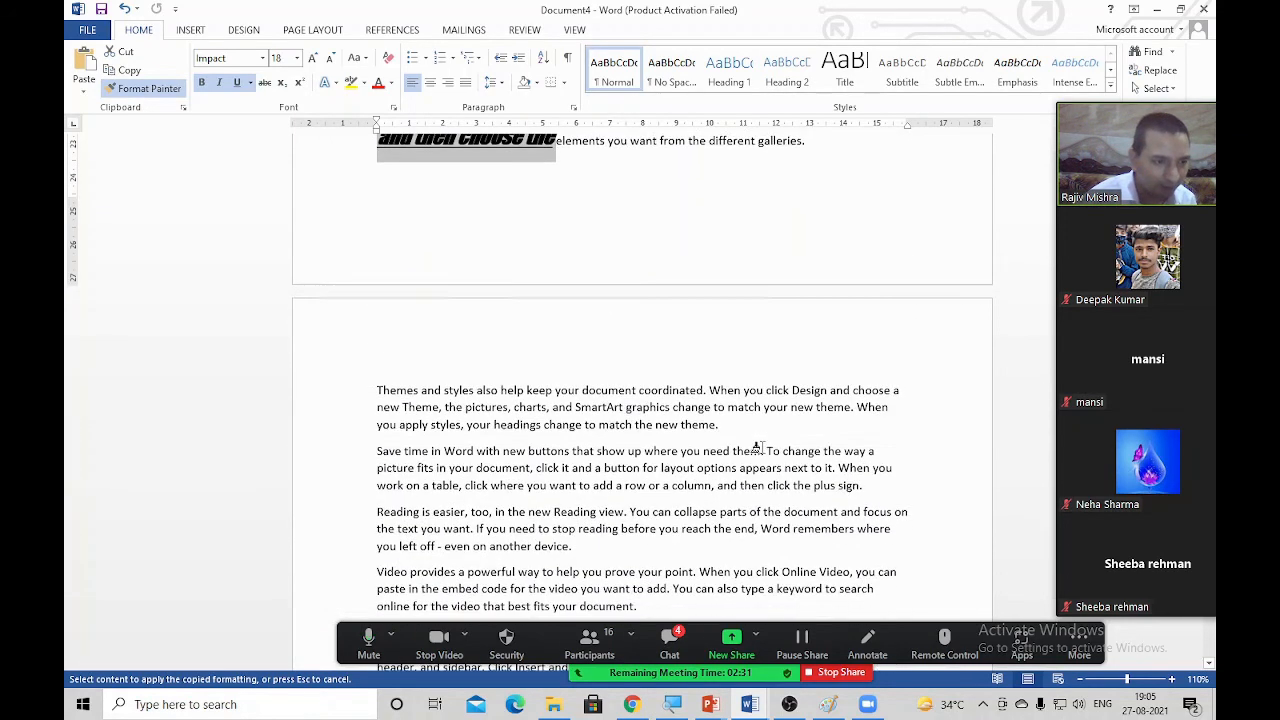
Step: Paint the same formatting onto second-page text, including the passage ending "collapse parts", "SmartArt graphics" and "then choose the elements"
left_click_drag(754, 415, 634, 416)
scroll(622, 436, "down", 2)
mouse_move(684, 452)
left_mouse_down()
mouse_move(573, 434)
mouse_move(800, 452)
left_mouse_up()
scroll(573, 434, "down", 2)
scroll(573, 434, "down", 2)
scroll(631, 485, "down", 4)
scroll(631, 485, "down", 5)
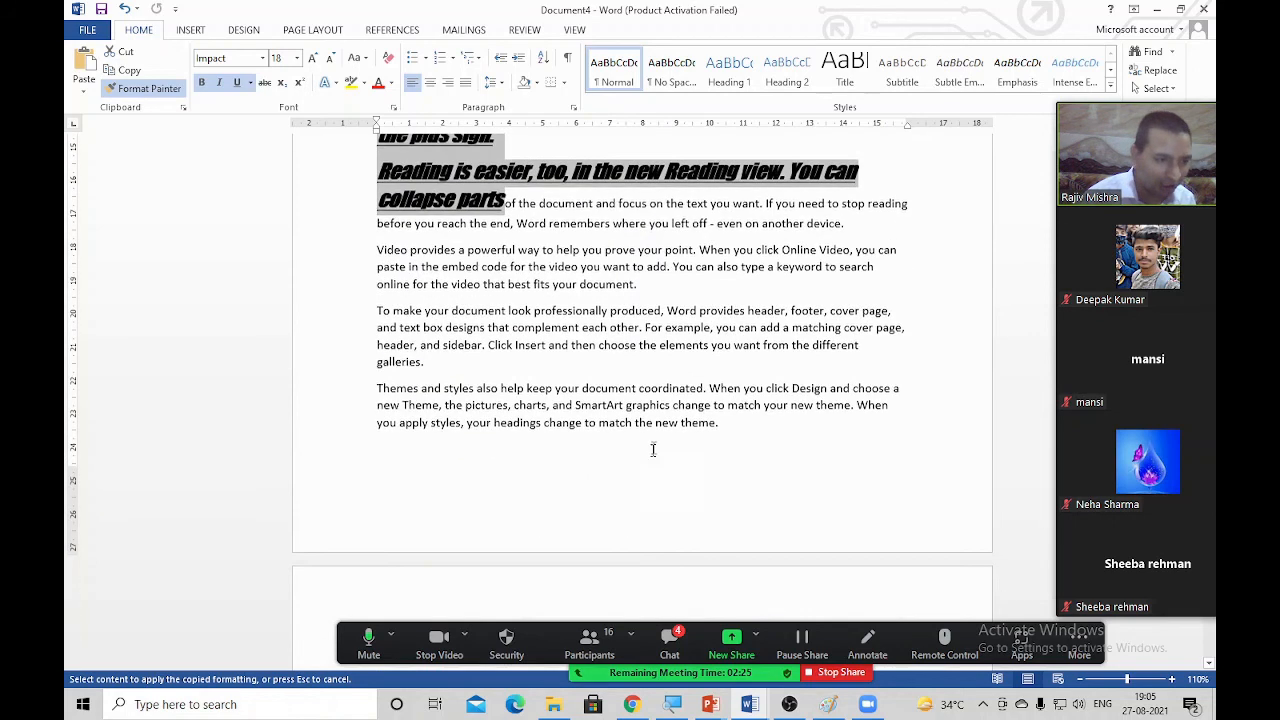
left_click_drag(651, 410, 573, 409)
left_click_drag(740, 347, 566, 347)
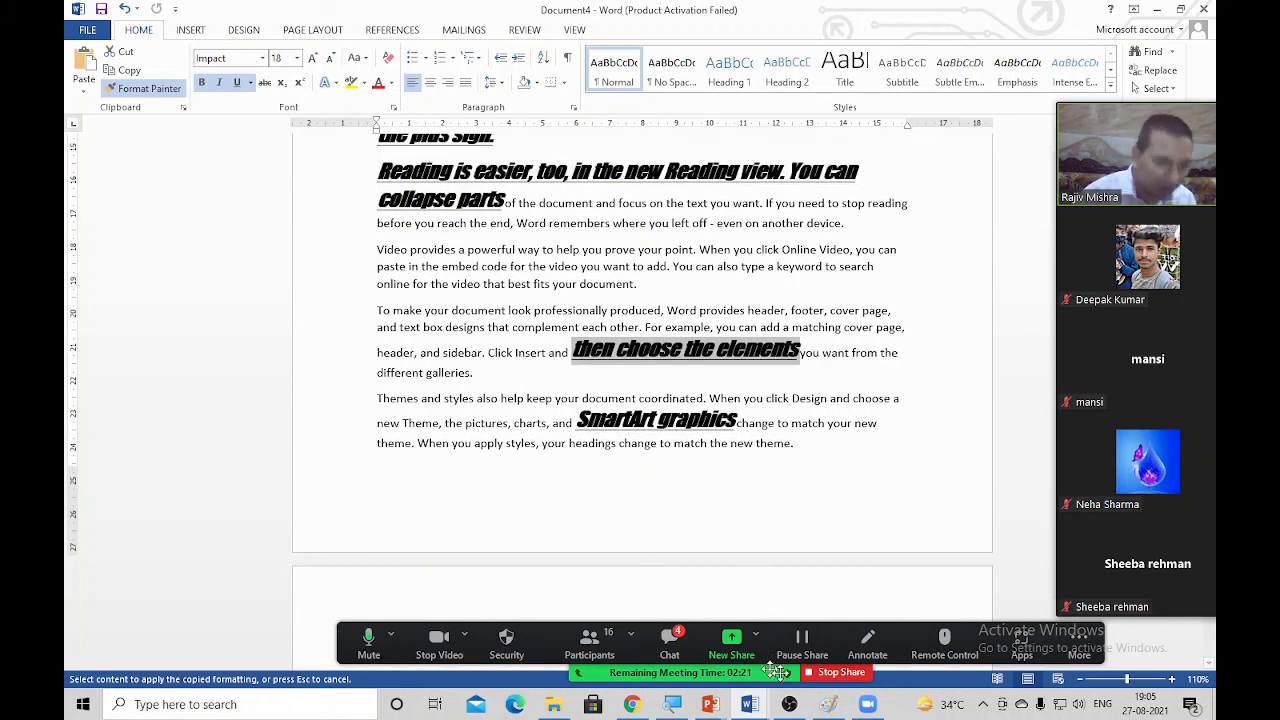
Step: Stop sharing the screen and return to the Zoom meeting's participant gallery
left_click(832, 672)
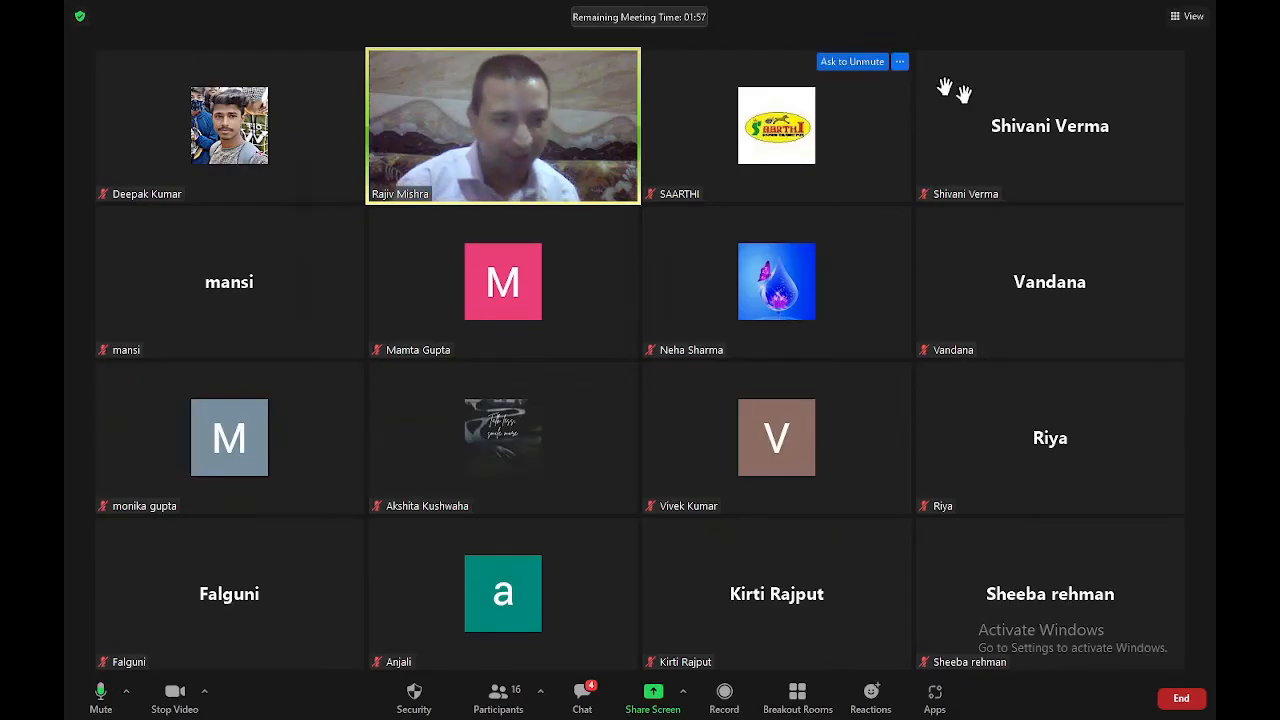
mouse_move(1154, 585)
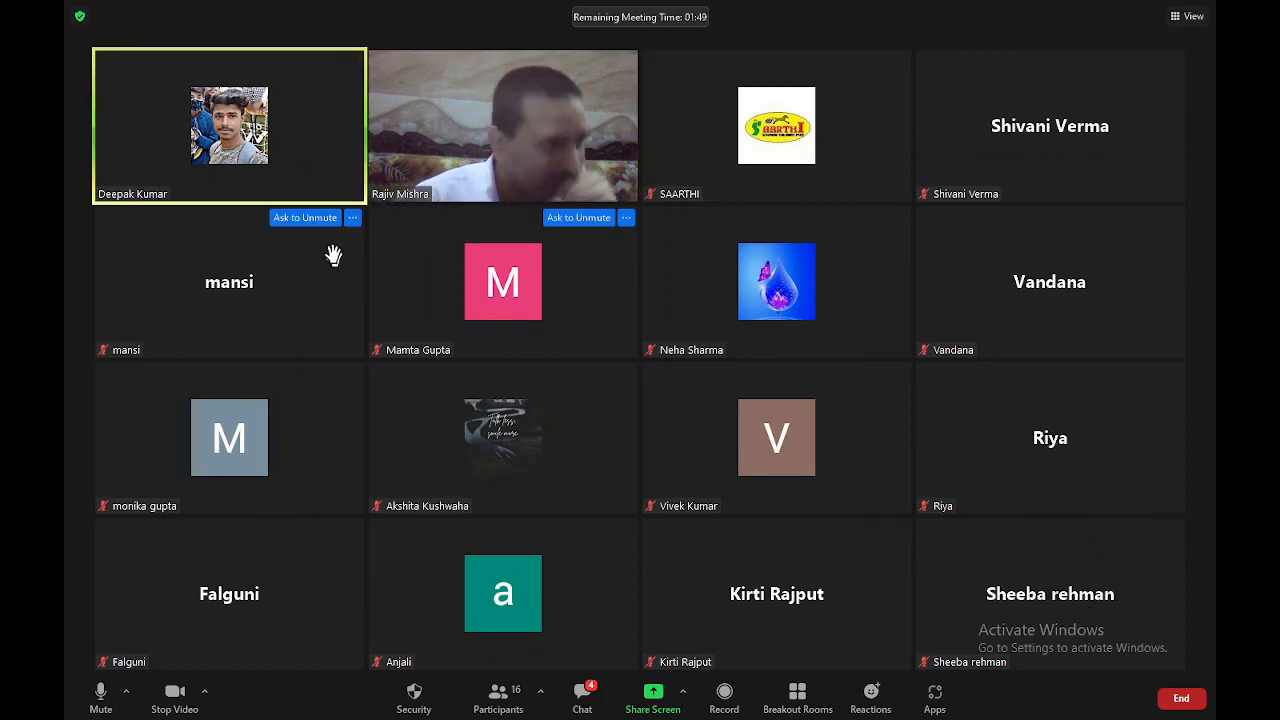
mouse_move(333, 197)
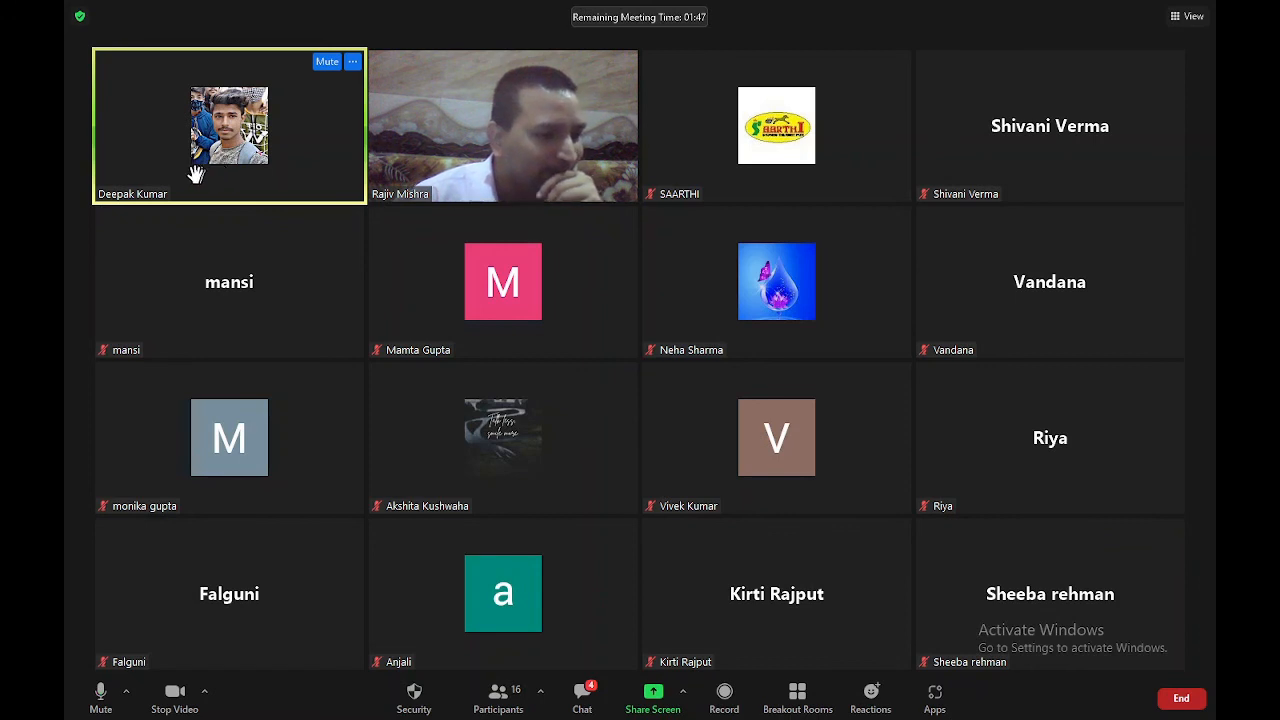